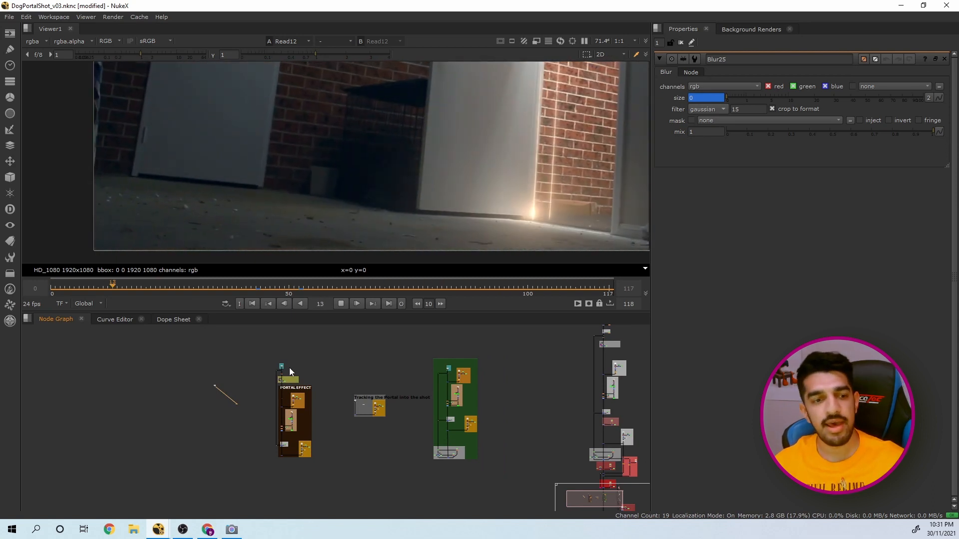
Survey the node graph's portal effect, tracking, roto and compositing groups, finishing at the loose Read node beside the portal effect
{"action": "scroll", "coordinate": [445, 382], "scroll_direction": "up", "scroll_amount": 4}
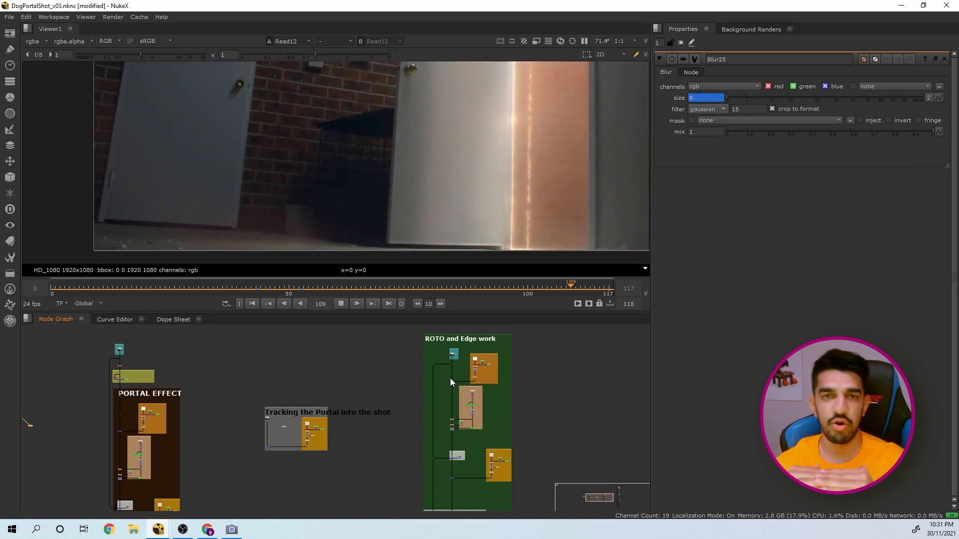
{"action": "scroll", "coordinate": [450, 379], "scroll_direction": "down", "scroll_amount": 5}
{"action": "middle_click_drag", "start_coordinate": [508, 373], "coordinate": [424, 406]}
{"action": "scroll", "coordinate": [524, 382], "scroll_direction": "up", "scroll_amount": 2}
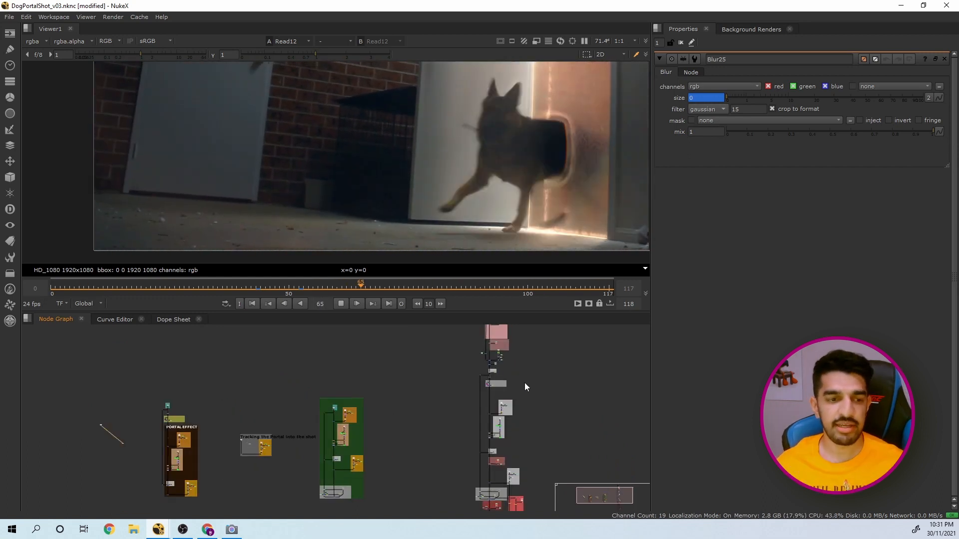
{"action": "middle_click_drag", "start_coordinate": [504, 382], "coordinate": [488, 415]}
{"action": "scroll", "coordinate": [473, 373], "scroll_direction": "up", "scroll_amount": 3}
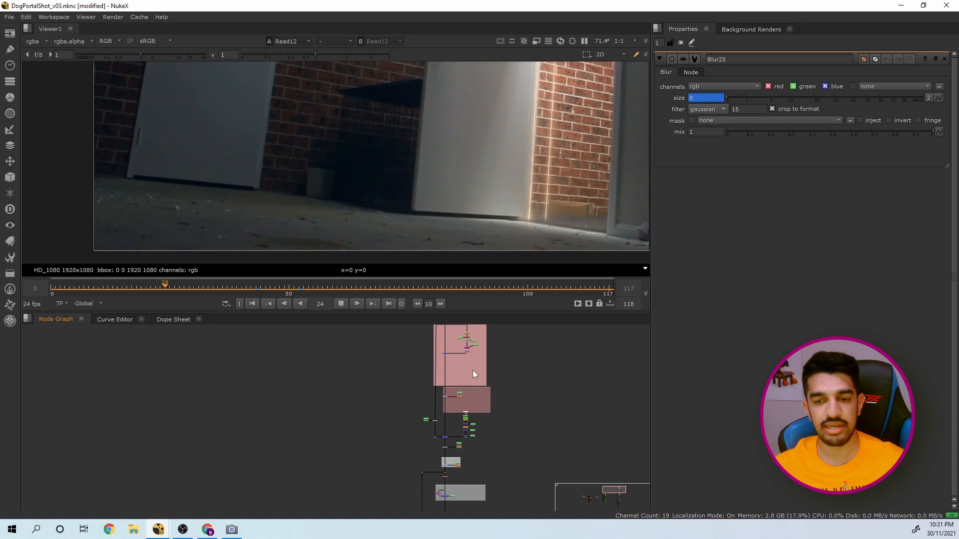
{"action": "scroll", "coordinate": [350, 400], "scroll_direction": "down", "scroll_amount": 5}
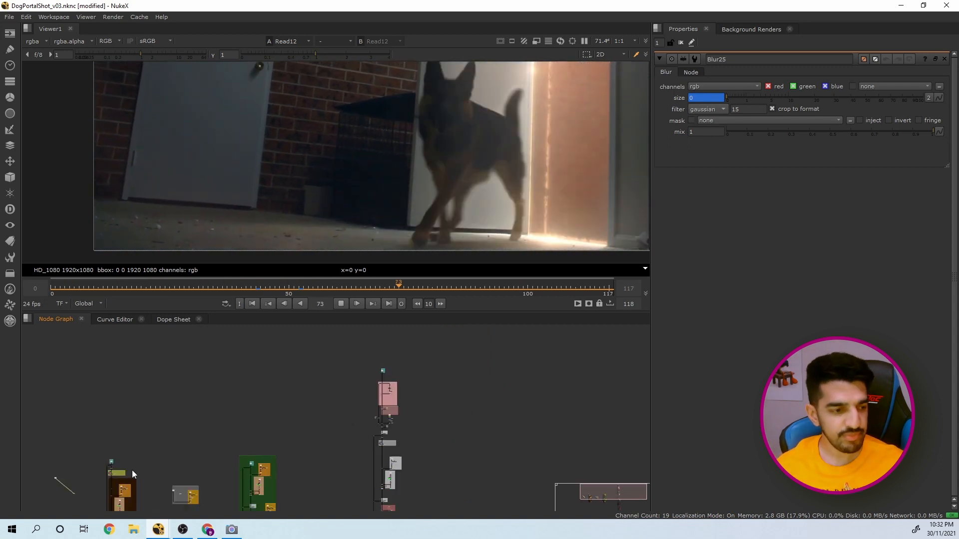
{"action": "scroll", "coordinate": [111, 456], "scroll_direction": "up", "scroll_amount": 3}
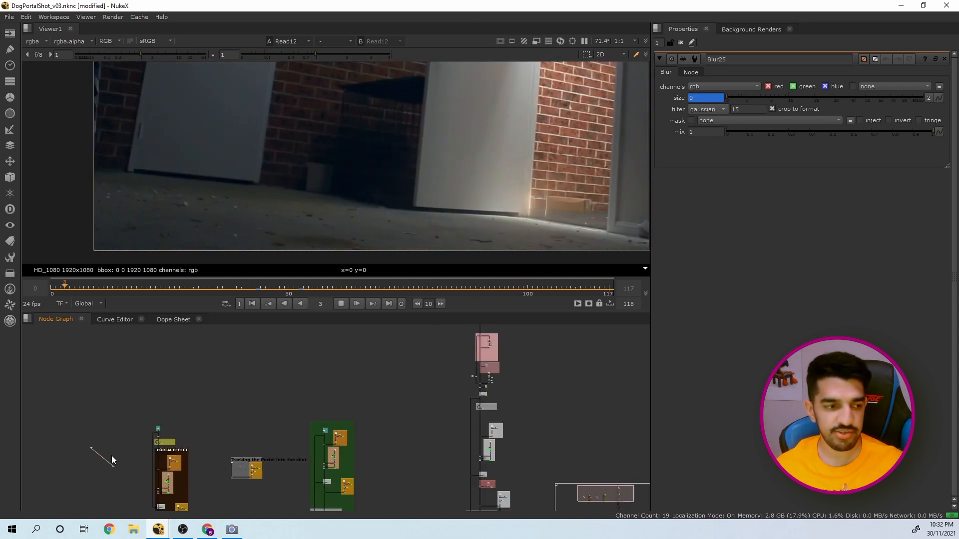
{"action": "scroll", "coordinate": [106, 456], "scroll_direction": "up", "scroll_amount": 5}
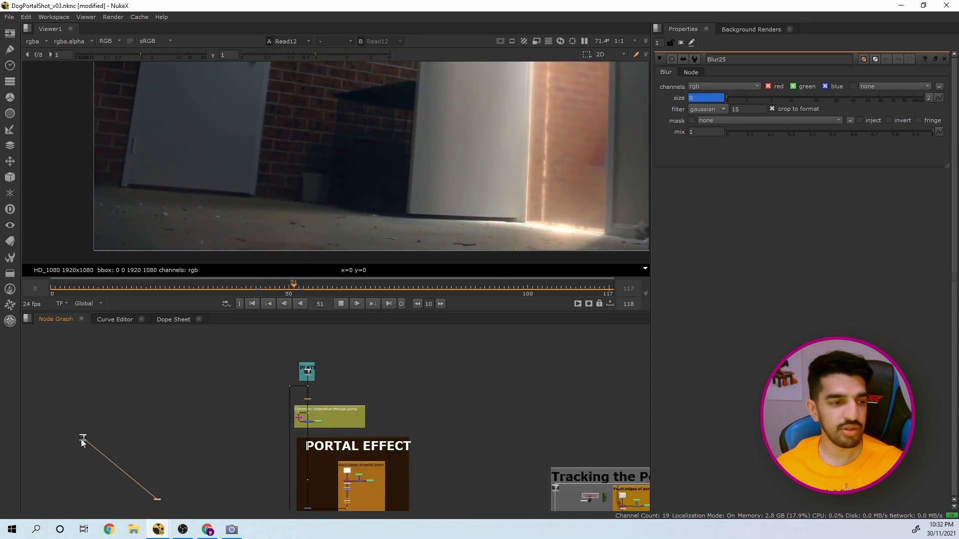
{"action": "left_click_drag", "start_coordinate": [85, 439], "coordinate": [120, 436]}
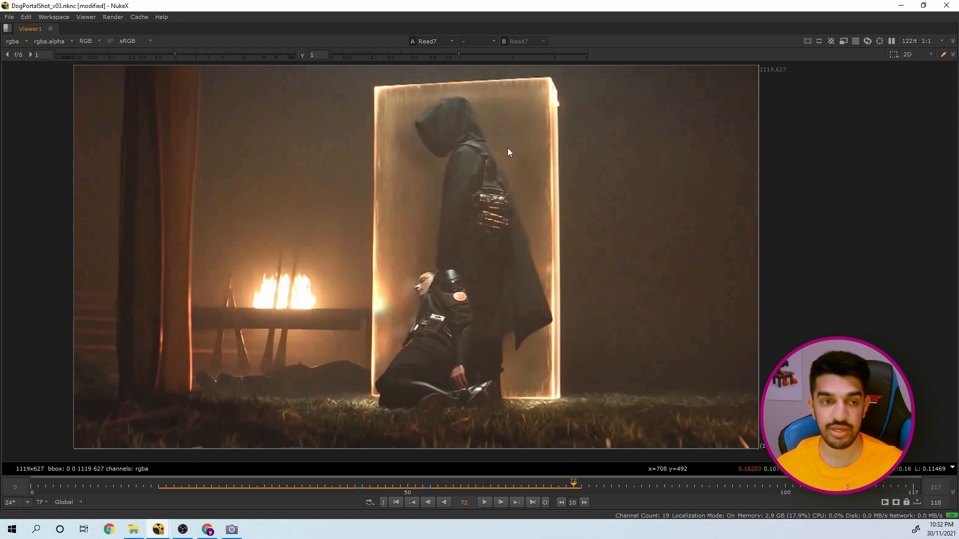
Restore the workspace layout from the full-screen viewer and display the PLATE footage in the viewer
{"action": "key", "text": "space"}
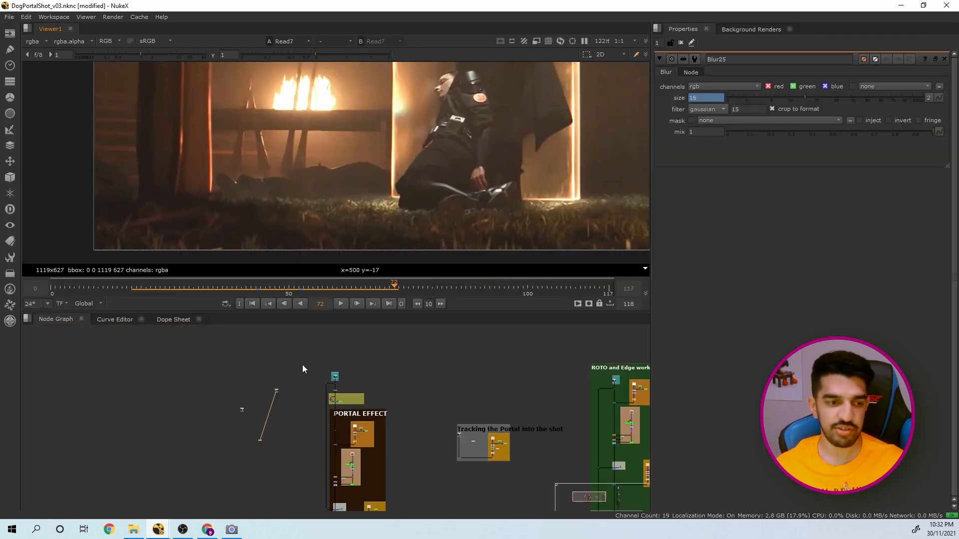
{"action": "scroll", "coordinate": [331, 378], "scroll_direction": "up", "scroll_amount": 5}
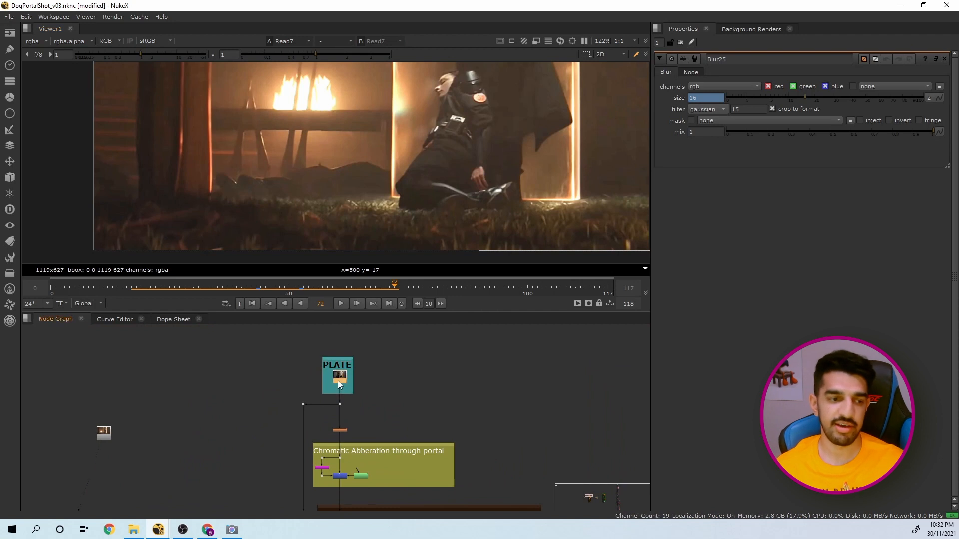
{"action": "key", "text": "1"}
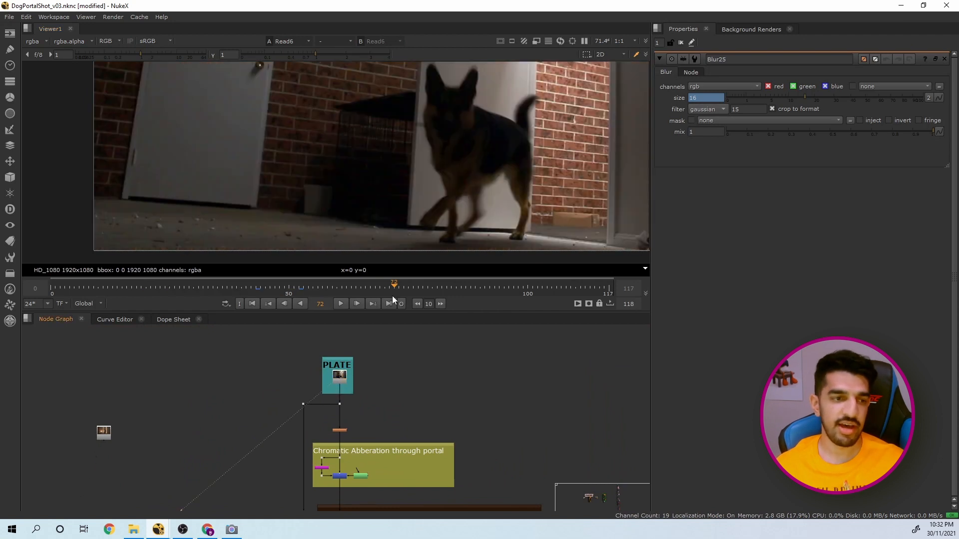
View the output of the blur node below the plate and inspect the doorway at frame 53
{"action": "scroll", "coordinate": [344, 430], "scroll_direction": "up", "scroll_amount": 3}
{"action": "left_click", "coordinate": [343, 431]}
{"action": "key", "text": "1"}
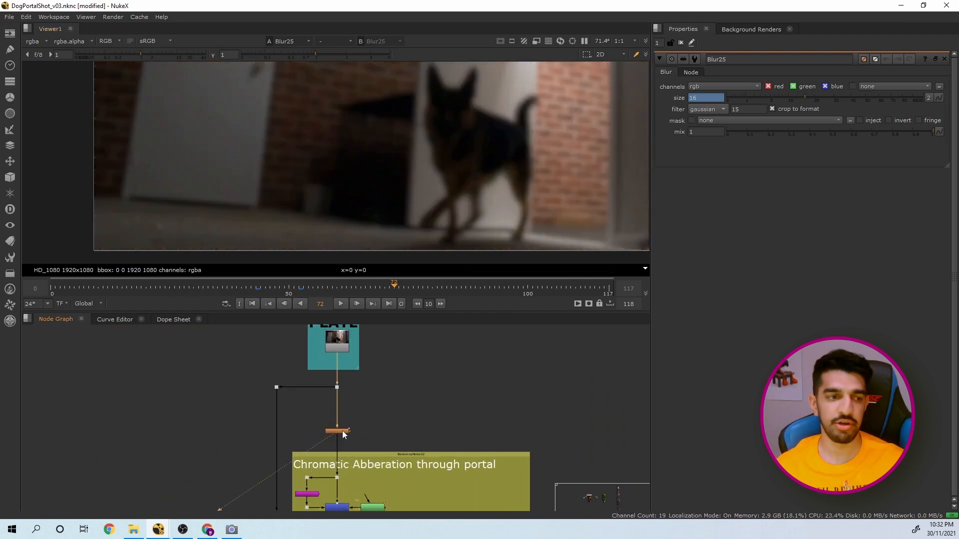
{"action": "mouse_move", "coordinate": [301, 292]}
{"action": "left_mouse_down"}
{"action": "mouse_move", "coordinate": [254, 290]}
{"action": "mouse_move", "coordinate": [324, 302]}
{"action": "mouse_move", "coordinate": [290, 290]}
{"action": "mouse_move", "coordinate": [256, 300]}
{"action": "mouse_move", "coordinate": [303, 301]}
{"action": "left_mouse_up"}
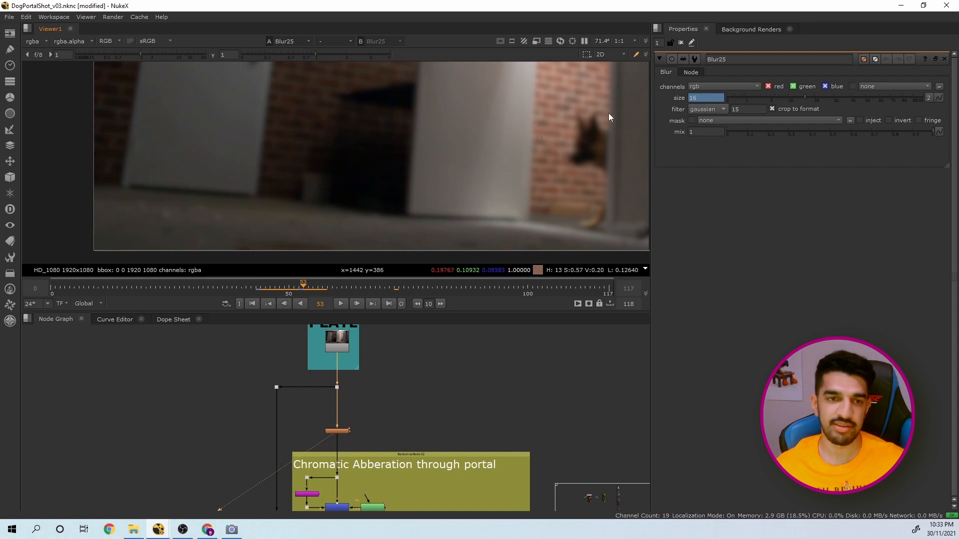
{"action": "middle_click_drag", "start_coordinate": [609, 113], "coordinate": [538, 147]}
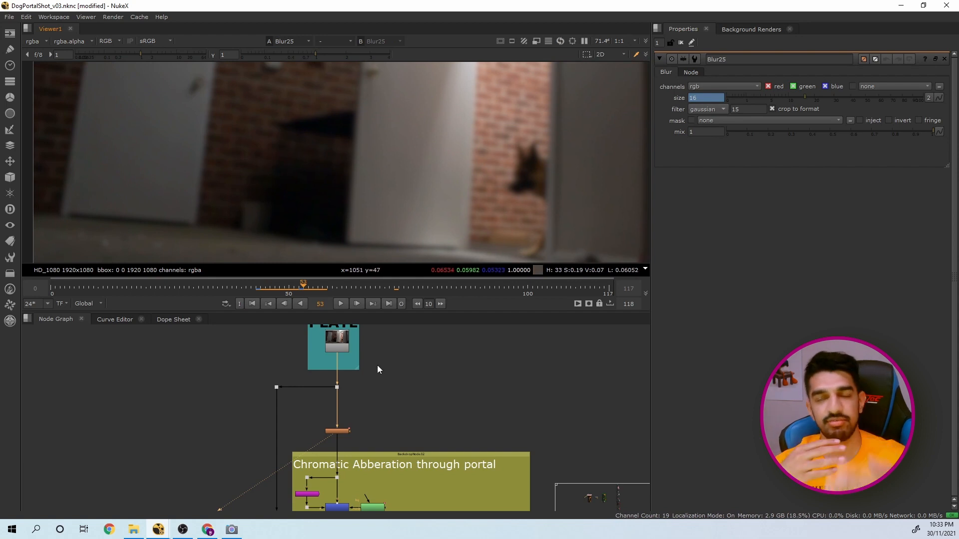
View the Keymix11 output in the Chromatic Abberation through portal group and select its chromatic aberration node
{"action": "scroll", "coordinate": [360, 405], "scroll_direction": "down", "scroll_amount": 3}
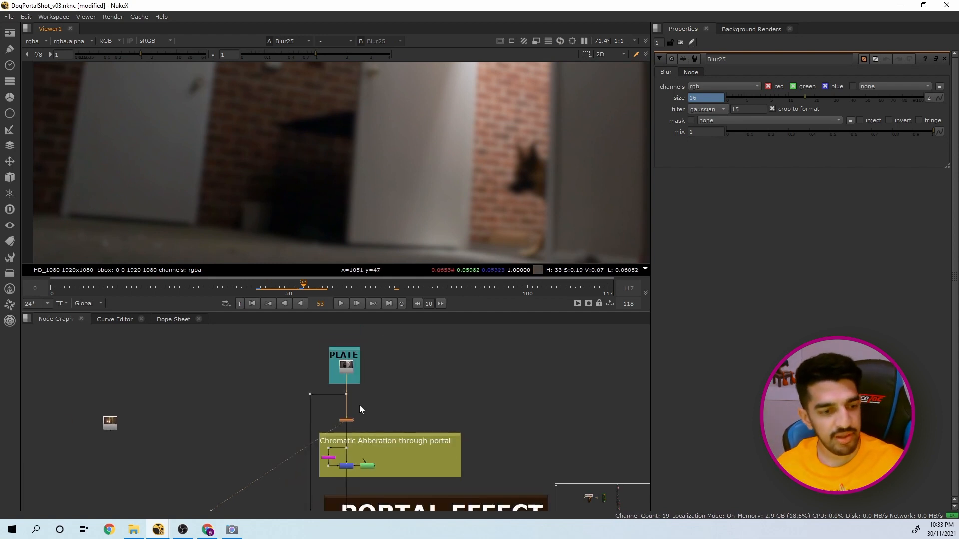
{"action": "middle_click_drag", "start_coordinate": [360, 405], "coordinate": [358, 370]}
{"action": "scroll", "coordinate": [351, 414], "scroll_direction": "up", "scroll_amount": 2}
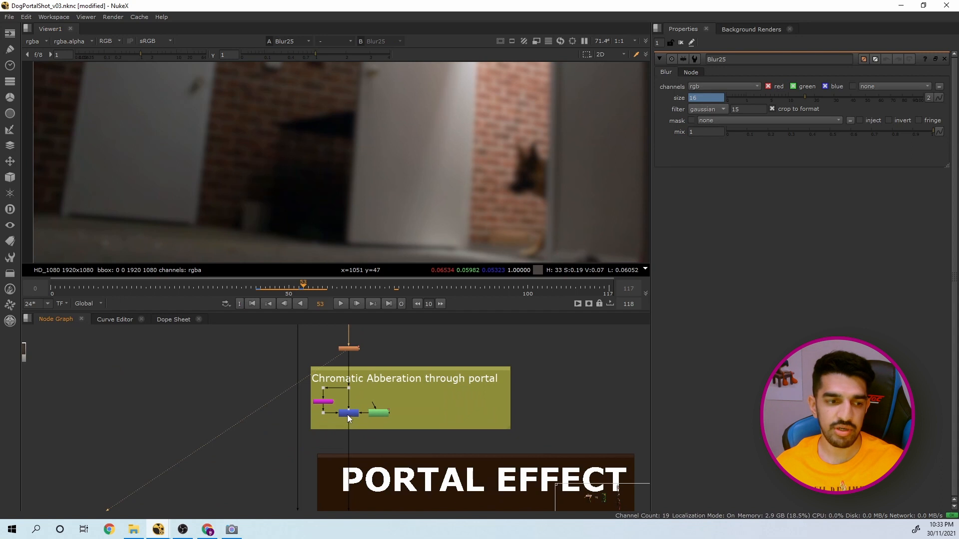
{"action": "left_click", "coordinate": [348, 414]}
{"action": "key", "text": "1"}
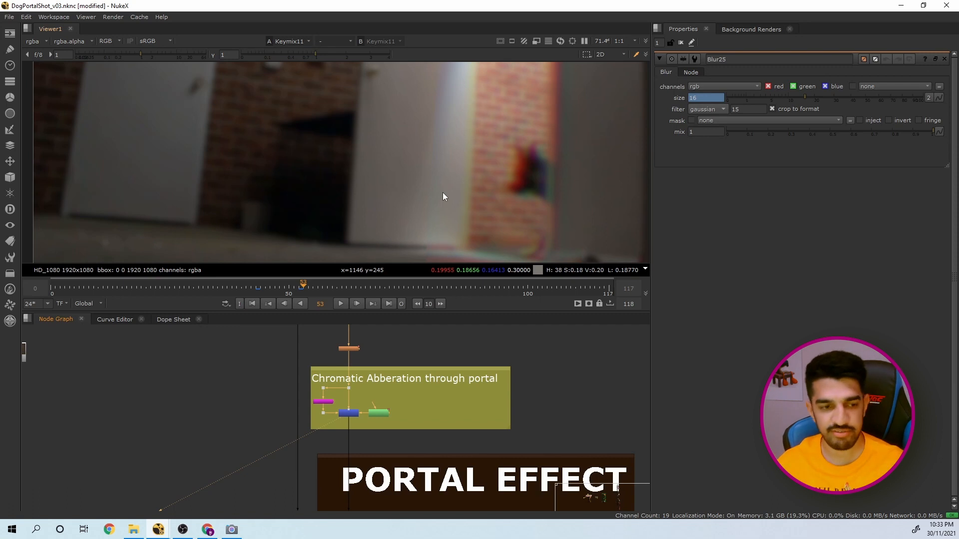
{"action": "scroll", "coordinate": [350, 399], "scroll_direction": "up", "scroll_amount": 6}
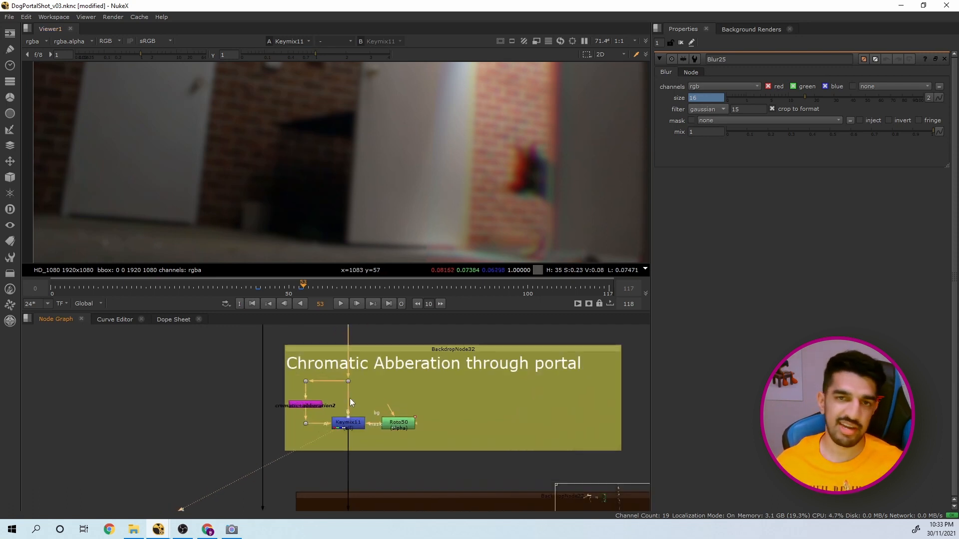
{"action": "left_click", "coordinate": [293, 409]}
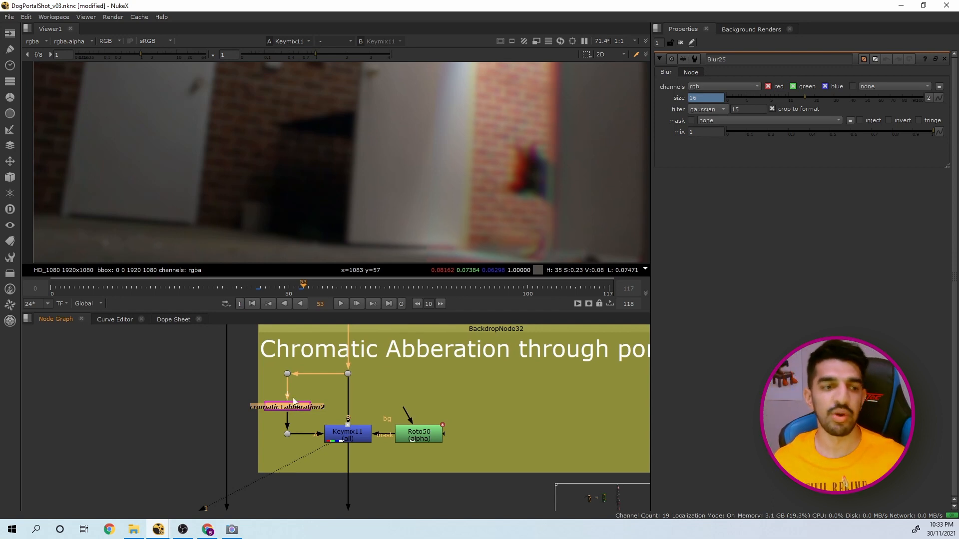
View the Merge22 output that adds the back edges of the portal prism and examine the whole frame with its edge nodes
{"action": "scroll", "coordinate": [337, 425], "scroll_direction": "down", "scroll_amount": 6}
{"action": "scroll", "coordinate": [342, 412], "scroll_direction": "down", "scroll_amount": 4}
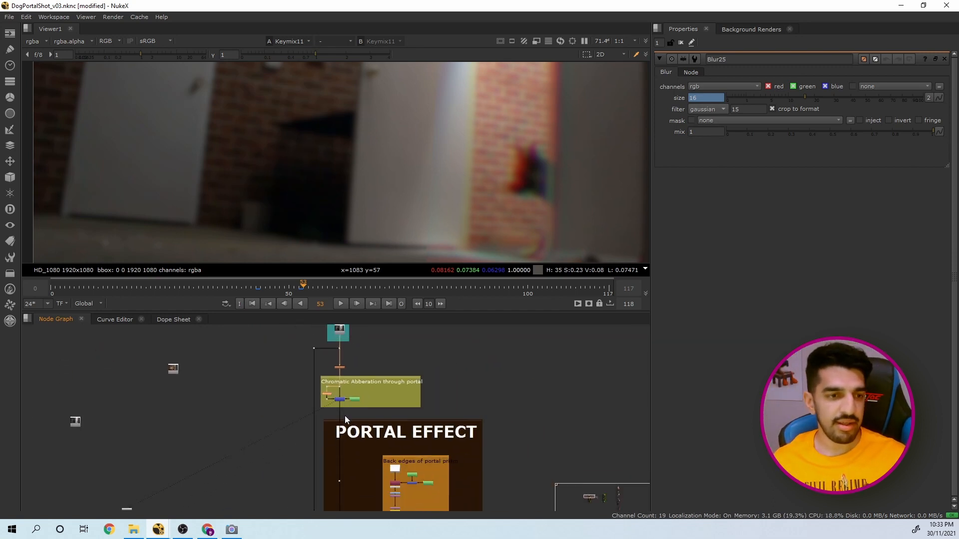
{"action": "middle_click_drag", "start_coordinate": [350, 455], "coordinate": [347, 397]}
{"action": "scroll", "coordinate": [366, 409], "scroll_direction": "up", "scroll_amount": 2}
{"action": "scroll", "coordinate": [366, 408], "scroll_direction": "up", "scroll_amount": 3}
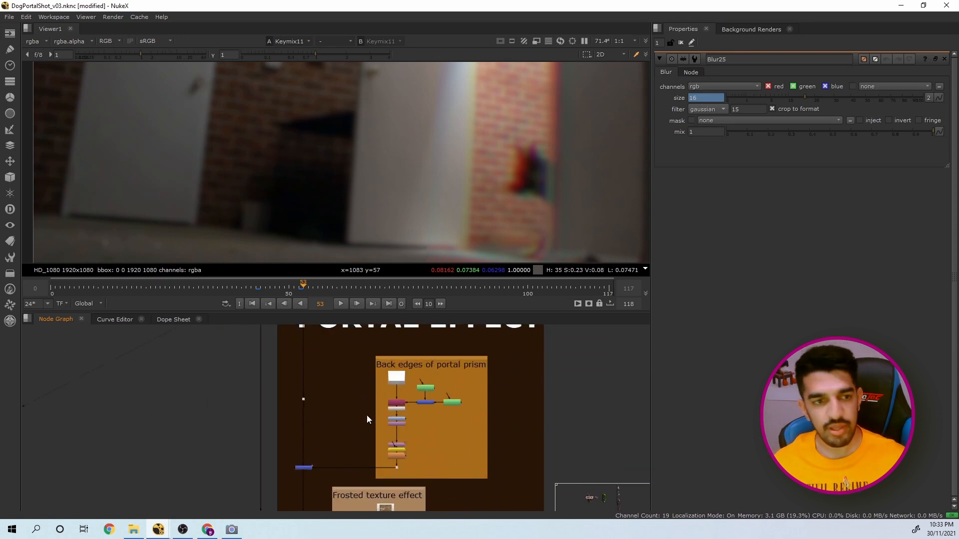
{"action": "left_click", "coordinate": [306, 468]}
{"action": "key", "text": "1"}
{"action": "scroll", "coordinate": [464, 174], "scroll_direction": "down", "scroll_amount": 3}
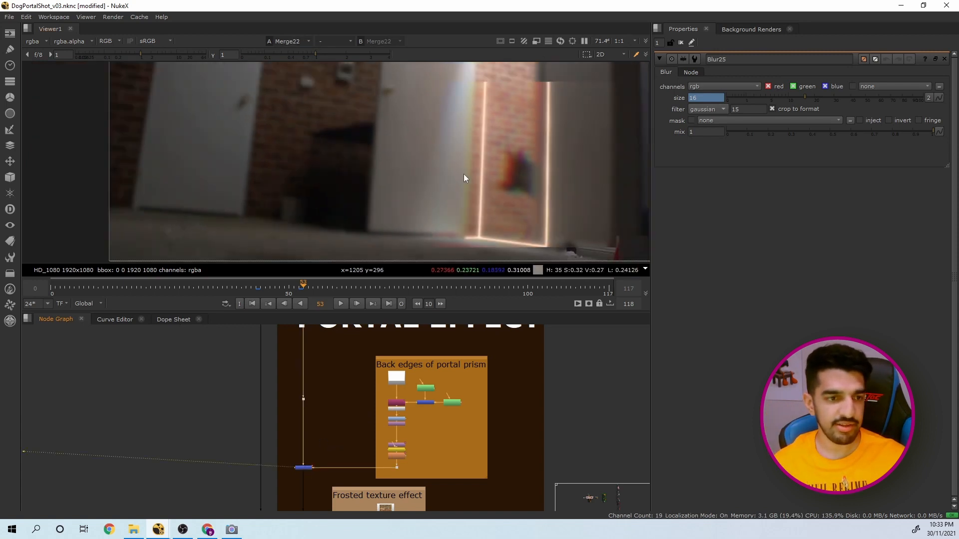
{"action": "scroll", "coordinate": [402, 367], "scroll_direction": "up", "scroll_amount": 3}
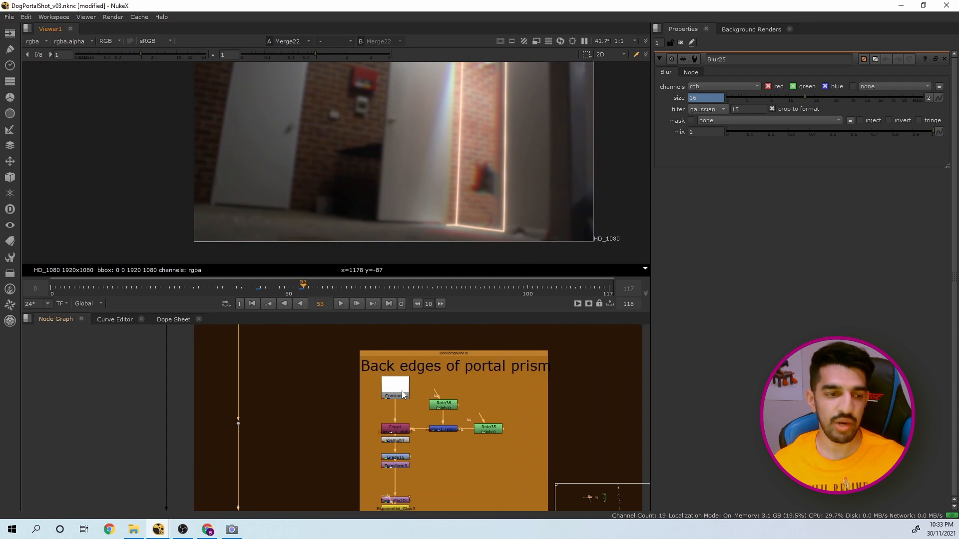
{"action": "scroll", "coordinate": [449, 211], "scroll_direction": "down", "scroll_amount": 4}
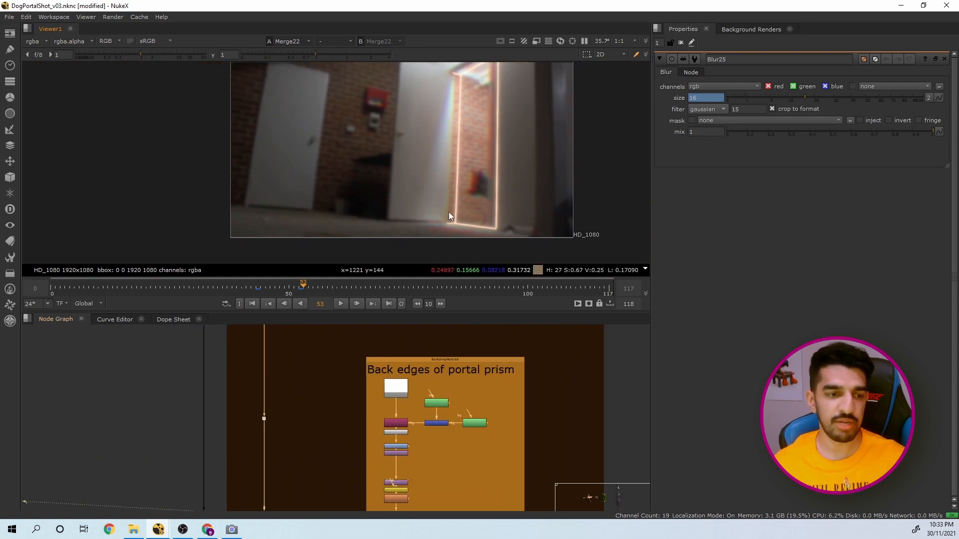
{"action": "scroll", "coordinate": [470, 159], "scroll_direction": "up", "scroll_amount": 1}
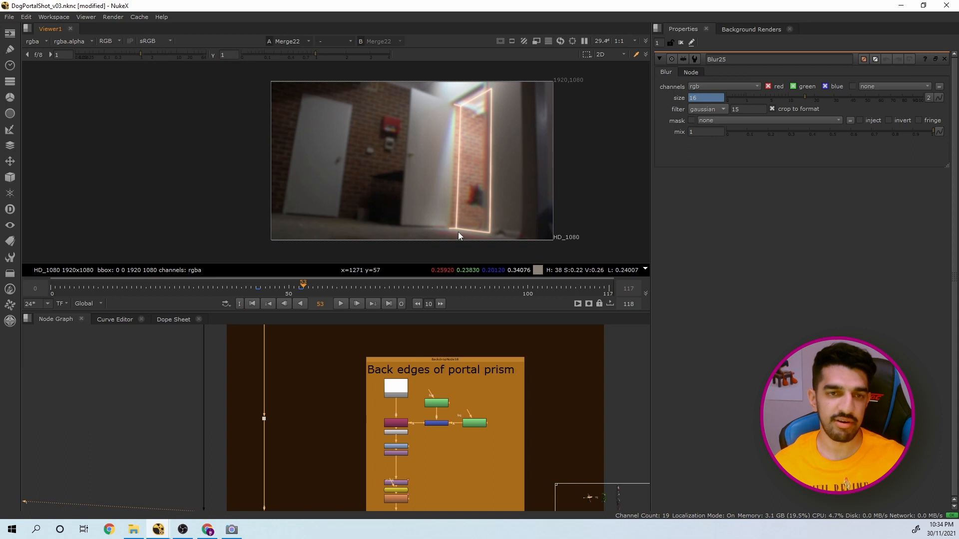
{"action": "scroll", "coordinate": [408, 433], "scroll_direction": "down", "scroll_amount": 1}
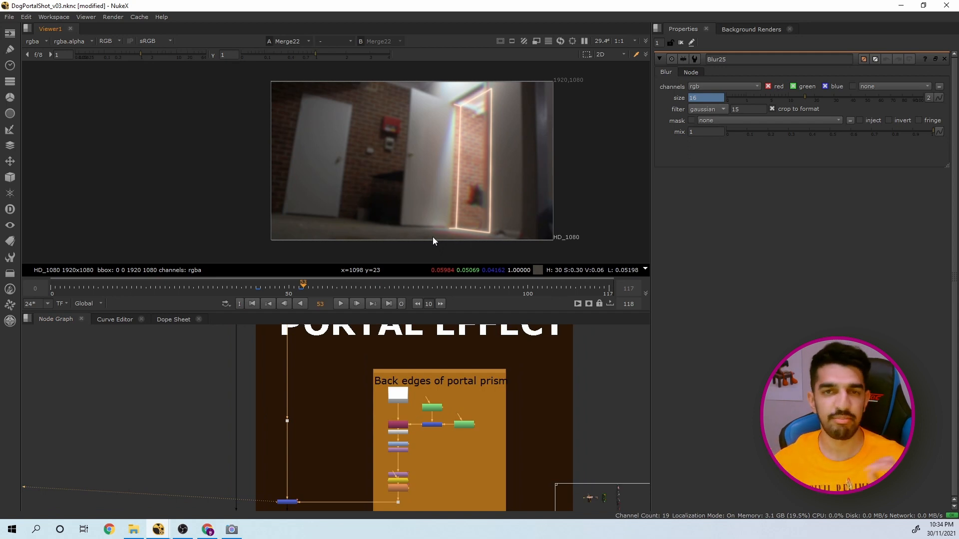
View Exponential_Glow3 in the back edges group with its settings open, and return the viewer to Merge22
{"action": "scroll", "coordinate": [426, 400], "scroll_direction": "down", "scroll_amount": 1}
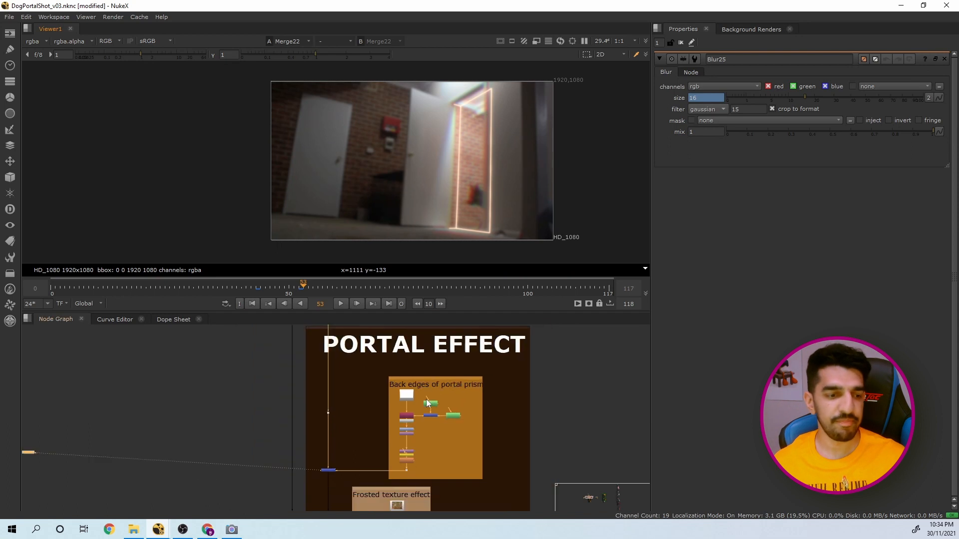
{"action": "scroll", "coordinate": [384, 467], "scroll_direction": "up", "scroll_amount": 2}
{"action": "scroll", "coordinate": [391, 439], "scroll_direction": "down", "scroll_amount": 1}
{"action": "scroll", "coordinate": [397, 431], "scroll_direction": "up", "scroll_amount": 2}
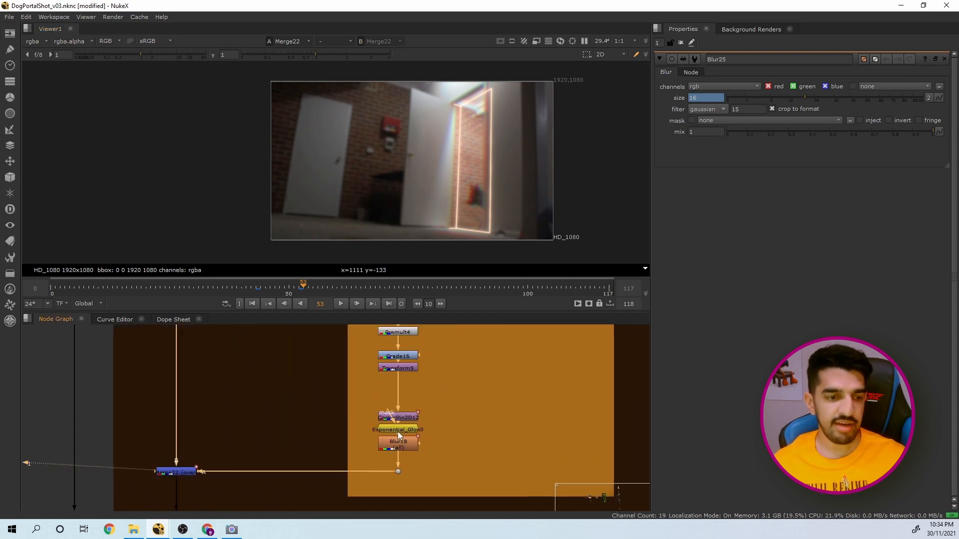
{"action": "key", "text": "1"}
{"action": "double_click", "coordinate": [397, 430]}
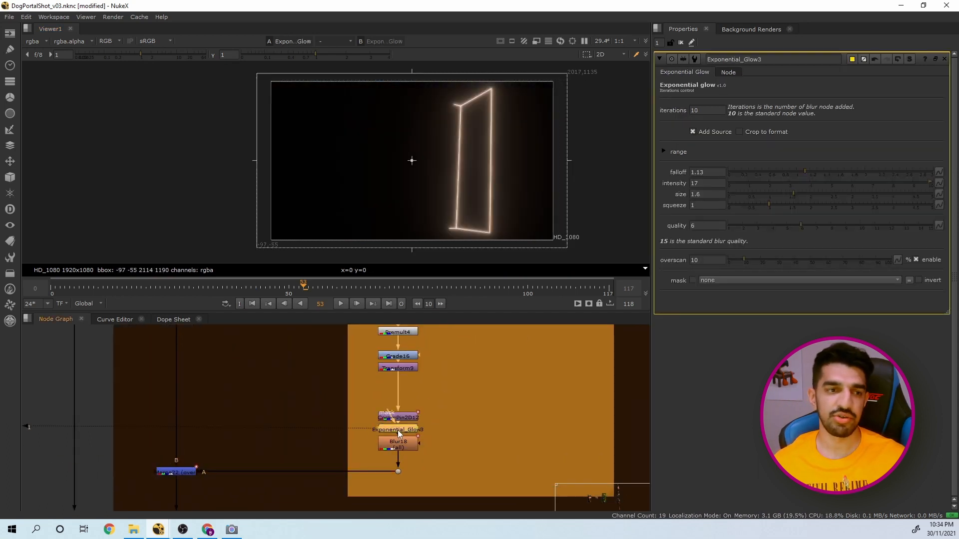
{"action": "left_click", "coordinate": [177, 472]}
{"action": "key", "text": "1"}
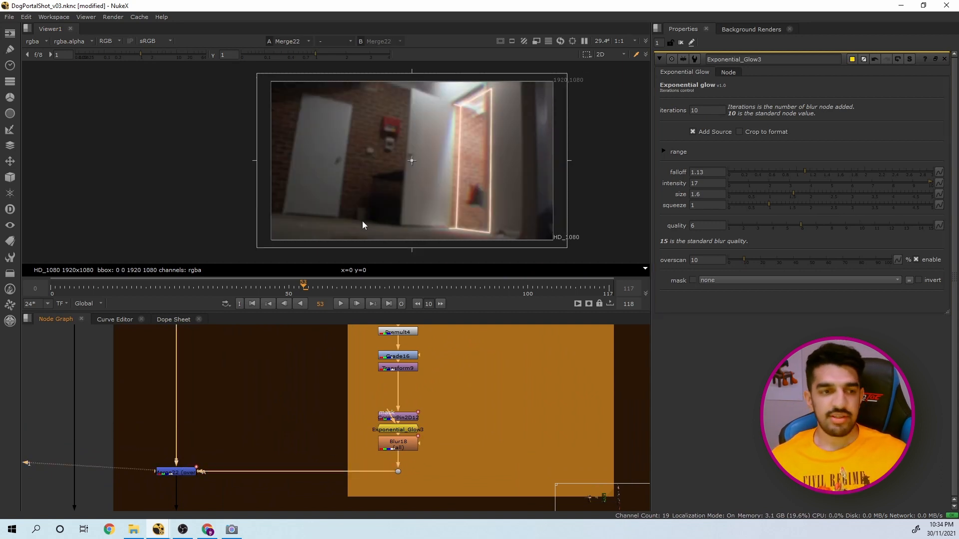
View the Blur19 output masked by the Frosted texture effect and inspect the portal surface up close
{"action": "scroll", "coordinate": [229, 388], "scroll_direction": "down", "scroll_amount": 3}
{"action": "middle_click_drag", "start_coordinate": [207, 474], "coordinate": [214, 391]}
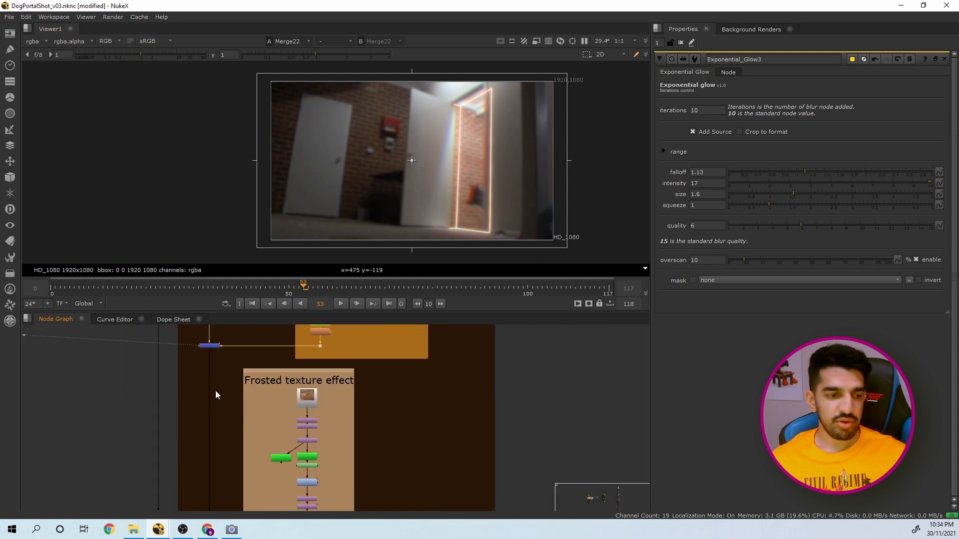
{"action": "scroll", "coordinate": [218, 412], "scroll_direction": "down", "scroll_amount": 2}
{"action": "scroll", "coordinate": [223, 431], "scroll_direction": "up", "scroll_amount": 2}
{"action": "middle_click_drag", "start_coordinate": [223, 435], "coordinate": [223, 348]}
{"action": "scroll", "coordinate": [207, 433], "scroll_direction": "up", "scroll_amount": 1}
{"action": "left_click", "coordinate": [207, 429]}
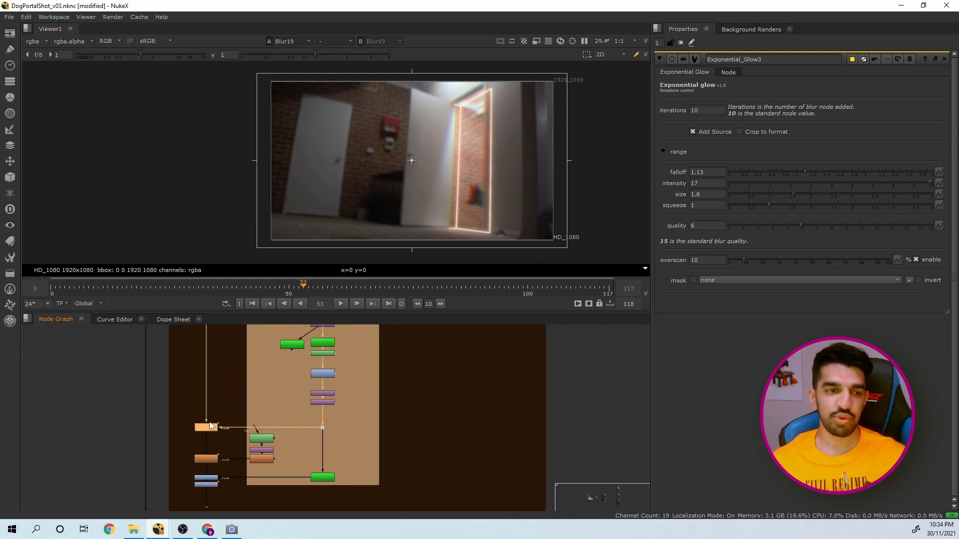
{"action": "key", "text": "1"}
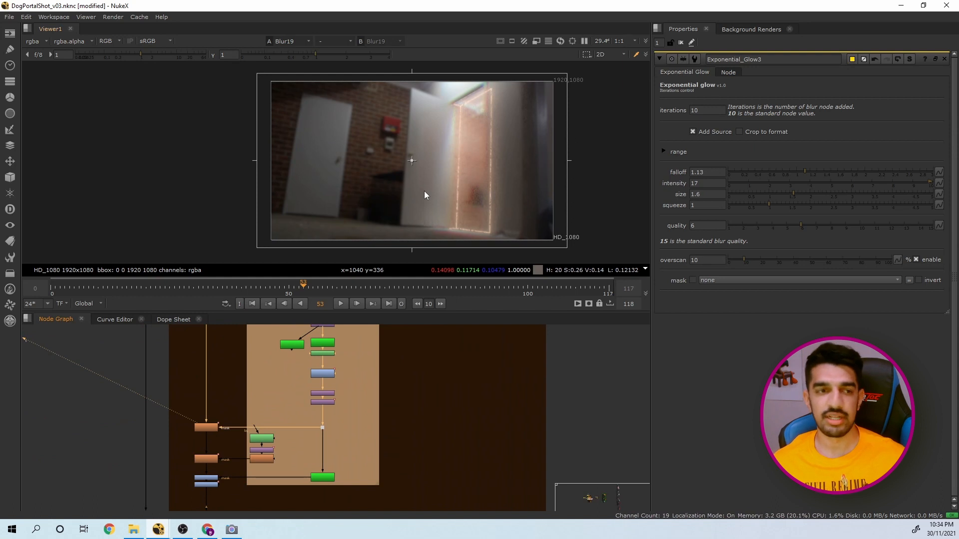
{"action": "scroll", "coordinate": [478, 203], "scroll_direction": "up", "scroll_amount": 2}
{"action": "scroll", "coordinate": [479, 201], "scroll_direction": "up", "scroll_amount": 2}
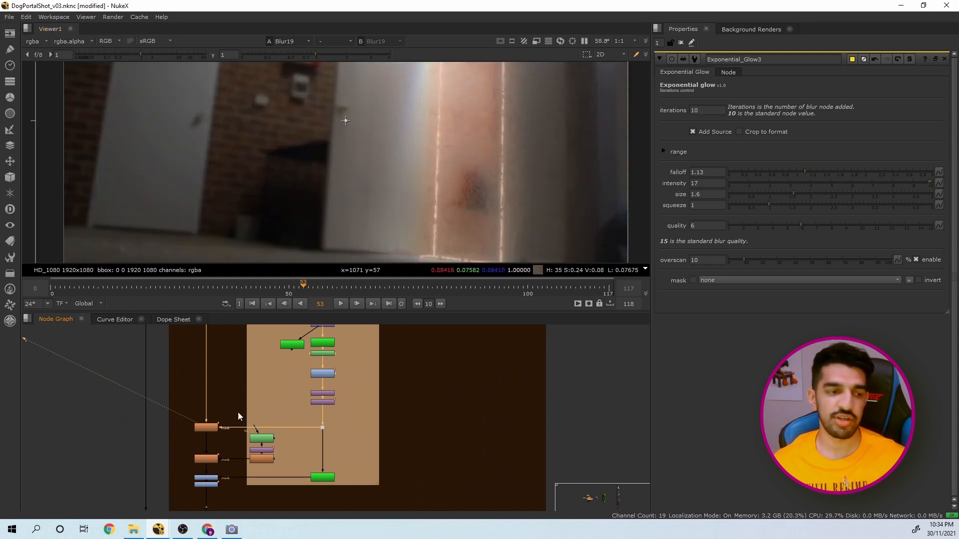
View the Read5 rusty texture image at the start of the Frosted texture effect group and examine it up close
{"action": "scroll", "coordinate": [213, 436], "scroll_direction": "up", "scroll_amount": 2}
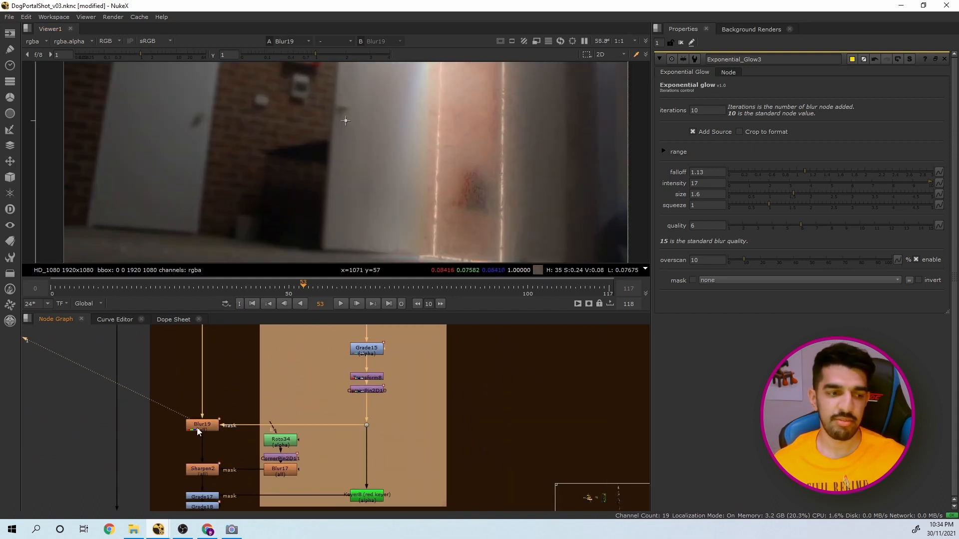
{"action": "scroll", "coordinate": [321, 387], "scroll_direction": "down", "scroll_amount": 2}
{"action": "middle_click_drag", "start_coordinate": [327, 373], "coordinate": [320, 435]}
{"action": "scroll", "coordinate": [339, 369], "scroll_direction": "up", "scroll_amount": 1}
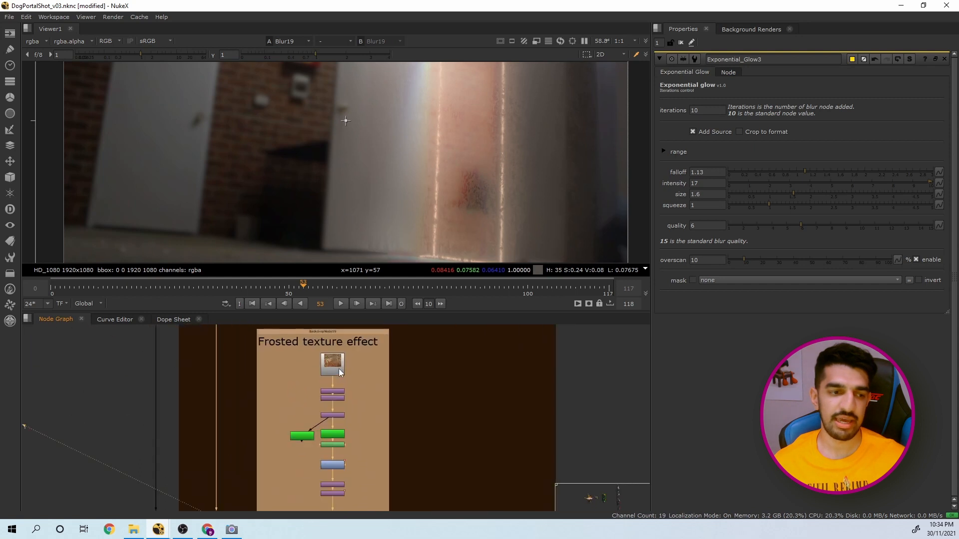
{"action": "scroll", "coordinate": [338, 417], "scroll_direction": "up", "scroll_amount": 1}
{"action": "scroll", "coordinate": [339, 441], "scroll_direction": "up", "scroll_amount": 1}
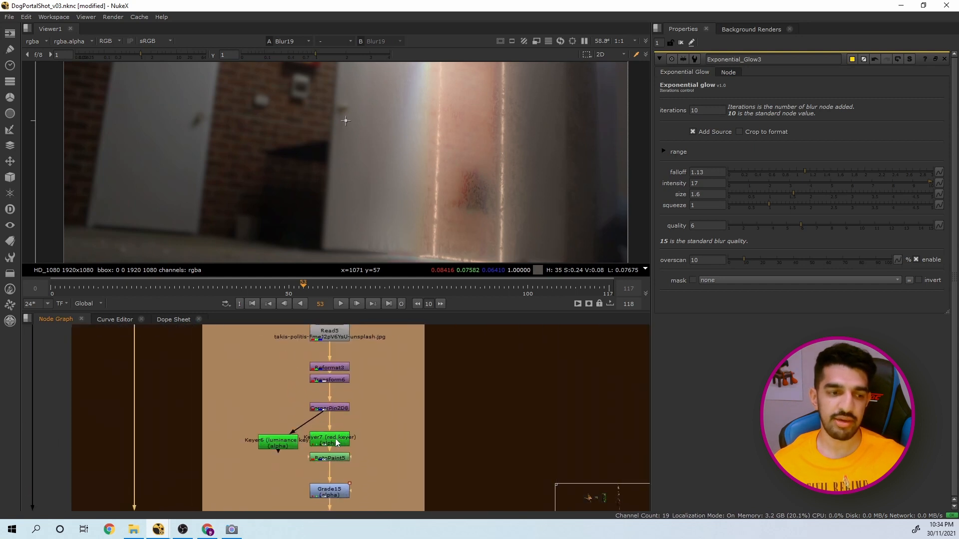
{"action": "scroll", "coordinate": [337, 442], "scroll_direction": "down", "scroll_amount": 2}
{"action": "left_click", "coordinate": [329, 362]}
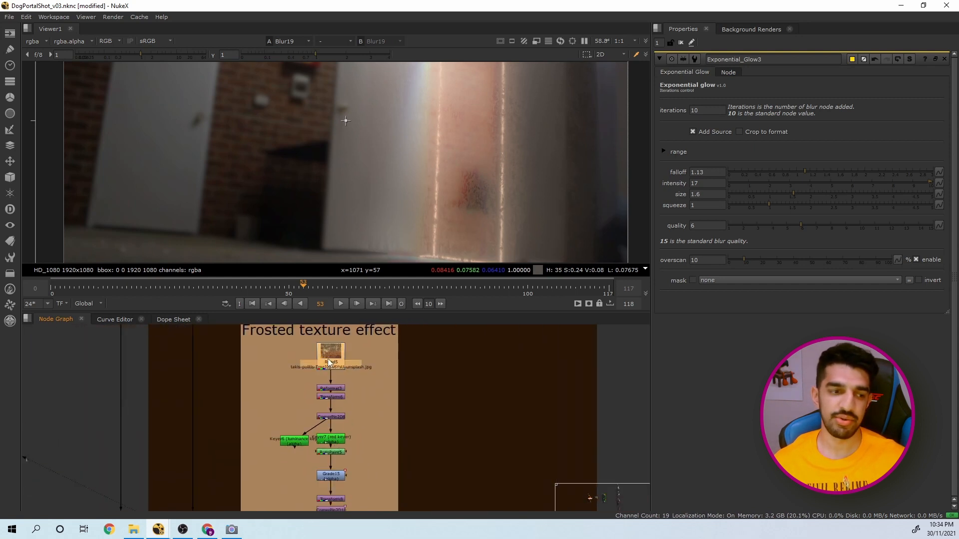
{"action": "key", "text": "1"}
{"action": "key", "text": "f"}
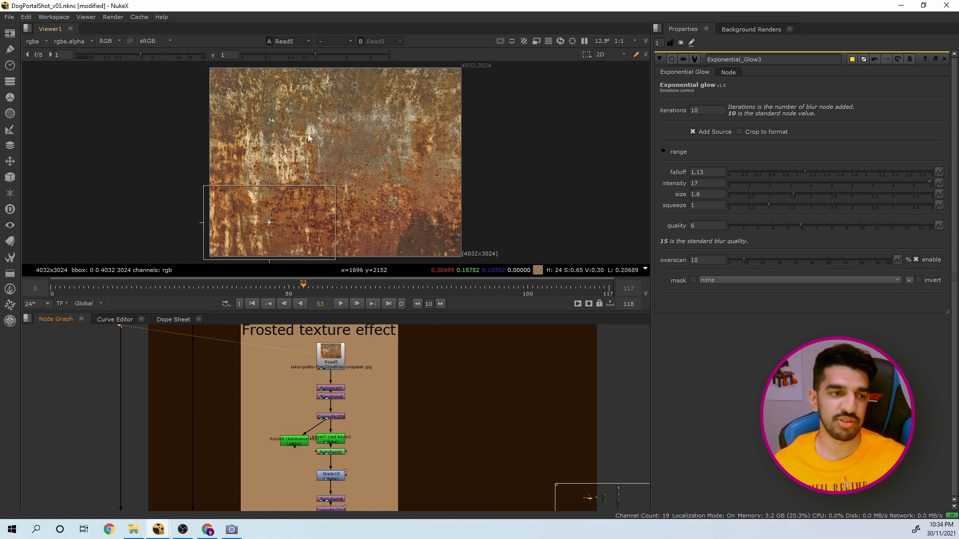
{"action": "scroll", "coordinate": [355, 194], "scroll_direction": "up", "scroll_amount": 3}
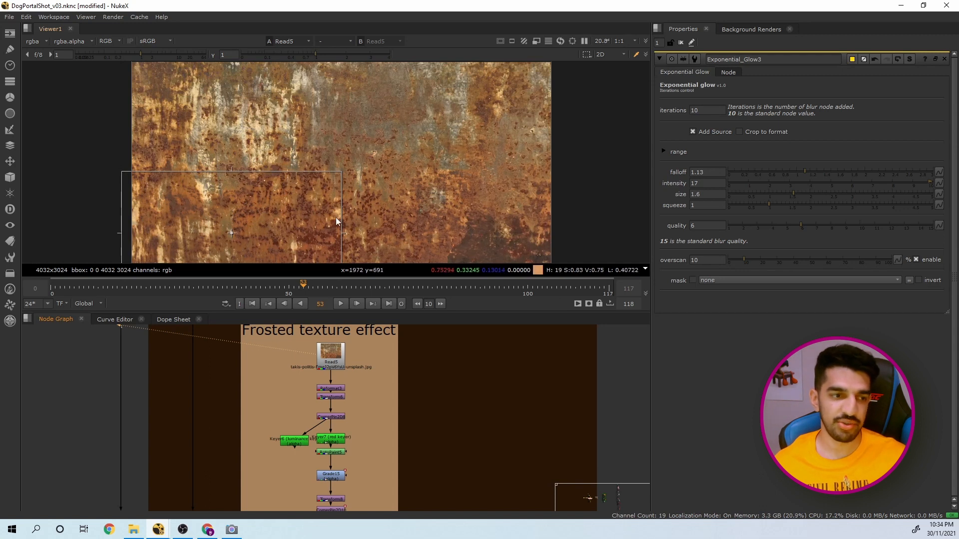
Return the viewer to the Blur19 output that is masked by the frosted texture
{"action": "scroll", "coordinate": [337, 379], "scroll_direction": "down", "scroll_amount": 3}
{"action": "scroll", "coordinate": [297, 436], "scroll_direction": "up", "scroll_amount": 4}
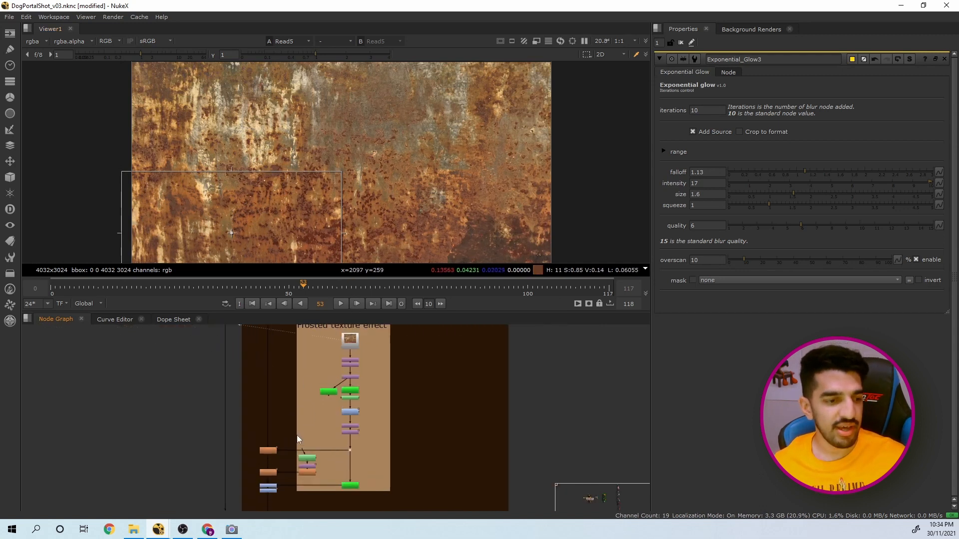
{"action": "left_click", "coordinate": [248, 465]}
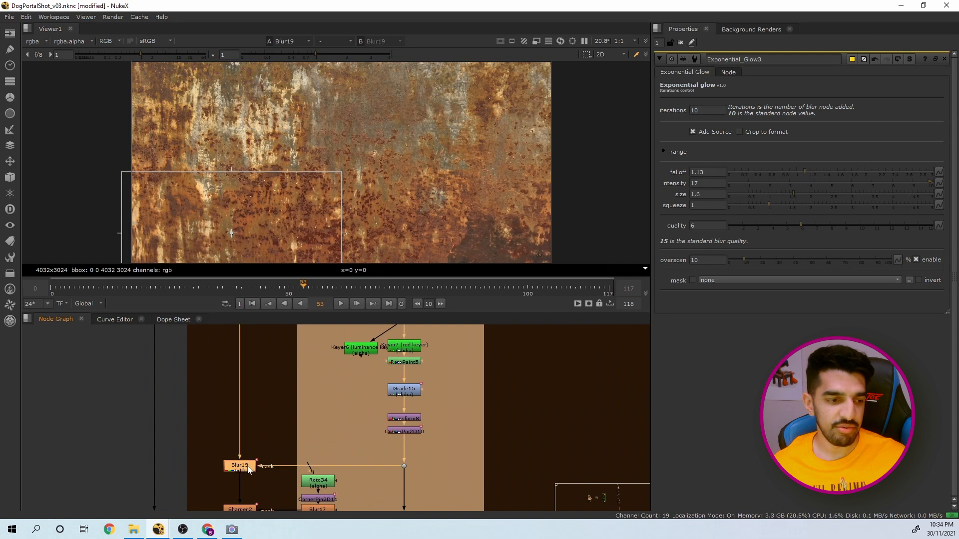
{"action": "key", "text": "1"}
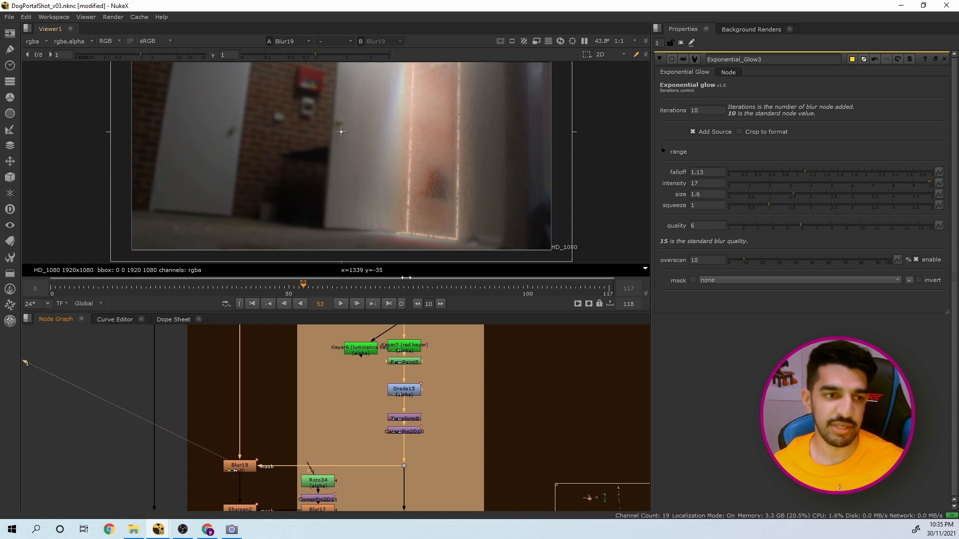
{"action": "scroll", "coordinate": [414, 349], "scroll_direction": "up", "scroll_amount": 2}
{"action": "scroll", "coordinate": [408, 349], "scroll_direction": "down", "scroll_amount": 2}
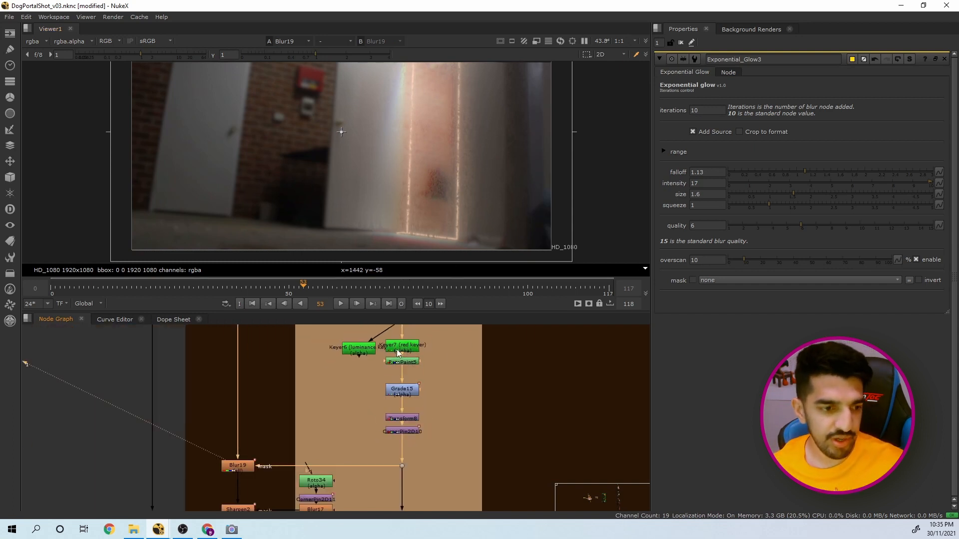
Open the Keyer7 red keyer settings, undo a trial nudge of range handle B, and inspect the portal surface up close
{"action": "double_click", "coordinate": [398, 353]}
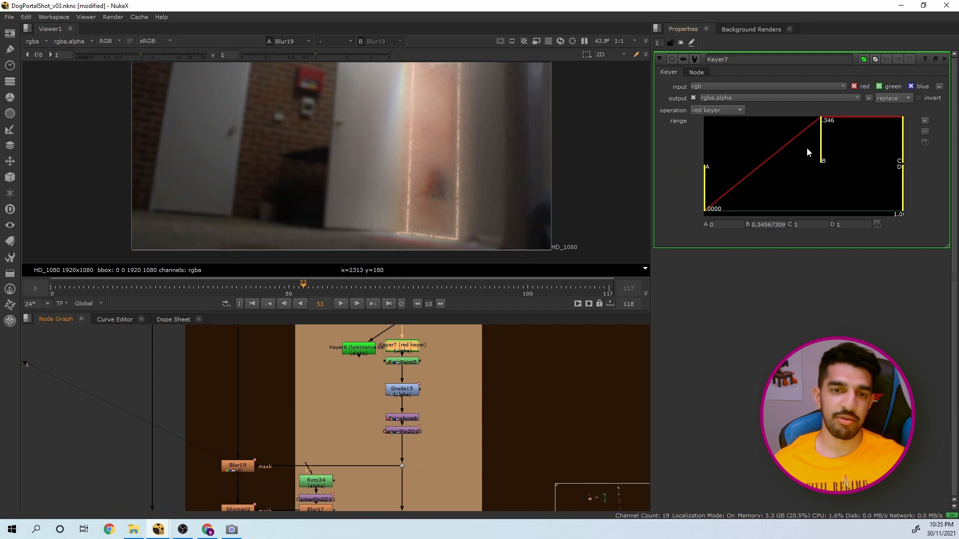
{"action": "mouse_move", "coordinate": [820, 152]}
{"action": "left_mouse_down"}
{"action": "mouse_move", "coordinate": [886, 150]}
{"action": "mouse_move", "coordinate": [800, 157]}
{"action": "mouse_move", "coordinate": [823, 155]}
{"action": "left_mouse_up"}
{"action": "key", "text": "ctrl+z"}
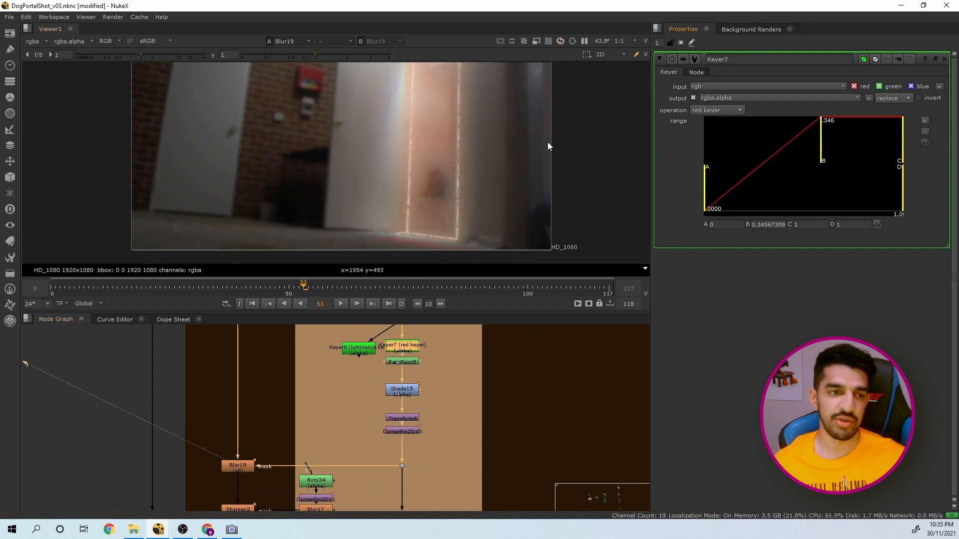
{"action": "scroll", "coordinate": [424, 193], "scroll_direction": "up", "scroll_amount": 3}
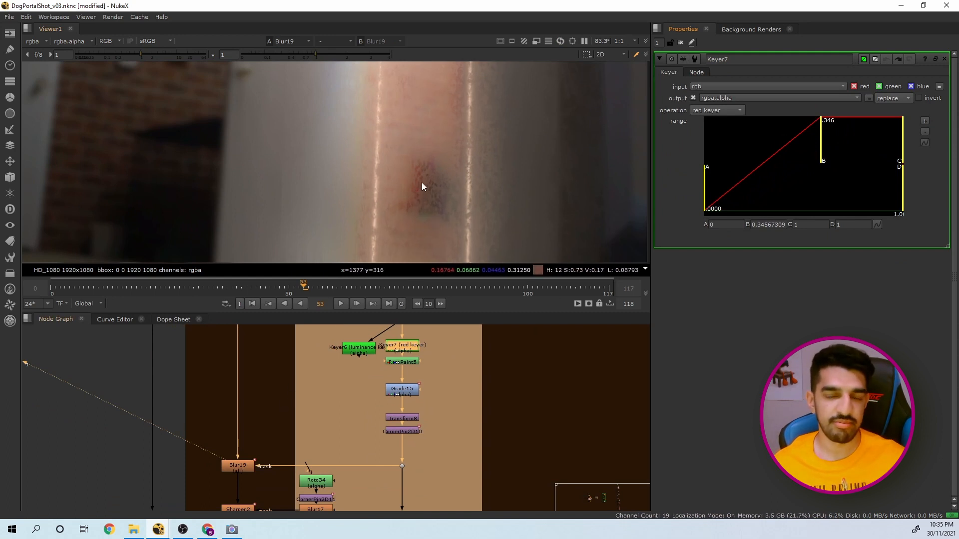
Open the Blur19 settings and move the playhead to frame 44
{"action": "scroll", "coordinate": [225, 403], "scroll_direction": "down", "scroll_amount": 2}
{"action": "scroll", "coordinate": [226, 403], "scroll_direction": "down", "scroll_amount": 1}
{"action": "double_click", "coordinate": [232, 440]}
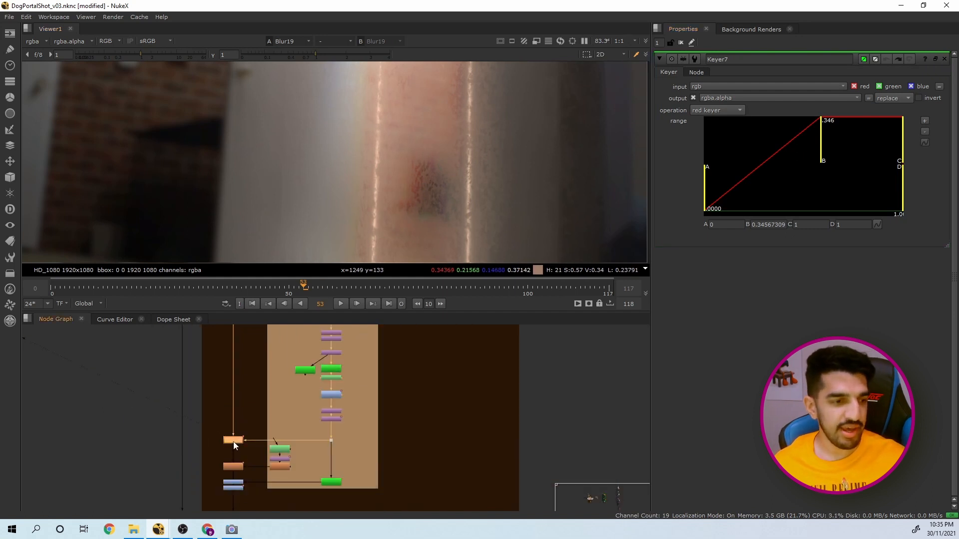
{"action": "scroll", "coordinate": [238, 347], "scroll_direction": "down", "scroll_amount": 3}
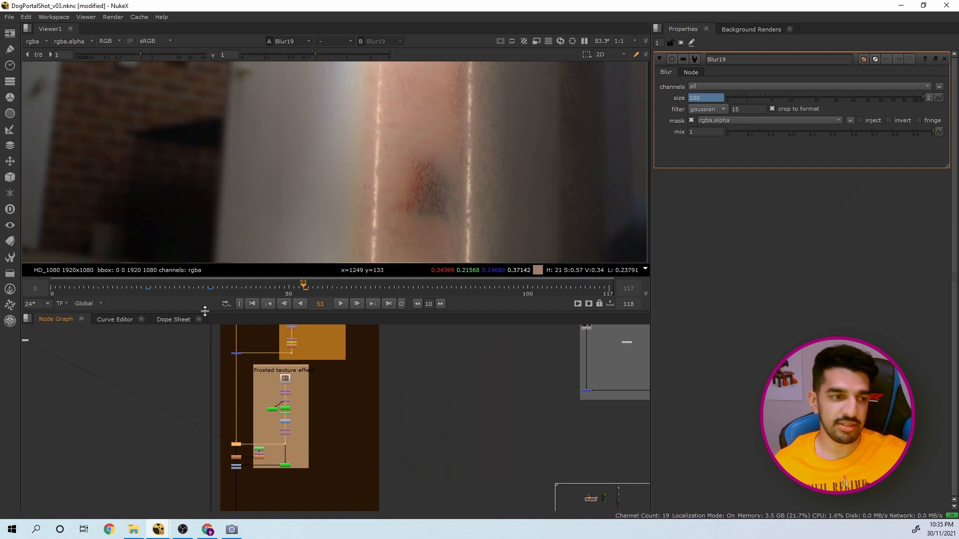
{"action": "left_click_drag", "start_coordinate": [206, 292], "coordinate": [149, 292]}
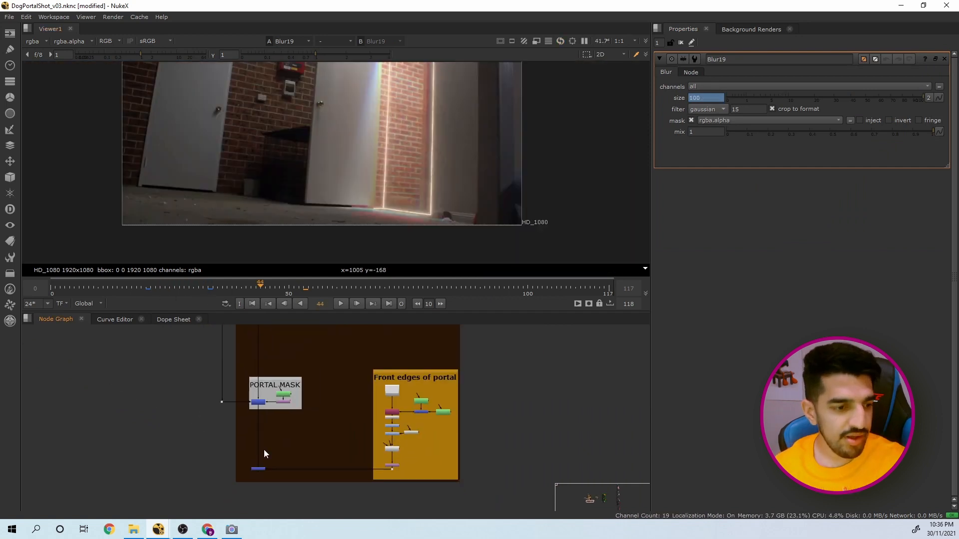
View the final corner pin output in the Front edges of portal group
{"action": "scroll", "coordinate": [383, 449], "scroll_direction": "up", "scroll_amount": 3}
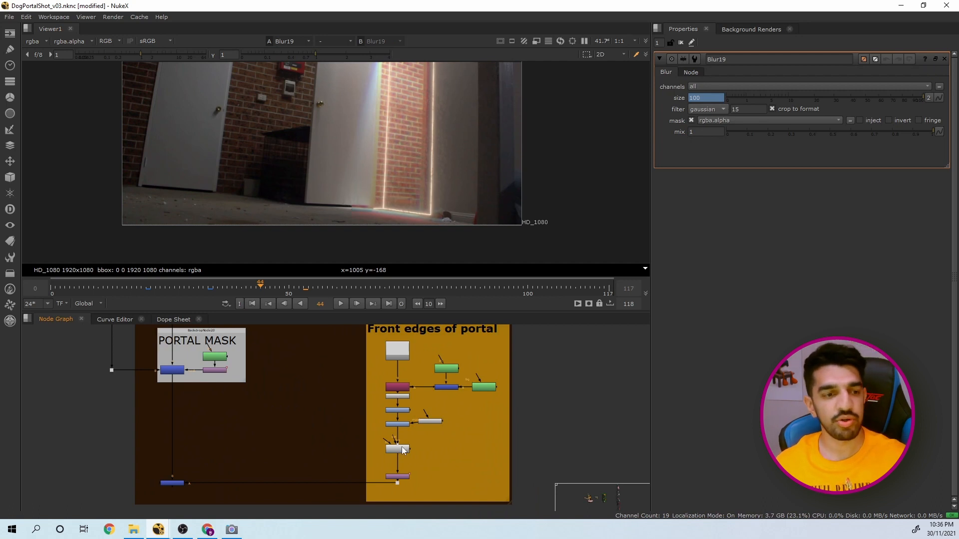
{"action": "scroll", "coordinate": [403, 470], "scroll_direction": "up", "scroll_amount": 2}
{"action": "key", "text": "1"}
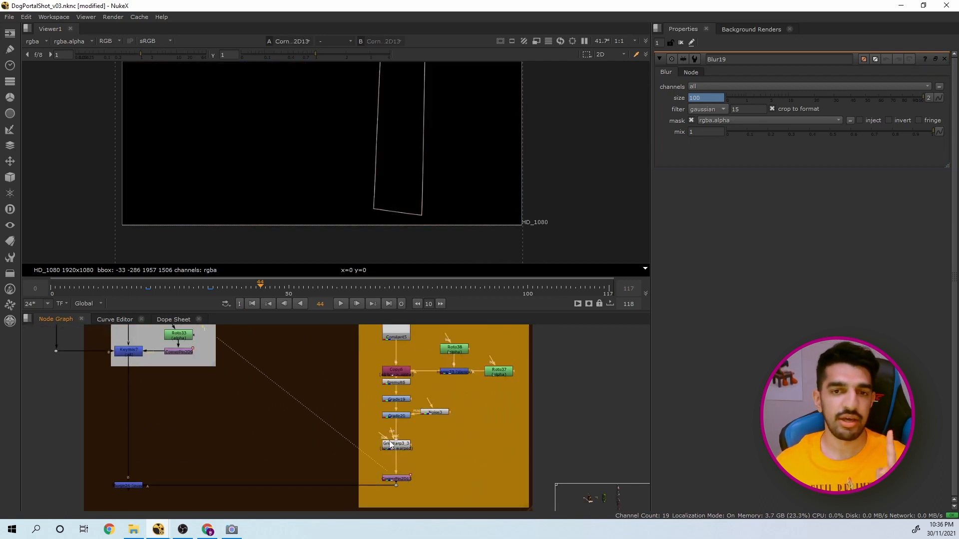
View the Merge24 output that adds the front edges and inspect the upper part of the portal doorway
{"action": "left_click", "coordinate": [134, 487]}
{"action": "key", "text": "1"}
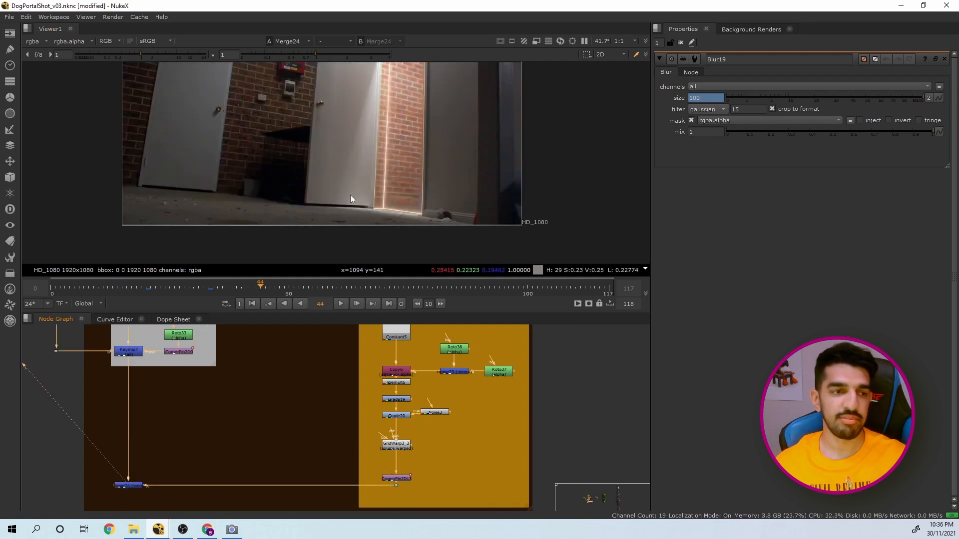
{"action": "scroll", "coordinate": [392, 150], "scroll_direction": "down", "scroll_amount": 2}
{"action": "middle_click_drag", "start_coordinate": [393, 108], "coordinate": [391, 141]}
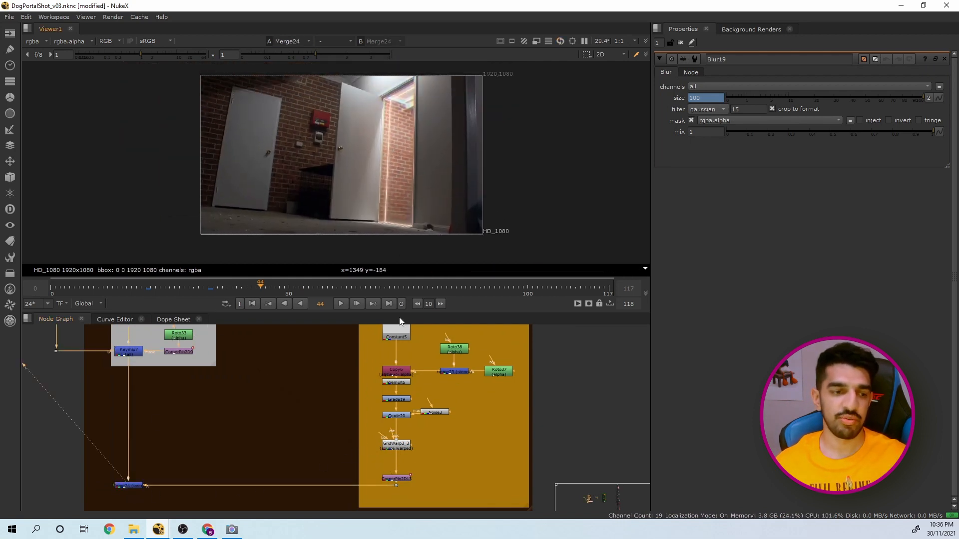
{"action": "middle_click_drag", "start_coordinate": [397, 98], "coordinate": [397, 144]}
{"action": "scroll", "coordinate": [397, 144], "scroll_direction": "up", "scroll_amount": 2}
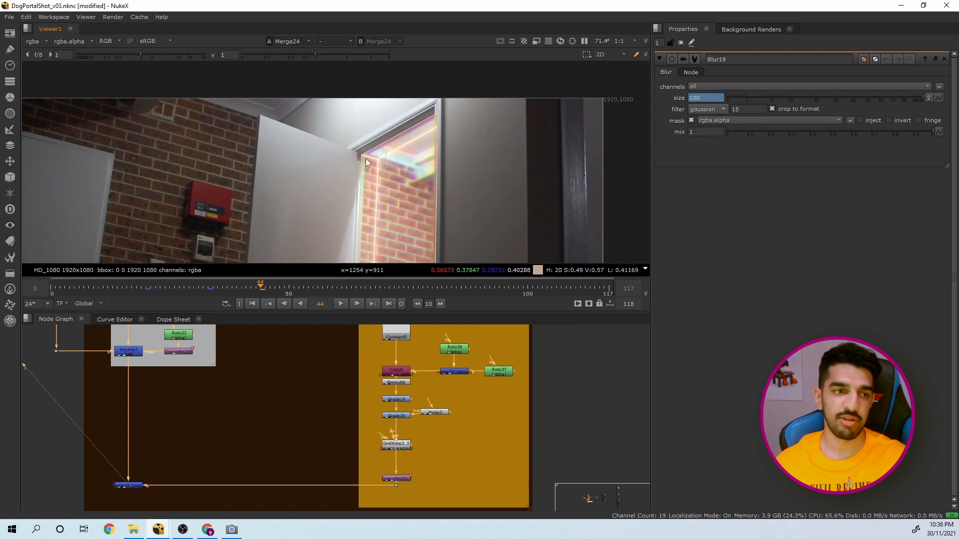
{"action": "scroll", "coordinate": [367, 162], "scroll_direction": "up", "scroll_amount": 1}
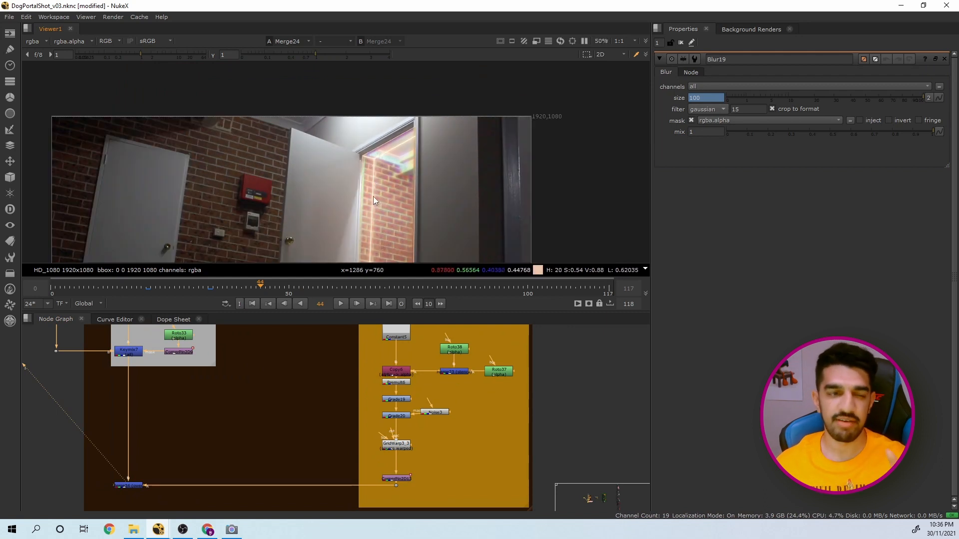
View the Keymix7 output in the PORTAL MASK group
{"action": "scroll", "coordinate": [191, 379], "scroll_direction": "down", "scroll_amount": 3}
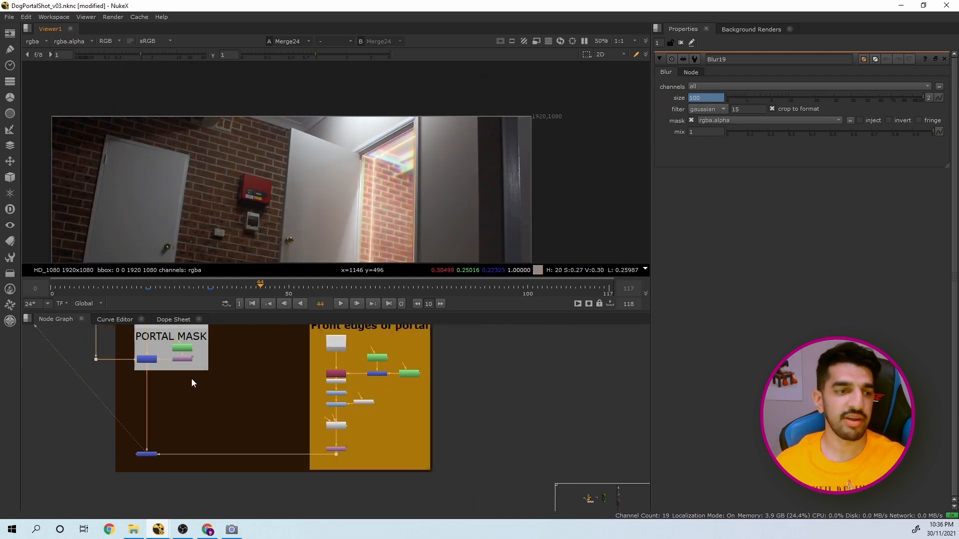
{"action": "middle_click_drag", "start_coordinate": [313, 290], "coordinate": [325, 251]}
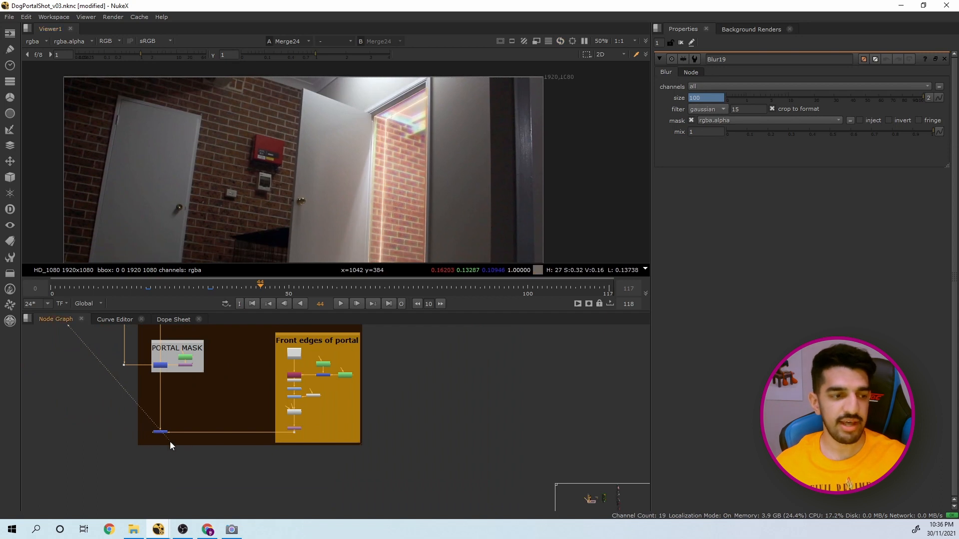
{"action": "left_click", "coordinate": [161, 365]}
{"action": "key", "text": "1"}
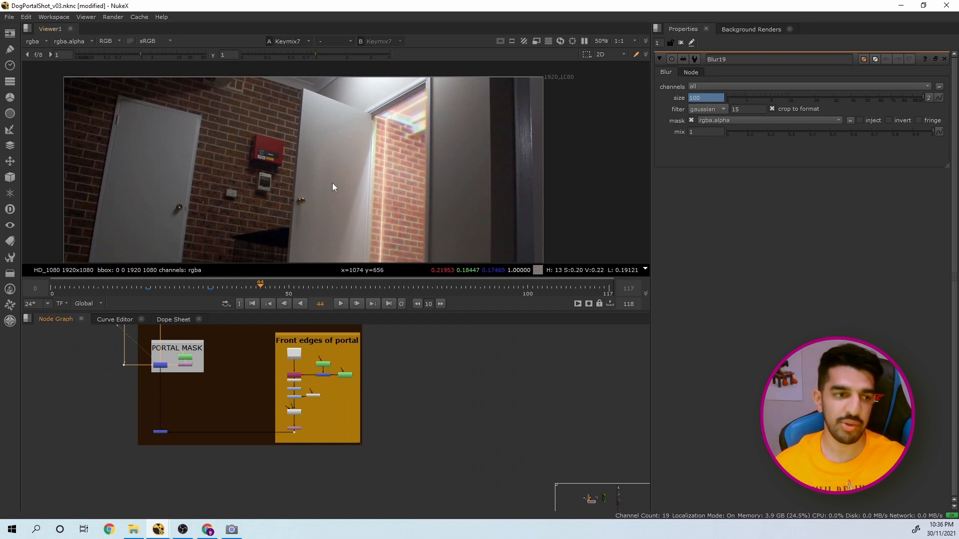
Disable Keymix7 to compare the frame without the portal effect
{"action": "left_click", "coordinate": [156, 367]}
{"action": "key", "text": "d"}
{"action": "scroll", "coordinate": [147, 358], "scroll_direction": "up", "scroll_amount": 2}
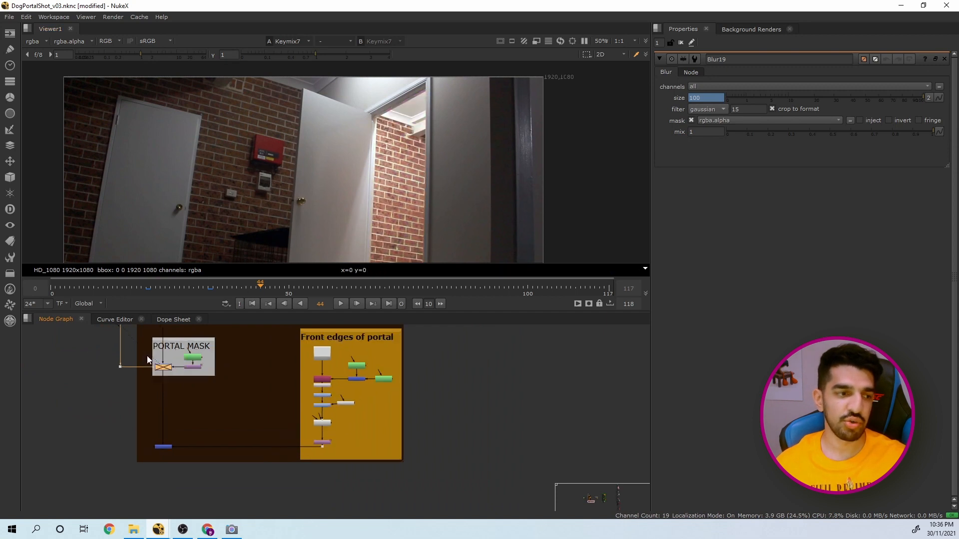
View the Grade18 output above the portal mask and inspect the unmasked portal edges and glow up close
{"action": "middle_click_drag", "start_coordinate": [143, 375], "coordinate": [136, 458]}
{"action": "scroll", "coordinate": [137, 440], "scroll_direction": "down", "scroll_amount": 2}
{"action": "left_click", "coordinate": [138, 381]}
{"action": "key", "text": "1"}
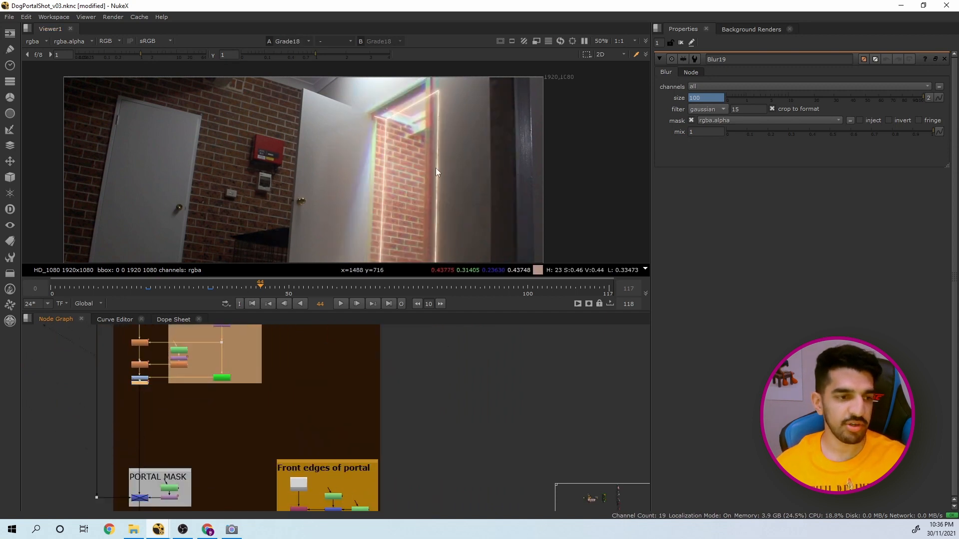
{"action": "middle_click_drag", "start_coordinate": [435, 156], "coordinate": [438, 116]}
{"action": "scroll", "coordinate": [388, 178], "scroll_direction": "up", "scroll_amount": 2}
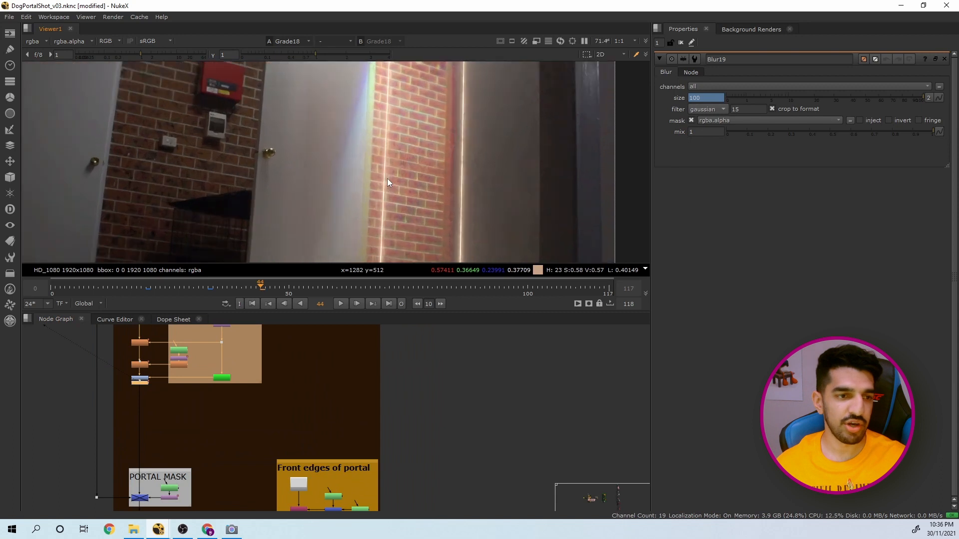
{"action": "scroll", "coordinate": [456, 193], "scroll_direction": "up", "scroll_amount": 1}
{"action": "middle_click_drag", "start_coordinate": [452, 201], "coordinate": [460, 148]}
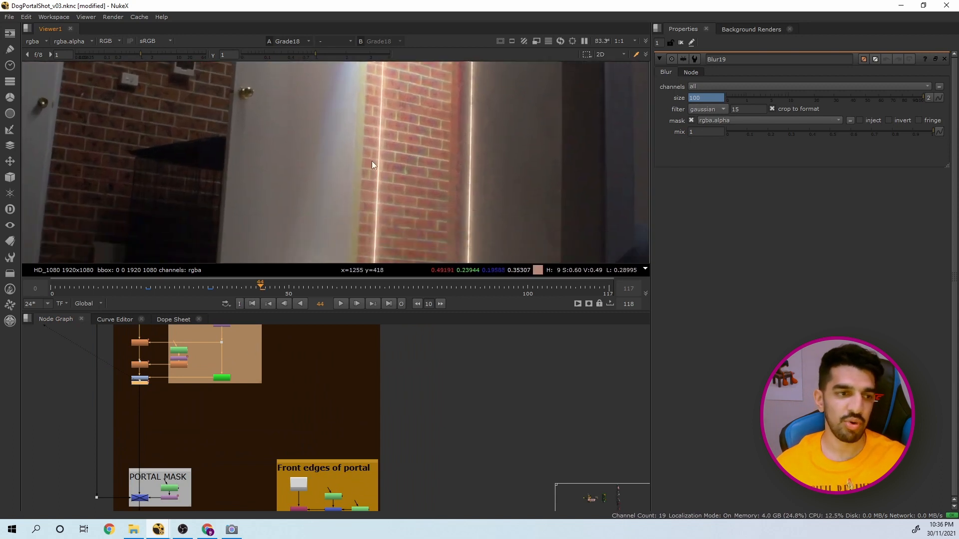
{"action": "scroll", "coordinate": [345, 176], "scroll_direction": "up", "scroll_amount": 4}
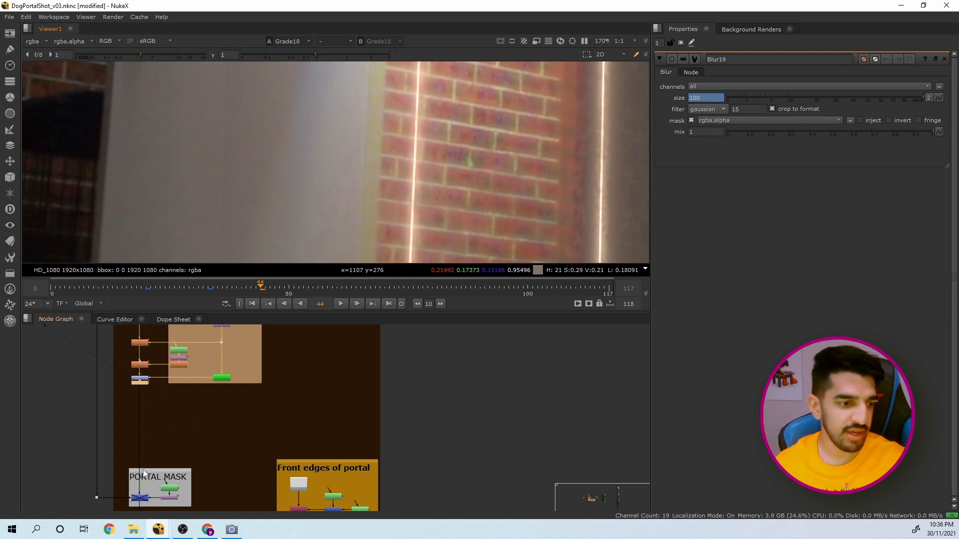
Re-enable Keymix7 in the PORTAL MASK group and view the Dot32 input that feeds it
{"action": "middle_click_drag", "start_coordinate": [144, 470], "coordinate": [171, 385]}
{"action": "scroll", "coordinate": [172, 428], "scroll_direction": "up", "scroll_amount": 3}
{"action": "left_click", "coordinate": [164, 406]}
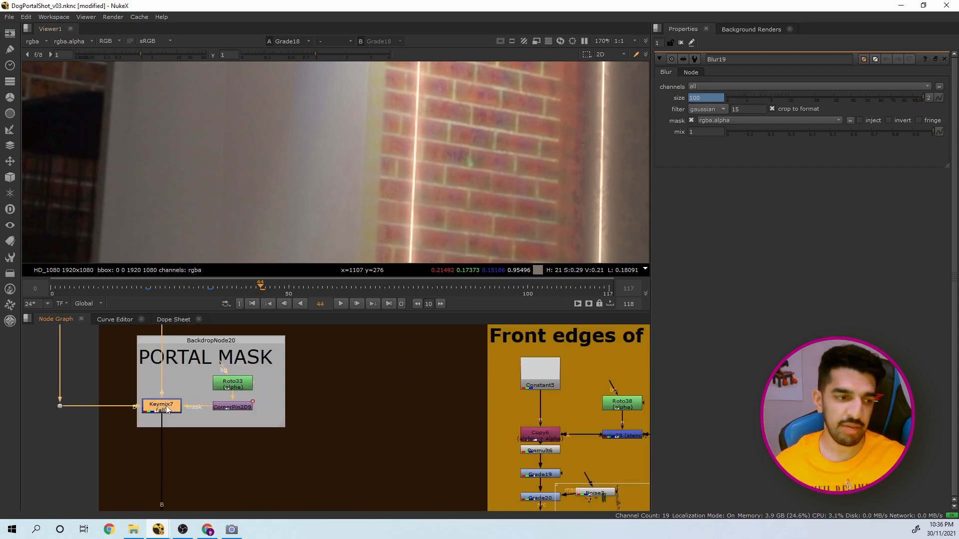
{"action": "scroll", "coordinate": [176, 419], "scroll_direction": "down", "scroll_amount": 1}
{"action": "left_click_drag", "start_coordinate": [87, 424], "coordinate": [121, 447]}
{"action": "key", "text": "1"}
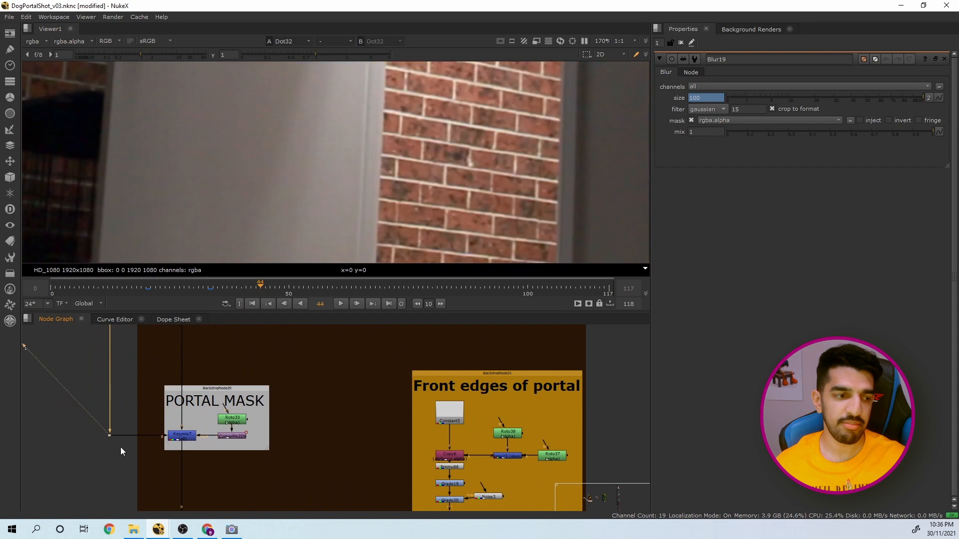
Return the viewer to Grade18 and examine the other Keymix7 input, with the complete portal effect
{"action": "left_click", "coordinate": [175, 438]}
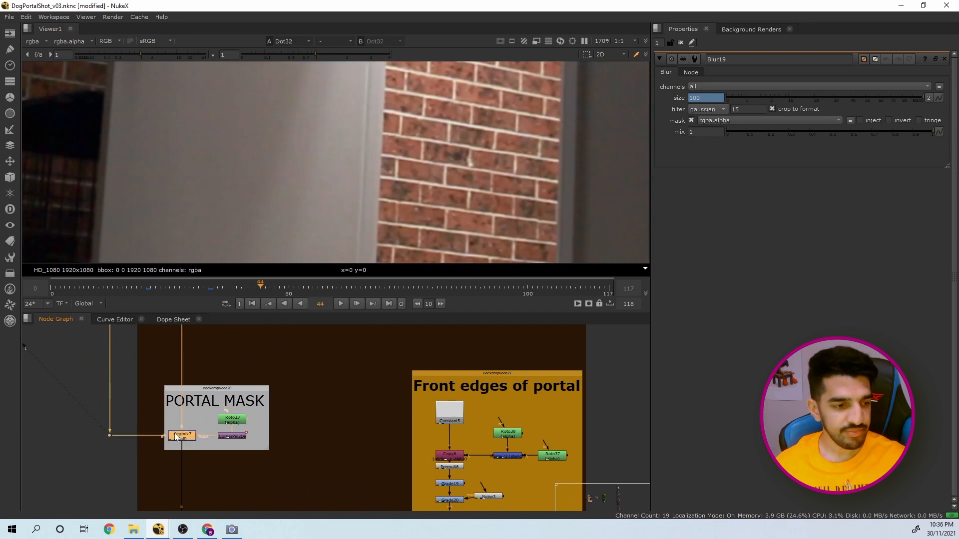
{"action": "scroll", "coordinate": [176, 355], "scroll_direction": "down", "scroll_amount": 3}
{"action": "scroll", "coordinate": [172, 350], "scroll_direction": "up", "scroll_amount": 3}
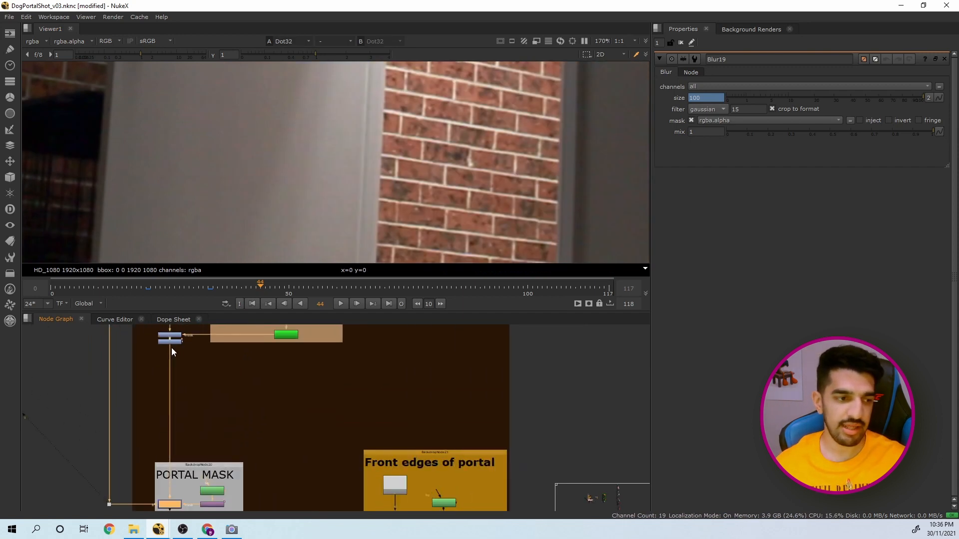
{"action": "left_click", "coordinate": [171, 342]}
{"action": "key", "text": "1"}
{"action": "scroll", "coordinate": [346, 207], "scroll_direction": "down", "scroll_amount": 3}
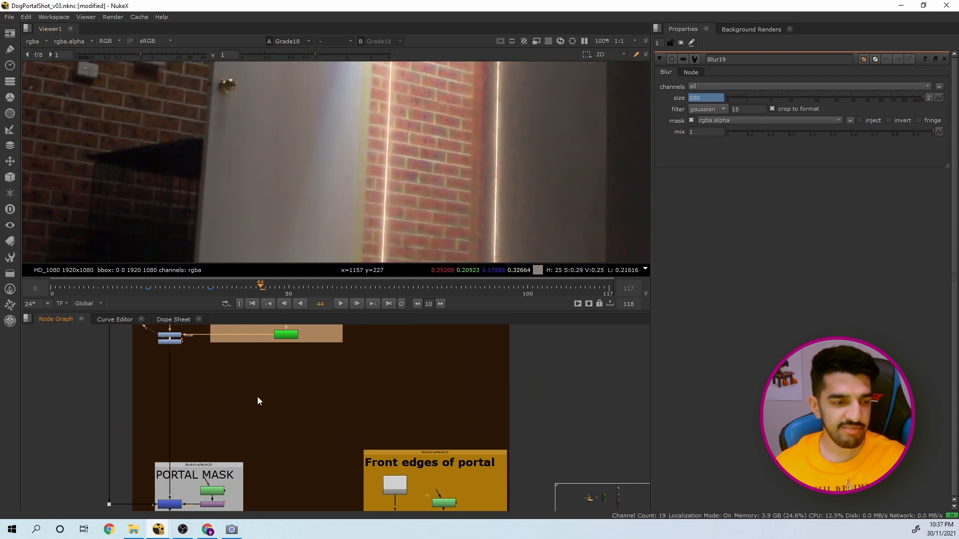
View Dot32 without the portal effect and compare it with the Keymix7 output in the PORTAL MASK group
{"action": "left_click_drag", "start_coordinate": [73, 460], "coordinate": [123, 514]}
{"action": "key", "text": "1"}
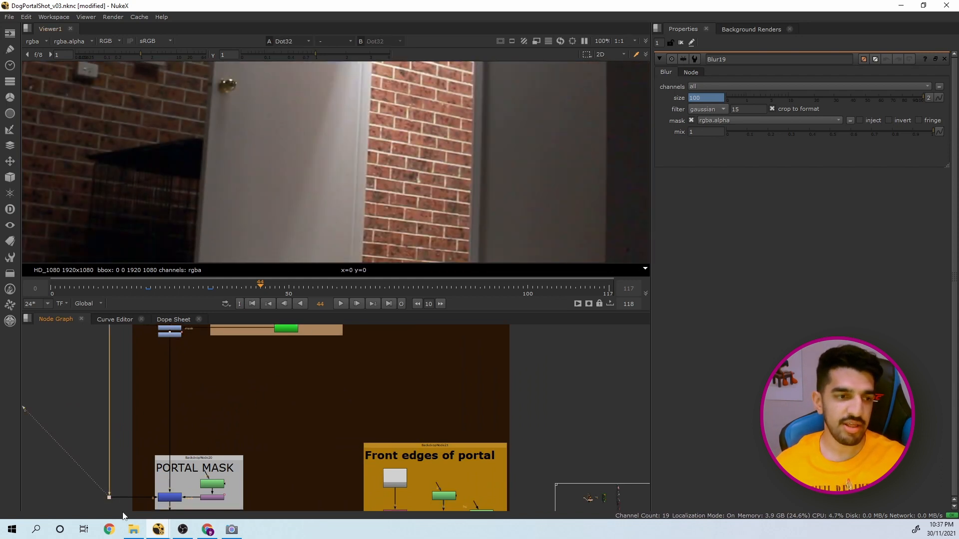
{"action": "left_click", "coordinate": [171, 497]}
{"action": "key", "text": "1"}
Open the Roto33 node in the PORTAL MASK group and inspect its bezier shape around the portal
{"action": "left_click", "coordinate": [208, 485]}
{"action": "key", "text": "1"}
{"action": "double_click", "coordinate": [210, 482]}
{"action": "scroll", "coordinate": [388, 145], "scroll_direction": "down", "scroll_amount": 5}
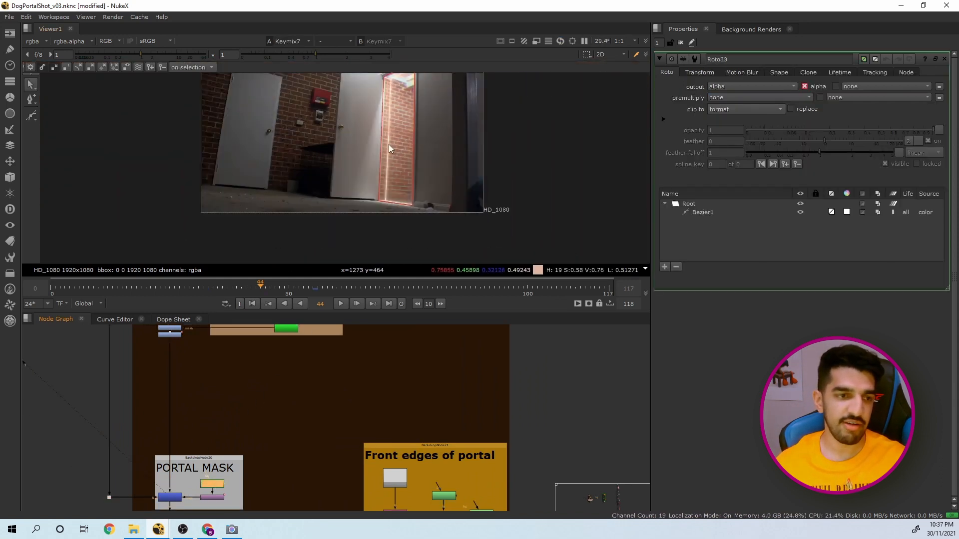
{"action": "scroll", "coordinate": [388, 125], "scroll_direction": "up", "scroll_amount": 1}
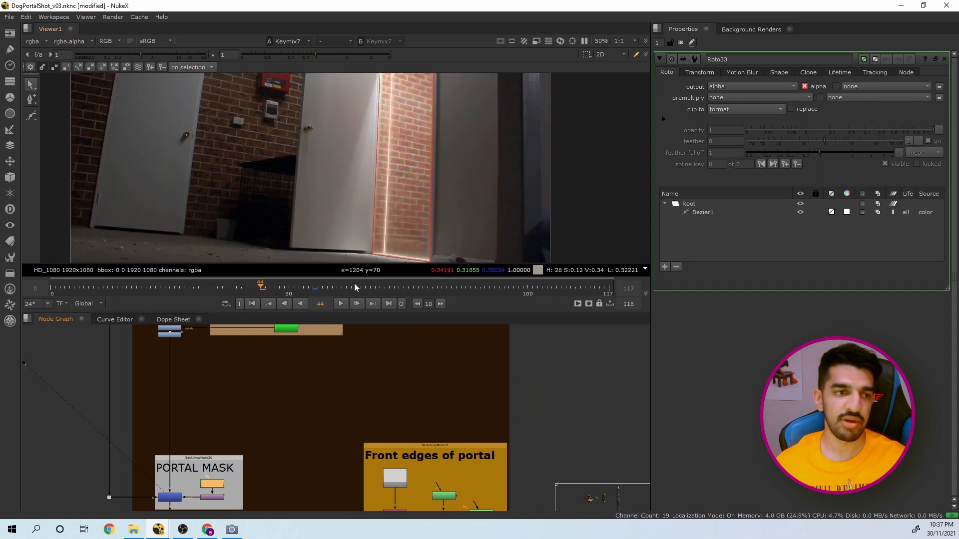
View Merge24, which adds the front edges of the portal, and inspect the doorway edges up close
{"action": "middle_click_drag", "start_coordinate": [249, 372], "coordinate": [259, 328]}
{"action": "middle_click_drag", "start_coordinate": [205, 465], "coordinate": [224, 323]}
{"action": "scroll", "coordinate": [194, 425], "scroll_direction": "up", "scroll_amount": 2}
{"action": "left_click", "coordinate": [197, 418]}
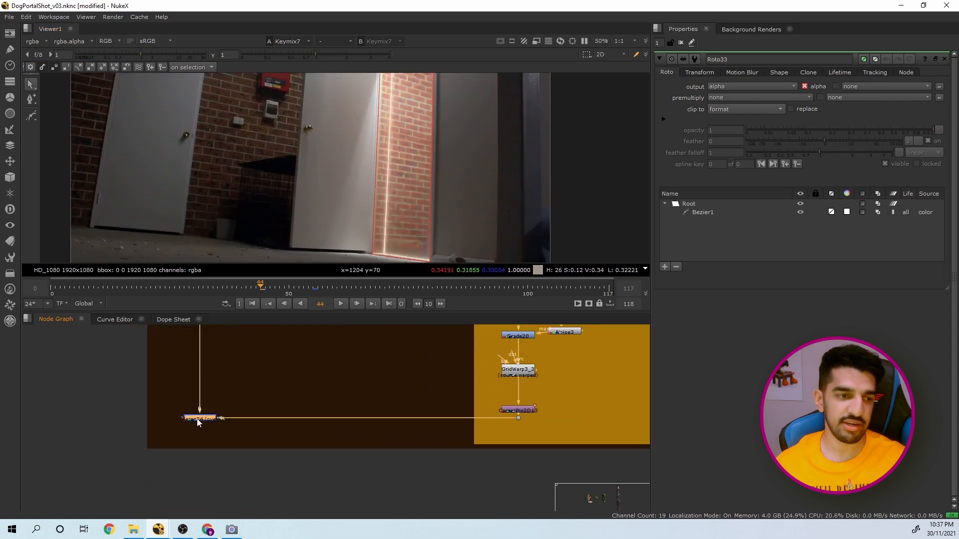
{"action": "key", "text": "1"}
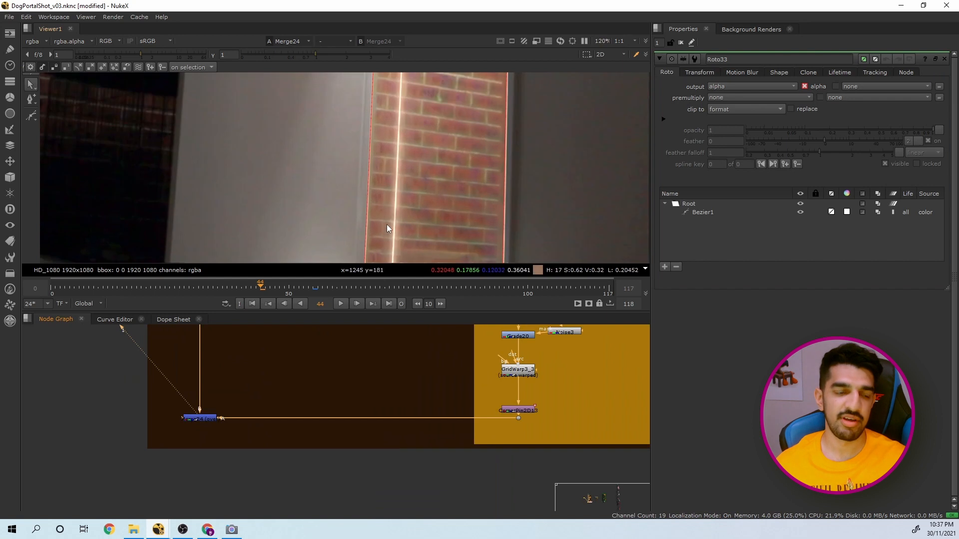
{"action": "scroll", "coordinate": [385, 160], "scroll_direction": "down", "scroll_amount": 1}
{"action": "scroll", "coordinate": [390, 208], "scroll_direction": "up", "scroll_amount": 1}
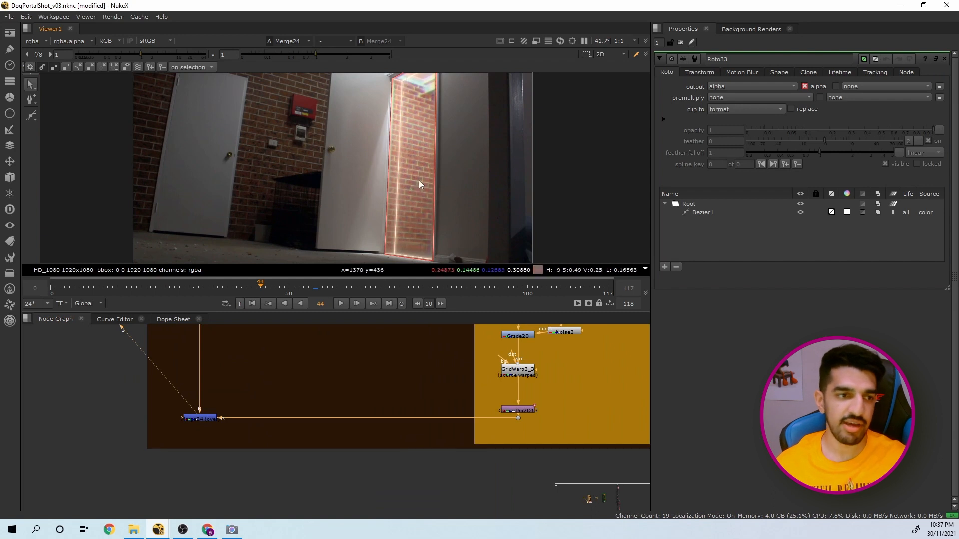
{"action": "scroll", "coordinate": [418, 184], "scroll_direction": "up", "scroll_amount": 11}
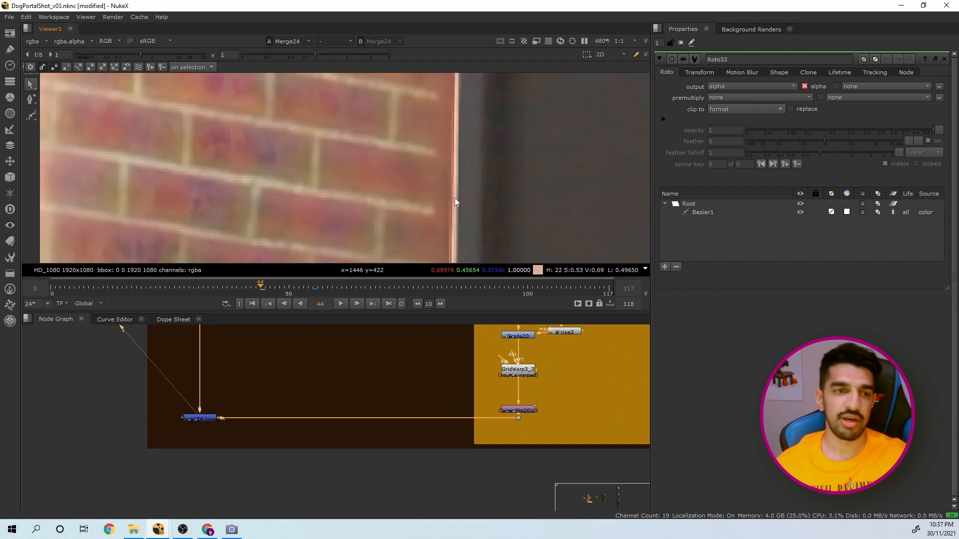
{"action": "scroll", "coordinate": [455, 198], "scroll_direction": "down", "scroll_amount": 6}
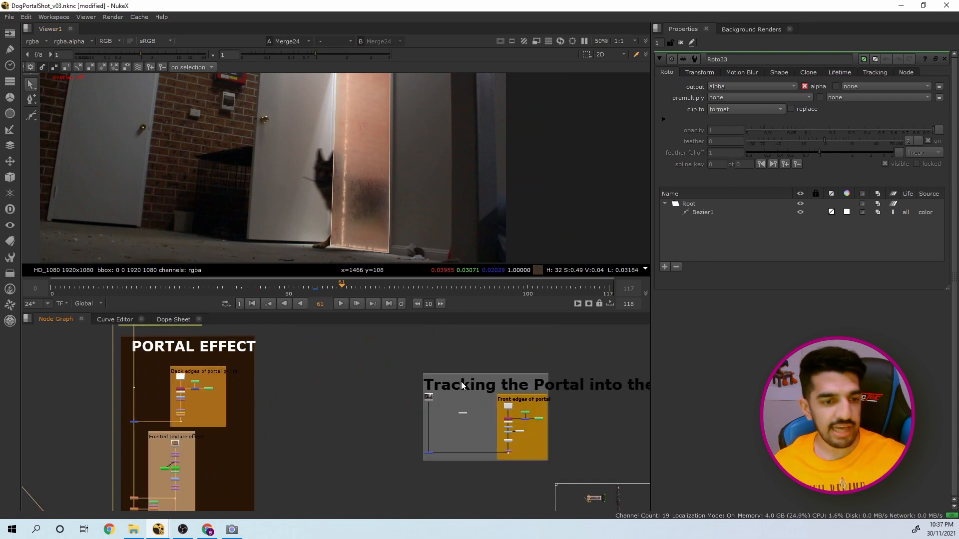
View the Read9 plate in the portal tracking group and examine the doorway around the dog at frame 63
{"action": "scroll", "coordinate": [446, 393], "scroll_direction": "up", "scroll_amount": 2}
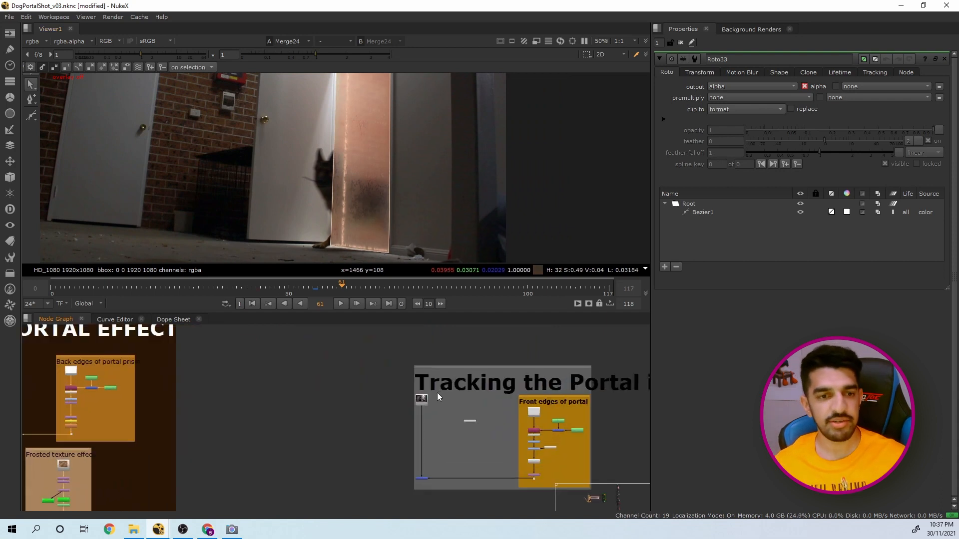
{"action": "left_click", "coordinate": [423, 399]}
{"action": "key", "text": "1"}
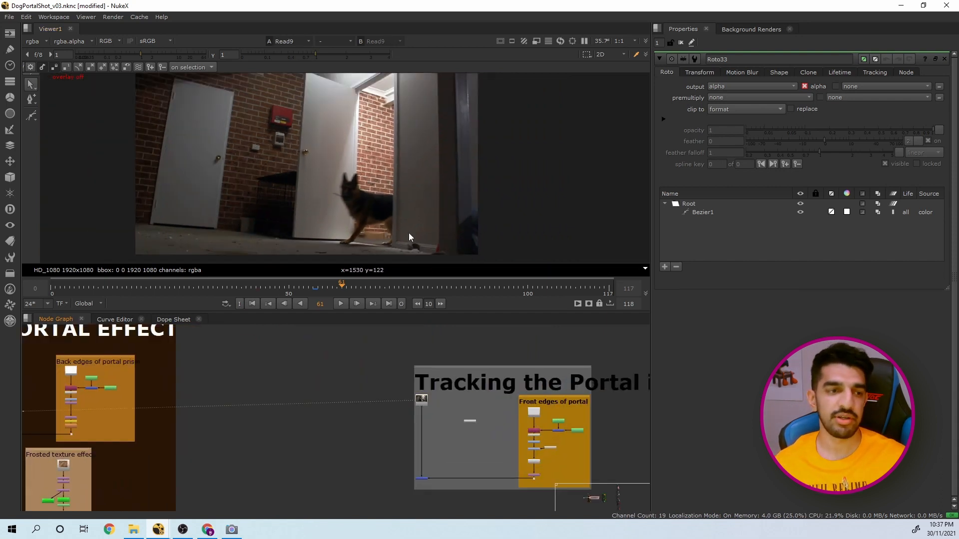
{"action": "scroll", "coordinate": [394, 128], "scroll_direction": "down", "scroll_amount": 1}
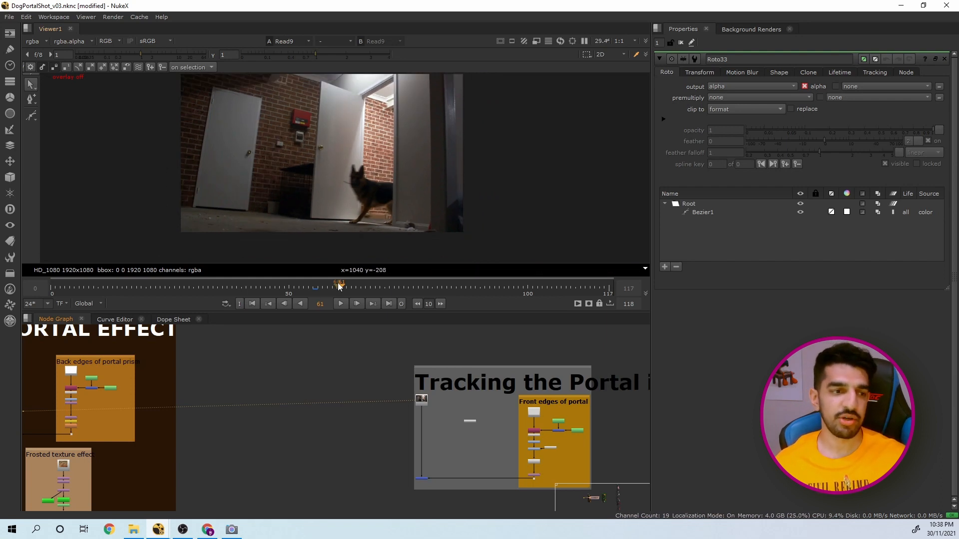
{"action": "mouse_move", "coordinate": [338, 285]}
{"action": "left_mouse_down"}
{"action": "mouse_move", "coordinate": [175, 288]}
{"action": "mouse_move", "coordinate": [229, 295]}
{"action": "mouse_move", "coordinate": [545, 278]}
{"action": "mouse_move", "coordinate": [351, 281]}
{"action": "left_mouse_up"}
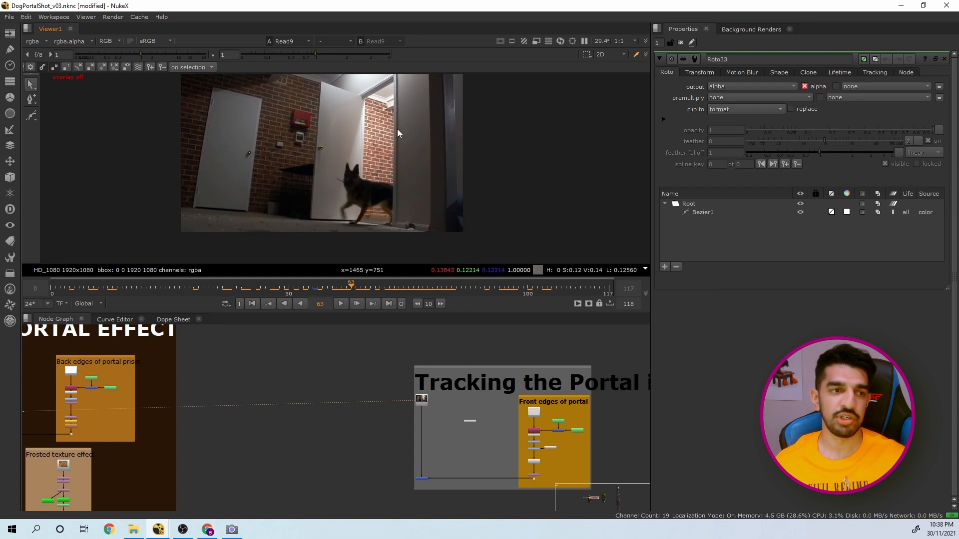
{"action": "scroll", "coordinate": [392, 225], "scroll_direction": "up", "scroll_amount": 3}
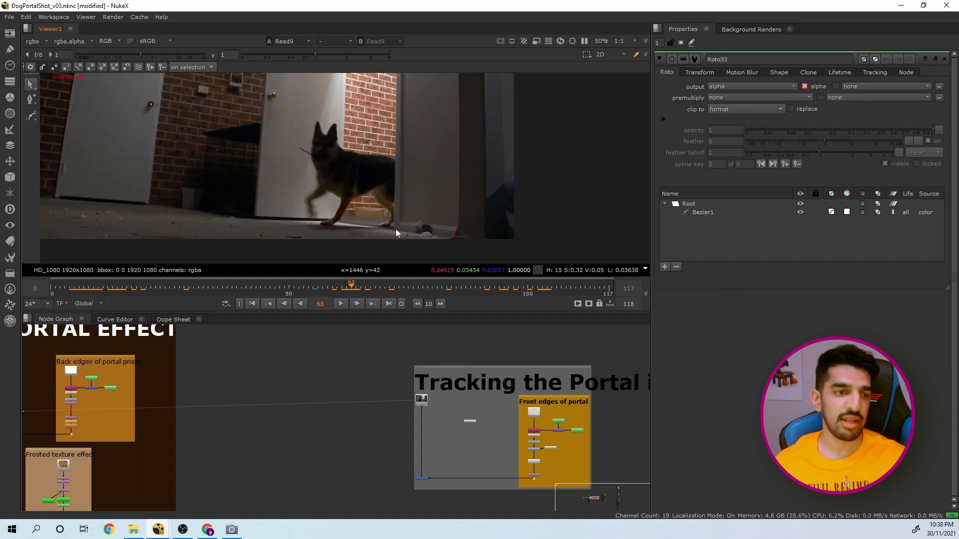
{"action": "scroll", "coordinate": [339, 193], "scroll_direction": "down", "scroll_amount": 1}
{"action": "middle_click_drag", "start_coordinate": [339, 193], "coordinate": [338, 246]}
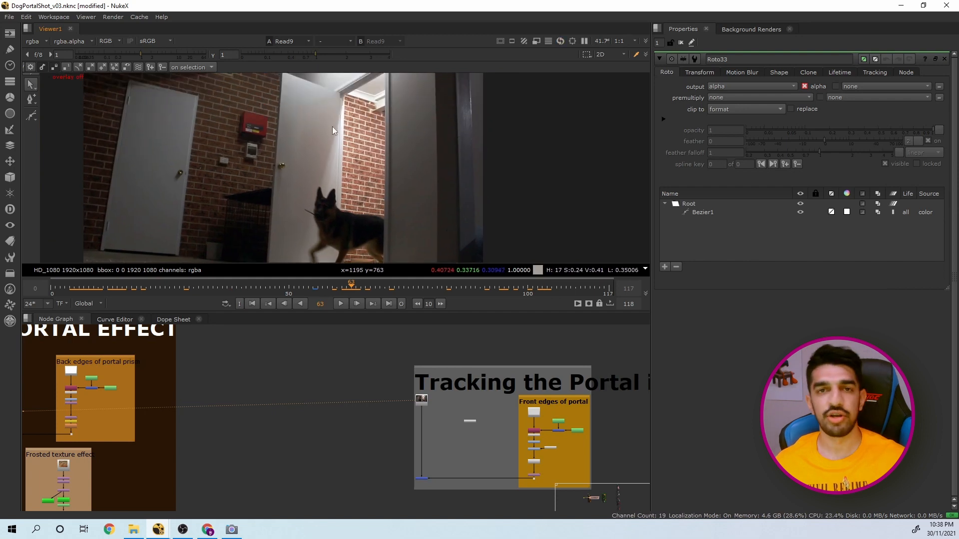
Connect the tracker node to the Read9 plate, view it and open its properties
{"action": "scroll", "coordinate": [468, 421], "scroll_direction": "up", "scroll_amount": 5}
{"action": "left_click_drag", "start_coordinate": [467, 416], "coordinate": [345, 361]}
{"action": "left_click", "coordinate": [468, 420]}
{"action": "key", "text": "1"}
{"action": "double_click", "coordinate": [468, 419]}
{"action": "scroll", "coordinate": [403, 130], "scroll_direction": "down", "scroll_amount": 3}
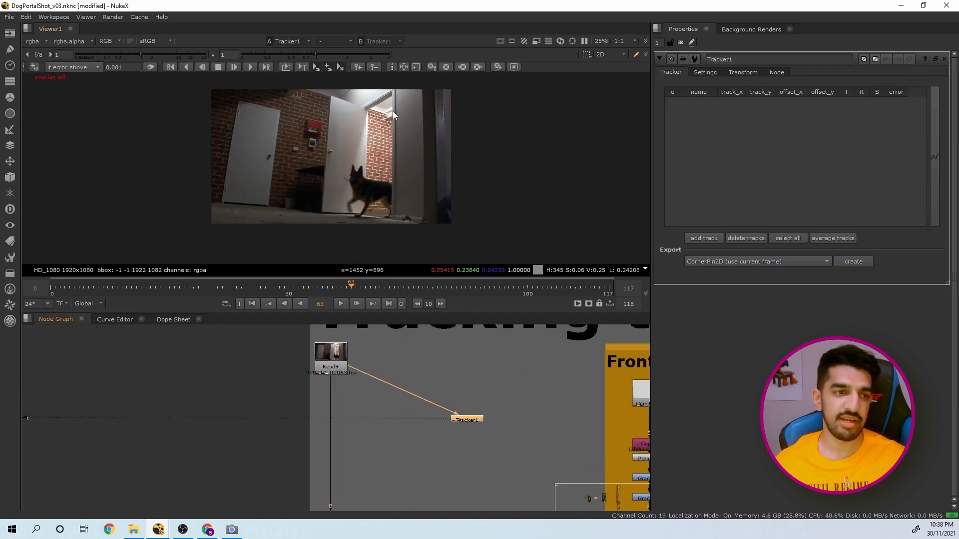
Add a track on the doorway's upper-left corner at frame 63 and track it forward to frame 117
{"action": "scroll", "coordinate": [393, 111], "scroll_direction": "up", "scroll_amount": 13}
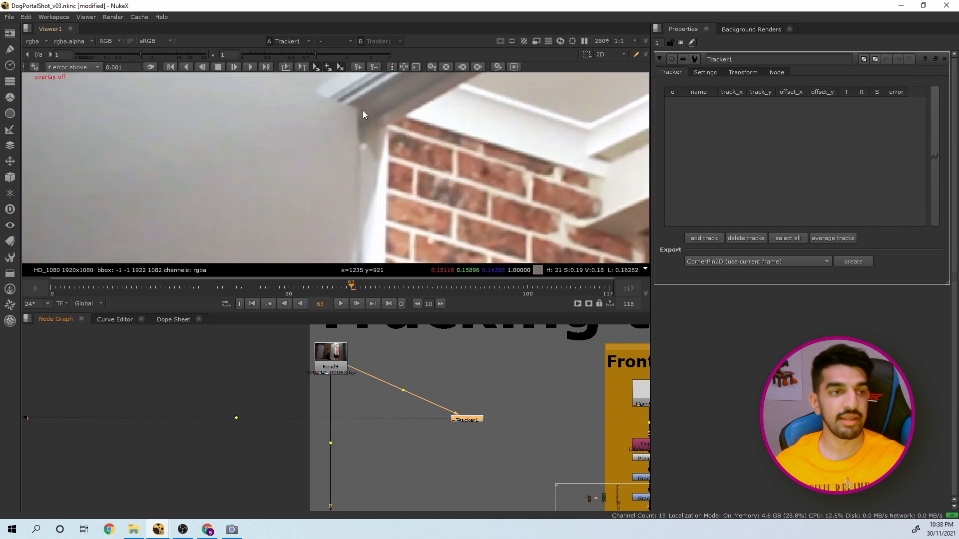
{"action": "left_click", "coordinate": [362, 112], "text": "ctrl+alt"}
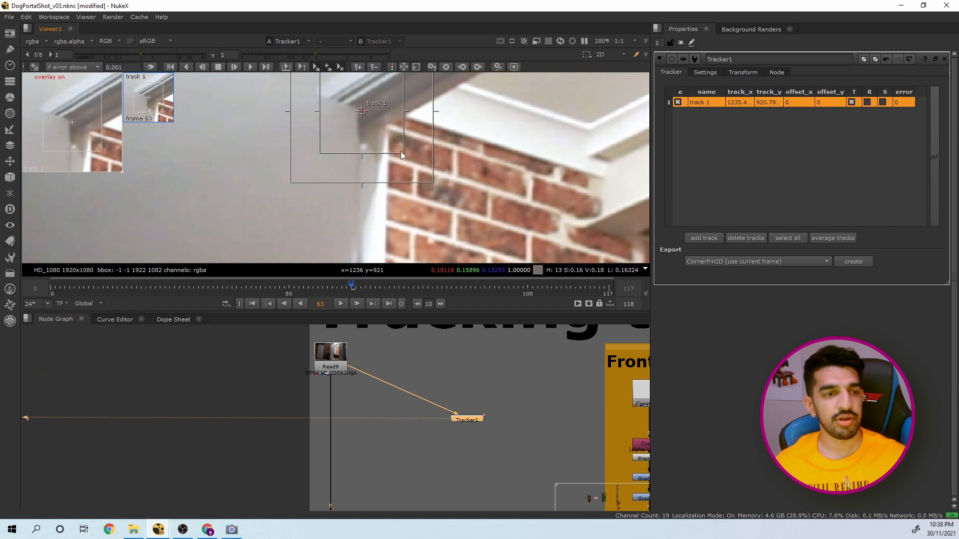
{"action": "scroll", "coordinate": [396, 139], "scroll_direction": "down", "scroll_amount": 2}
{"action": "scroll", "coordinate": [397, 139], "scroll_direction": "down", "scroll_amount": 2}
{"action": "left_click", "coordinate": [249, 67]}
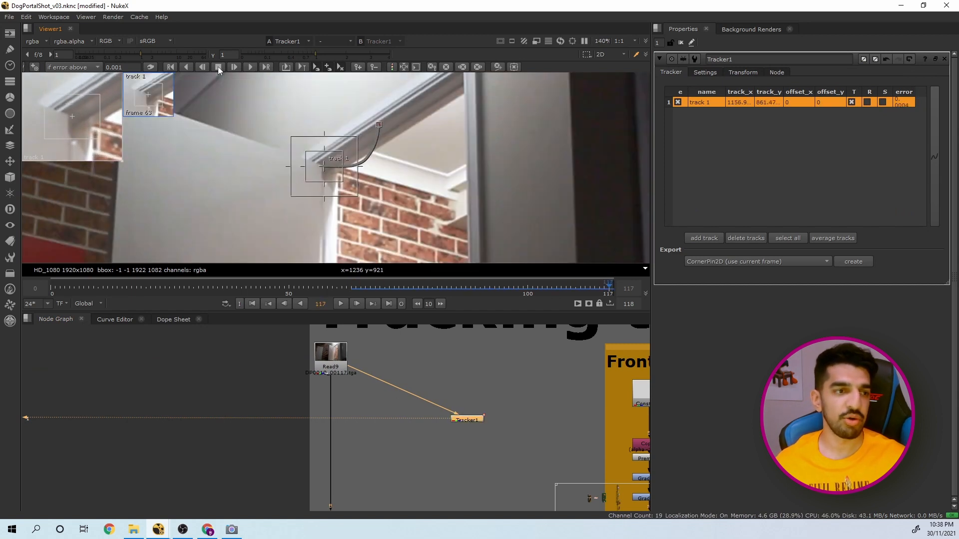
Add a second track on the doorway's upper-right corner at frame 63 and track it forward to frame 117
{"action": "left_click", "coordinate": [352, 286]}
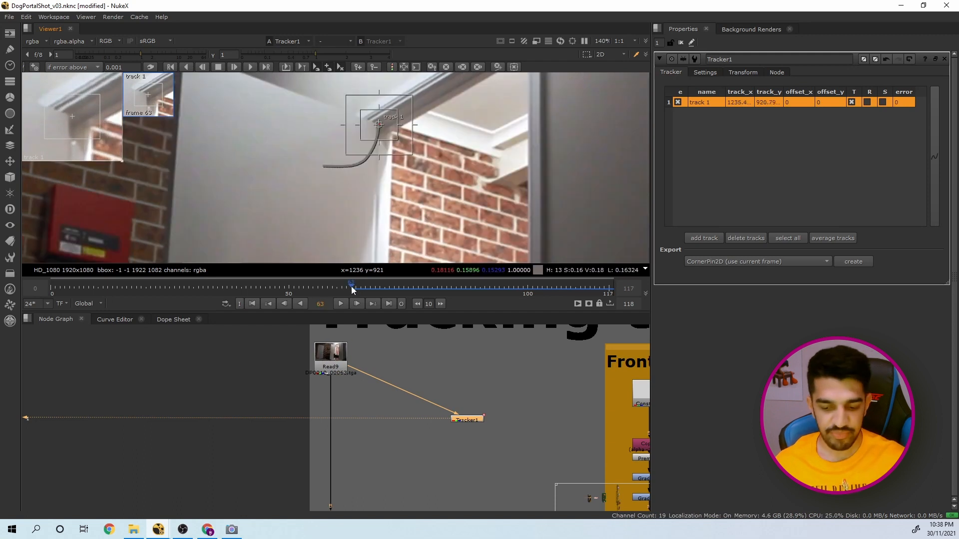
{"action": "scroll", "coordinate": [384, 371], "scroll_direction": "down", "scroll_amount": 2}
{"action": "left_click", "coordinate": [436, 403]}
{"action": "scroll", "coordinate": [394, 227], "scroll_direction": "down", "scroll_amount": 3}
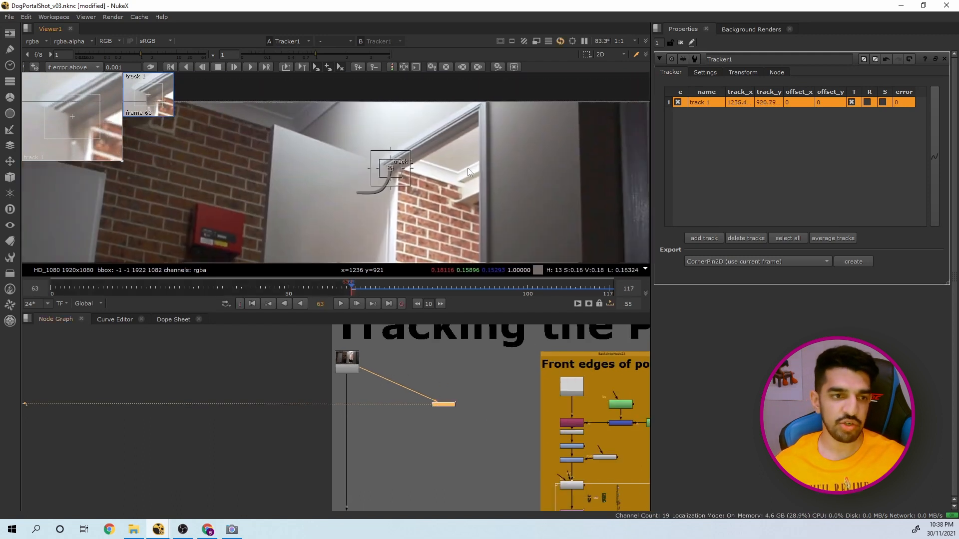
{"action": "scroll", "coordinate": [479, 101], "scroll_direction": "up", "scroll_amount": 3}
{"action": "left_click", "coordinate": [470, 109], "text": "ctrl+alt"}
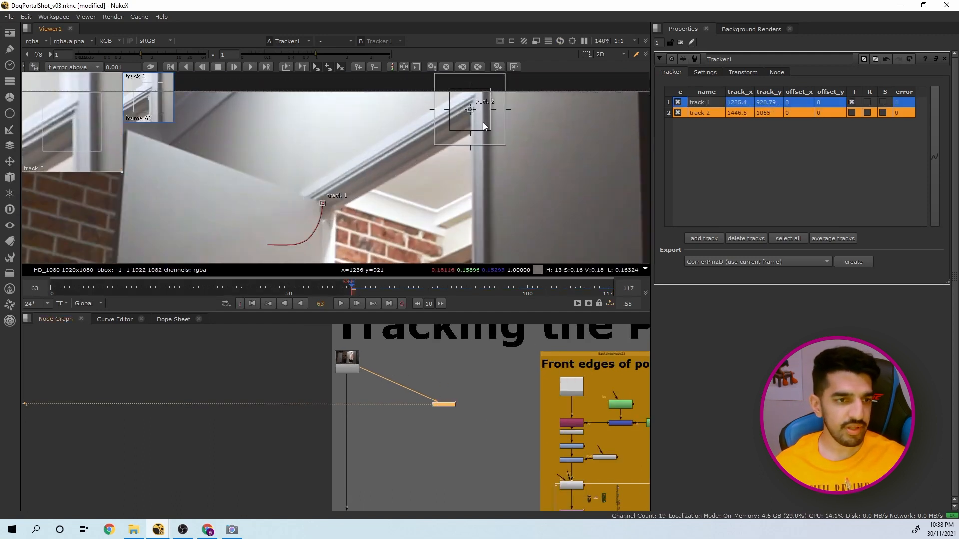
{"action": "left_click_drag", "start_coordinate": [489, 131], "coordinate": [487, 128]}
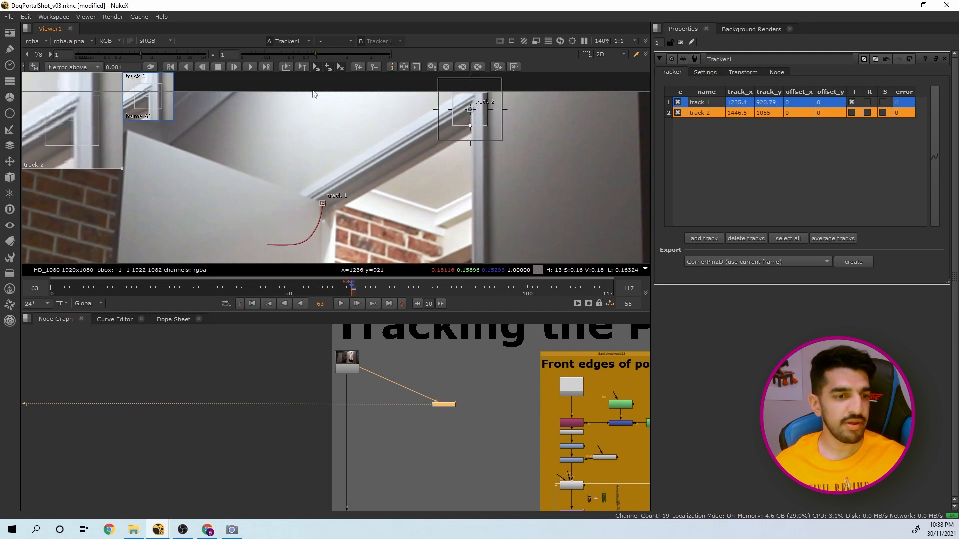
{"action": "left_click", "coordinate": [250, 70]}
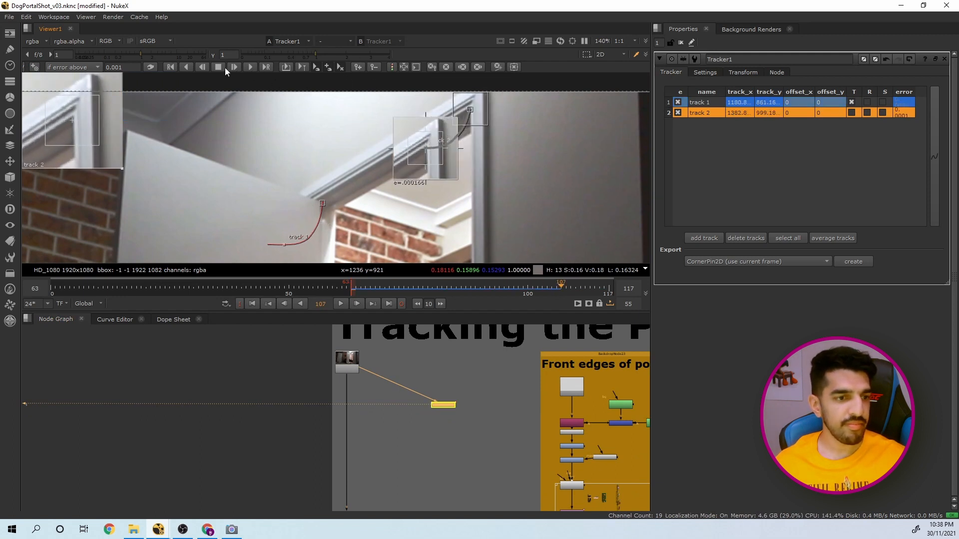
Examine the doorway's lower corners between frames 63 and 70 for a trackable feature behind the dog
{"action": "scroll", "coordinate": [380, 150], "scroll_direction": "down", "scroll_amount": 8}
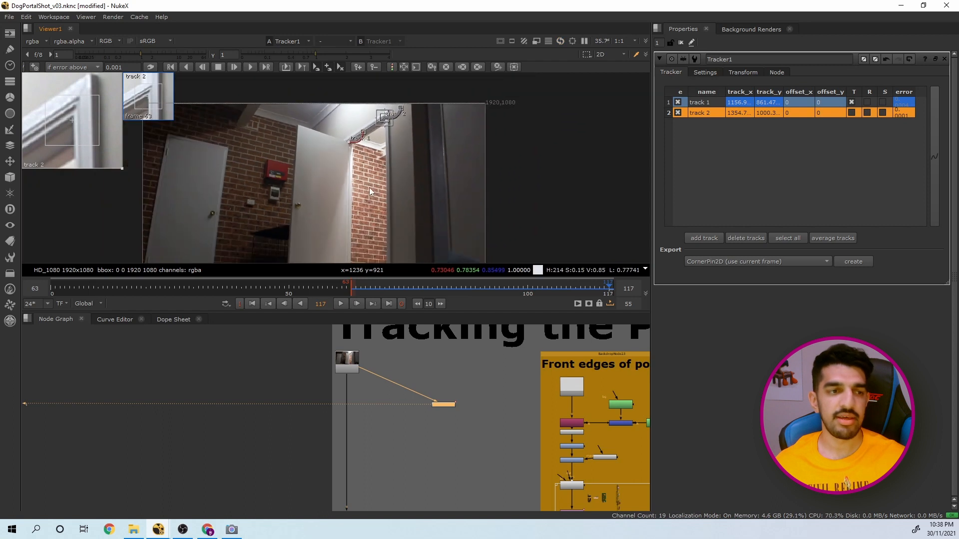
{"action": "scroll", "coordinate": [382, 235], "scroll_direction": "up", "scroll_amount": 5}
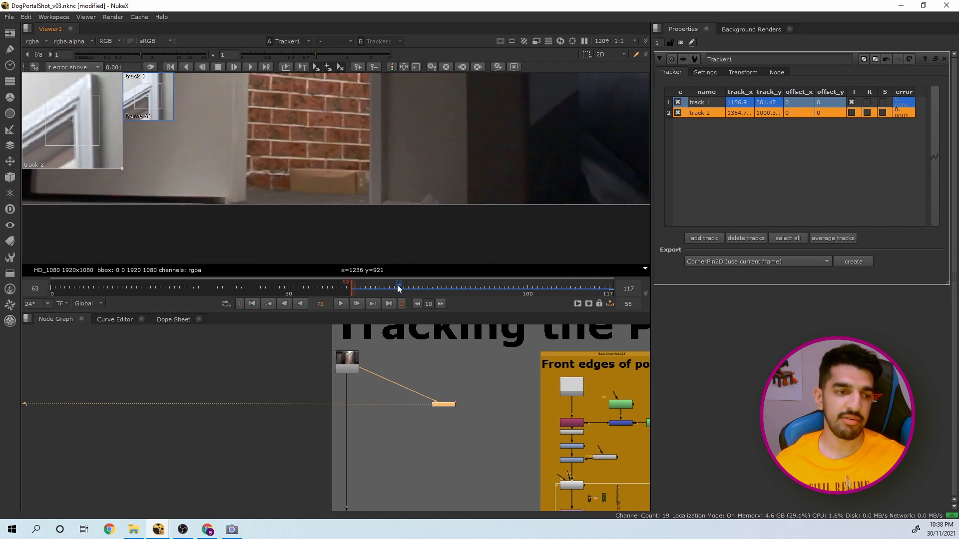
{"action": "left_click", "coordinate": [366, 286]}
{"action": "left_click_drag", "start_coordinate": [364, 284], "coordinate": [357, 282]}
{"action": "middle_click_drag", "start_coordinate": [300, 181], "coordinate": [355, 209]}
{"action": "scroll", "coordinate": [355, 208], "scroll_direction": "down", "scroll_amount": 1}
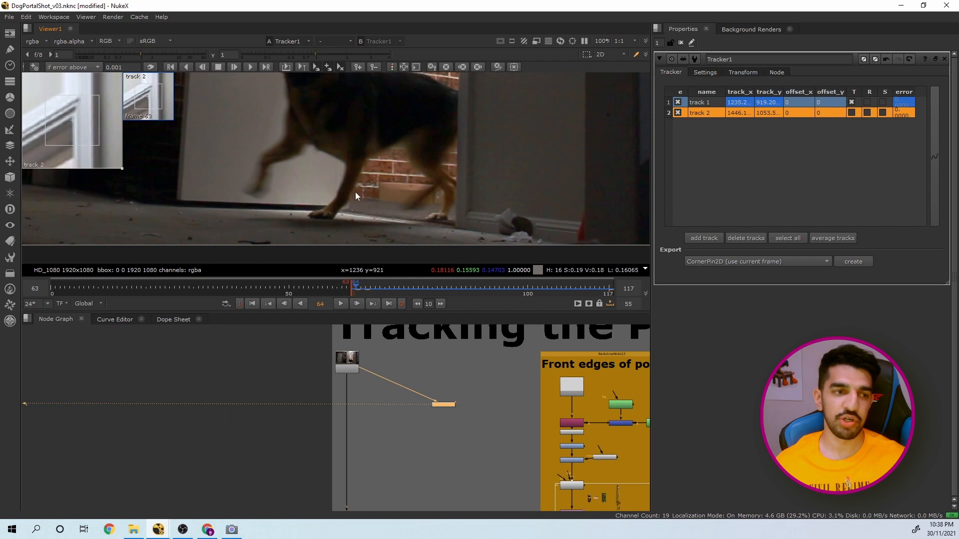
{"action": "scroll", "coordinate": [449, 210], "scroll_direction": "up", "scroll_amount": 3}
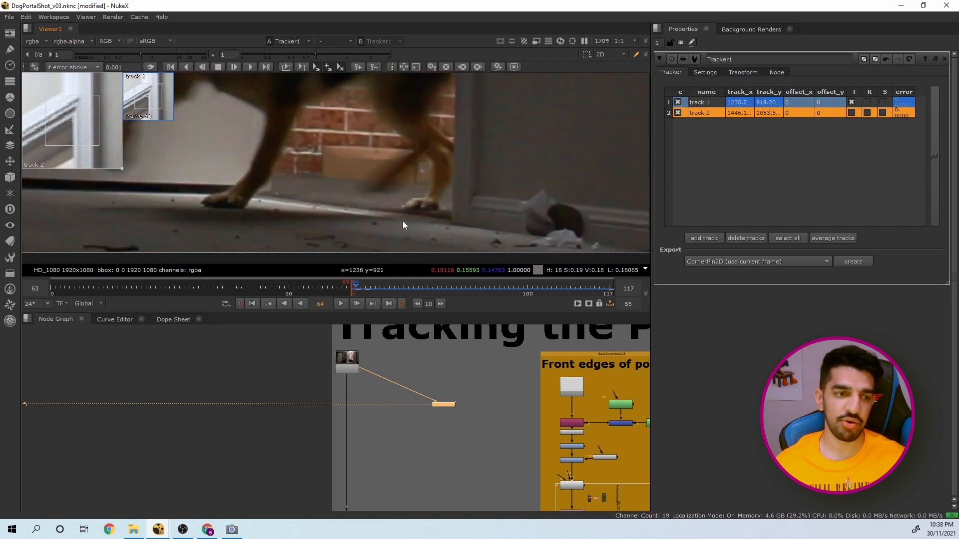
{"action": "left_click_drag", "start_coordinate": [361, 283], "coordinate": [385, 288]}
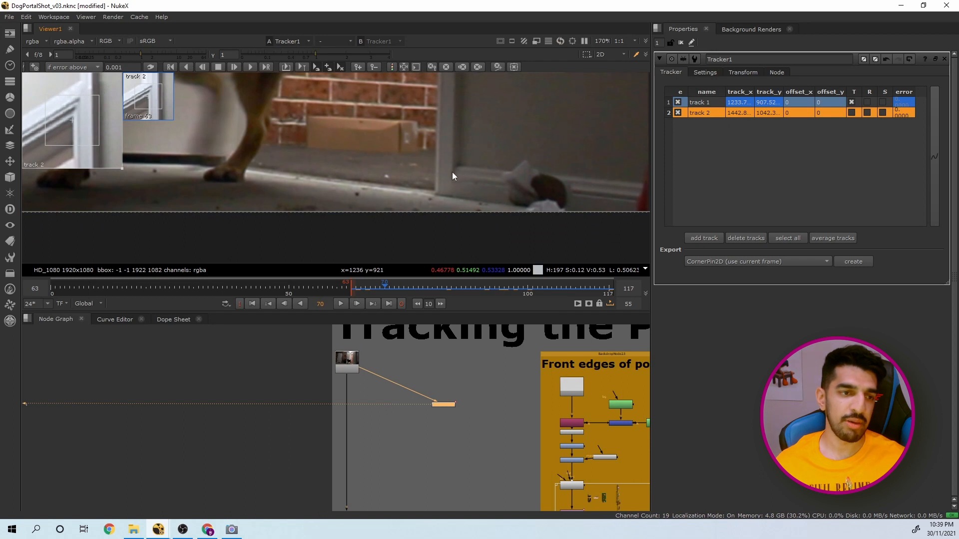
{"action": "left_click_drag", "start_coordinate": [389, 280], "coordinate": [351, 311]}
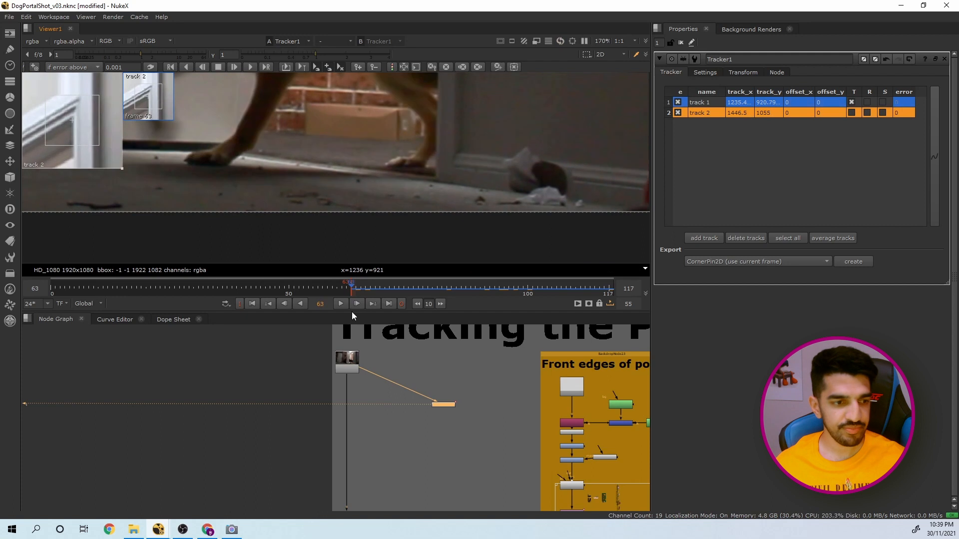
Try to track the base of the door frame as a third point from frame 63, and delete that track
{"action": "left_click", "coordinate": [462, 156], "text": "ctrl+alt"}
{"action": "scroll", "coordinate": [499, 185], "scroll_direction": "up", "scroll_amount": 3}
{"action": "left_click_drag", "start_coordinate": [501, 188], "coordinate": [480, 166]}
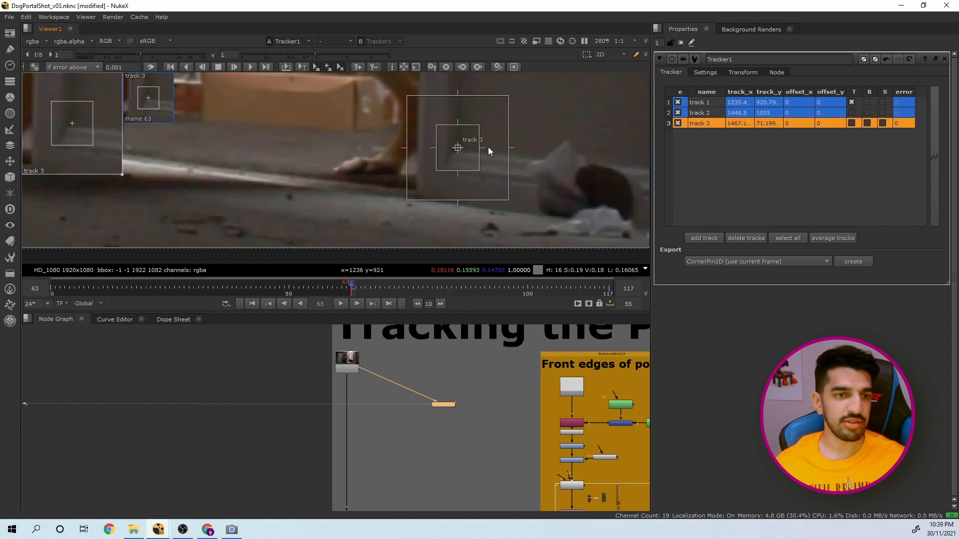
{"action": "left_click", "coordinate": [234, 67]}
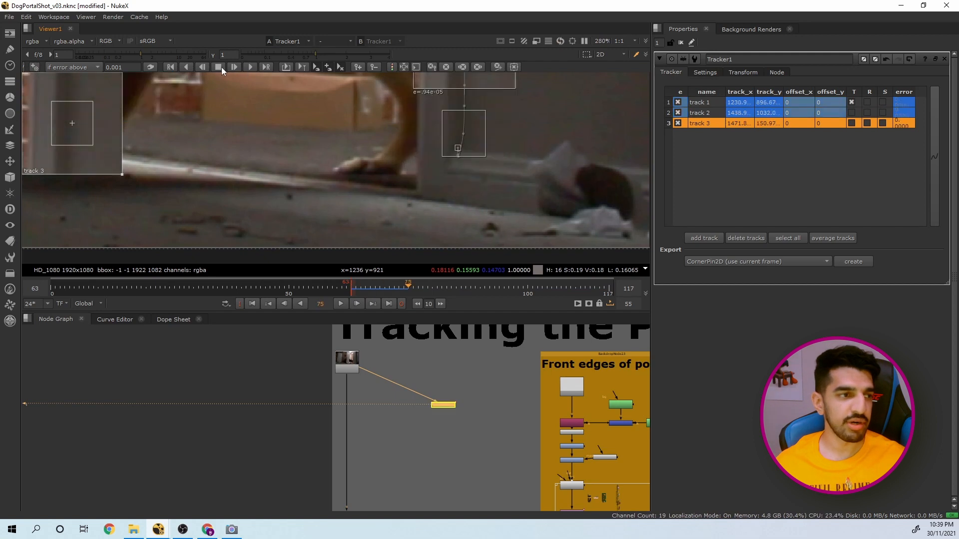
{"action": "left_click", "coordinate": [219, 67]}
{"action": "left_click_drag", "start_coordinate": [422, 286], "coordinate": [366, 286]}
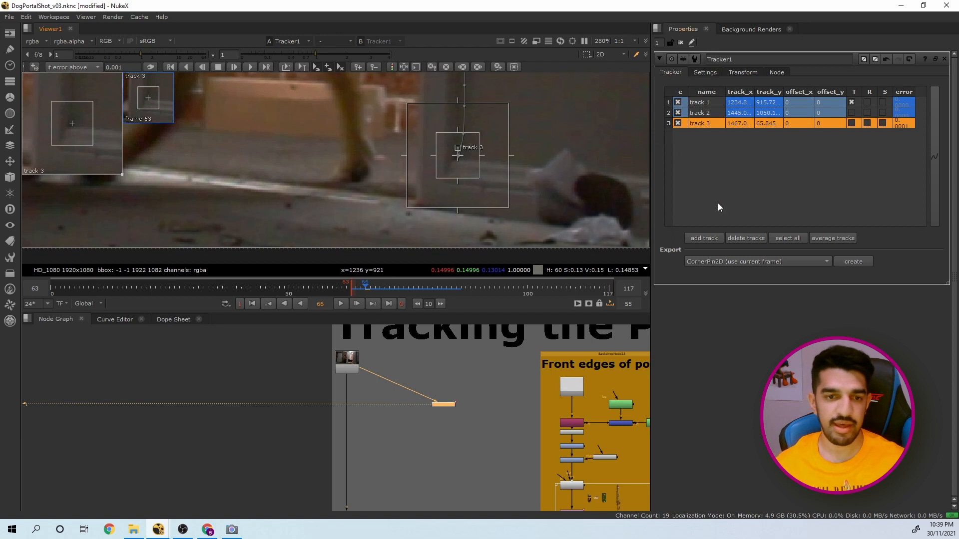
{"action": "left_click", "coordinate": [737, 239]}
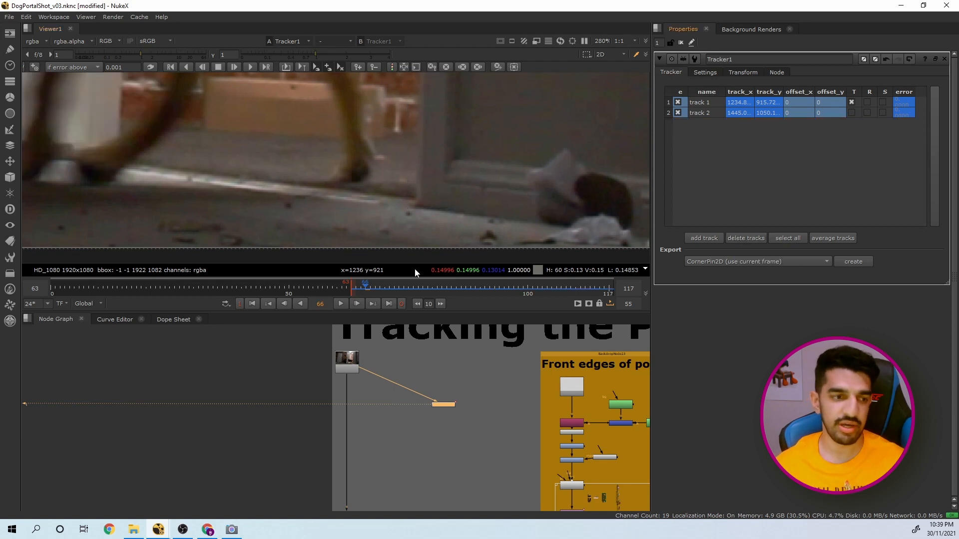
{"action": "left_click_drag", "start_coordinate": [365, 289], "coordinate": [352, 289]}
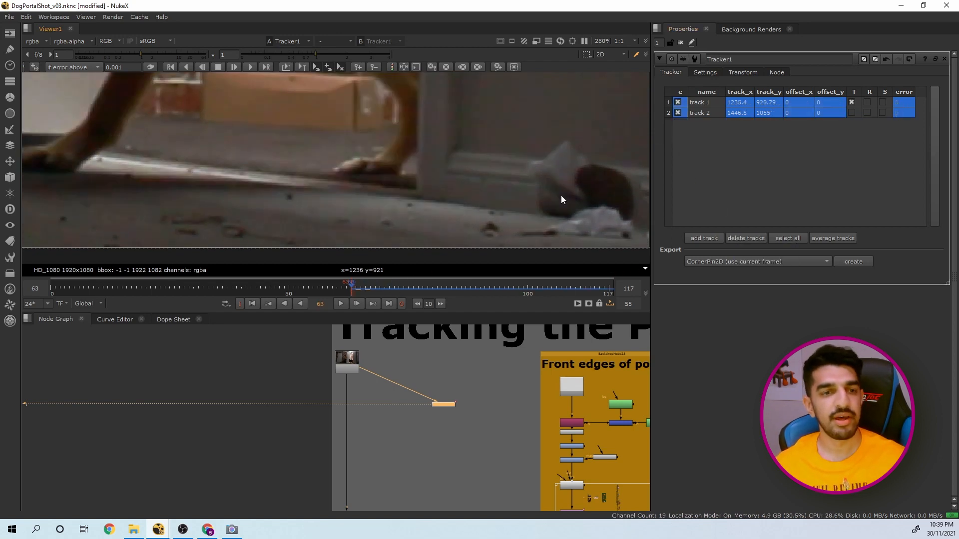
Enable adjusting for luminance changes on Tracker1 and add a third track on the doorway's lower-right corner at frame 81
{"action": "left_click", "coordinate": [704, 73]}
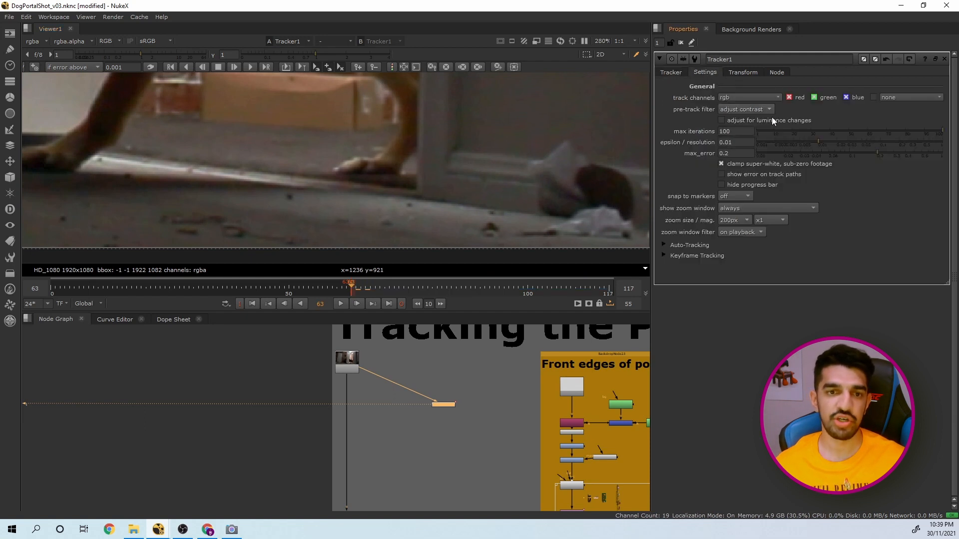
{"action": "left_click", "coordinate": [721, 121]}
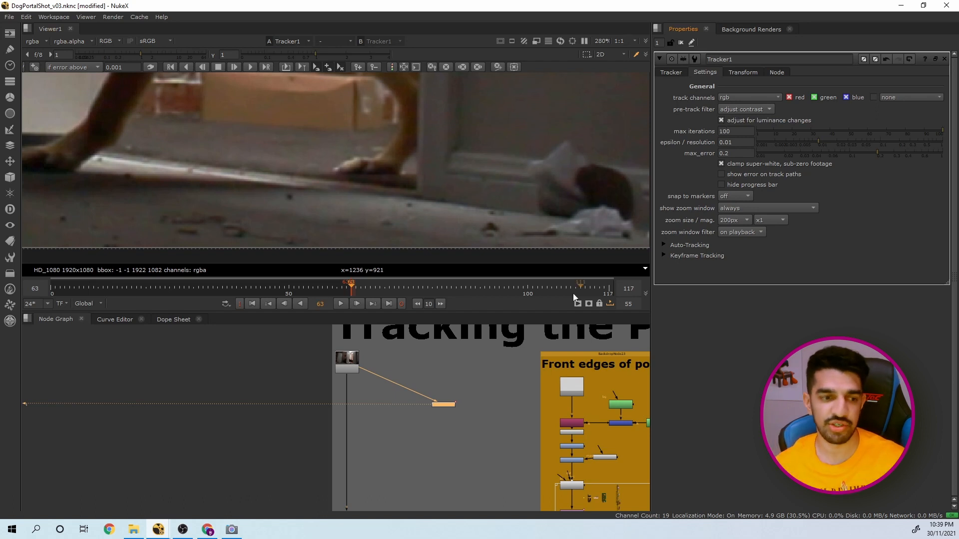
{"action": "scroll", "coordinate": [487, 208], "scroll_direction": "down", "scroll_amount": 2}
{"action": "left_click", "coordinate": [442, 288]}
{"action": "mouse_move", "coordinate": [444, 290]}
{"action": "left_mouse_down"}
{"action": "mouse_move", "coordinate": [369, 290]}
{"action": "mouse_move", "coordinate": [422, 304]}
{"action": "mouse_move", "coordinate": [598, 283]}
{"action": "mouse_move", "coordinate": [438, 291]}
{"action": "left_mouse_up"}
{"action": "left_click", "coordinate": [456, 215], "text": "ctrl+alt"}
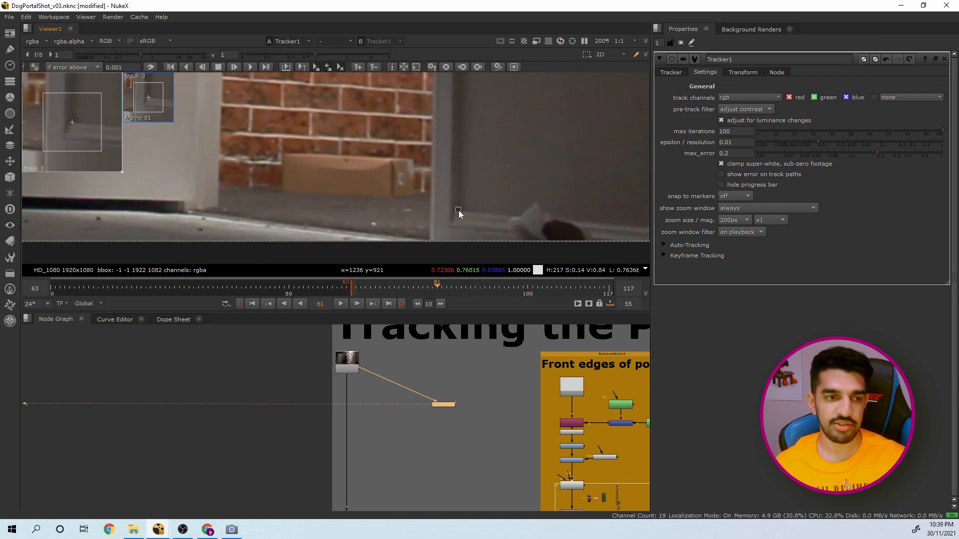
{"action": "left_click_drag", "start_coordinate": [491, 201], "coordinate": [461, 172]}
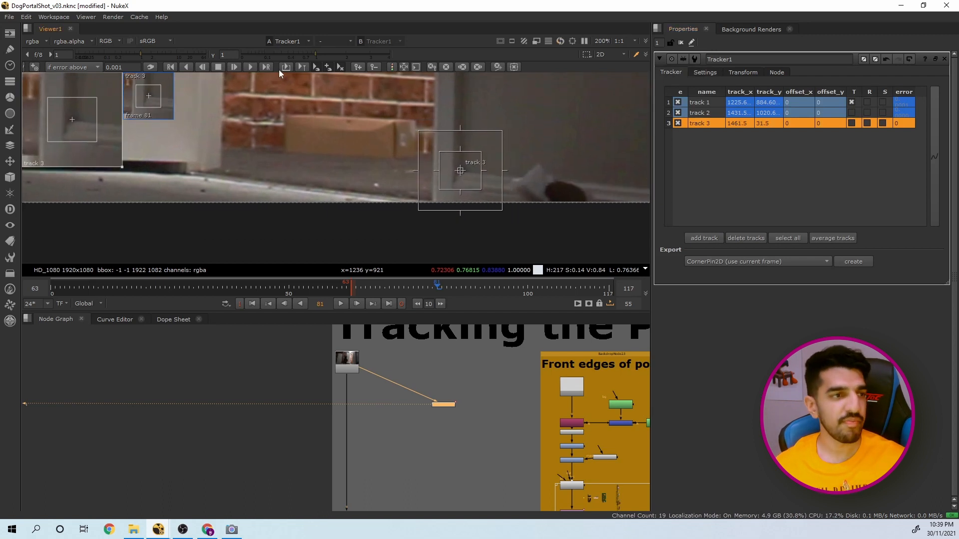
Track the third point forward from frame 81 to 117 and backward from frame 81 to 45
{"action": "left_click", "coordinate": [251, 67]}
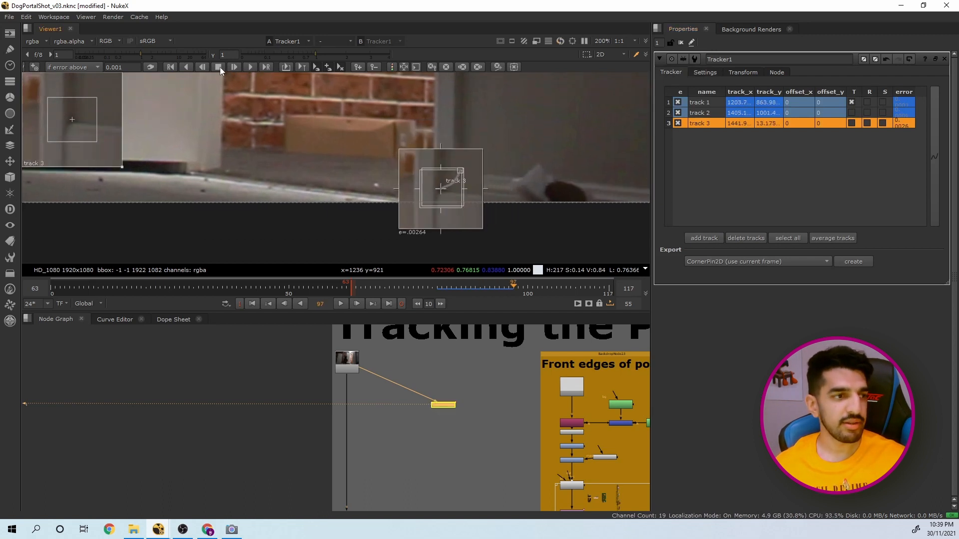
{"action": "left_click", "coordinate": [218, 67]}
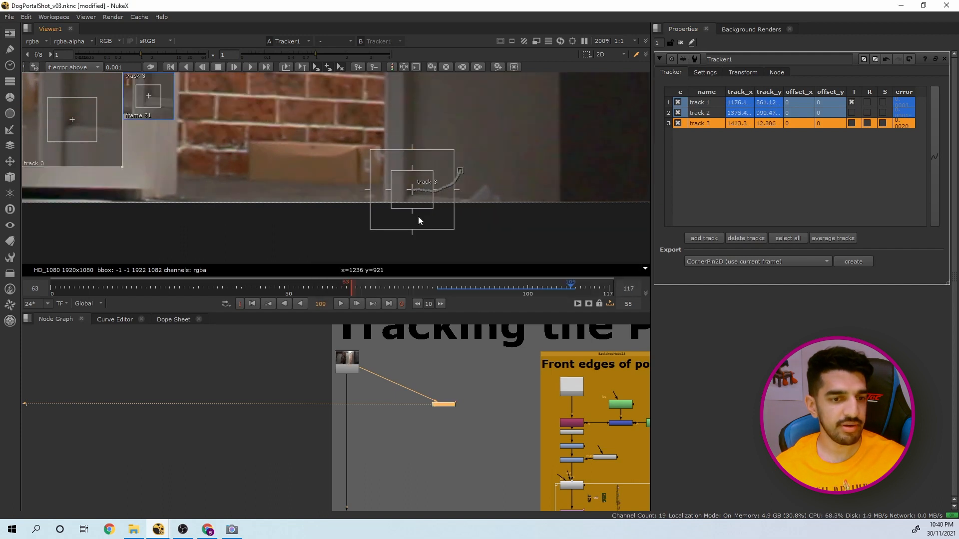
{"action": "left_click", "coordinate": [252, 67]}
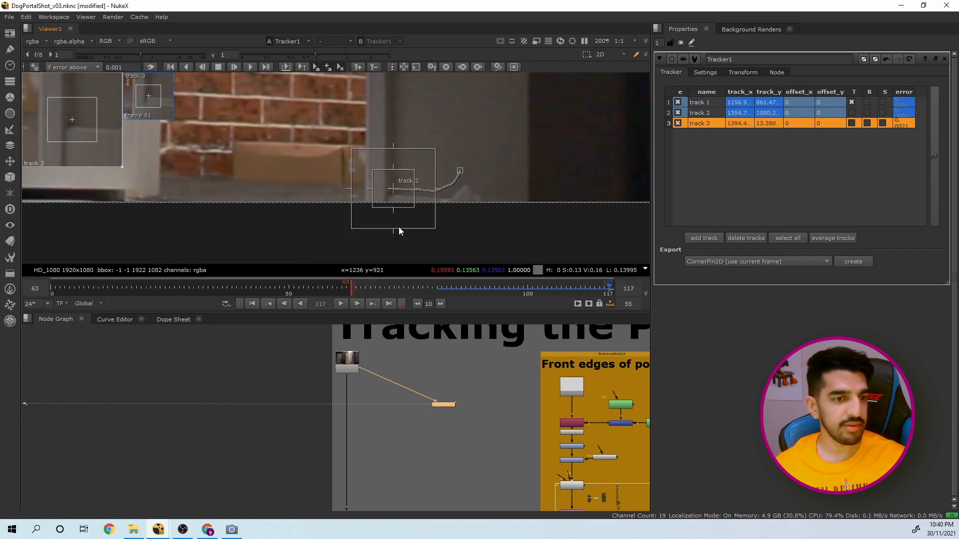
{"action": "left_click", "coordinate": [434, 288]}
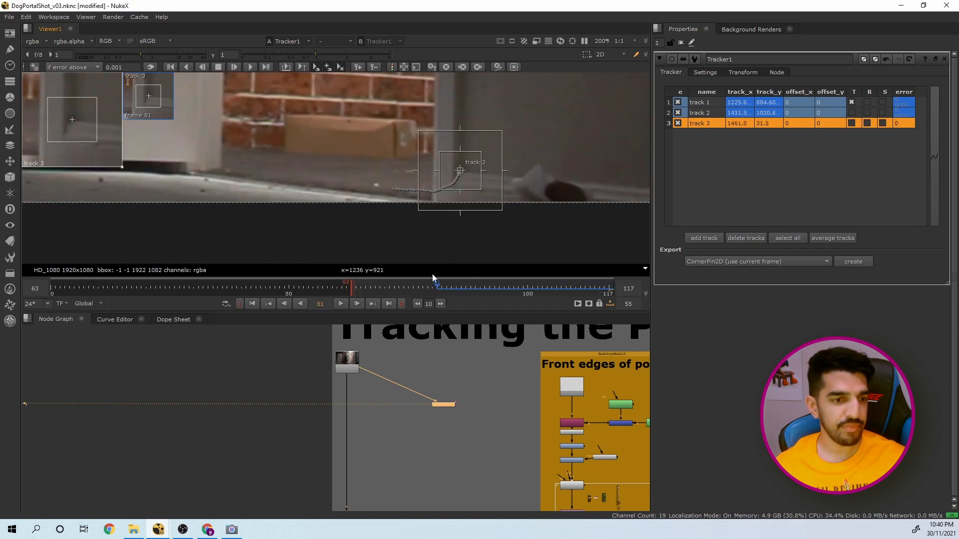
{"action": "left_click", "coordinate": [188, 67]}
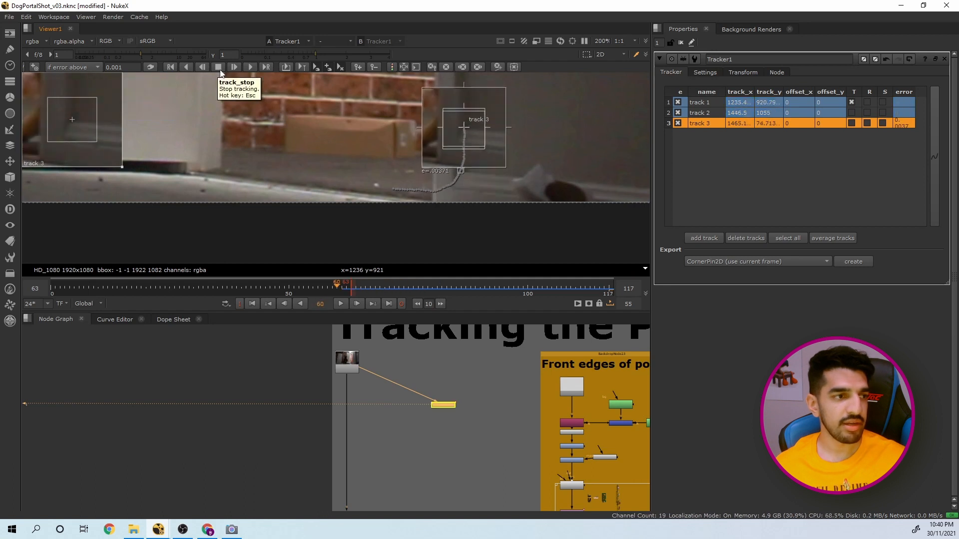
{"action": "left_click", "coordinate": [218, 68]}
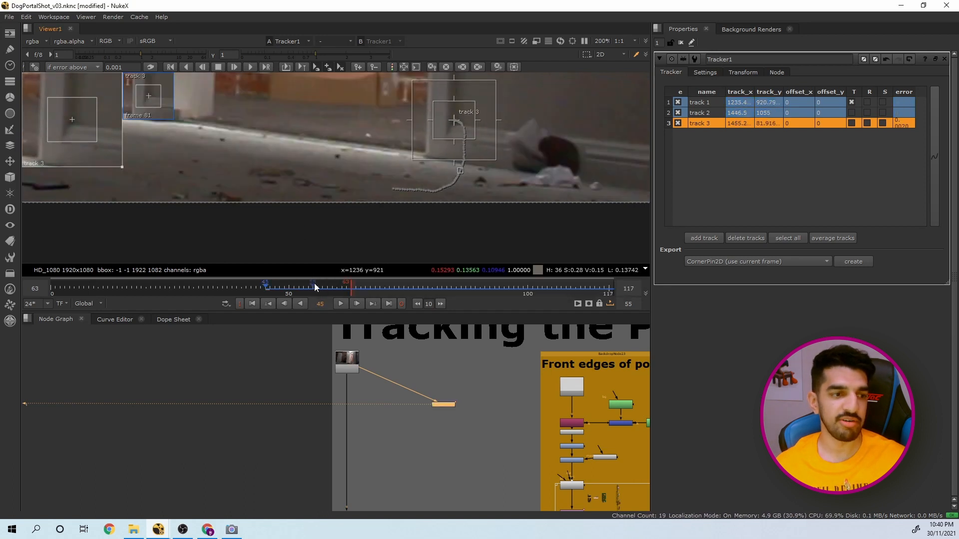
Check the luminance setting and review the third track against the door frame between frames 63 and 117
{"action": "left_click_drag", "start_coordinate": [320, 287], "coordinate": [385, 276]}
{"action": "left_click", "coordinate": [703, 73]}
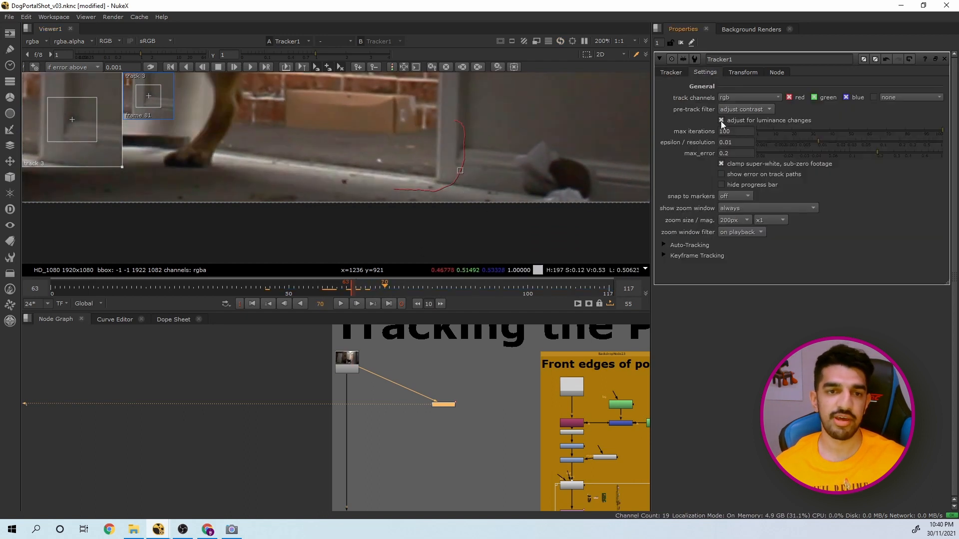
{"action": "left_click", "coordinate": [671, 73]}
{"action": "left_click", "coordinate": [352, 290]}
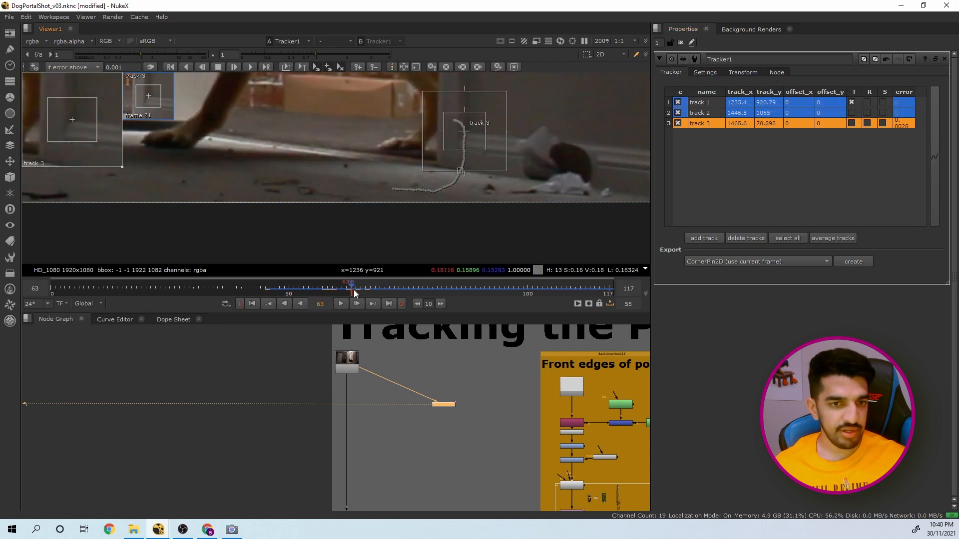
{"action": "scroll", "coordinate": [428, 170], "scroll_direction": "down", "scroll_amount": 5}
{"action": "left_click_drag", "start_coordinate": [371, 288], "coordinate": [608, 287]}
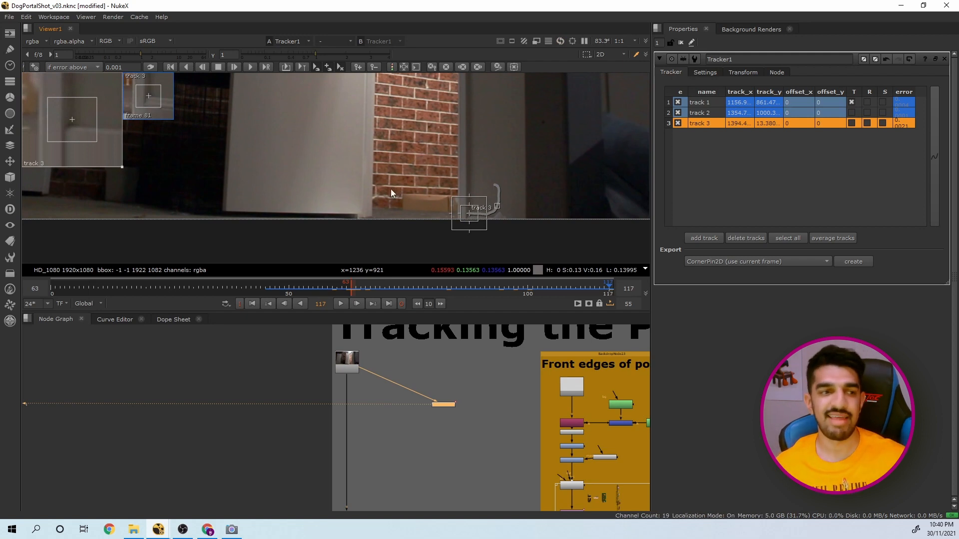
Add a fourth track on the doorway's lower-left corner at frame 93 and shrink its tracking area around the corner
{"action": "scroll", "coordinate": [411, 154], "scroll_direction": "up", "scroll_amount": 5}
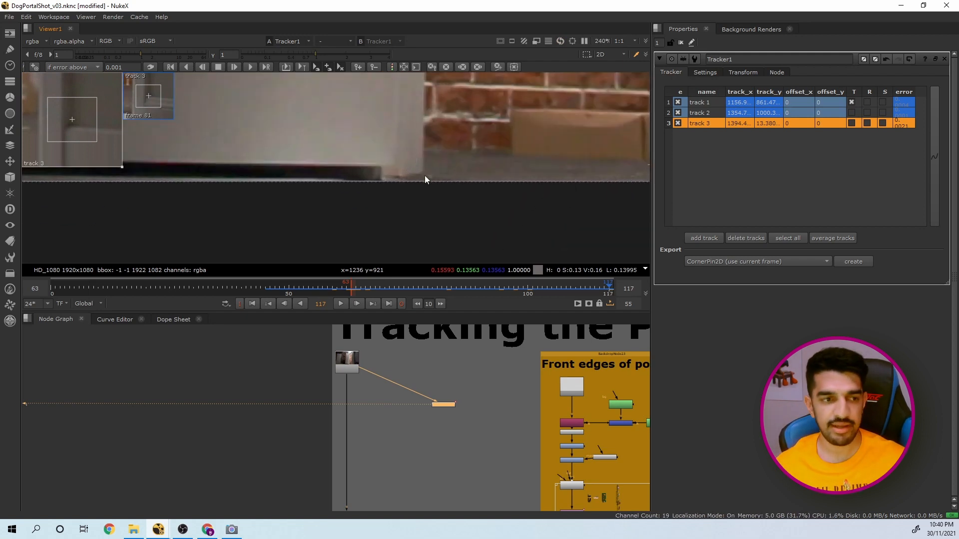
{"action": "scroll", "coordinate": [460, 166], "scroll_direction": "up", "scroll_amount": 3}
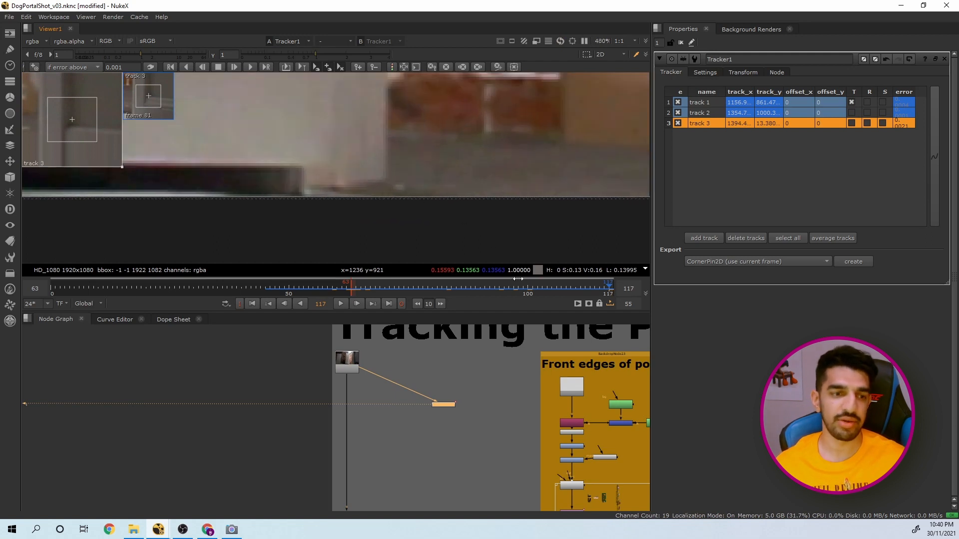
{"action": "left_click", "coordinate": [494, 288]}
{"action": "left_click", "coordinate": [498, 157], "text": "ctrl+alt"}
{"action": "scroll", "coordinate": [498, 157], "scroll_direction": "down", "scroll_amount": 3}
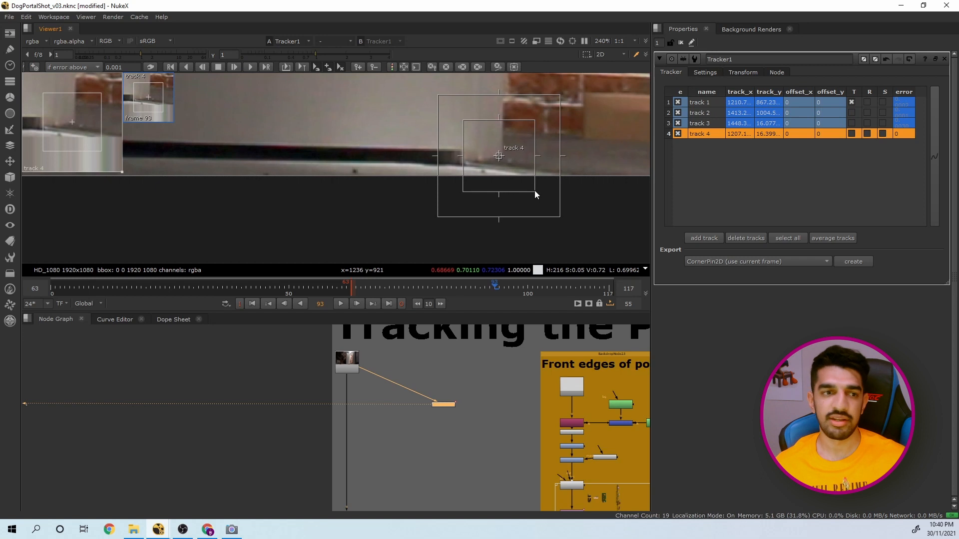
{"action": "left_click_drag", "start_coordinate": [534, 190], "coordinate": [496, 151]}
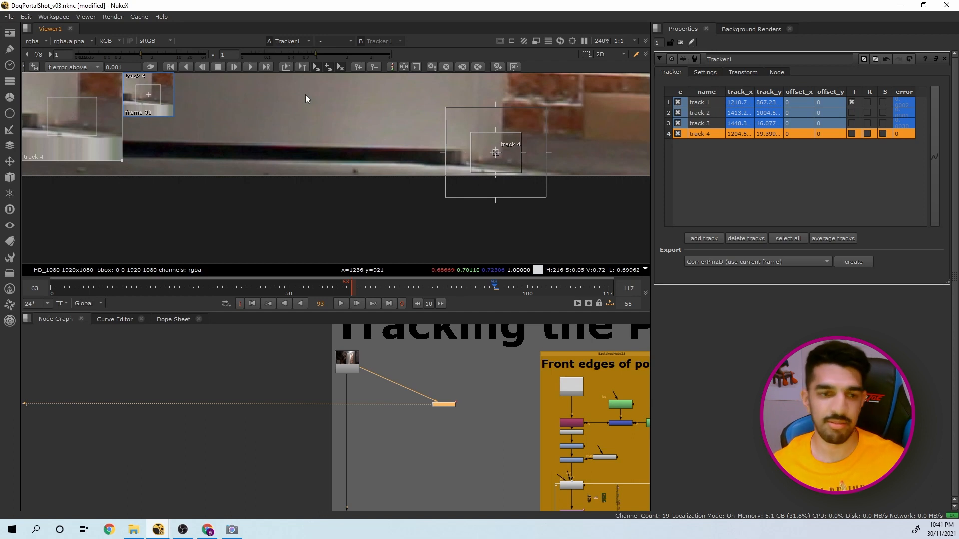
{"action": "mouse_move", "coordinate": [499, 289]}
{"action": "left_mouse_down"}
{"action": "mouse_move", "coordinate": [565, 288]}
{"action": "mouse_move", "coordinate": [496, 290]}
{"action": "left_mouse_up"}
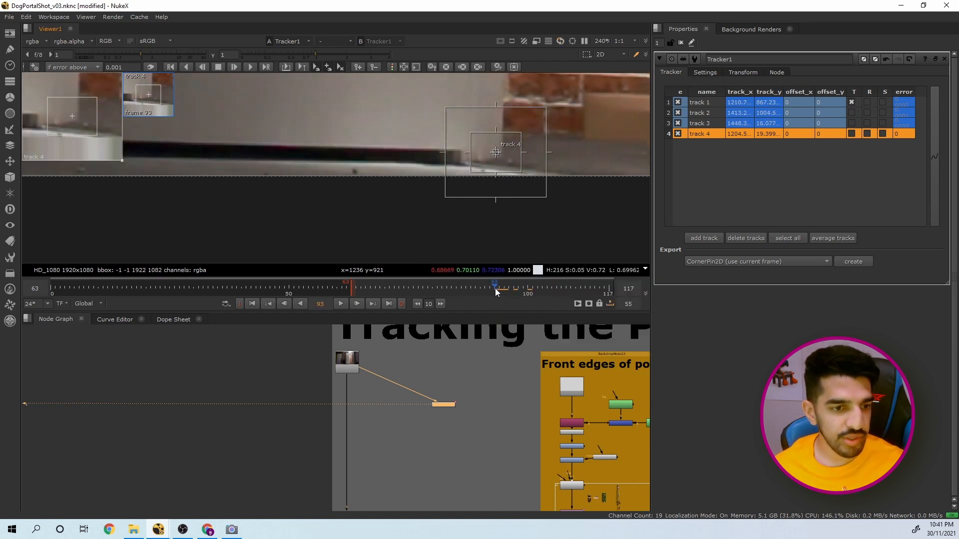
Track the fourth point forward from frame 93 to 117 and backward from frame 93 to 73
{"action": "left_click", "coordinate": [250, 67]}
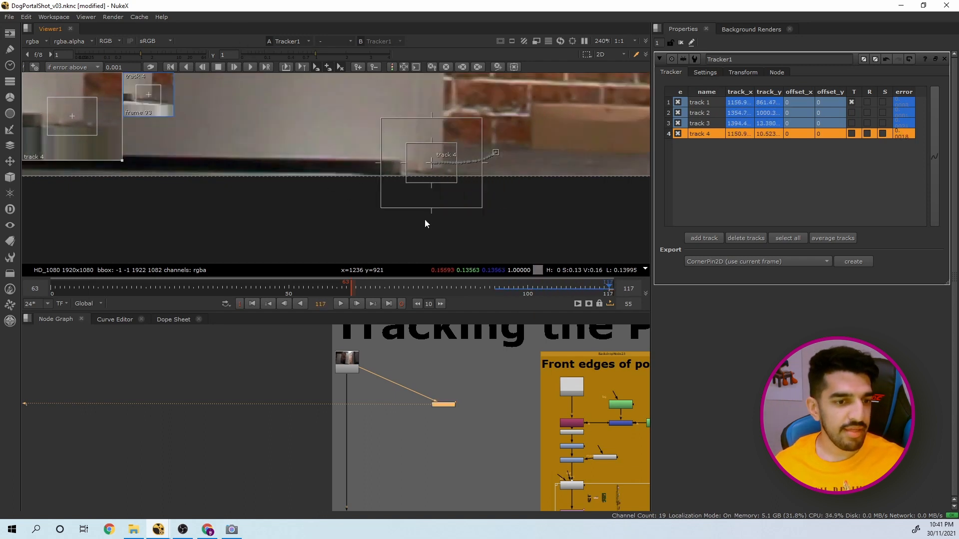
{"action": "mouse_move", "coordinate": [493, 289]}
{"action": "left_mouse_down"}
{"action": "mouse_move", "coordinate": [403, 279]}
{"action": "mouse_move", "coordinate": [496, 302]}
{"action": "left_mouse_up"}
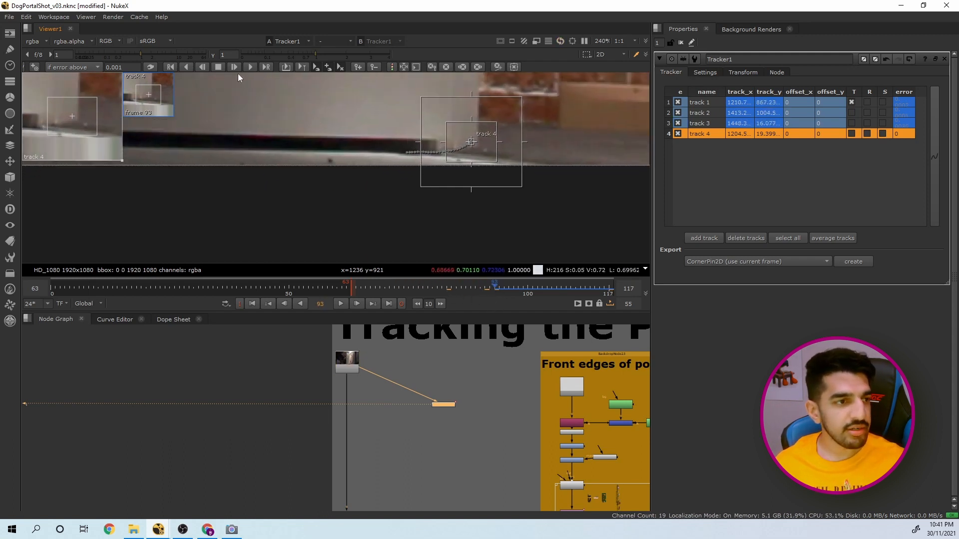
{"action": "left_click", "coordinate": [192, 65]}
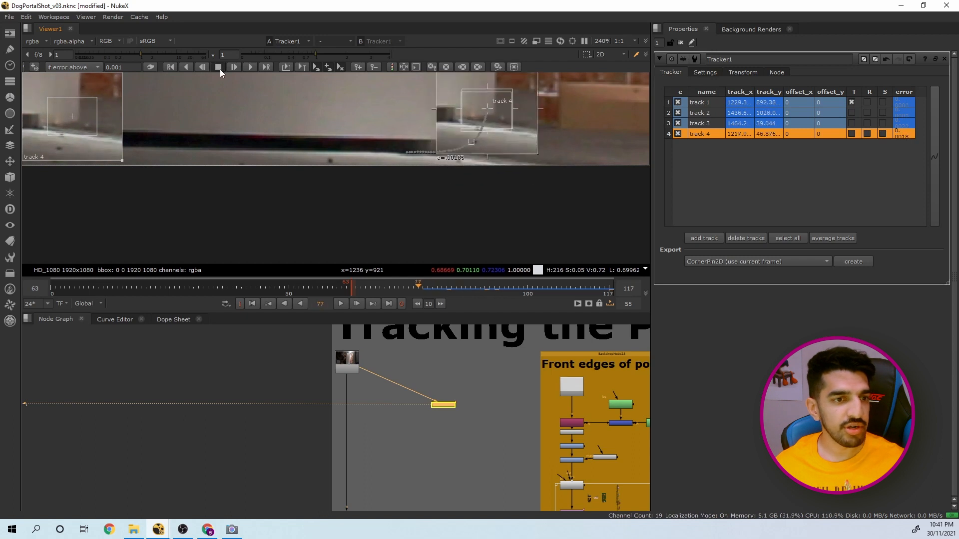
{"action": "left_click", "coordinate": [200, 67]}
{"action": "left_click", "coordinate": [200, 68]}
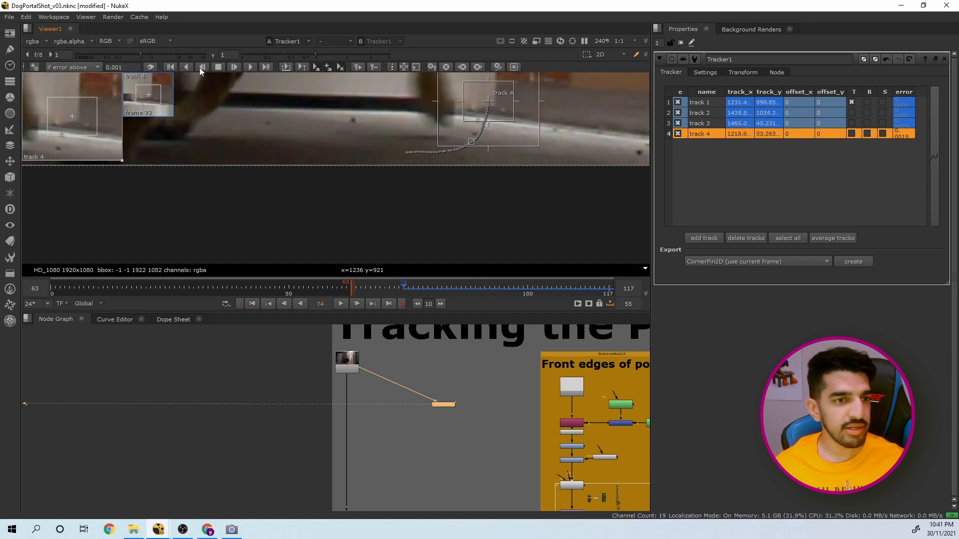
{"action": "left_click", "coordinate": [199, 67]}
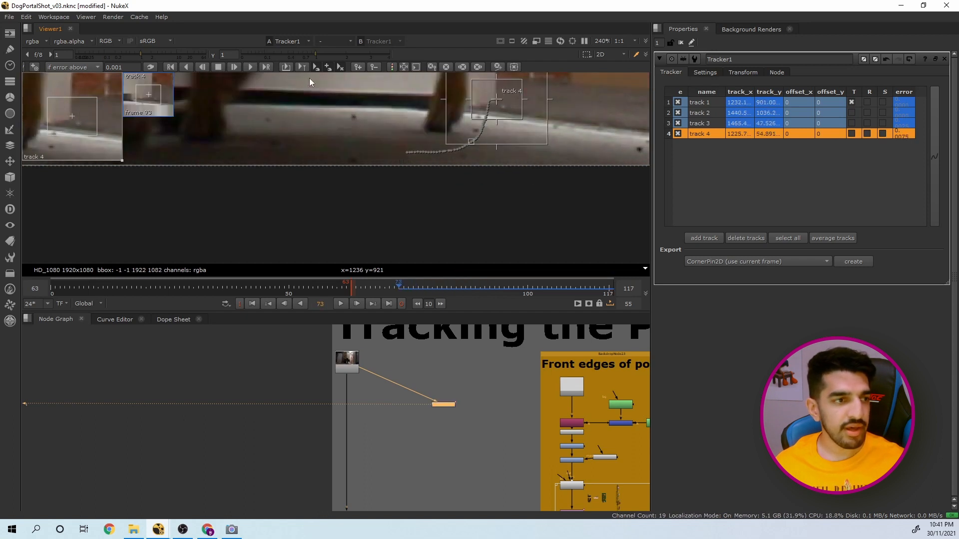
Shrink the fourth track's pattern area around the door corner at frame 74 and retrack it back to frame 73
{"action": "middle_click_drag", "start_coordinate": [366, 109], "coordinate": [364, 161]}
{"action": "left_click_drag", "start_coordinate": [399, 288], "coordinate": [403, 288]}
{"action": "left_click_drag", "start_coordinate": [466, 192], "coordinate": [442, 178]}
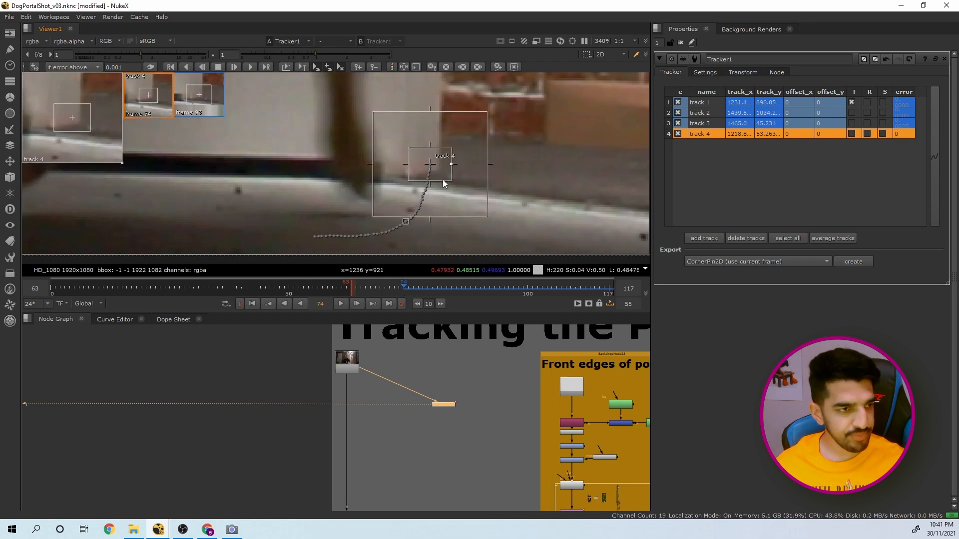
{"action": "left_click", "coordinate": [203, 66]}
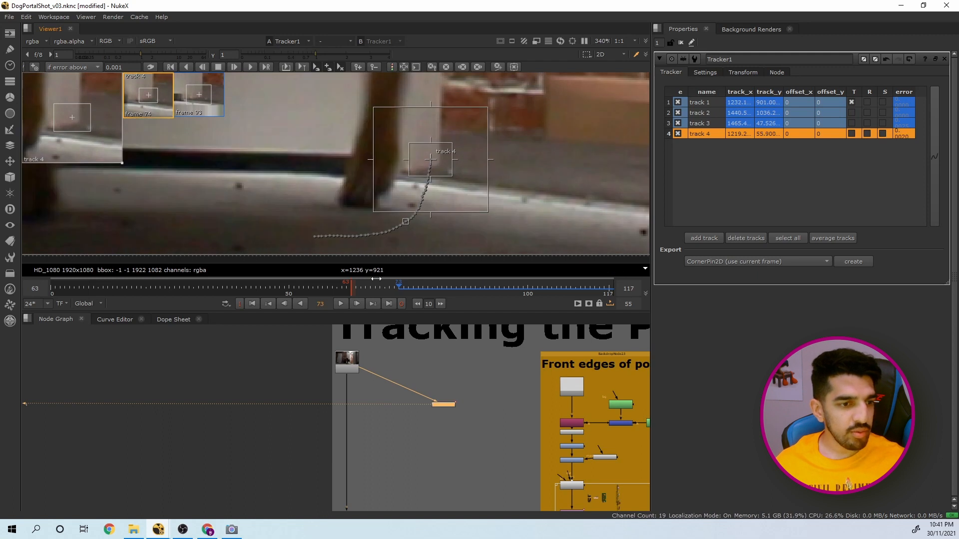
{"action": "mouse_move", "coordinate": [399, 286]}
{"action": "left_mouse_down"}
{"action": "mouse_move", "coordinate": [386, 286]}
{"action": "mouse_move", "coordinate": [399, 286]}
{"action": "left_mouse_up"}
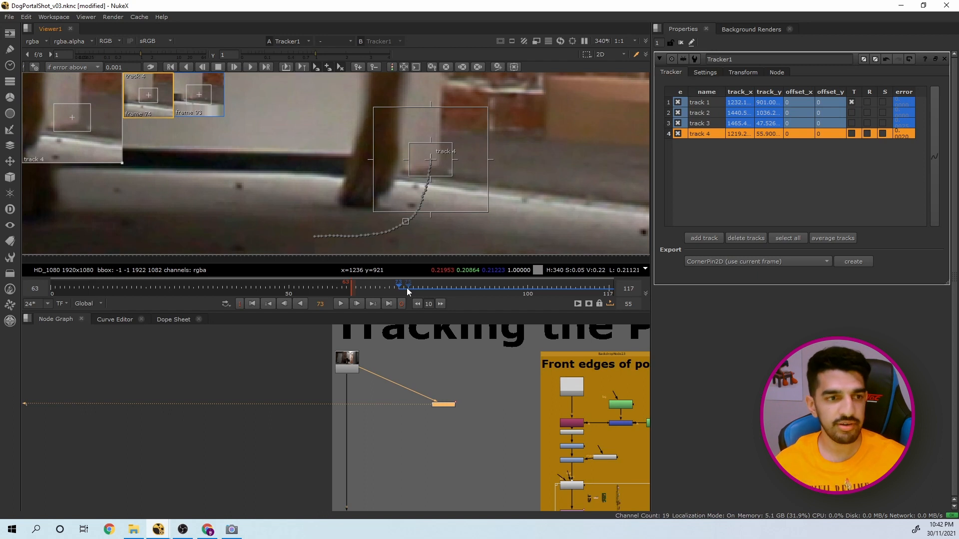
Reposition the fourth track by hand on the doorway's lower-left corner at frames 65 and 58 to keyframe it
{"action": "left_click_drag", "start_coordinate": [406, 288], "coordinate": [363, 290]}
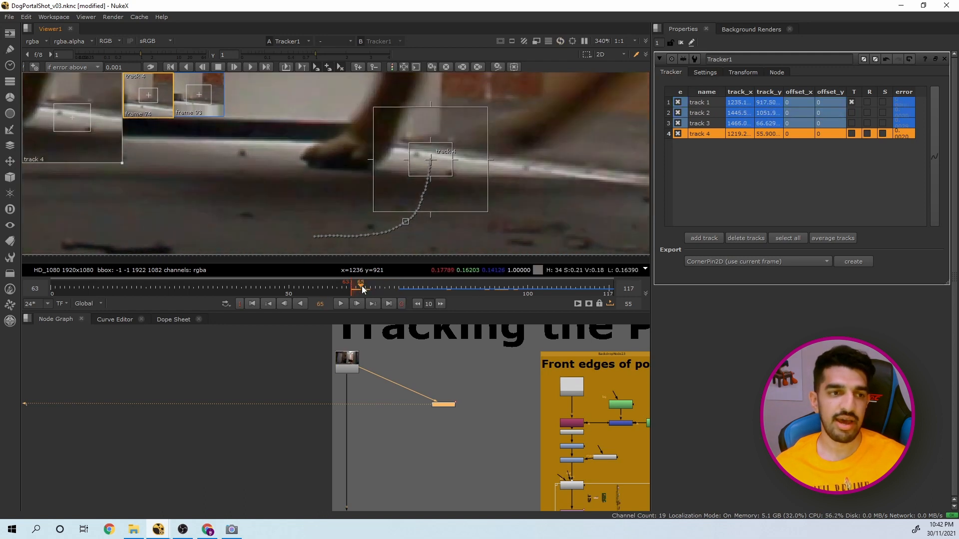
{"action": "left_click_drag", "start_coordinate": [432, 161], "coordinate": [433, 130]}
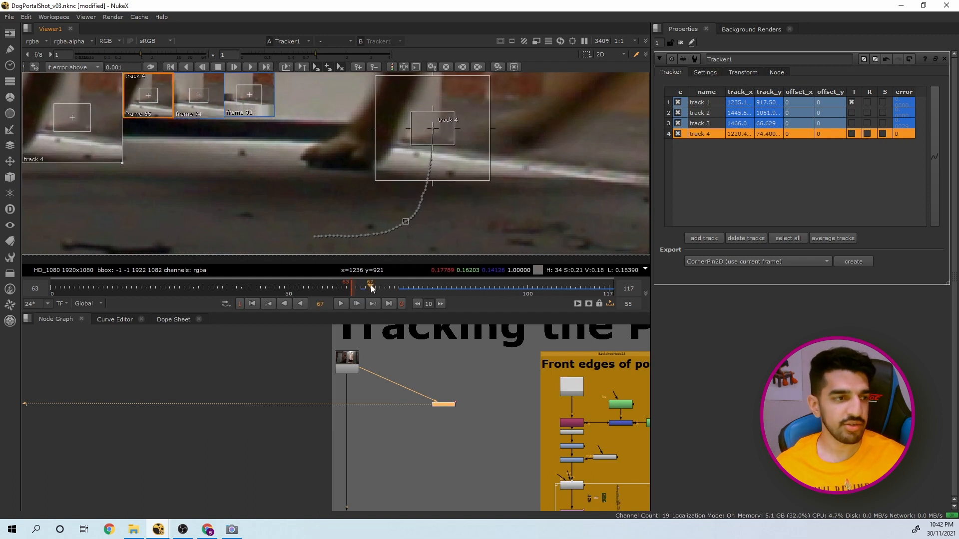
{"action": "left_click_drag", "start_coordinate": [371, 285], "coordinate": [327, 287]}
{"action": "right_click", "coordinate": [438, 123]}
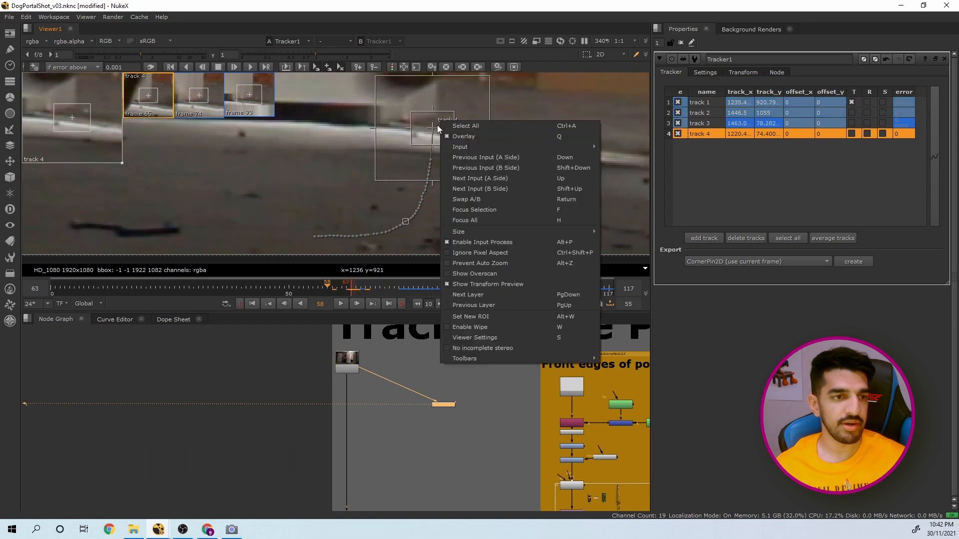
{"action": "left_click_drag", "start_coordinate": [433, 127], "coordinate": [433, 107]}
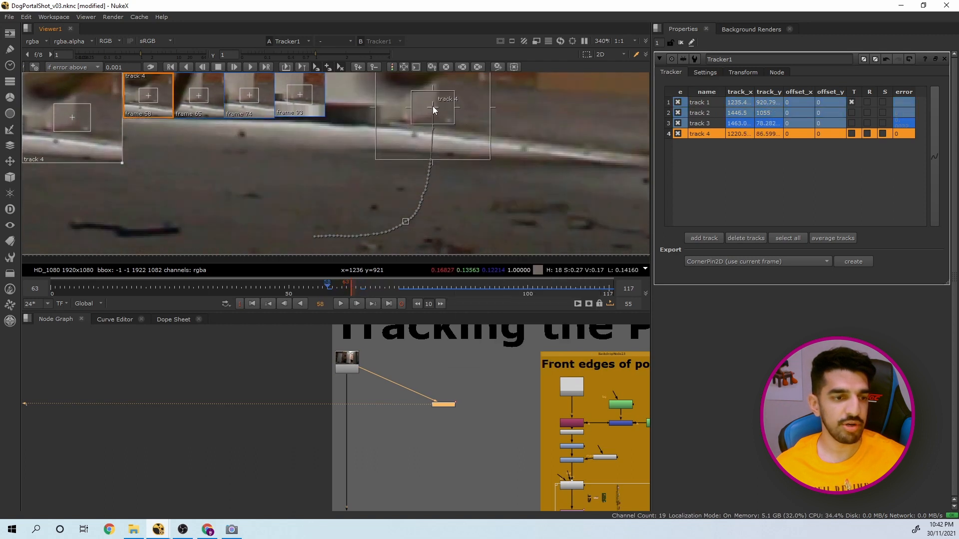
Review the fourth track's hand-keyed motion between frames 58 and 76 and examine all the lower doorway tracks
{"action": "mouse_move", "coordinate": [343, 288]}
{"action": "left_mouse_down"}
{"action": "mouse_move", "coordinate": [357, 291]}
{"action": "mouse_move", "coordinate": [332, 288]}
{"action": "left_mouse_up"}
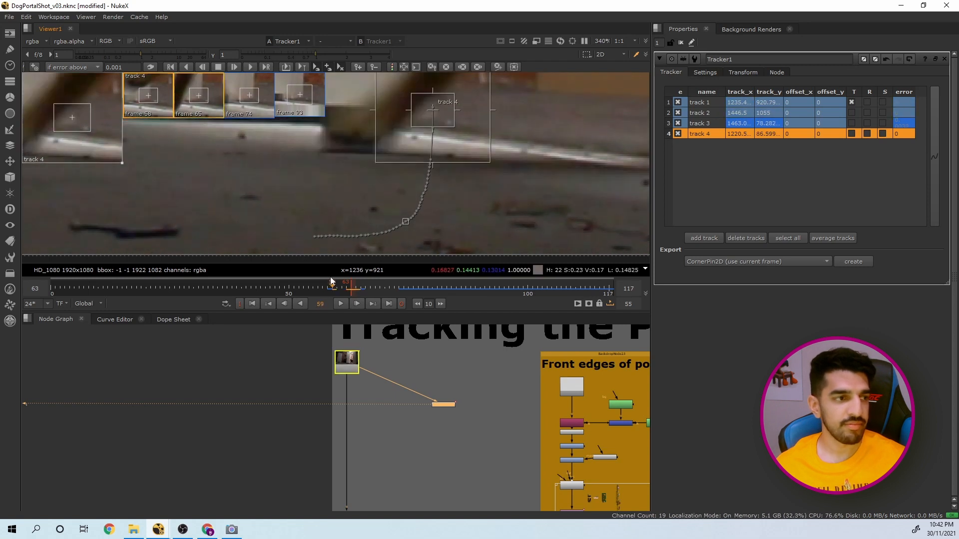
{"action": "left_click", "coordinate": [336, 288]}
{"action": "left_click_drag", "start_coordinate": [337, 288], "coordinate": [364, 293]}
{"action": "left_click_drag", "start_coordinate": [377, 293], "coordinate": [382, 296]}
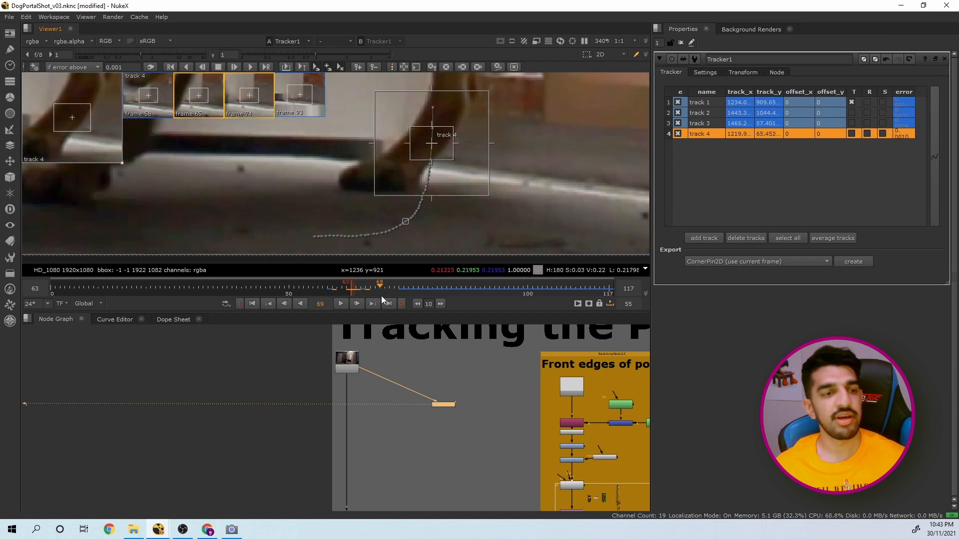
{"action": "scroll", "coordinate": [388, 328], "scroll_direction": "down", "scroll_amount": 3}
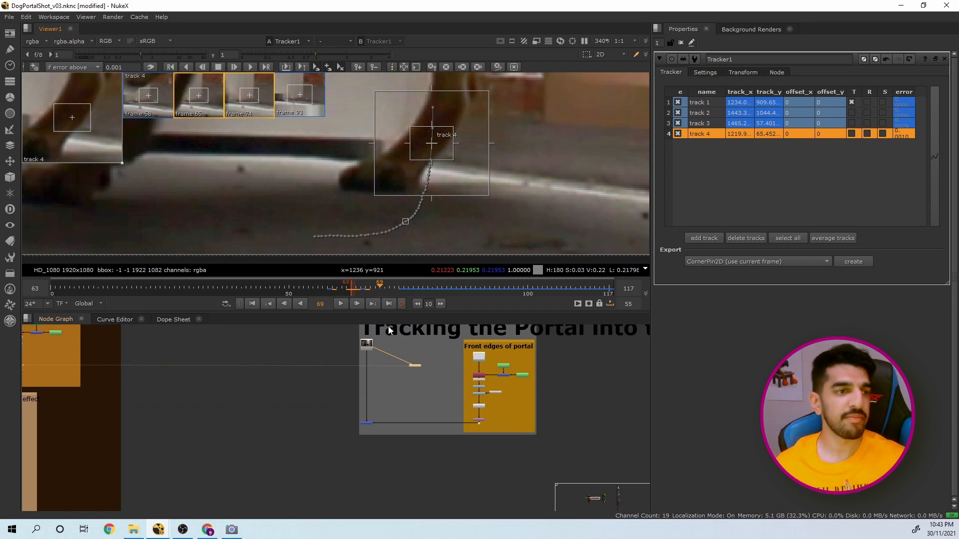
{"action": "left_click_drag", "start_coordinate": [381, 289], "coordinate": [412, 288]}
{"action": "scroll", "coordinate": [487, 190], "scroll_direction": "down", "scroll_amount": 8}
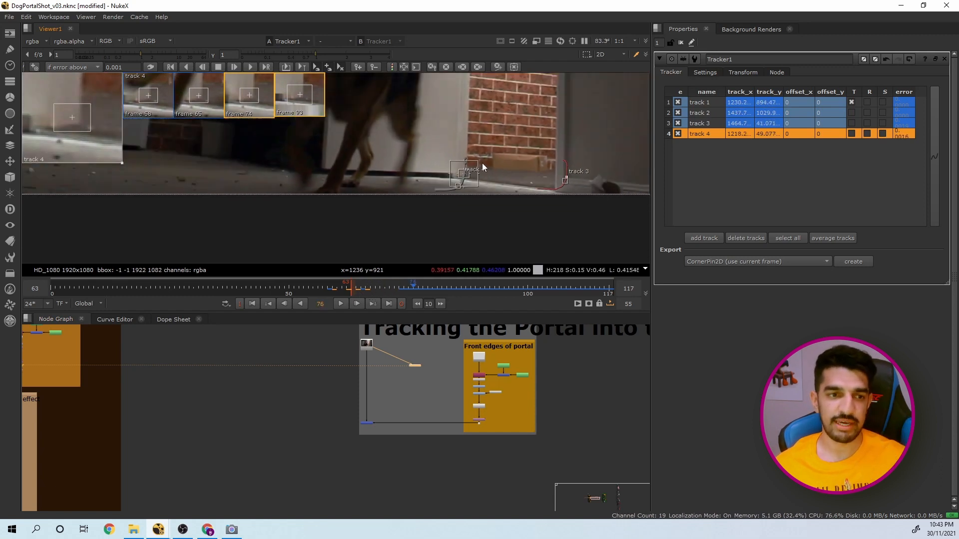
{"action": "scroll", "coordinate": [477, 192], "scroll_direction": "down", "scroll_amount": 1}
{"action": "scroll", "coordinate": [492, 180], "scroll_direction": "down", "scroll_amount": 2}
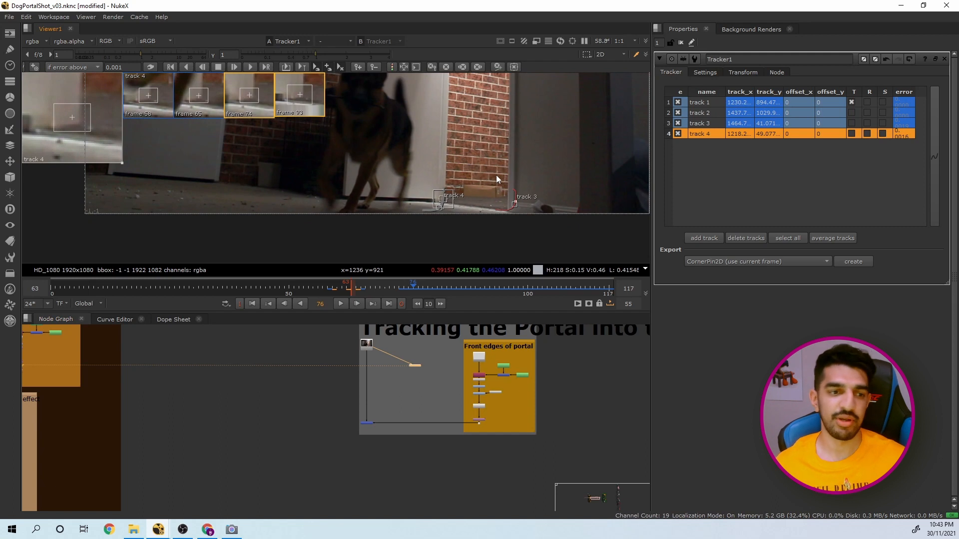
Review the lower doorway tracks between frames 48 and 76 while the dog passes in front of them
{"action": "left_click_drag", "start_coordinate": [413, 290], "coordinate": [385, 289]}
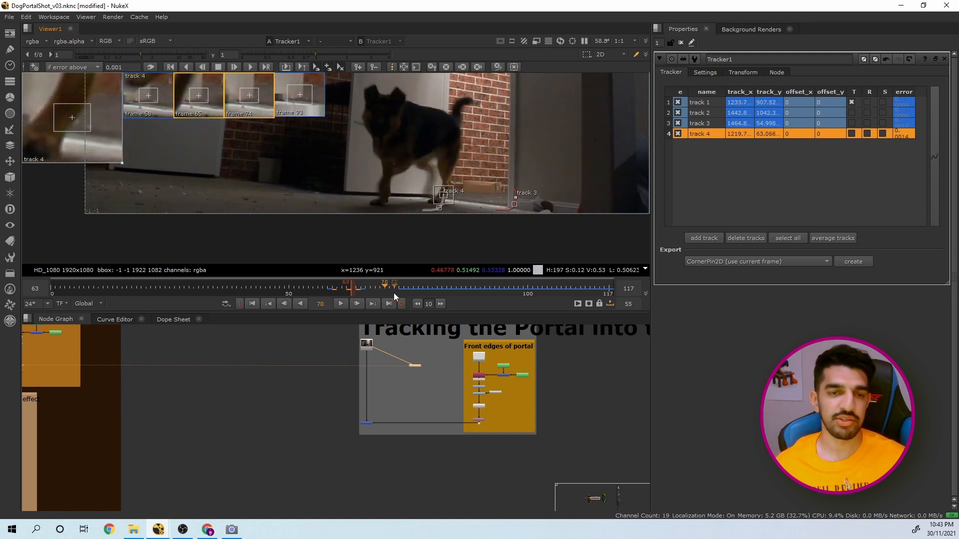
{"action": "scroll", "coordinate": [490, 361], "scroll_direction": "up", "scroll_amount": 4}
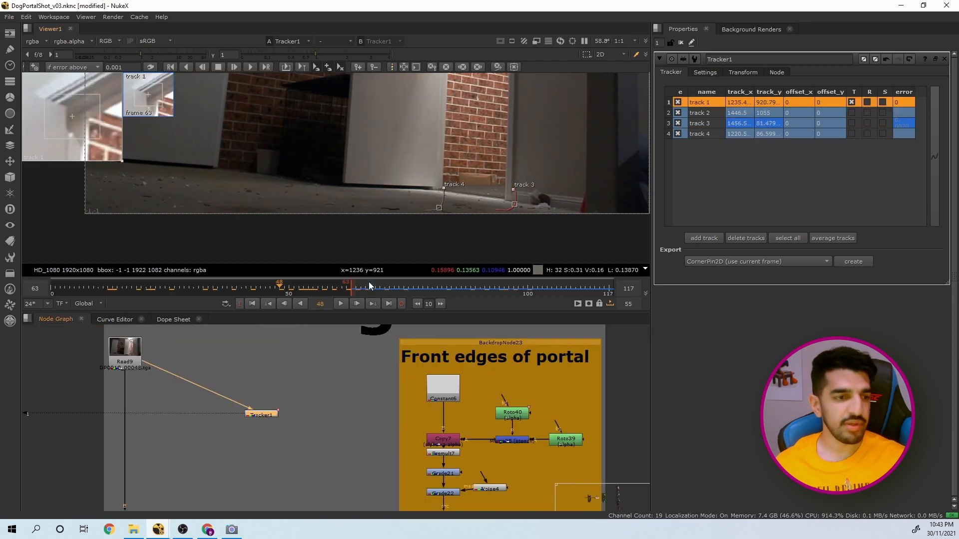
{"action": "left_click_drag", "start_coordinate": [342, 286], "coordinate": [366, 291]}
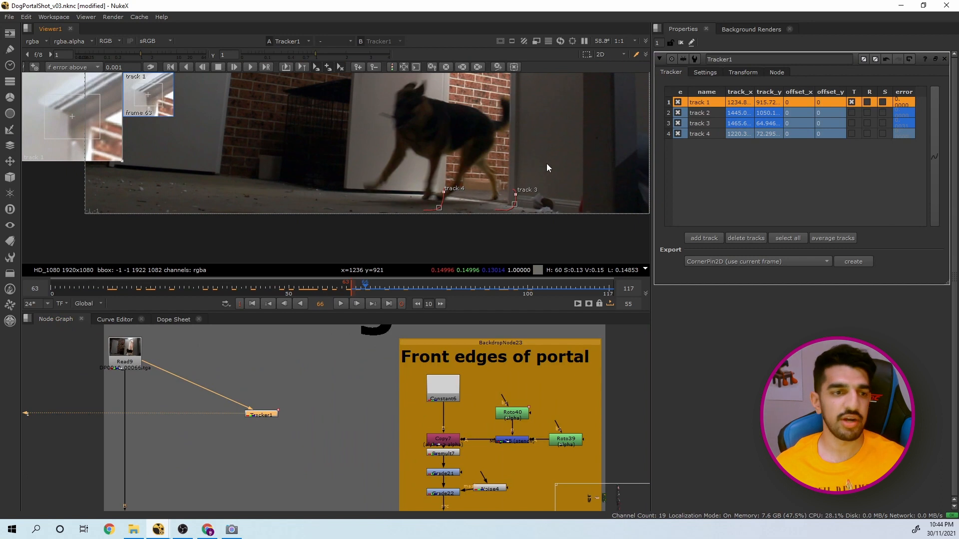
Enable translate, rotate and scale for all four doorway tracks in the tracker
{"action": "left_click", "coordinate": [743, 72]}
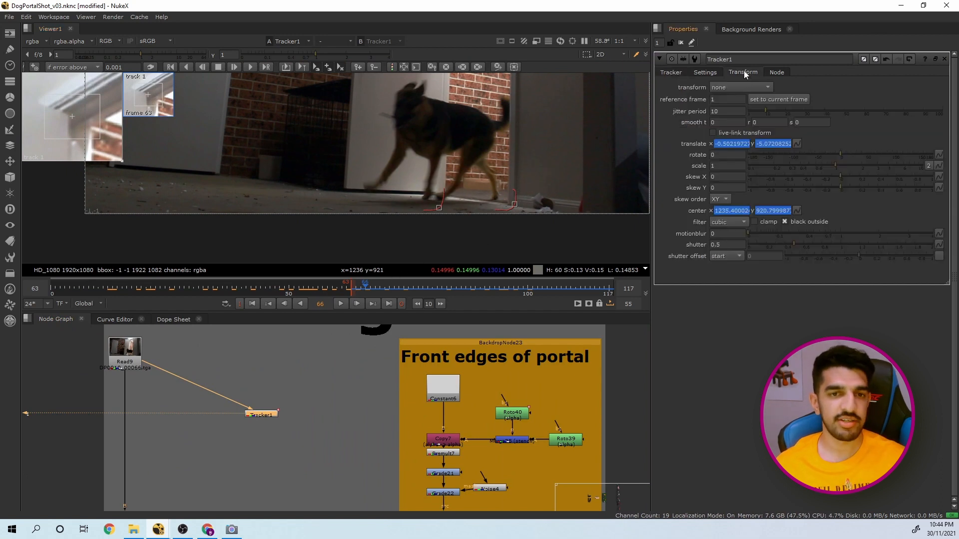
{"action": "left_click", "coordinate": [675, 73]}
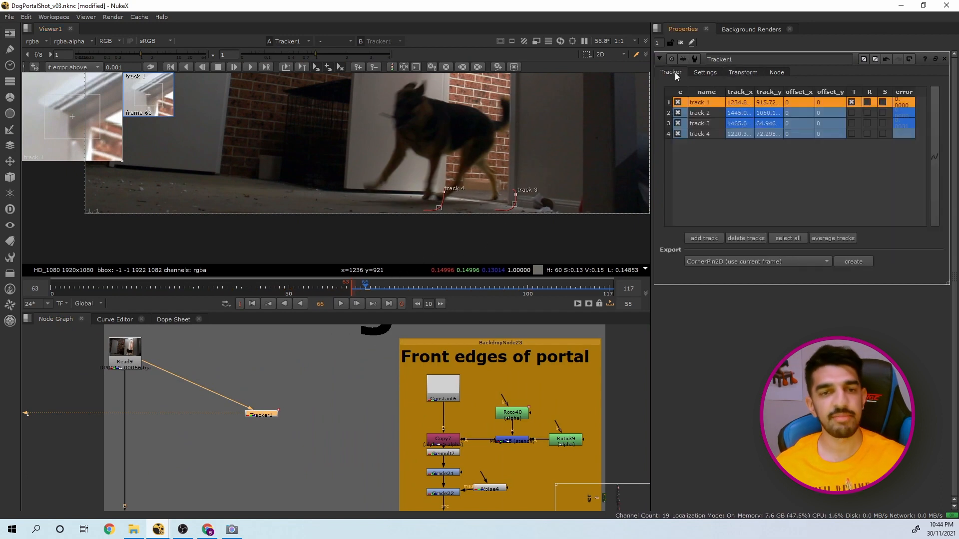
{"action": "left_click", "coordinate": [882, 113]}
{"action": "left_click", "coordinate": [852, 122]}
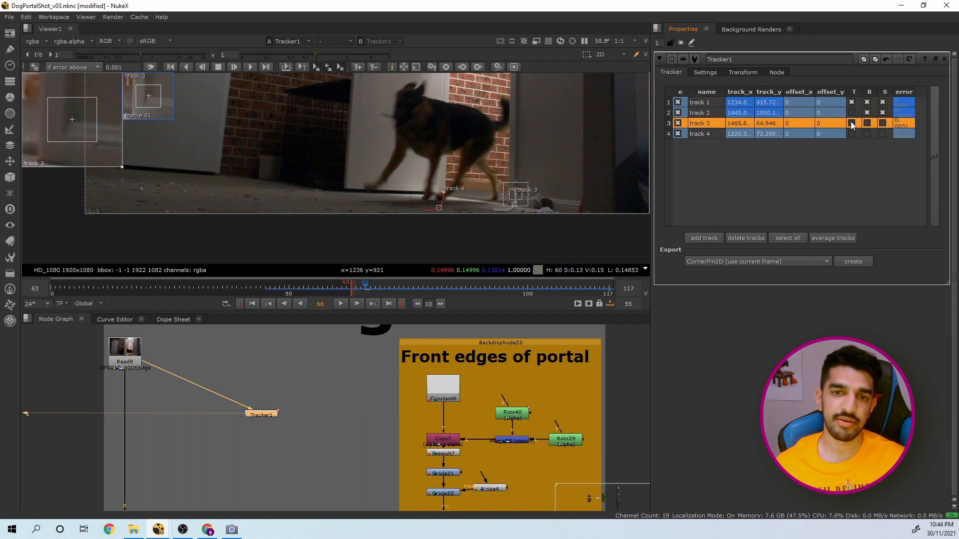
{"action": "left_click", "coordinate": [852, 113]}
{"action": "left_click", "coordinate": [868, 122]}
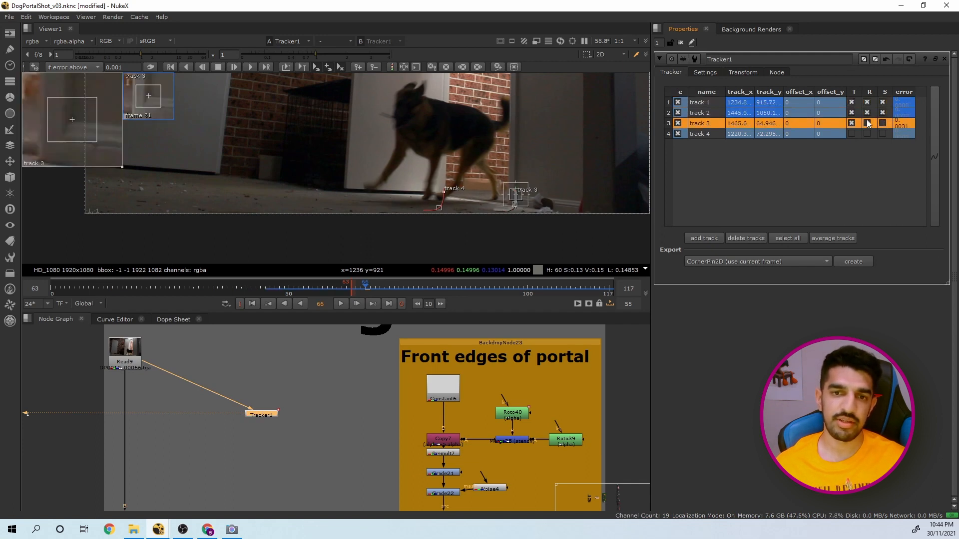
{"action": "left_click", "coordinate": [882, 133]}
{"action": "left_click", "coordinate": [868, 133]}
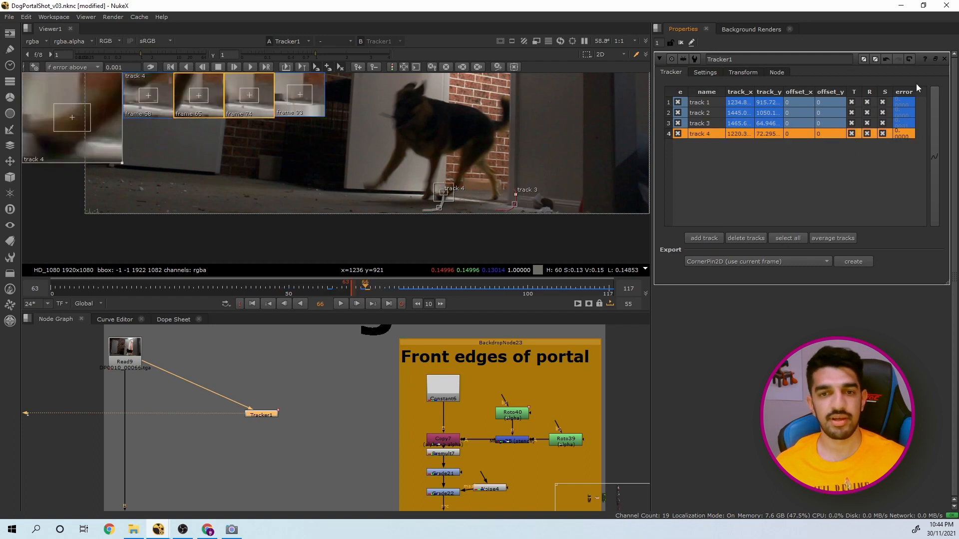
Export all four selected tracks as a baked CornerPin2D (use current frame, baked) and place the new node beside the tracker
{"action": "left_click", "coordinate": [720, 261]}
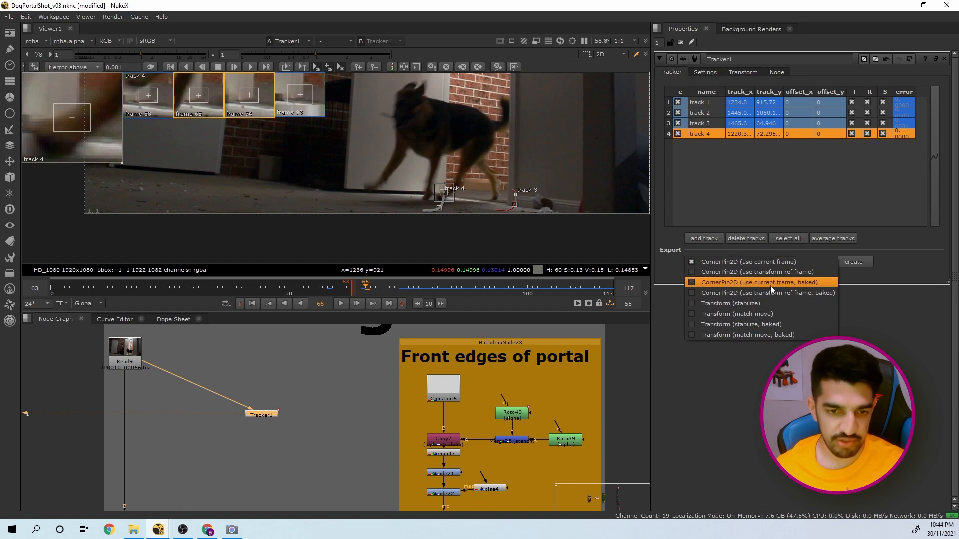
{"action": "left_click", "coordinate": [735, 284]}
{"action": "left_click", "coordinate": [853, 262]}
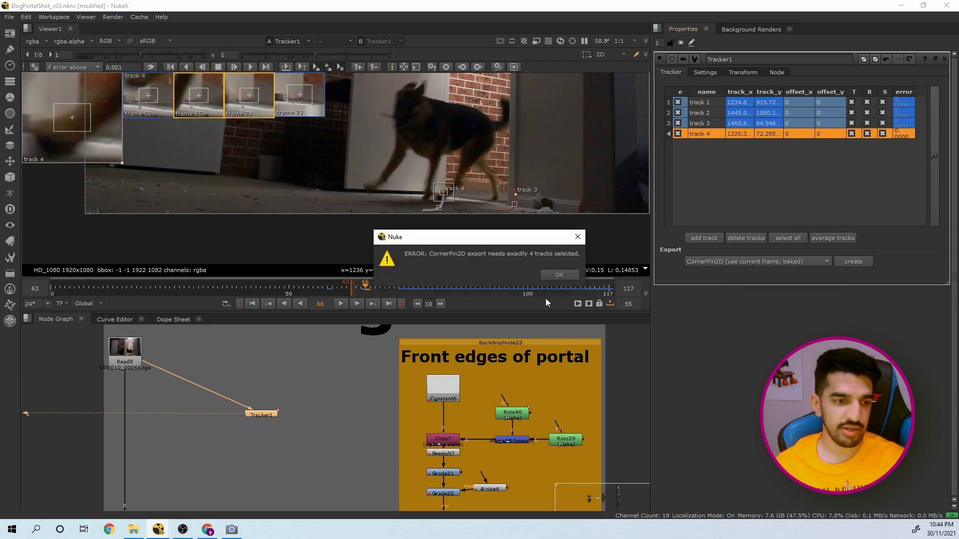
{"action": "left_click", "coordinate": [558, 275]}
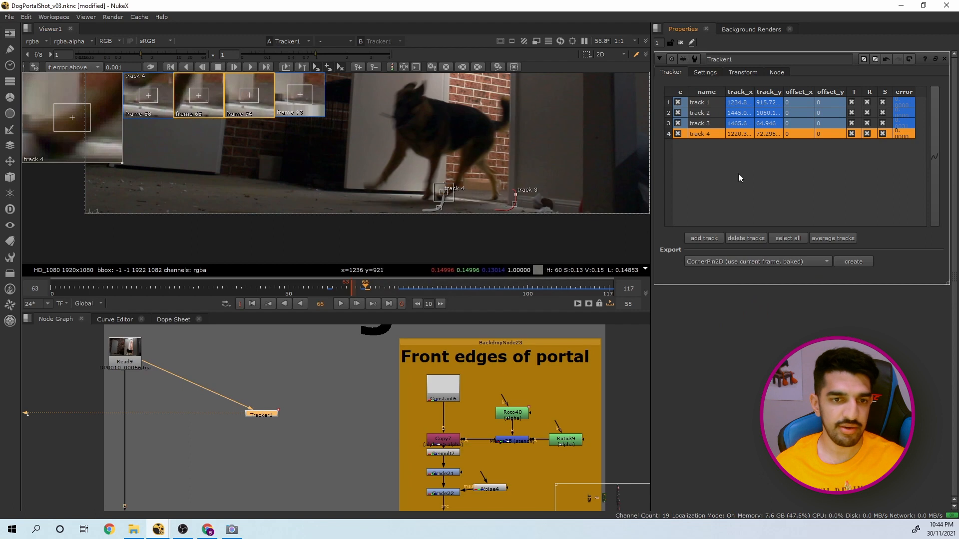
{"action": "left_click", "coordinate": [700, 102], "text": "shift"}
{"action": "left_click", "coordinate": [853, 261]}
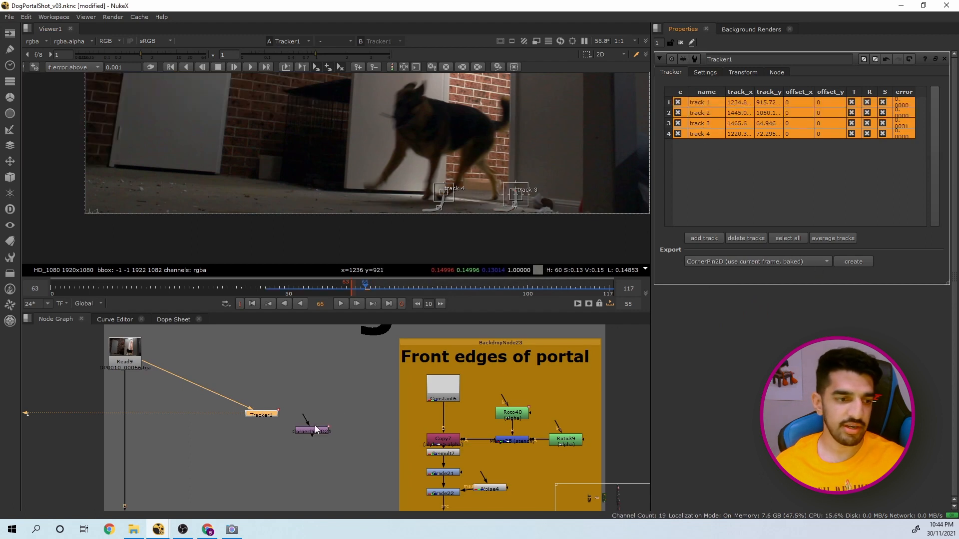
{"action": "left_click_drag", "start_coordinate": [315, 425], "coordinate": [338, 421]}
View the output of the existing corner pin at the end of the front edges of portal branch
{"action": "scroll", "coordinate": [338, 424], "scroll_direction": "down", "scroll_amount": 3}
{"action": "scroll", "coordinate": [402, 442], "scroll_direction": "up", "scroll_amount": 5}
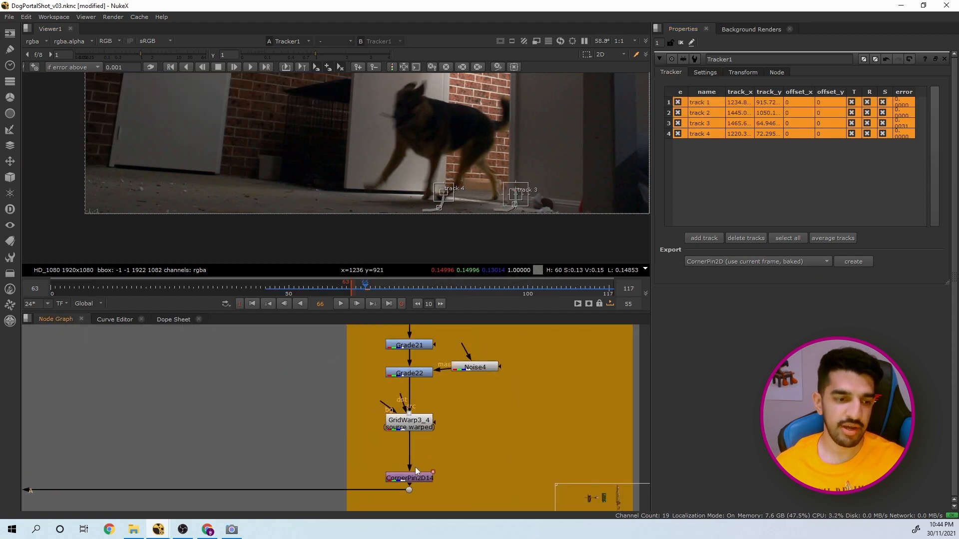
{"action": "scroll", "coordinate": [415, 459], "scroll_direction": "down", "scroll_amount": 3}
{"action": "key", "text": "1"}
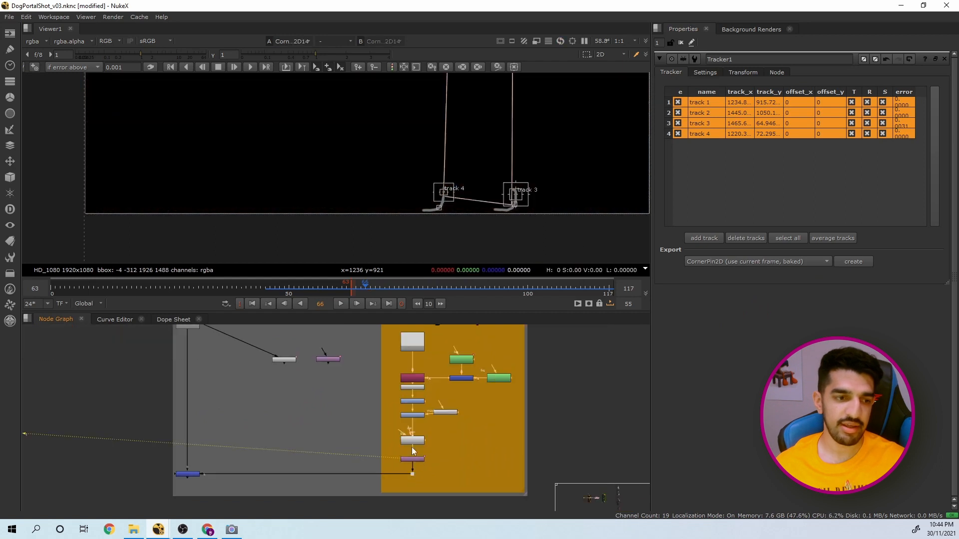
{"action": "scroll", "coordinate": [367, 420], "scroll_direction": "down", "scroll_amount": 2}
{"action": "scroll", "coordinate": [420, 233], "scroll_direction": "down", "scroll_amount": 3}
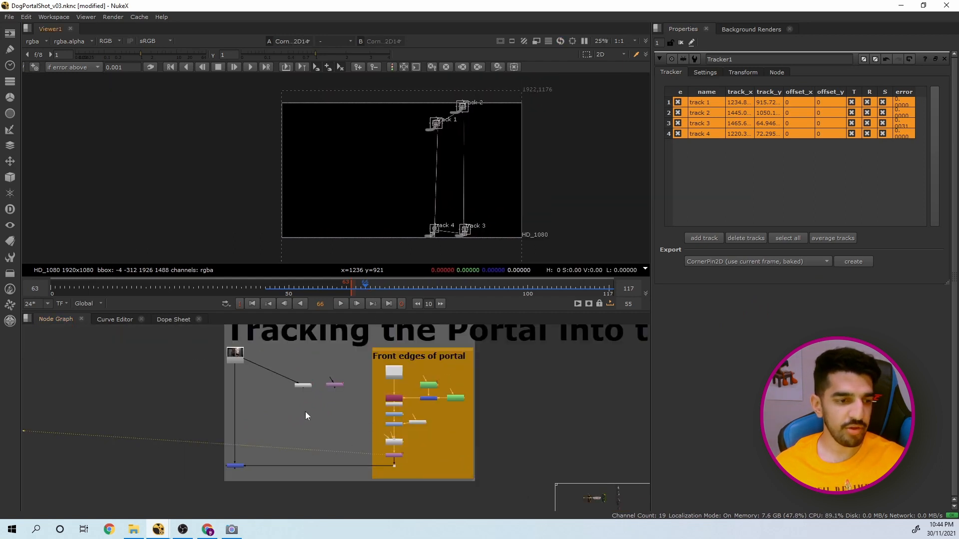
View the portal edges merged over the plate and check the doorway alignment at frame 75 in an enlarged viewer
{"action": "left_click", "coordinate": [236, 466]}
{"action": "key", "text": "1"}
{"action": "scroll", "coordinate": [391, 233], "scroll_direction": "up", "scroll_amount": 2}
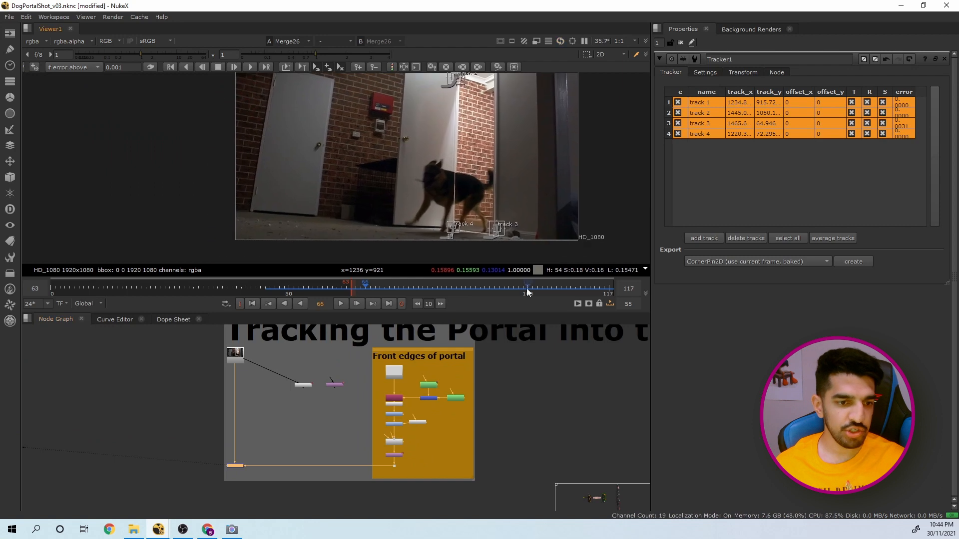
{"action": "left_click_drag", "start_coordinate": [529, 290], "coordinate": [409, 288]}
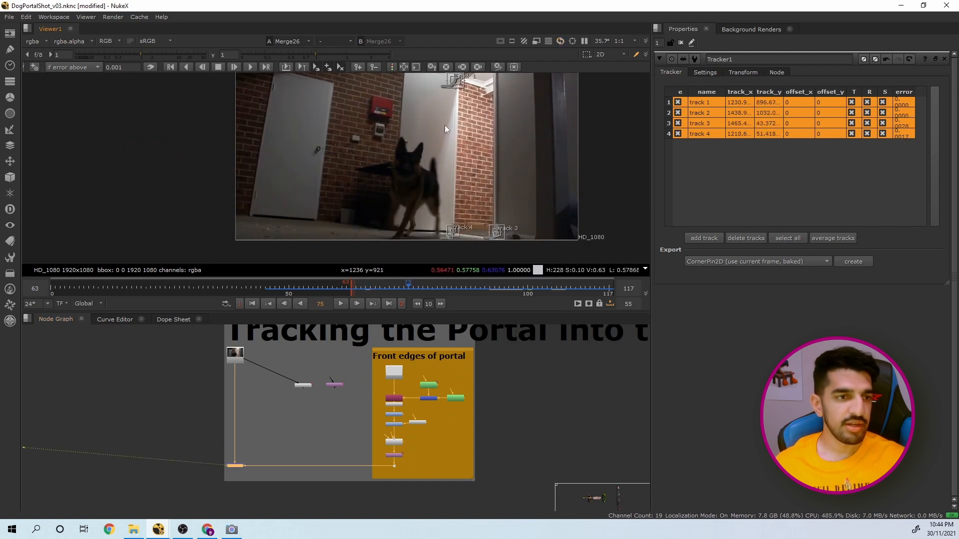
{"action": "left_click_drag", "start_coordinate": [315, 312], "coordinate": [311, 356]}
{"action": "middle_click_drag", "start_coordinate": [468, 219], "coordinate": [459, 172]}
{"action": "scroll", "coordinate": [474, 225], "scroll_direction": "up", "scroll_amount": 1}
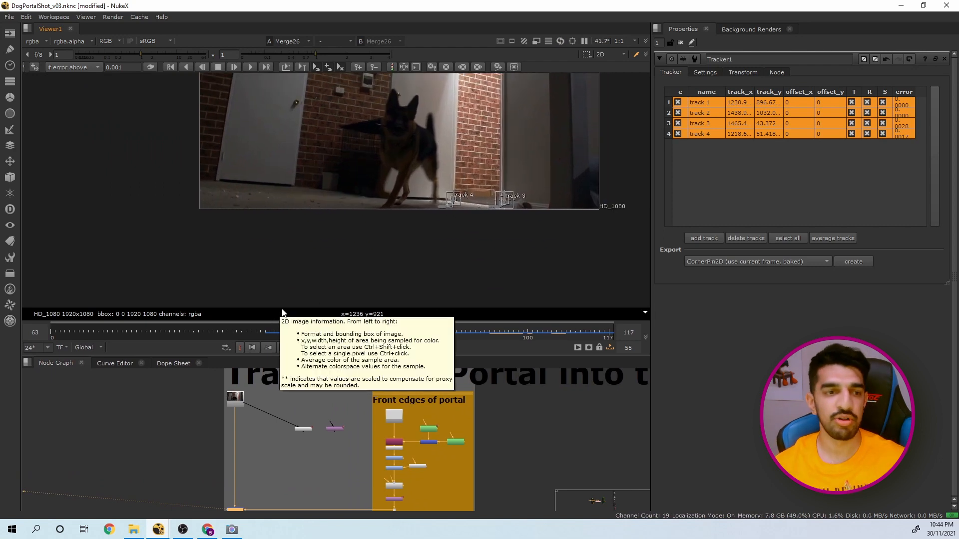
Examine the portal outline's lower-left corner at frame 75 with the viewer overlays hidden
{"action": "scroll", "coordinate": [479, 183], "scroll_direction": "up", "scroll_amount": 10}
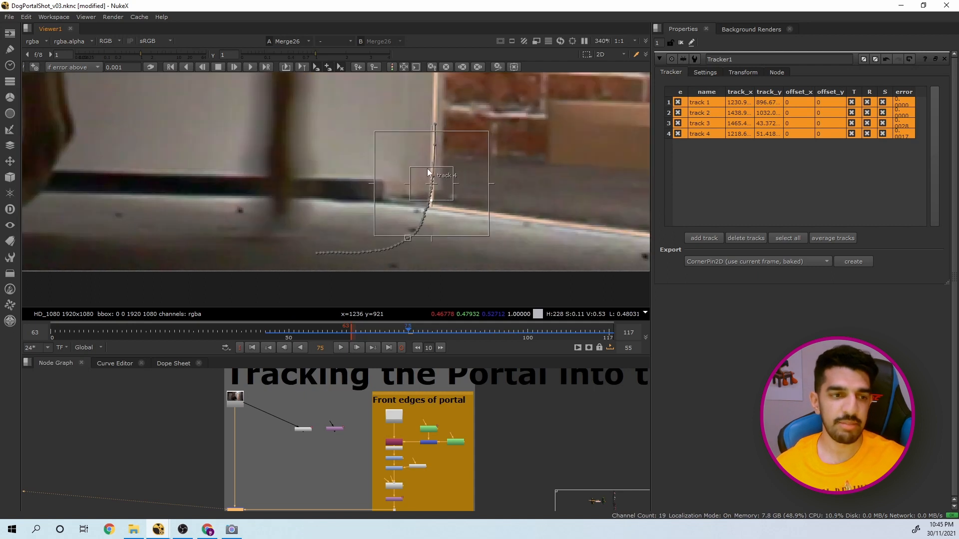
{"action": "scroll", "coordinate": [444, 210], "scroll_direction": "down", "scroll_amount": 5}
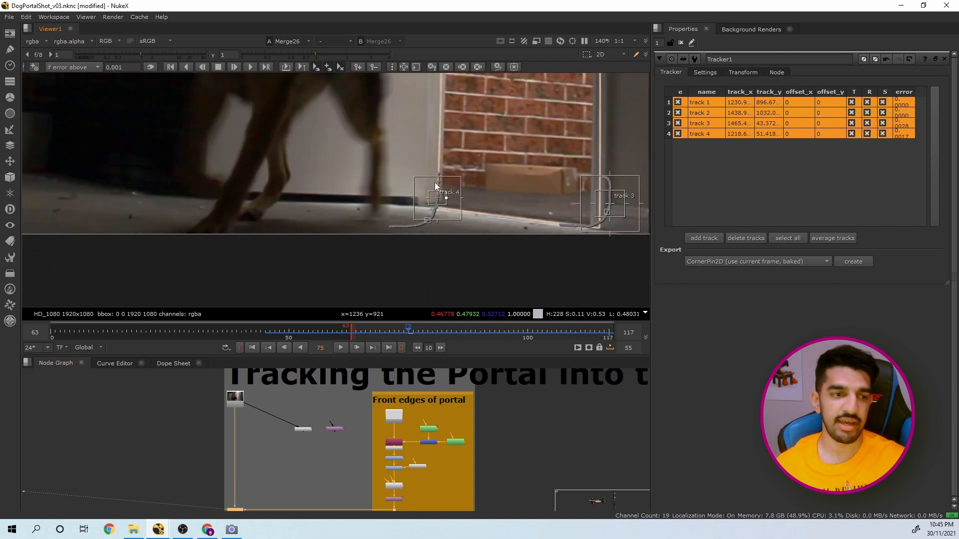
{"action": "scroll", "coordinate": [454, 205], "scroll_direction": "up", "scroll_amount": 2}
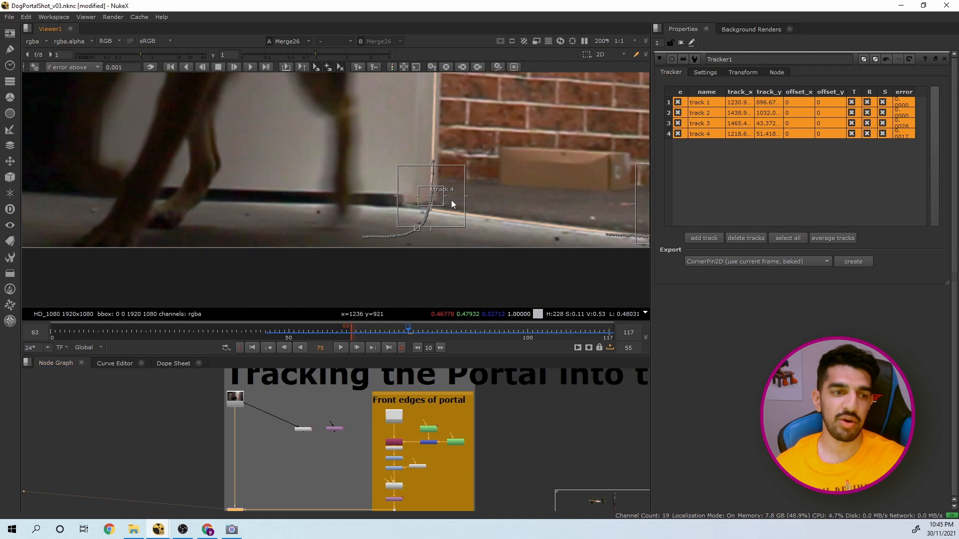
{"action": "scroll", "coordinate": [452, 200], "scroll_direction": "down", "scroll_amount": 1}
{"action": "middle_click_drag", "start_coordinate": [450, 183], "coordinate": [446, 166]}
{"action": "key", "text": "q"}
{"action": "scroll", "coordinate": [445, 170], "scroll_direction": "down", "scroll_amount": 2}
{"action": "scroll", "coordinate": [434, 193], "scroll_direction": "up", "scroll_amount": 4}
{"action": "scroll", "coordinate": [433, 193], "scroll_direction": "up", "scroll_amount": 3}
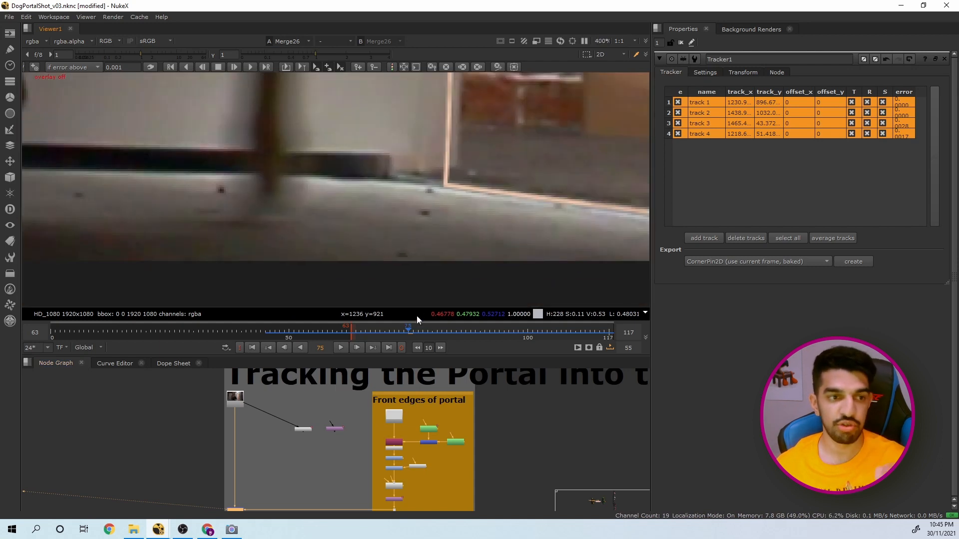
Check how the portal outline follows the doorway from frame 75 to 83, including its upper corners
{"action": "scroll", "coordinate": [283, 421], "scroll_direction": "down", "scroll_amount": 2}
{"action": "middle_click_drag", "start_coordinate": [283, 421], "coordinate": [283, 360]}
{"action": "scroll", "coordinate": [365, 300], "scroll_direction": "up", "scroll_amount": 2}
{"action": "left_click_drag", "start_coordinate": [401, 331], "coordinate": [447, 334]}
{"action": "scroll", "coordinate": [389, 182], "scroll_direction": "down", "scroll_amount": 1}
{"action": "scroll", "coordinate": [390, 182], "scroll_direction": "down", "scroll_amount": 2}
{"action": "scroll", "coordinate": [430, 175], "scroll_direction": "down", "scroll_amount": 3}
{"action": "scroll", "coordinate": [430, 175], "scroll_direction": "down", "scroll_amount": 1}
{"action": "middle_click_drag", "start_coordinate": [433, 136], "coordinate": [415, 229]}
{"action": "scroll", "coordinate": [415, 230], "scroll_direction": "down", "scroll_amount": 4}
{"action": "middle_click_drag", "start_coordinate": [430, 98], "coordinate": [376, 160]}
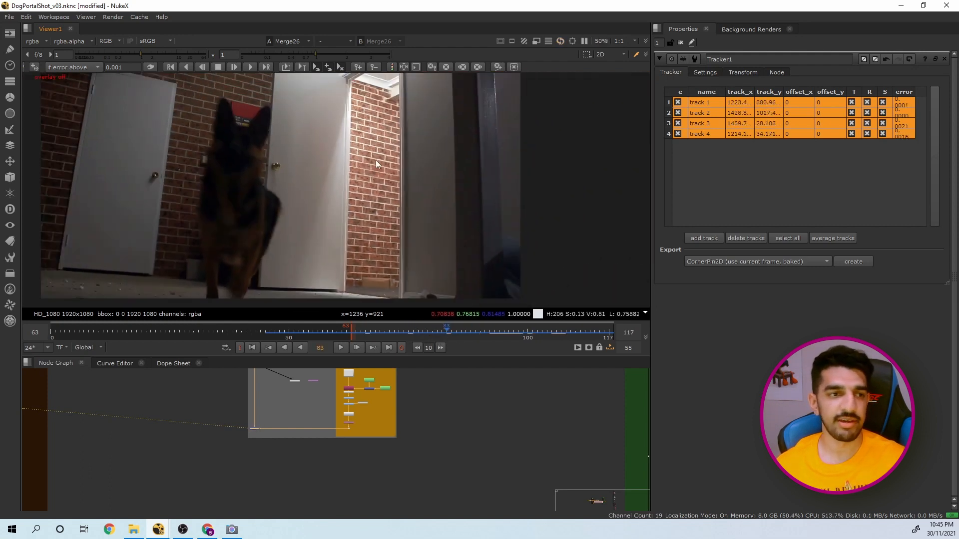
{"action": "middle_click_drag", "start_coordinate": [367, 81], "coordinate": [355, 213]}
{"action": "scroll", "coordinate": [340, 211], "scroll_direction": "up", "scroll_amount": 6}
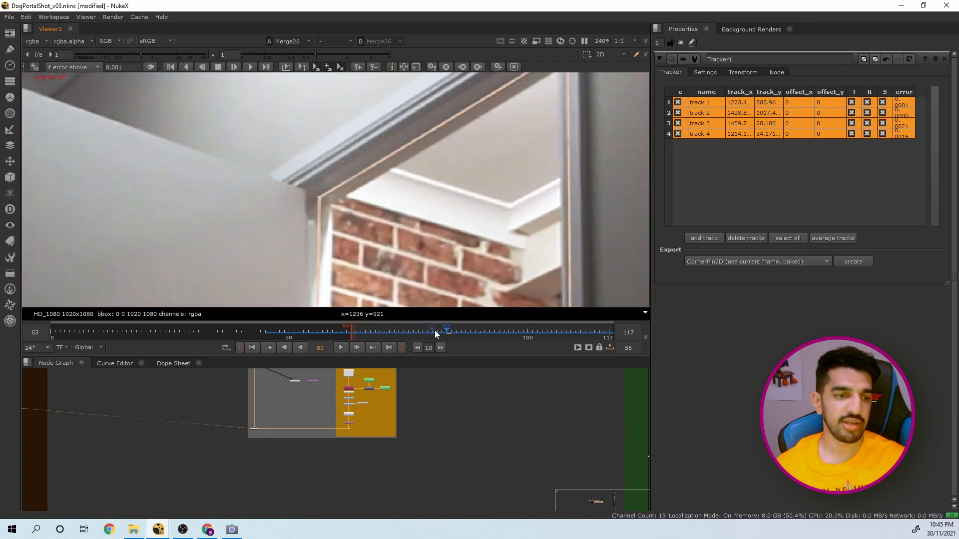
{"action": "mouse_move", "coordinate": [434, 331]}
{"action": "left_mouse_down"}
{"action": "mouse_move", "coordinate": [368, 332]}
{"action": "mouse_move", "coordinate": [441, 348]}
{"action": "left_mouse_up"}
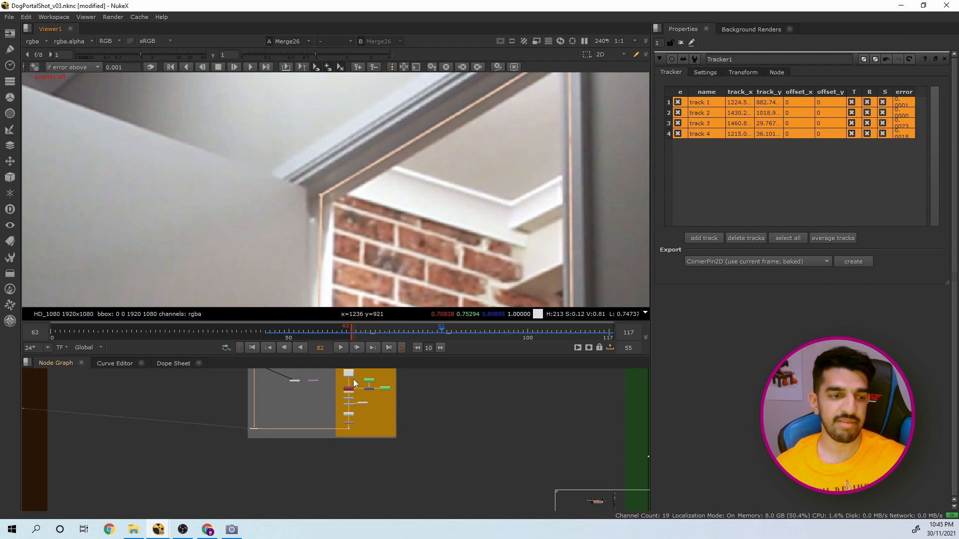
Open Roto40 in the front edges branch, select its spline's upper-left corner point and inspect the outline at frame 74 without overlays
{"action": "scroll", "coordinate": [363, 383], "scroll_direction": "up", "scroll_amount": 3}
{"action": "double_click", "coordinate": [376, 381]}
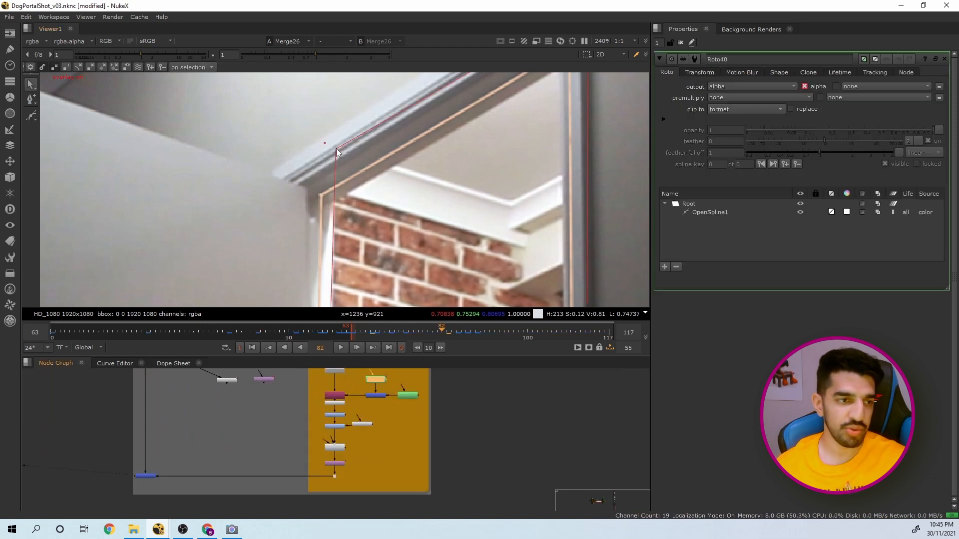
{"action": "left_click_drag", "start_coordinate": [327, 130], "coordinate": [360, 170]}
{"action": "left_click_drag", "start_coordinate": [385, 339], "coordinate": [403, 345]}
{"action": "key", "text": "o"}
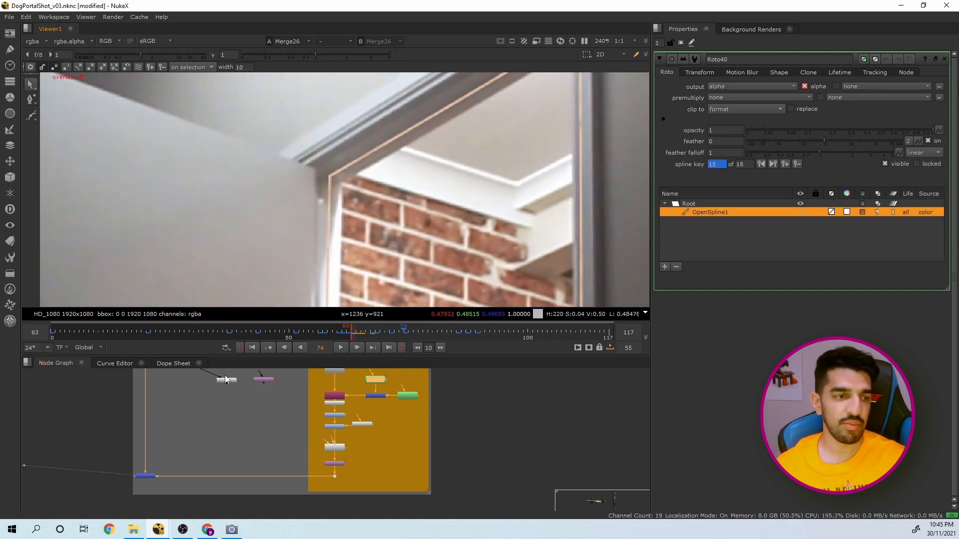
View the outputs of Blur18 and the corner pin above it in the main portal effect's edge branch
{"action": "scroll", "coordinate": [160, 479], "scroll_direction": "down", "scroll_amount": 4}
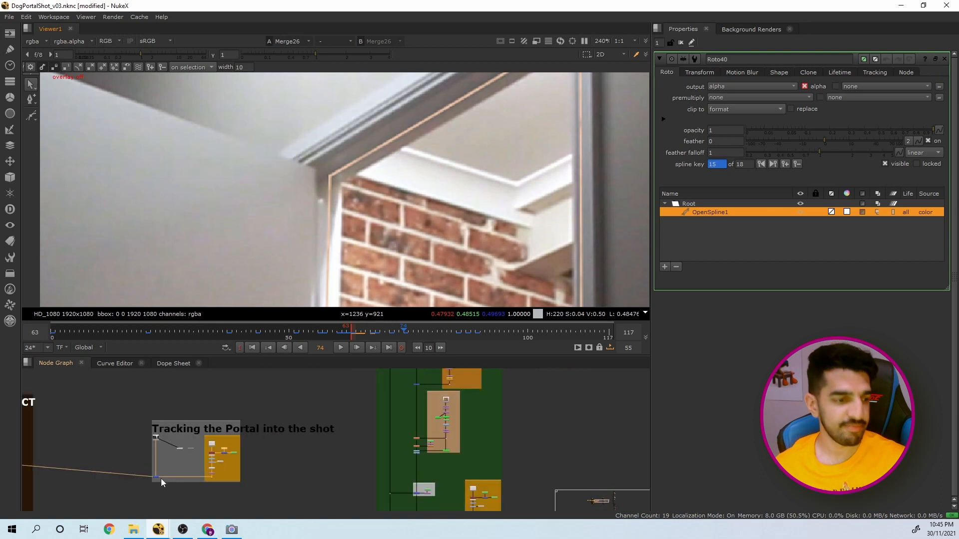
{"action": "scroll", "coordinate": [161, 478], "scroll_direction": "up", "scroll_amount": 2}
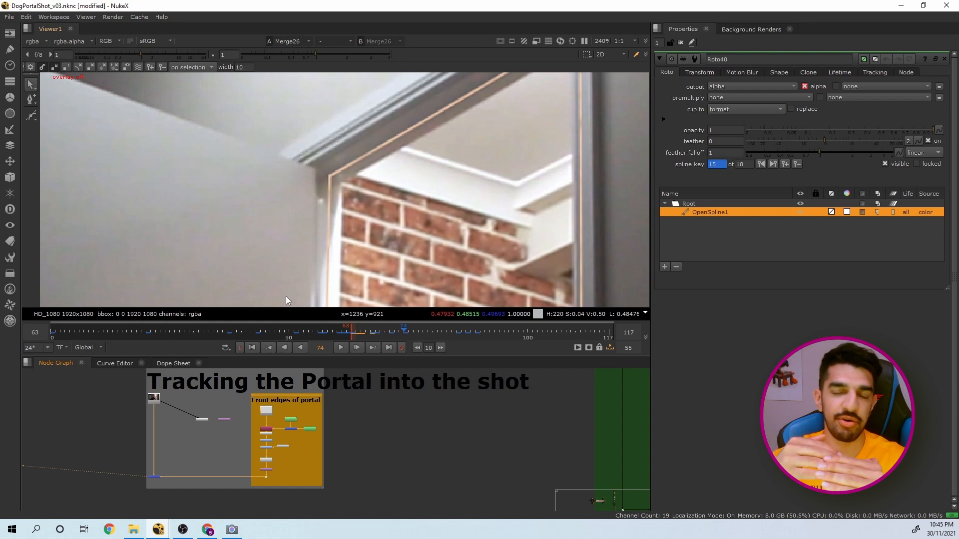
{"action": "scroll", "coordinate": [152, 444], "scroll_direction": "down", "scroll_amount": 4}
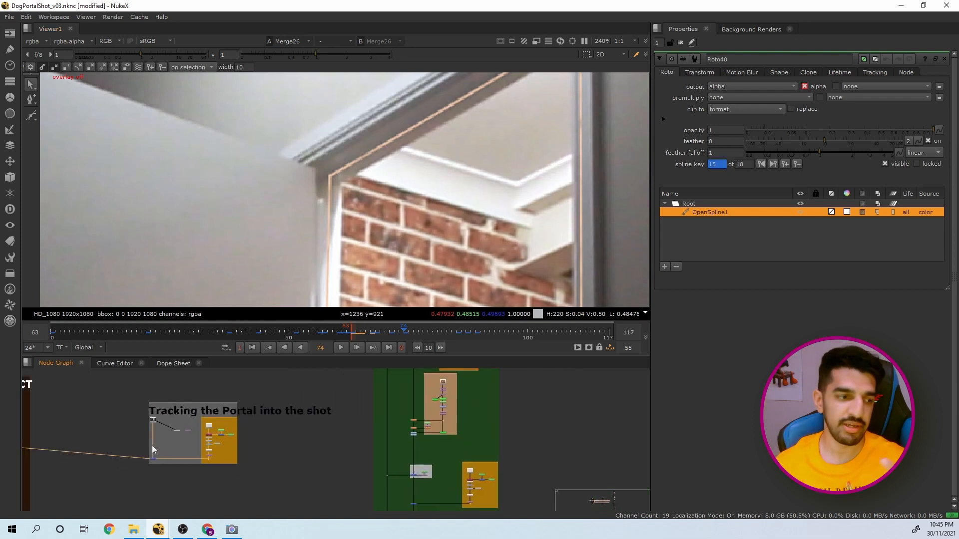
{"action": "middle_click_drag", "start_coordinate": [151, 445], "coordinate": [479, 410]}
{"action": "scroll", "coordinate": [334, 399], "scroll_direction": "up", "scroll_amount": 5}
{"action": "scroll", "coordinate": [320, 435], "scroll_direction": "down", "scroll_amount": 3}
{"action": "scroll", "coordinate": [299, 432], "scroll_direction": "up", "scroll_amount": 5}
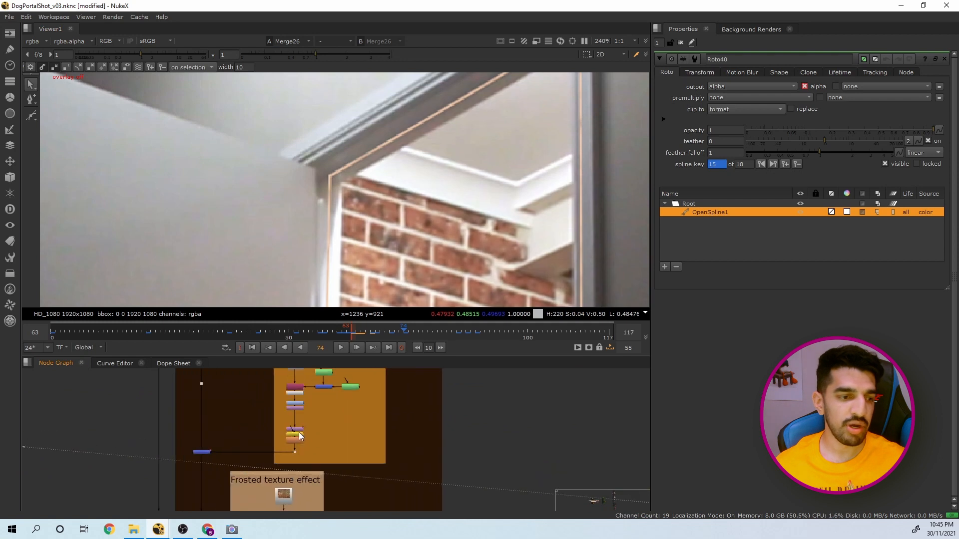
{"action": "left_click", "coordinate": [302, 444]}
{"action": "key", "text": "1"}
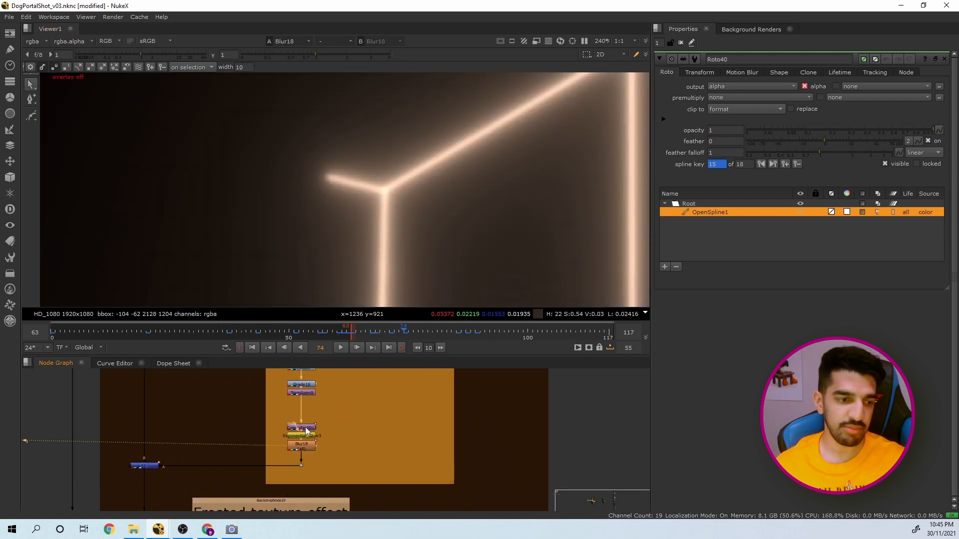
{"action": "left_click", "coordinate": [305, 429]}
{"action": "key", "text": "1"}
Trace the node graph from the portal effect's frosted texture branch over to the ROTO and Edge work group
{"action": "scroll", "coordinate": [301, 432], "scroll_direction": "down", "scroll_amount": 3}
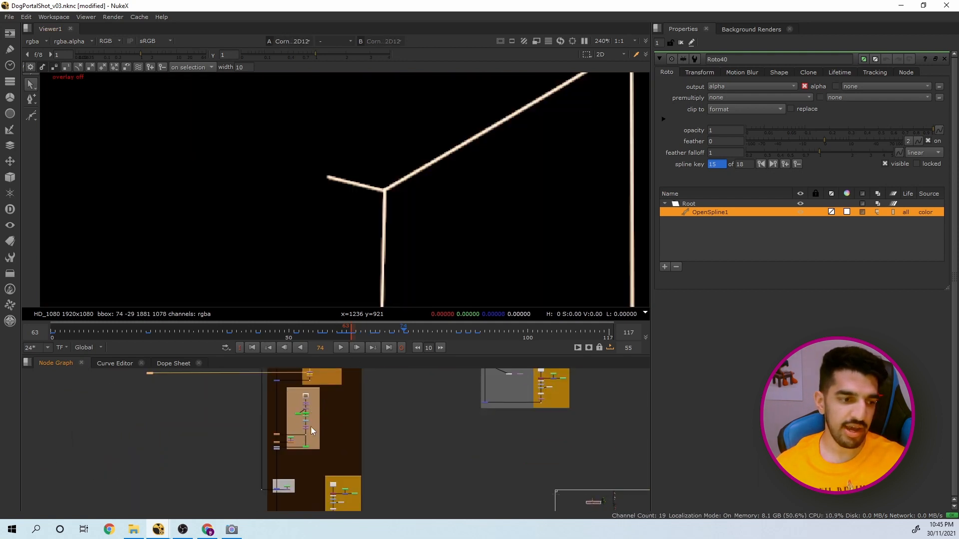
{"action": "scroll", "coordinate": [310, 427], "scroll_direction": "up", "scroll_amount": 4}
{"action": "scroll", "coordinate": [279, 427], "scroll_direction": "up", "scroll_amount": 3}
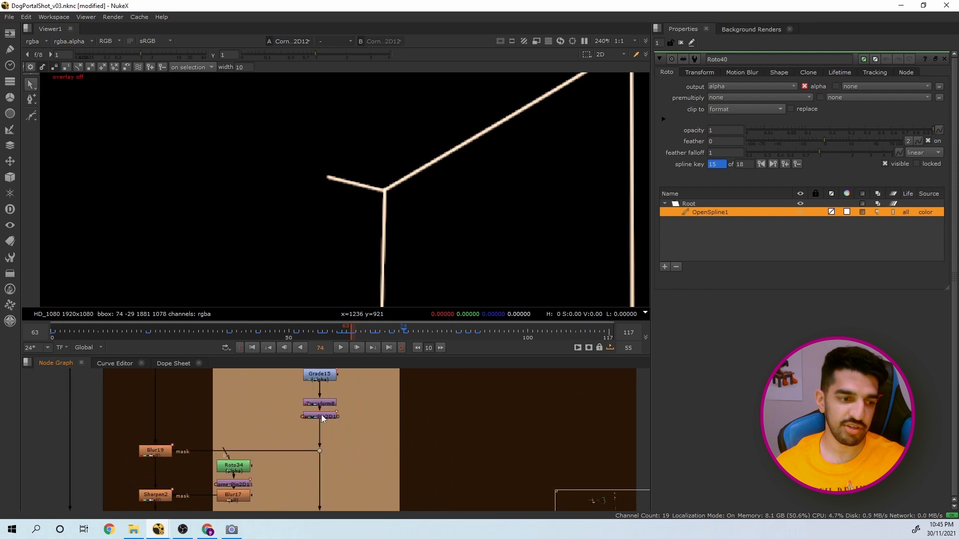
{"action": "scroll", "coordinate": [323, 419], "scroll_direction": "down", "scroll_amount": 6}
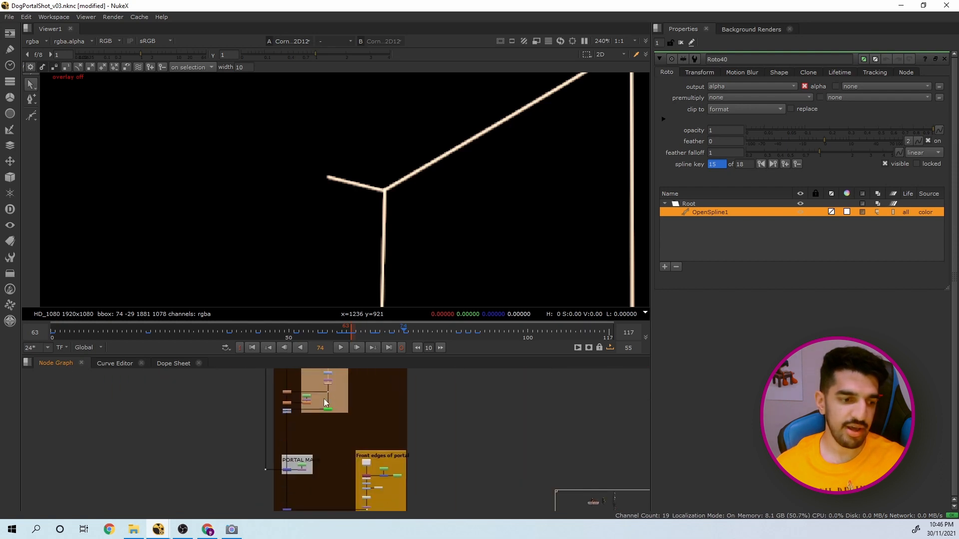
{"action": "scroll", "coordinate": [378, 447], "scroll_direction": "down", "scroll_amount": 4}
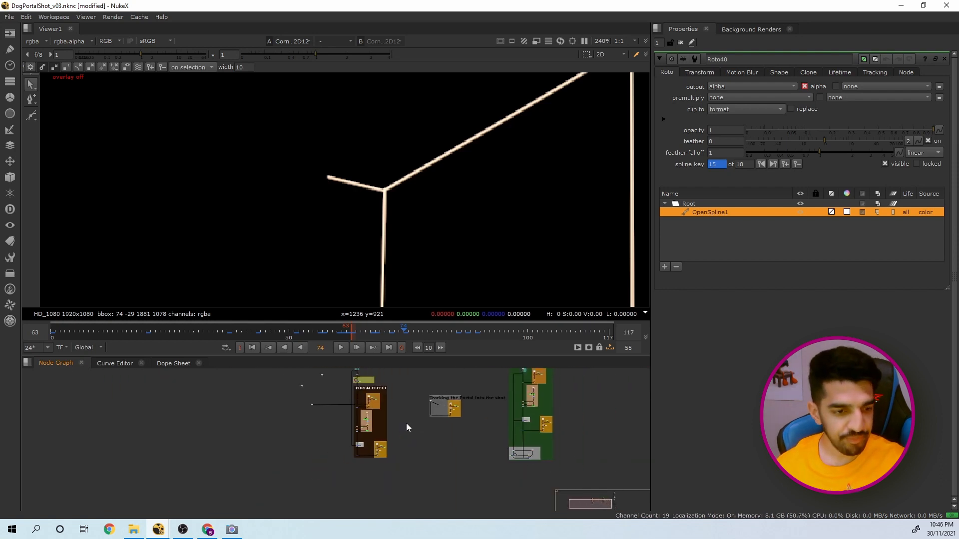
{"action": "scroll", "coordinate": [405, 415], "scroll_direction": "up", "scroll_amount": 4}
{"action": "middle_click_drag", "start_coordinate": [387, 394], "coordinate": [368, 432]}
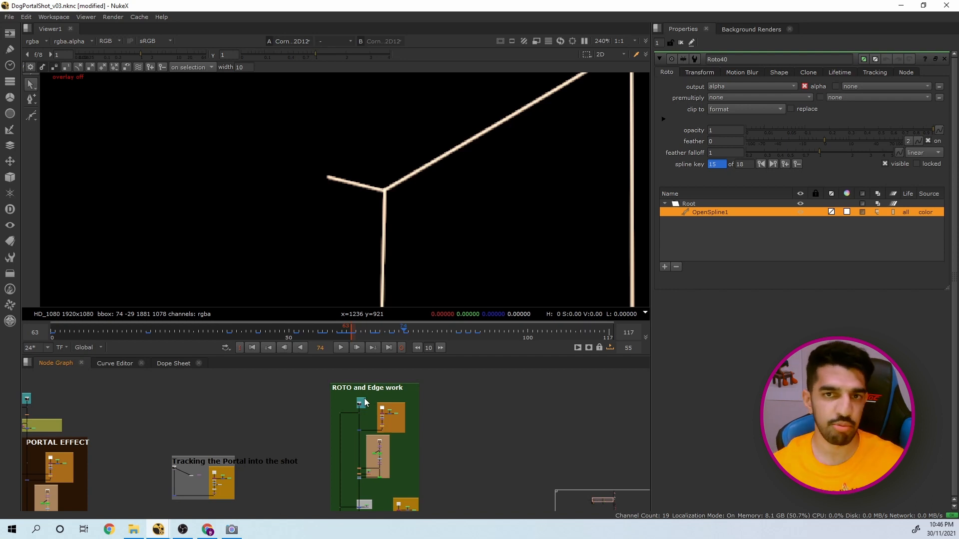
{"action": "scroll", "coordinate": [365, 402], "scroll_direction": "up", "scroll_amount": 1}
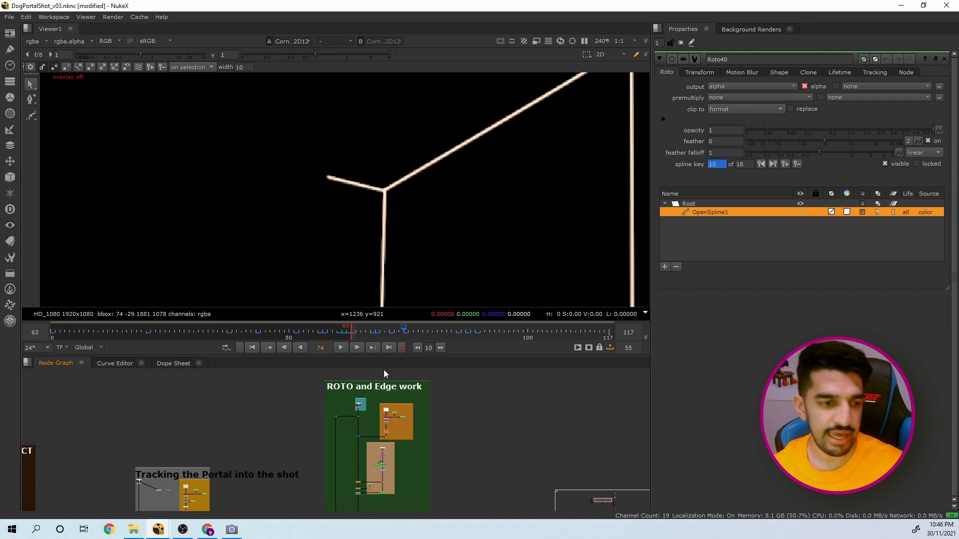
Enlarge the node graph area and view Merge30 below the plate in the ROTO and Edge work group, fitted to the viewer
{"action": "left_click_drag", "start_coordinate": [380, 355], "coordinate": [392, 283]}
{"action": "scroll", "coordinate": [377, 328], "scroll_direction": "down", "scroll_amount": 1}
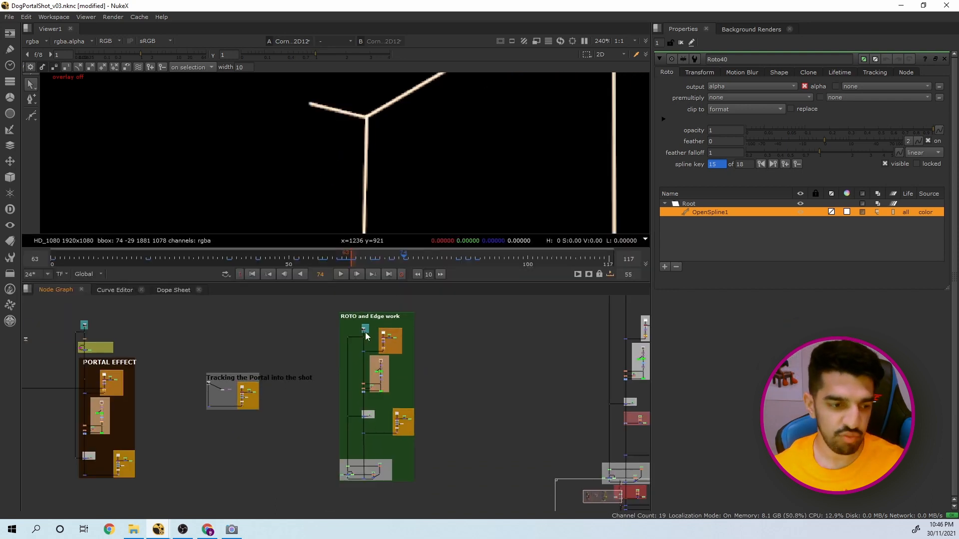
{"action": "scroll", "coordinate": [365, 336], "scroll_direction": "up", "scroll_amount": 2}
{"action": "left_click_drag", "start_coordinate": [345, 352], "coordinate": [387, 382]}
{"action": "key", "text": "1"}
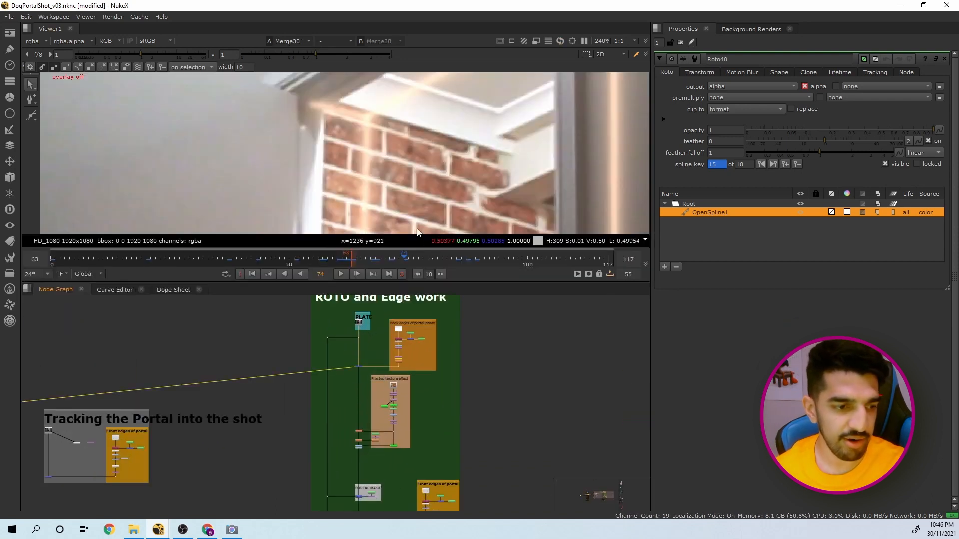
{"action": "key", "text": "f"}
View the outputs of the portal mask node and of Merge31, which adds the front edges, in the ROTO and Edge work group
{"action": "scroll", "coordinate": [360, 442], "scroll_direction": "up", "scroll_amount": 1}
{"action": "middle_click_drag", "start_coordinate": [360, 442], "coordinate": [376, 373]}
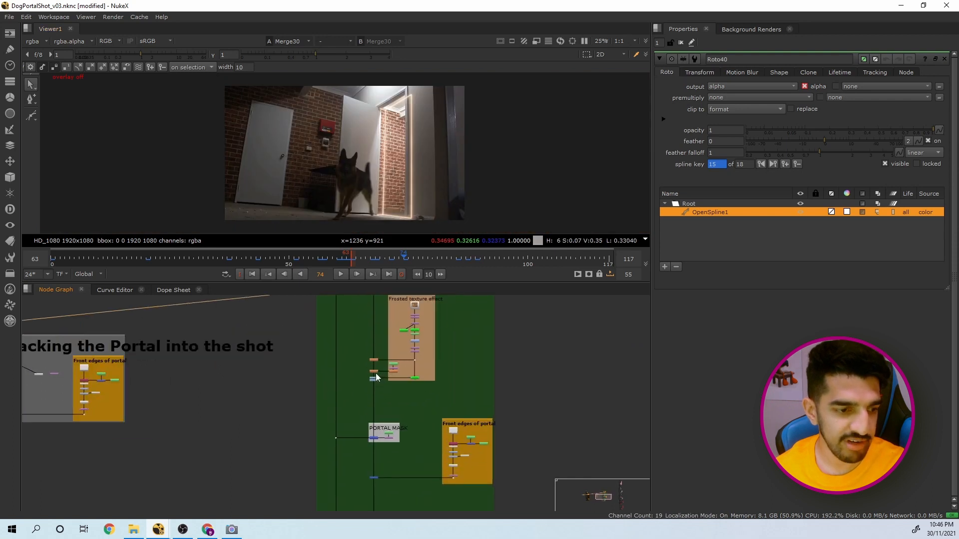
{"action": "scroll", "coordinate": [373, 439], "scroll_direction": "up", "scroll_amount": 1}
{"action": "left_click", "coordinate": [373, 439]}
{"action": "key", "text": "1"}
{"action": "middle_click_drag", "start_coordinate": [366, 482], "coordinate": [368, 424]}
{"action": "left_click_drag", "start_coordinate": [369, 424], "coordinate": [405, 448]}
{"action": "key", "text": "1"}
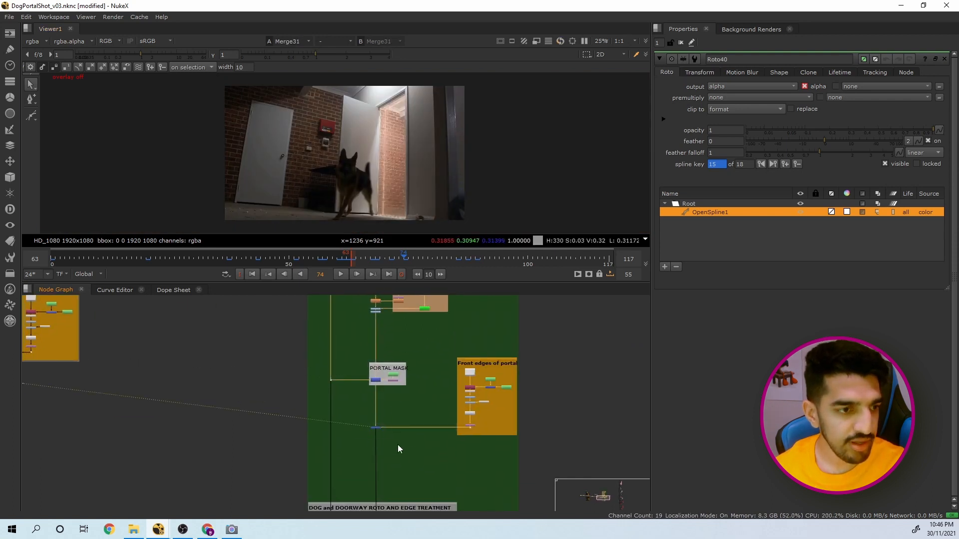
Examine the dog and the doorway in Merge31's output at frame 66
{"action": "scroll", "coordinate": [373, 170], "scroll_direction": "up", "scroll_amount": 2}
{"action": "scroll", "coordinate": [374, 416], "scroll_direction": "down", "scroll_amount": 1}
{"action": "middle_click_drag", "start_coordinate": [374, 416], "coordinate": [373, 370]}
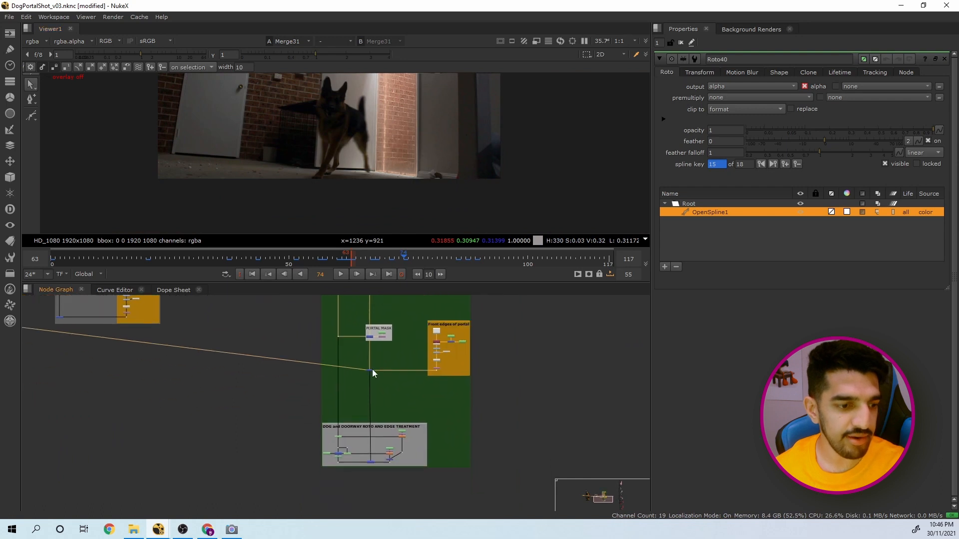
{"action": "left_click", "coordinate": [365, 257]}
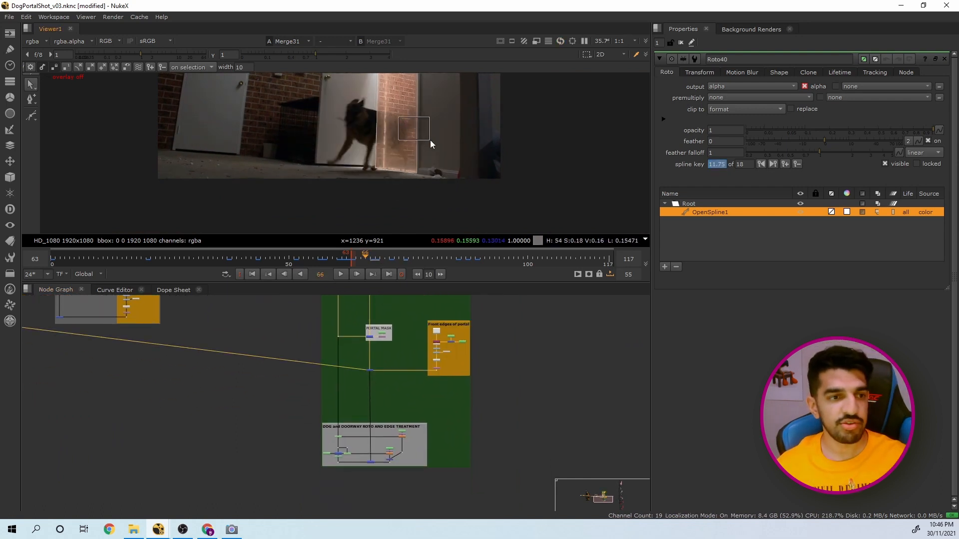
{"action": "middle_click_drag", "start_coordinate": [419, 149], "coordinate": [412, 190]}
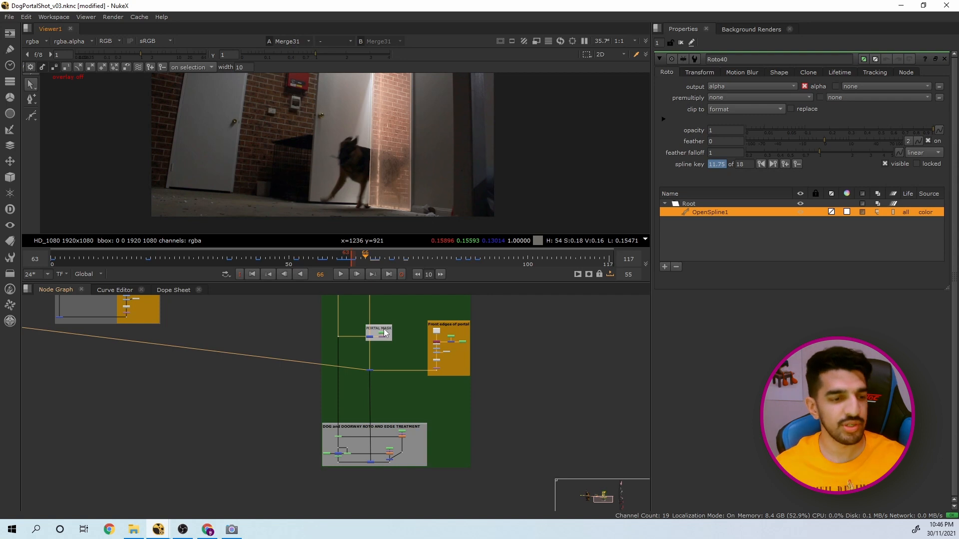
View the output of Keymix9 in the DOG and DOORWAY ROTO AND EDGE TREATMENT group
{"action": "scroll", "coordinate": [369, 457], "scroll_direction": "up", "scroll_amount": 3}
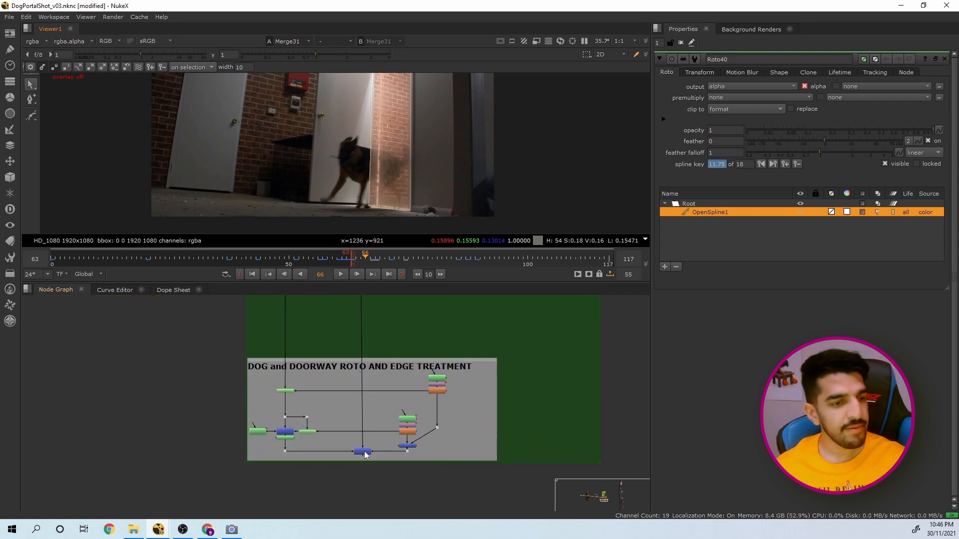
{"action": "left_click", "coordinate": [364, 452]}
{"action": "key", "text": "1"}
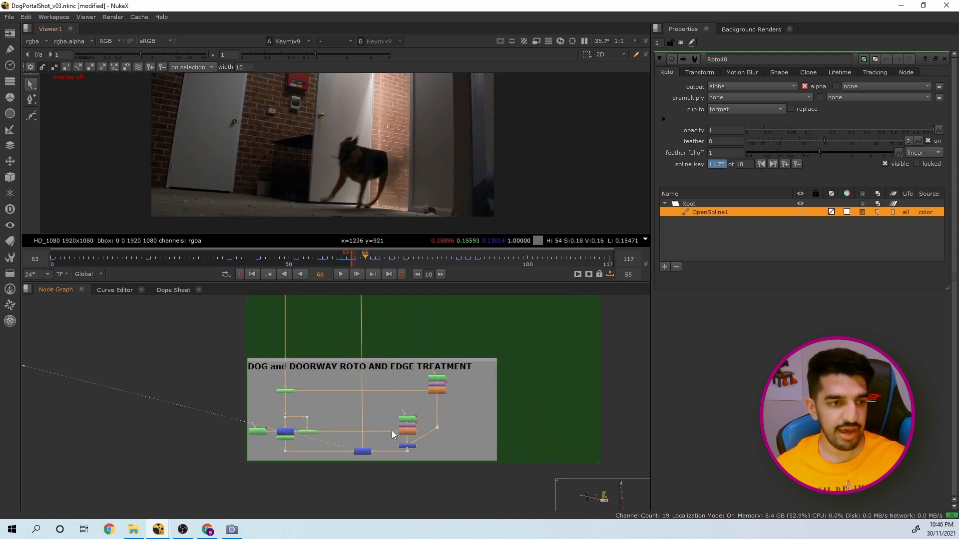
Open Roto41 and check how the dog passes the doorway edge, going back to frame 59
{"action": "scroll", "coordinate": [412, 417], "scroll_direction": "up", "scroll_amount": 2}
{"action": "double_click", "coordinate": [451, 360]}
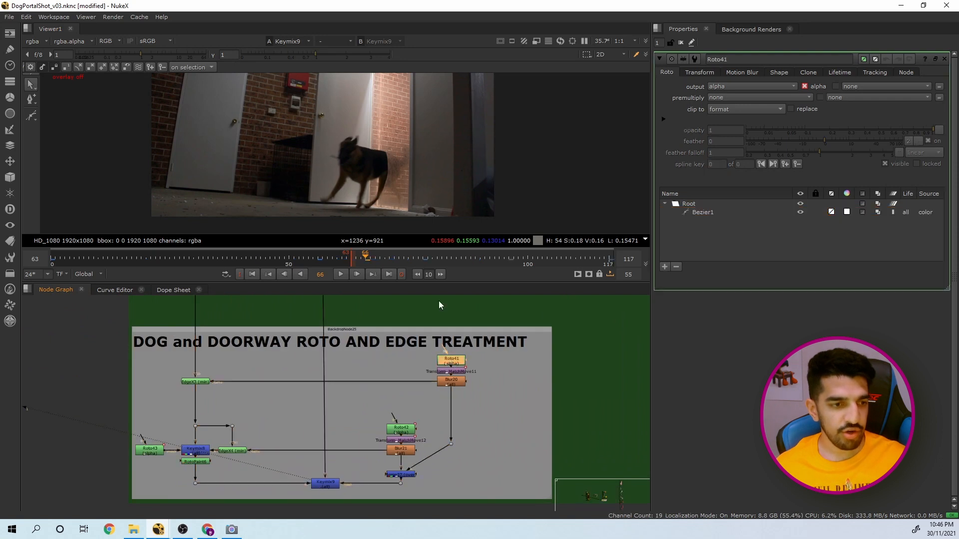
{"action": "left_click", "coordinate": [379, 259]}
{"action": "left_click_drag", "start_coordinate": [382, 260], "coordinate": [332, 253]}
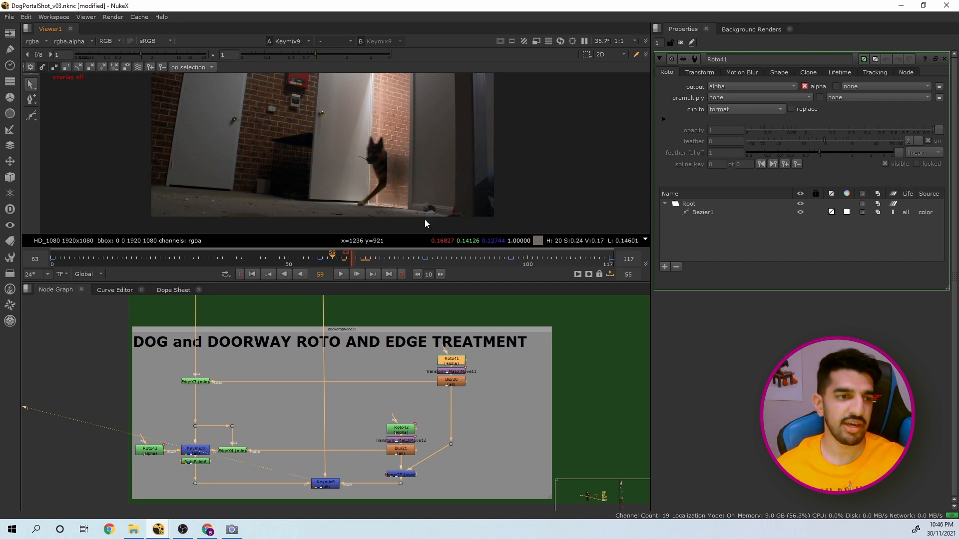
{"action": "scroll", "coordinate": [383, 170], "scroll_direction": "up", "scroll_amount": 2}
{"action": "scroll", "coordinate": [263, 351], "scroll_direction": "down", "scroll_amount": 3}
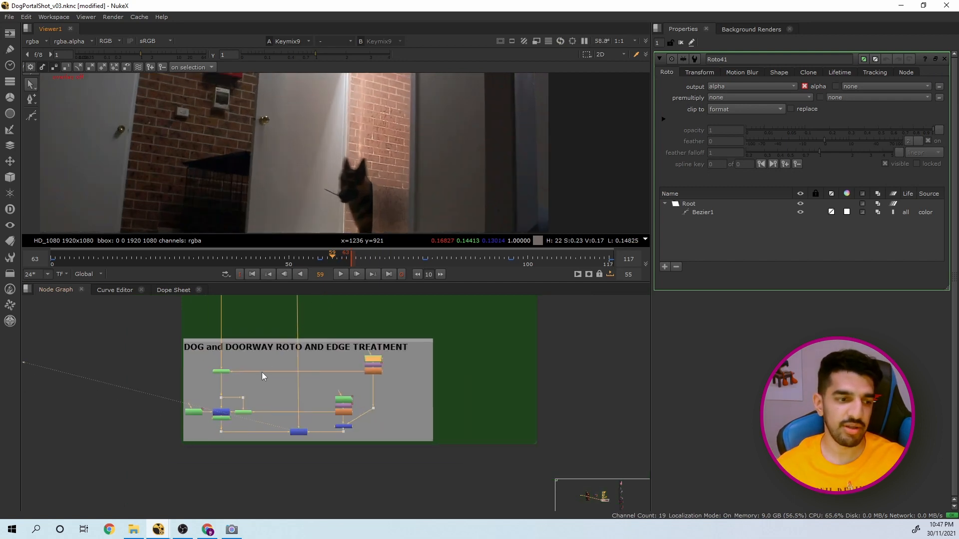
Disable both EdgeX nodes and the RotoPaint node in the dog and doorway treatment, and view Keymix9's output
{"action": "scroll", "coordinate": [274, 404], "scroll_direction": "up", "scroll_amount": 3}
{"action": "left_click", "coordinate": [311, 449]}
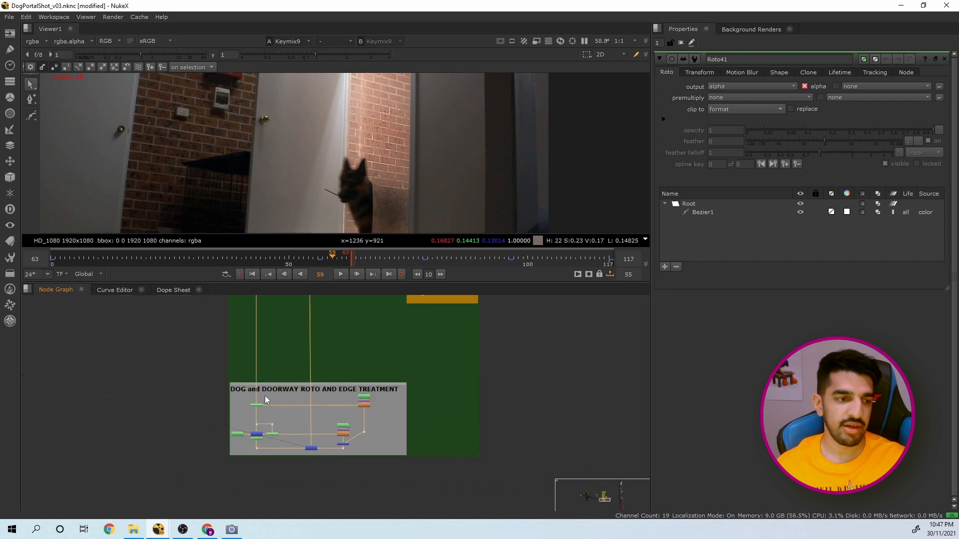
{"action": "scroll", "coordinate": [266, 400], "scroll_direction": "up", "scroll_amount": 1}
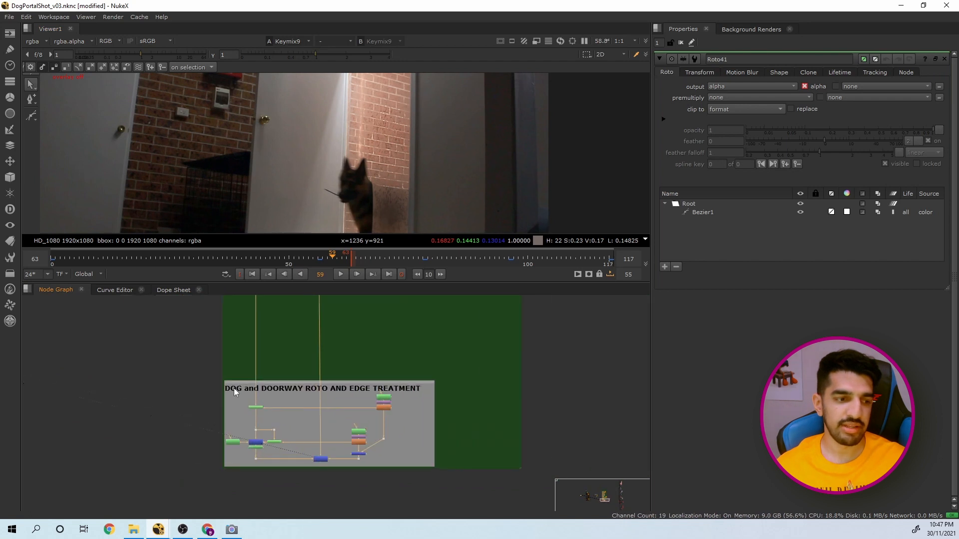
{"action": "left_click", "coordinate": [255, 407]}
{"action": "key", "text": "1"}
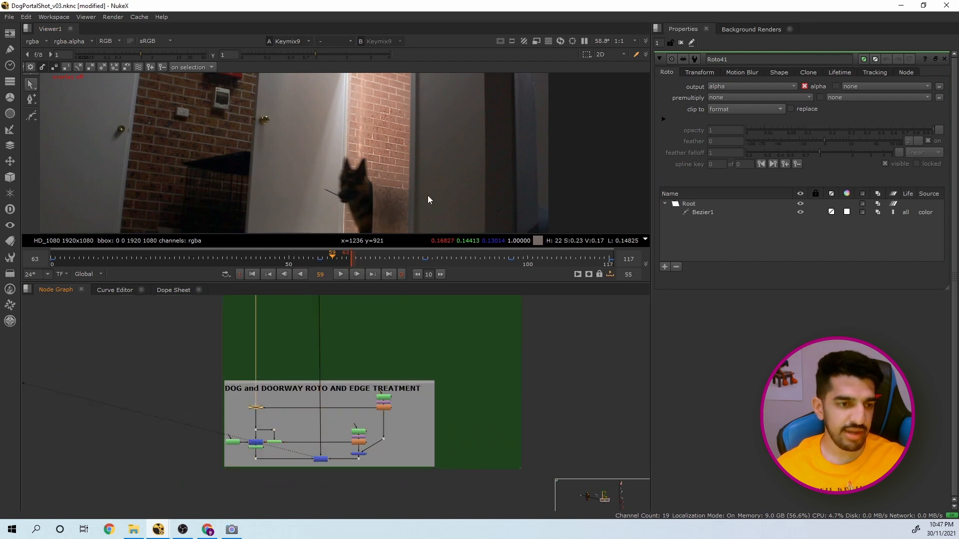
{"action": "scroll", "coordinate": [416, 182], "scroll_direction": "up", "scroll_amount": 2}
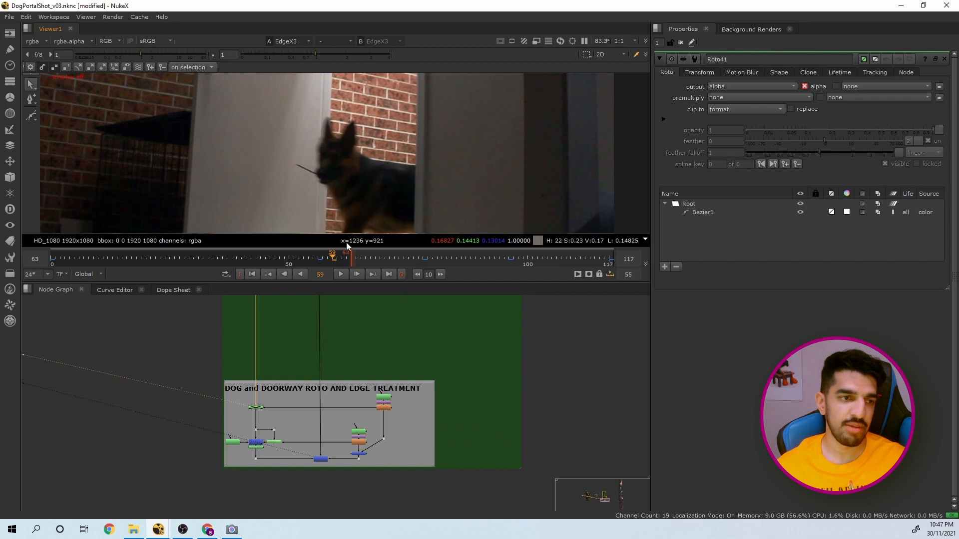
{"action": "left_click", "coordinate": [275, 442]}
{"action": "left_click", "coordinate": [321, 458]}
{"action": "key", "text": "1"}
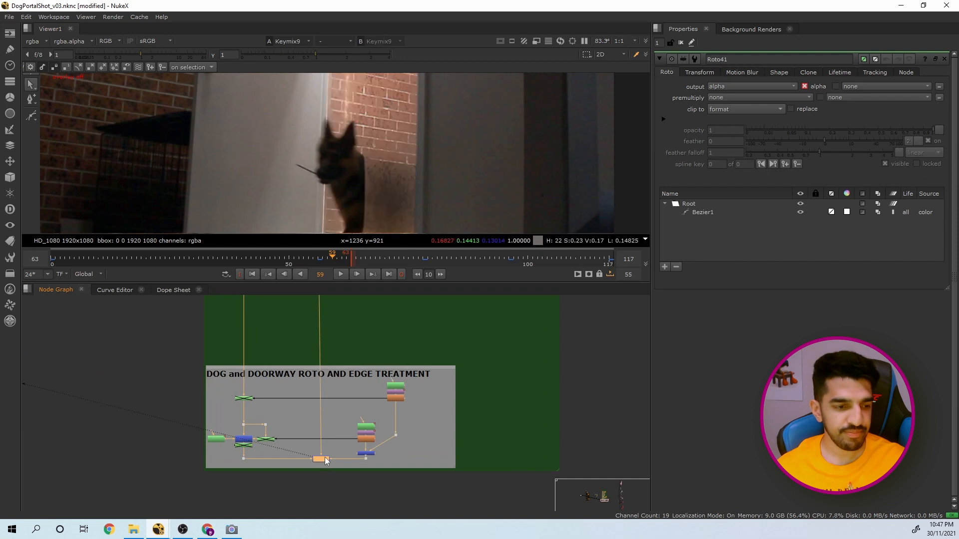
Open Roto42 and examine its shapes around the dog's head, body and leg at frame 59
{"action": "scroll", "coordinate": [378, 424], "scroll_direction": "up", "scroll_amount": 4}
{"action": "left_click", "coordinate": [366, 429]}
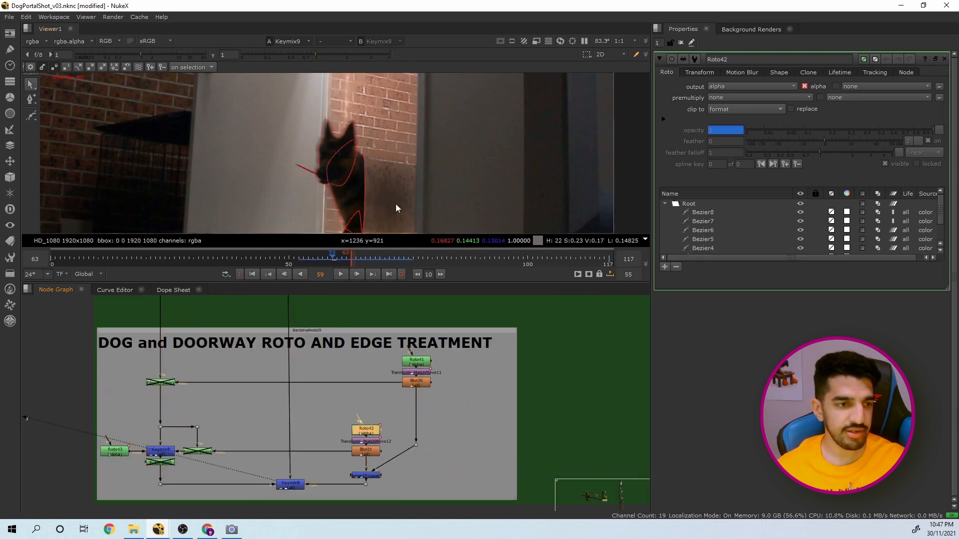
{"action": "scroll", "coordinate": [356, 174], "scroll_direction": "down", "scroll_amount": 2}
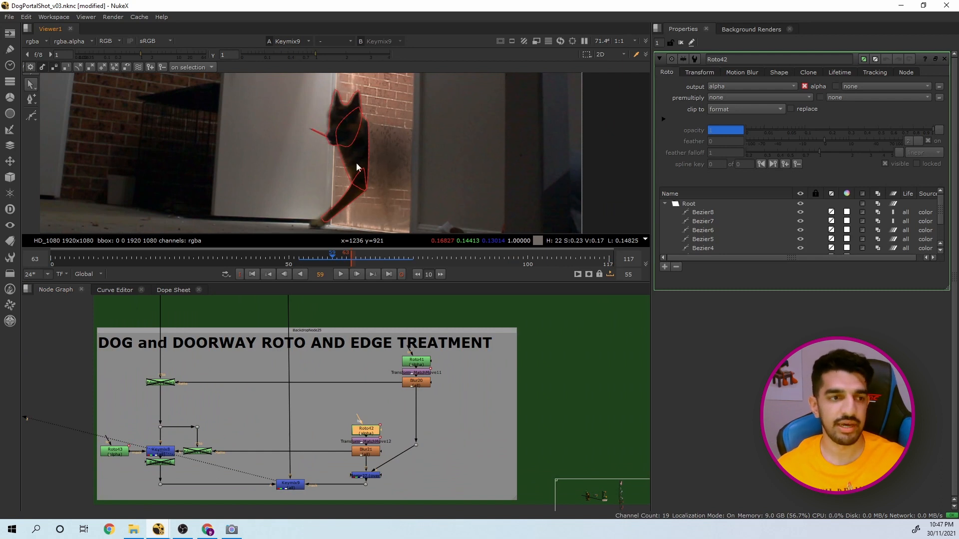
{"action": "scroll", "coordinate": [370, 118], "scroll_direction": "up", "scroll_amount": 4}
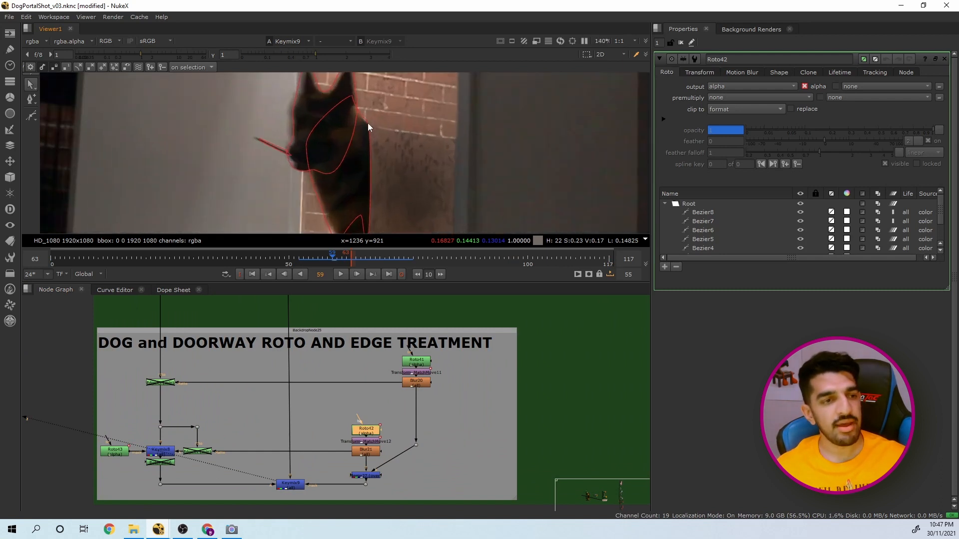
{"action": "scroll", "coordinate": [365, 100], "scroll_direction": "down", "scroll_amount": 1}
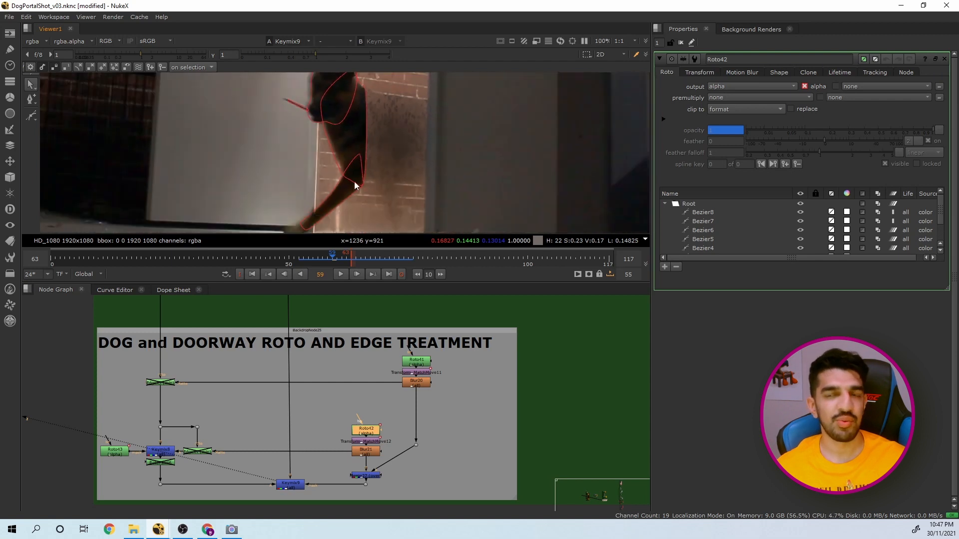
{"action": "scroll", "coordinate": [290, 335], "scroll_direction": "down", "scroll_amount": 3}
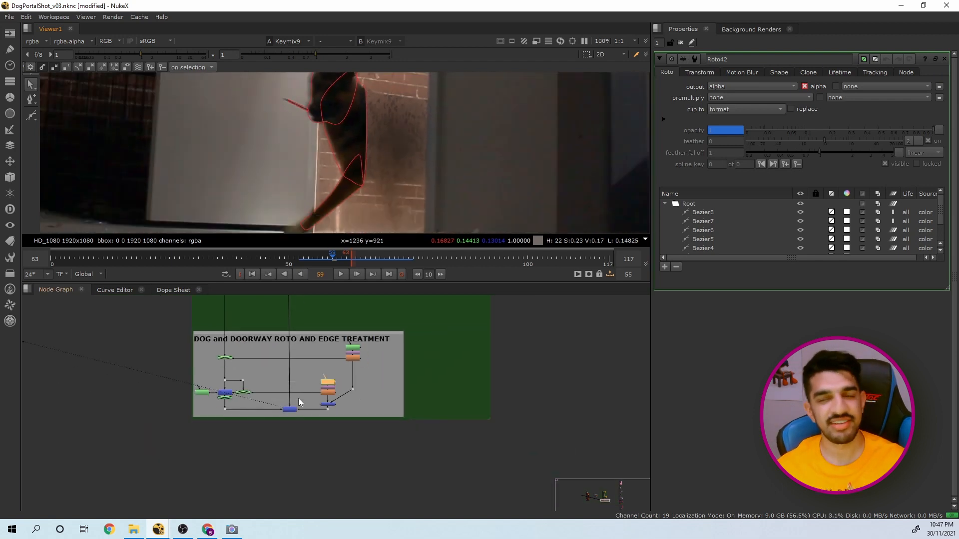
View Keymix8's output under the Roto42 shapes and go to frame 63
{"action": "left_click", "coordinate": [225, 393]}
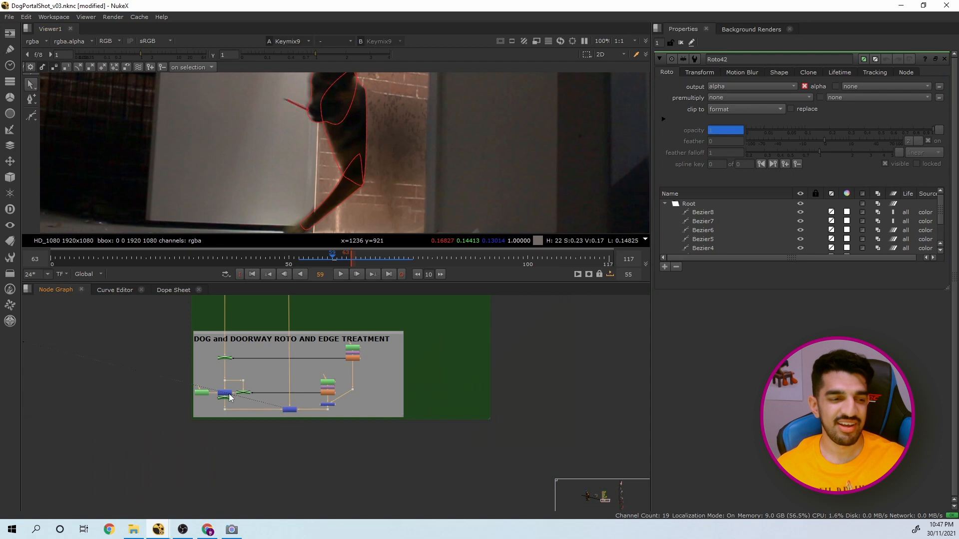
{"action": "key", "text": "1"}
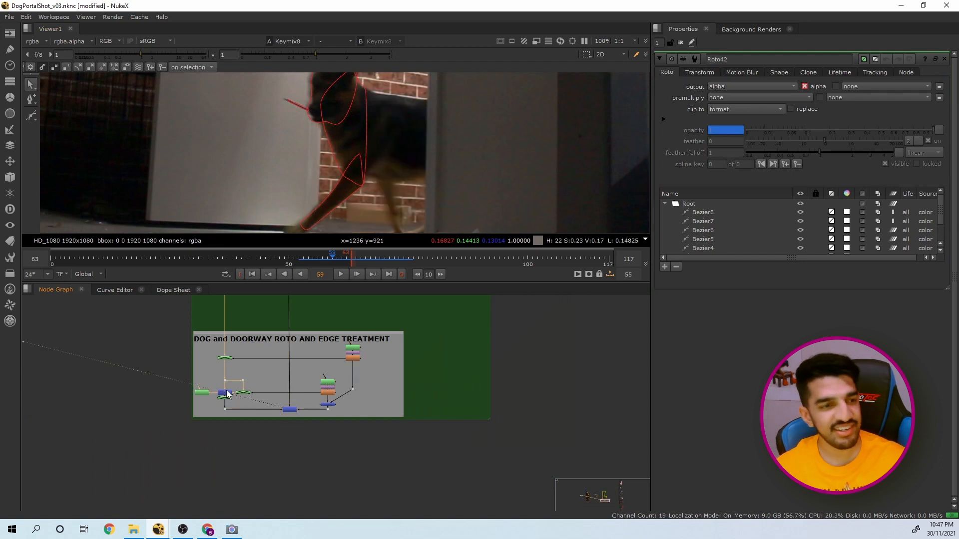
{"action": "scroll", "coordinate": [369, 145], "scroll_direction": "up", "scroll_amount": 1}
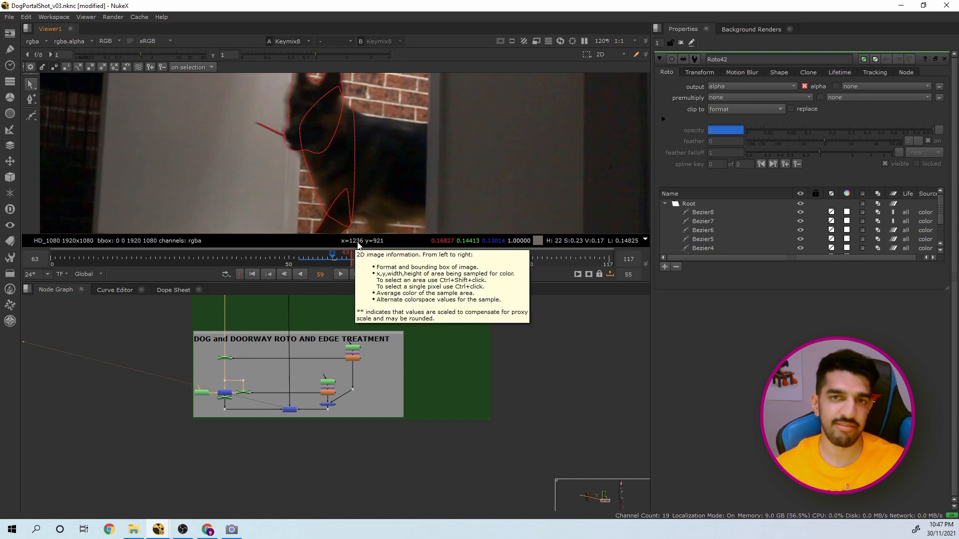
{"action": "mouse_move", "coordinate": [335, 259]}
{"action": "left_mouse_down"}
{"action": "mouse_move", "coordinate": [351, 263]}
{"action": "mouse_move", "coordinate": [326, 259]}
{"action": "mouse_move", "coordinate": [351, 268]}
{"action": "left_mouse_up"}
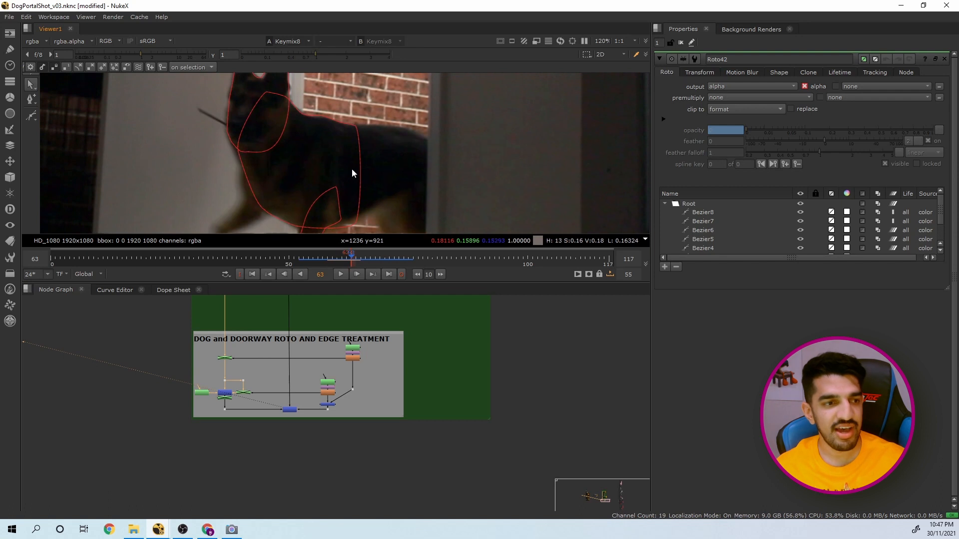
Select the Roto42 points along the dog body's rear edge, compare with overlays toggled, deselect them and recheck the outline around frame 63
{"action": "left_click_drag", "start_coordinate": [357, 131], "coordinate": [397, 244]}
{"action": "middle_click_drag", "start_coordinate": [398, 159], "coordinate": [408, 130]}
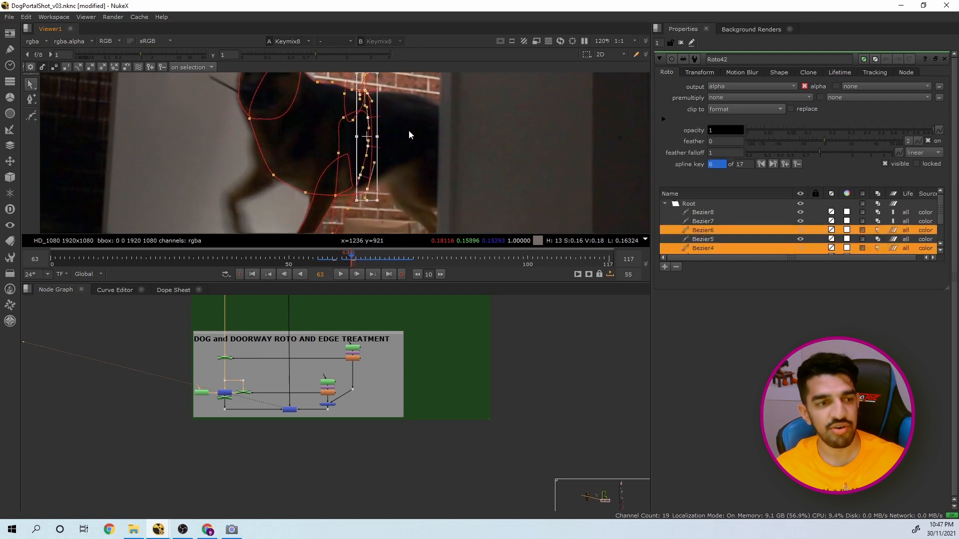
{"action": "scroll", "coordinate": [407, 132], "scroll_direction": "down", "scroll_amount": 1}
{"action": "key", "text": "q"}
{"action": "key", "text": "q"}
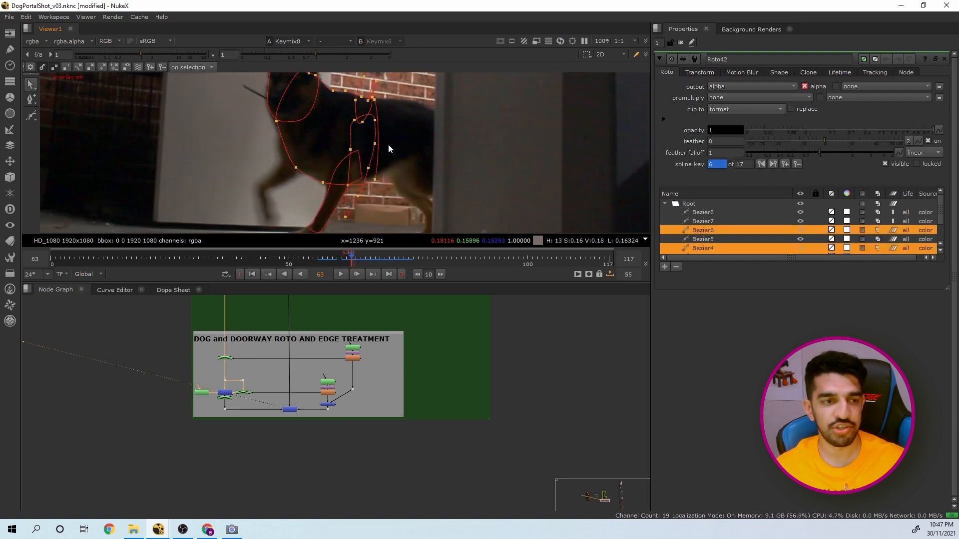
{"action": "left_click", "coordinate": [402, 132]}
{"action": "left_click", "coordinate": [364, 259]}
{"action": "left_click_drag", "start_coordinate": [364, 258], "coordinate": [353, 256]}
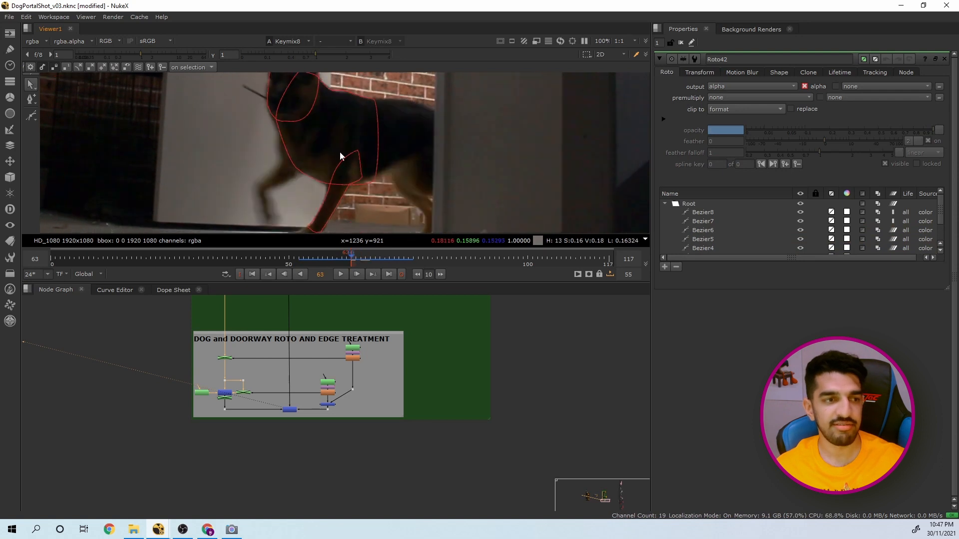
Examine the Roto42 shapes around the dog from frame 63 back to frame 58 and select the Bezier3 neck and chest shape
{"action": "middle_click_drag", "start_coordinate": [340, 152], "coordinate": [337, 206]}
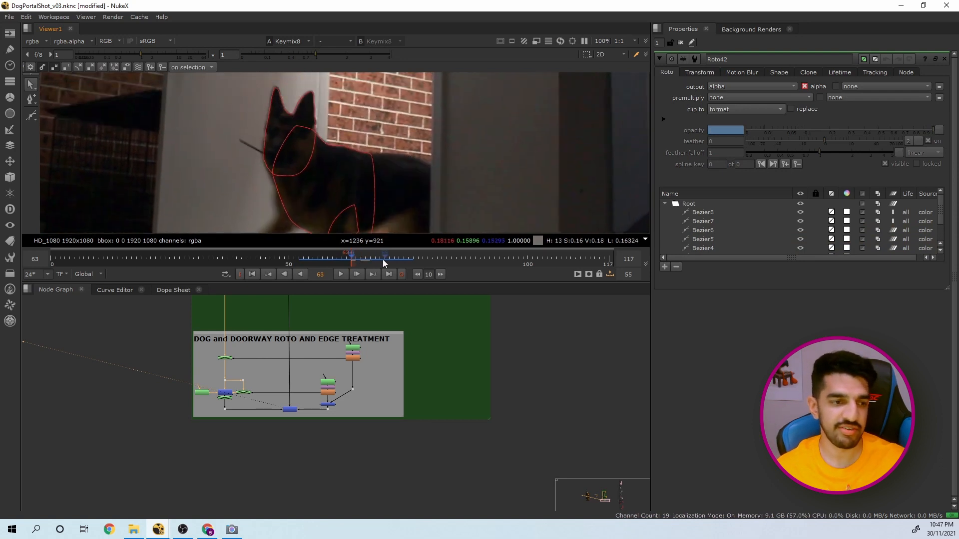
{"action": "left_click_drag", "start_coordinate": [382, 259], "coordinate": [352, 256]}
{"action": "middle_click_drag", "start_coordinate": [357, 130], "coordinate": [361, 105]}
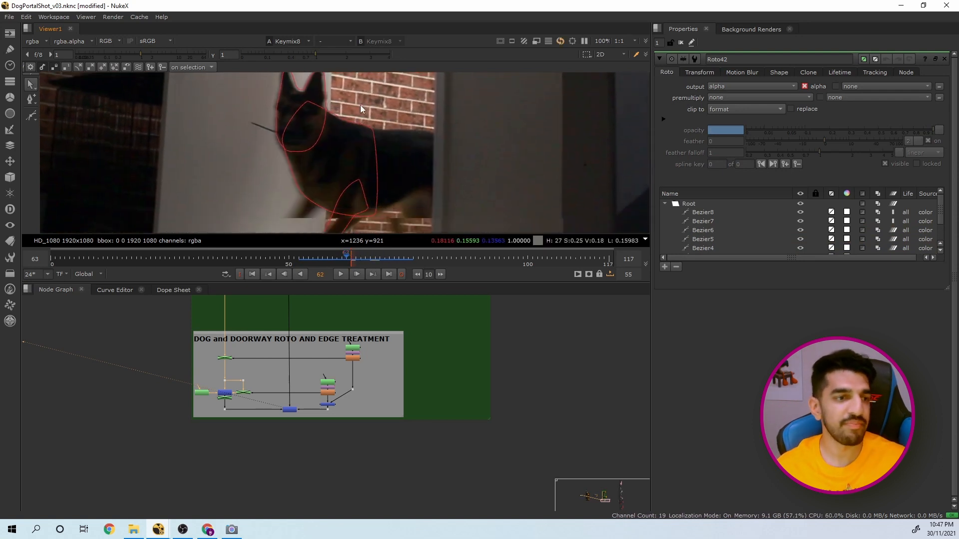
{"action": "scroll", "coordinate": [359, 223], "scroll_direction": "down", "scroll_amount": 1}
{"action": "middle_click_drag", "start_coordinate": [371, 195], "coordinate": [373, 163]}
{"action": "left_click_drag", "start_coordinate": [372, 258], "coordinate": [329, 257]}
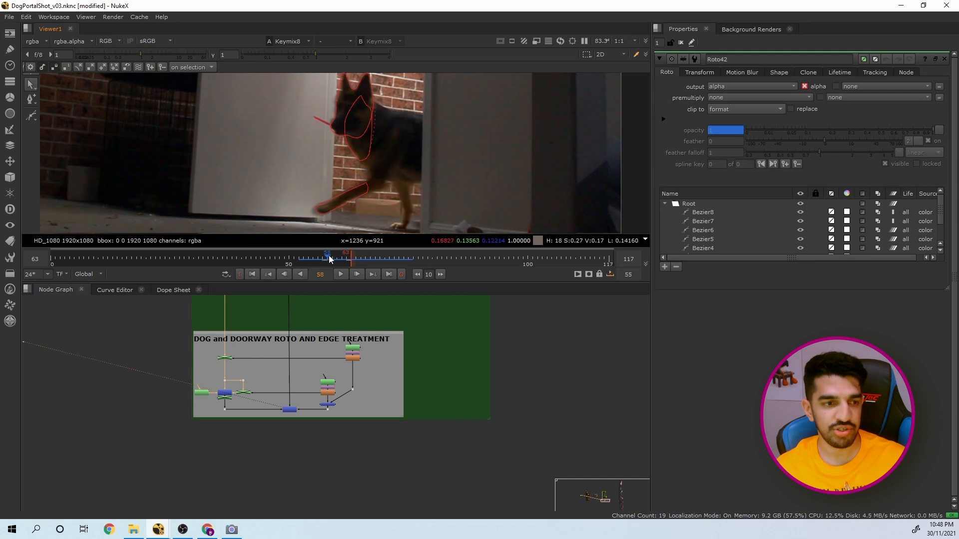
{"action": "scroll", "coordinate": [365, 186], "scroll_direction": "up", "scroll_amount": 1}
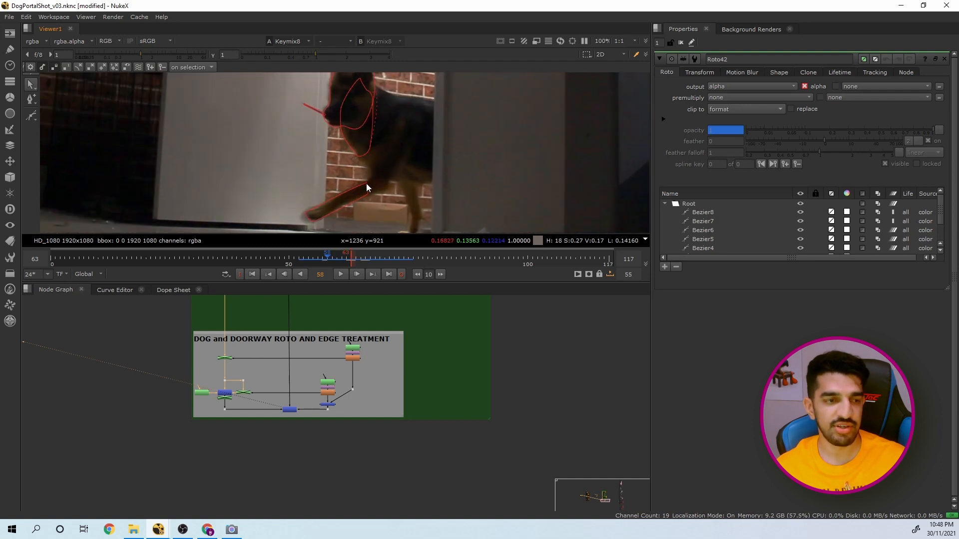
{"action": "left_click", "coordinate": [364, 192]}
{"action": "left_click", "coordinate": [356, 154]}
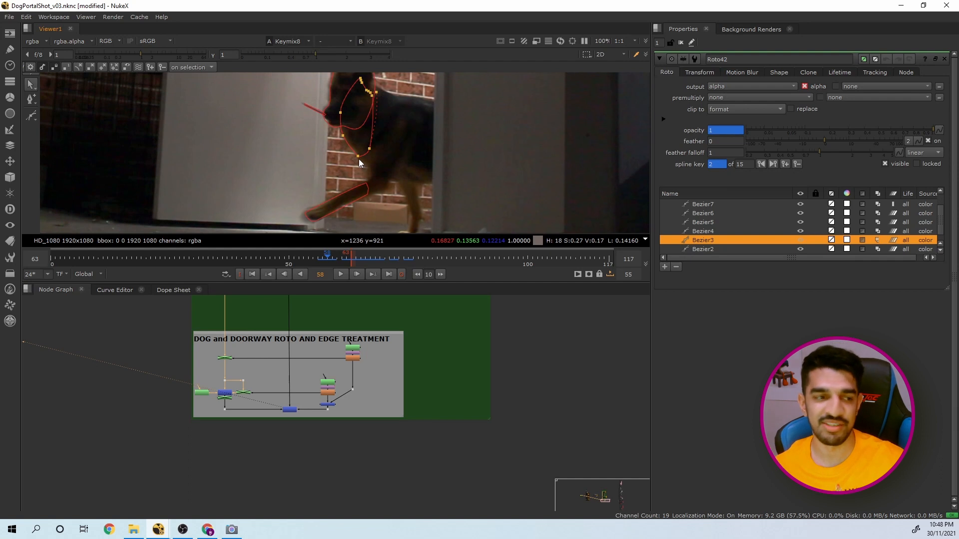
View Keymix9's output at frame 58 with the overlays hidden
{"action": "scroll", "coordinate": [302, 391], "scroll_direction": "up", "scroll_amount": 5}
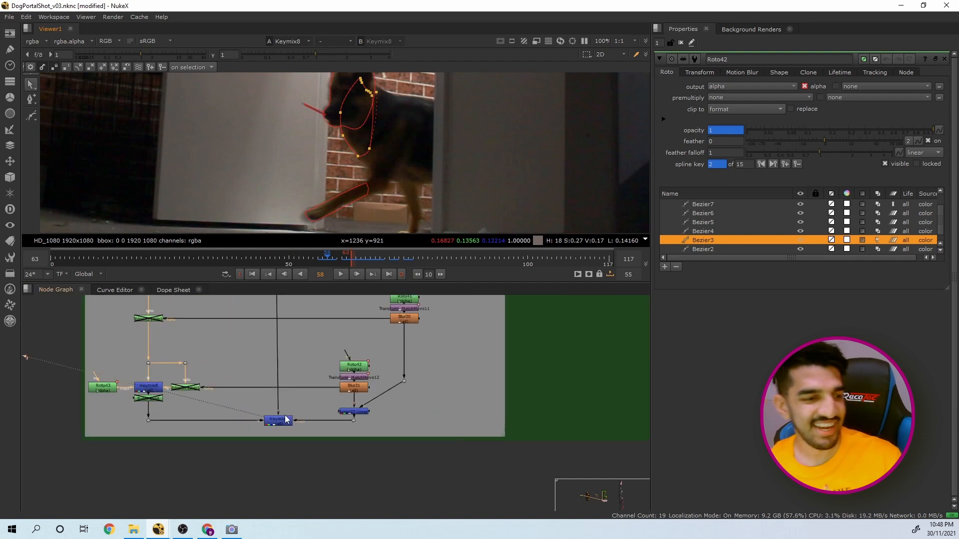
{"action": "left_click", "coordinate": [279, 421]}
{"action": "key", "text": "1"}
{"action": "middle_click_drag", "start_coordinate": [371, 136], "coordinate": [380, 146]}
{"action": "scroll", "coordinate": [377, 150], "scroll_direction": "down", "scroll_amount": 1}
{"action": "key", "text": "q"}
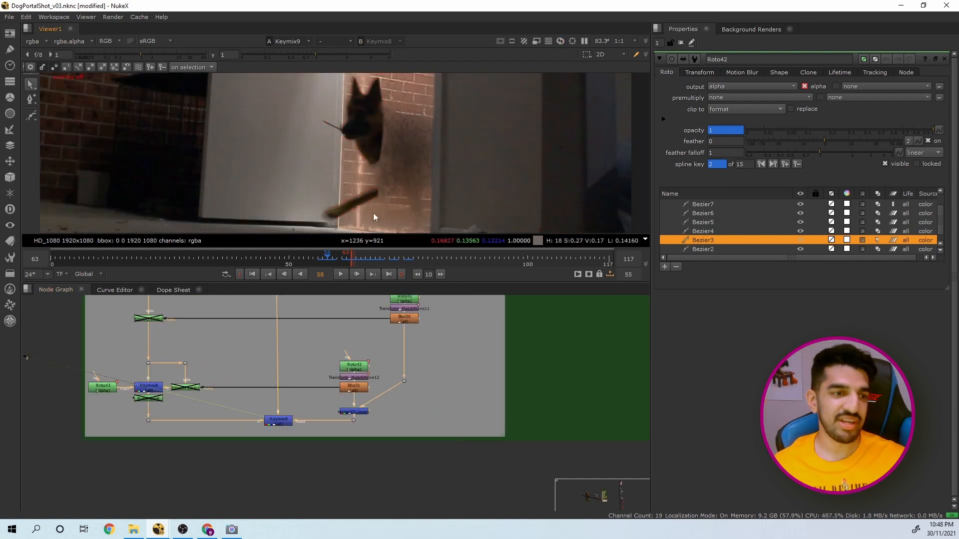
Go to frame 55, enlarge the viewer area and examine the bright brick remnants along the dog's ear edges
{"action": "left_click_drag", "start_coordinate": [335, 252], "coordinate": [313, 253]}
{"action": "scroll", "coordinate": [250, 349], "scroll_direction": "down", "scroll_amount": 4}
{"action": "scroll", "coordinate": [380, 108], "scroll_direction": "up", "scroll_amount": 3}
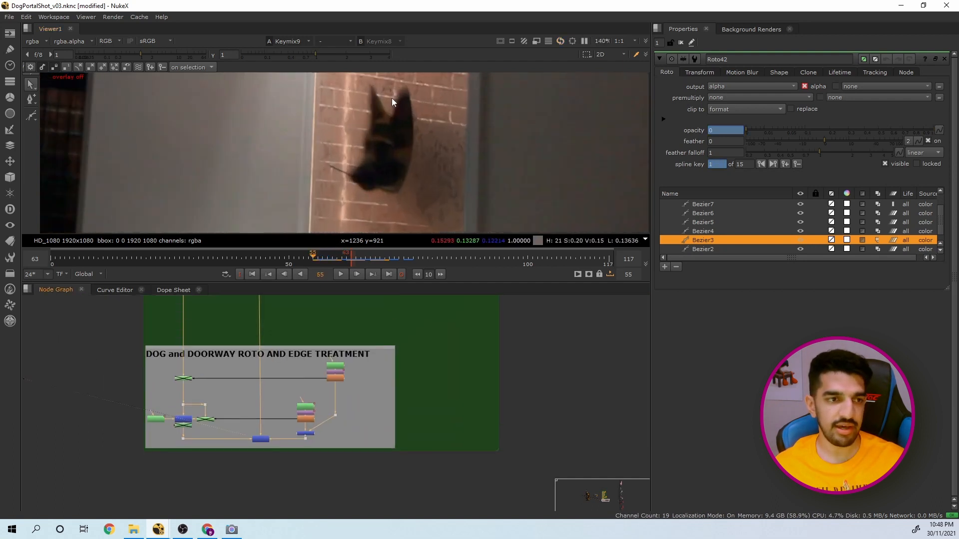
{"action": "scroll", "coordinate": [351, 307], "scroll_direction": "down", "scroll_amount": 4}
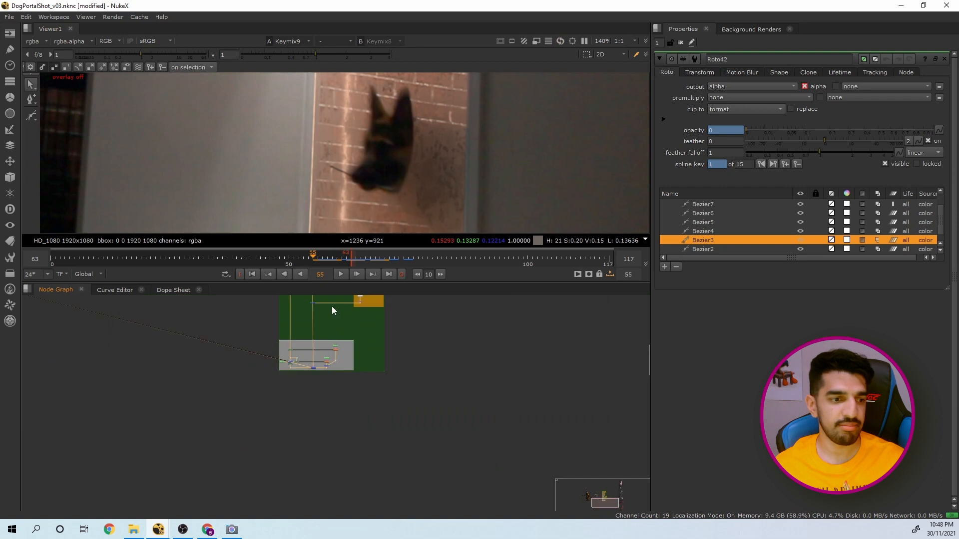
{"action": "middle_click_drag", "start_coordinate": [394, 144], "coordinate": [385, 174]}
{"action": "scroll", "coordinate": [378, 130], "scroll_direction": "up", "scroll_amount": 3}
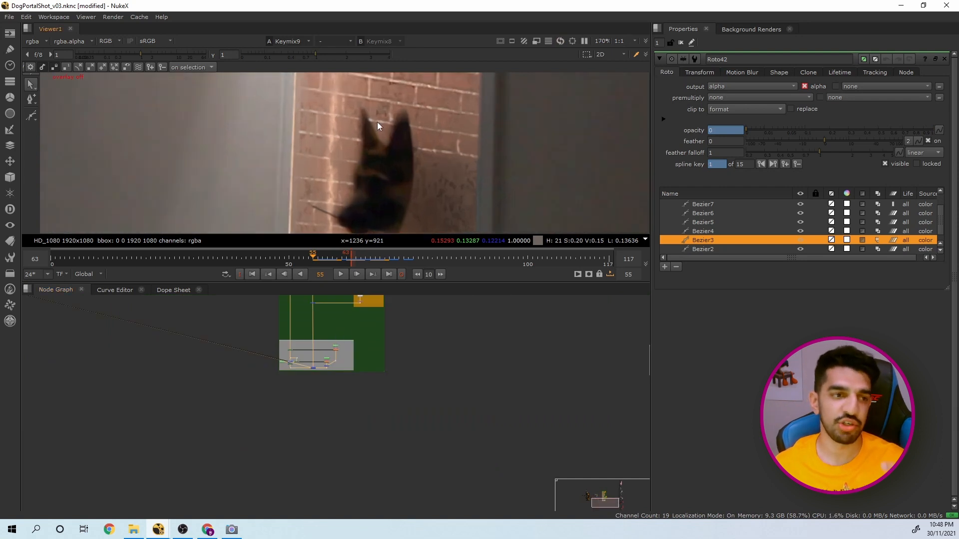
{"action": "scroll", "coordinate": [301, 320], "scroll_direction": "down", "scroll_amount": 3}
{"action": "scroll", "coordinate": [278, 314], "scroll_direction": "up", "scroll_amount": 3}
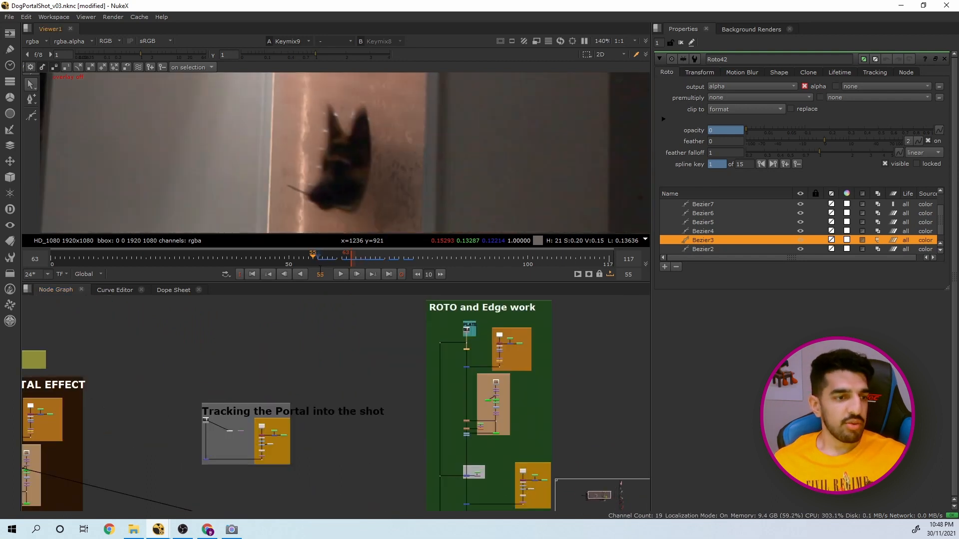
{"action": "left_click_drag", "start_coordinate": [313, 282], "coordinate": [315, 345]}
{"action": "scroll", "coordinate": [388, 208], "scroll_direction": "down", "scroll_amount": 2}
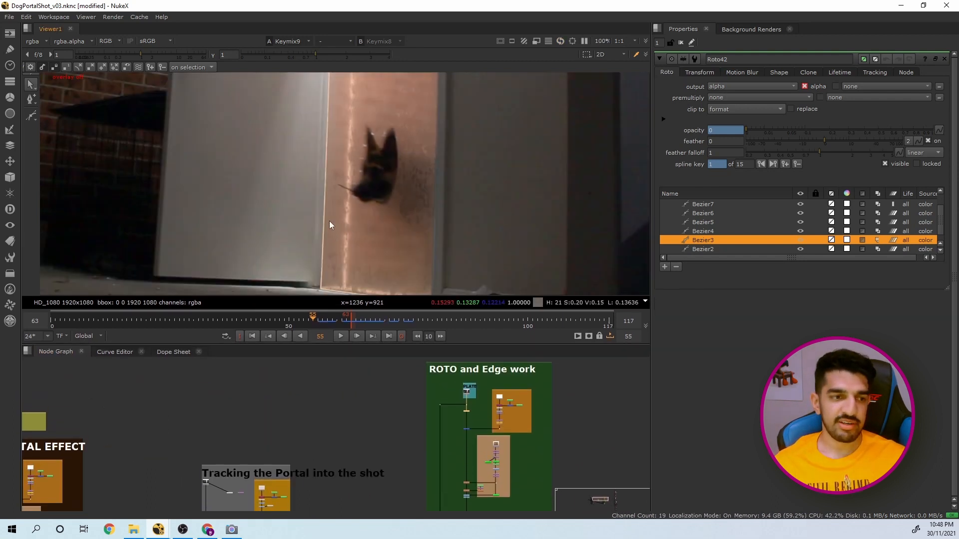
{"action": "scroll", "coordinate": [361, 129], "scroll_direction": "up", "scroll_amount": 5}
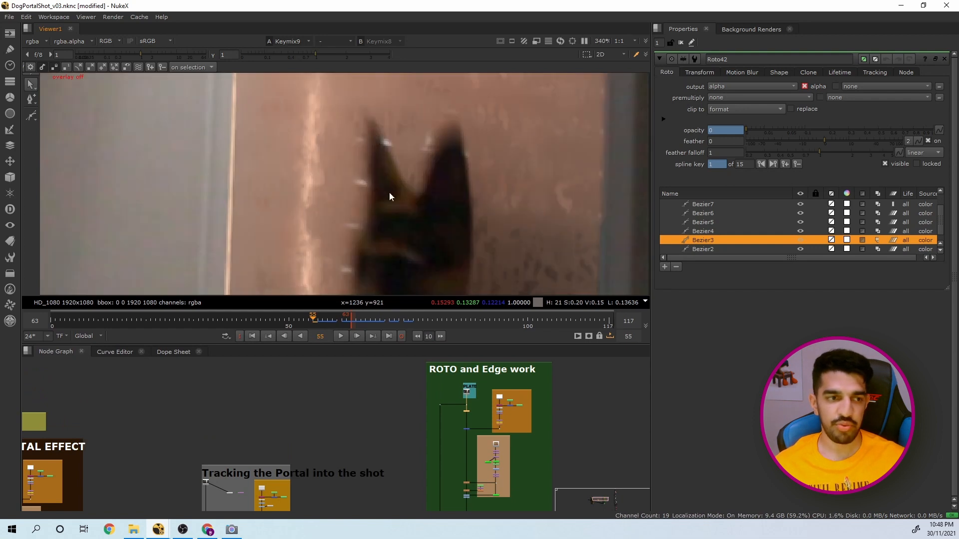
{"action": "scroll", "coordinate": [383, 182], "scroll_direction": "down", "scroll_amount": 2}
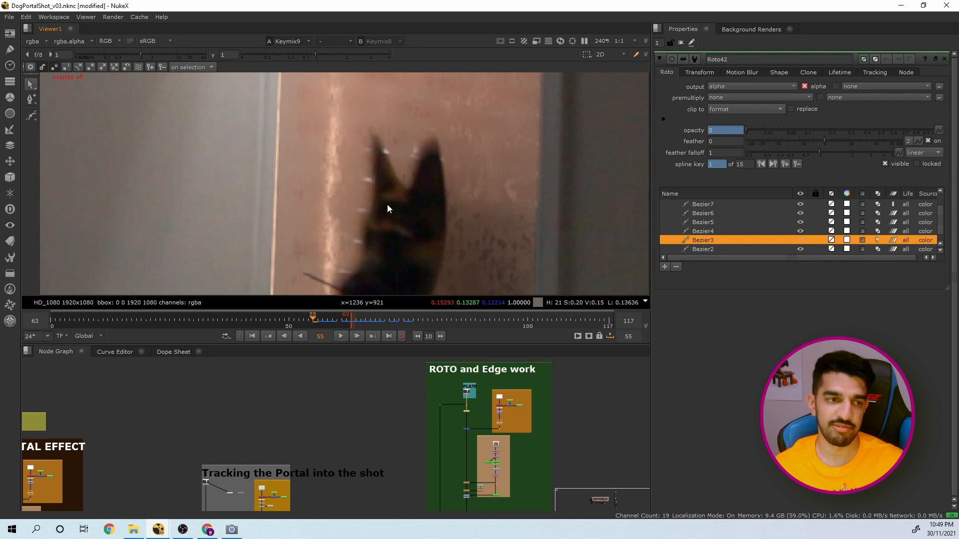
{"action": "scroll", "coordinate": [335, 444], "scroll_direction": "down", "scroll_amount": 3}
{"action": "scroll", "coordinate": [430, 475], "scroll_direction": "down", "scroll_amount": 1}
{"action": "middle_click_drag", "start_coordinate": [430, 476], "coordinate": [419, 443]}
{"action": "scroll", "coordinate": [407, 486], "scroll_direction": "up", "scroll_amount": 2}
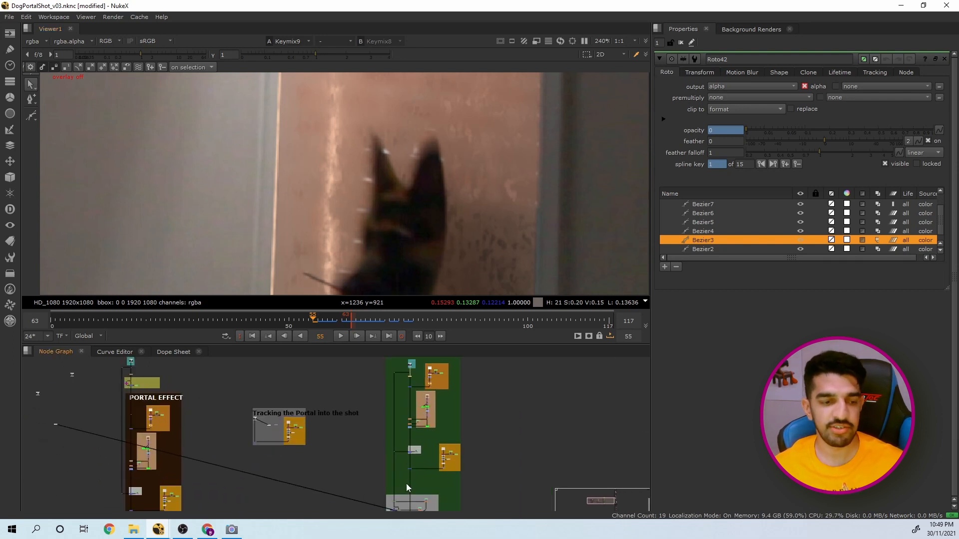
{"action": "middle_click_drag", "start_coordinate": [403, 505], "coordinate": [389, 438]}
{"action": "scroll", "coordinate": [388, 439], "scroll_direction": "up", "scroll_amount": 5}
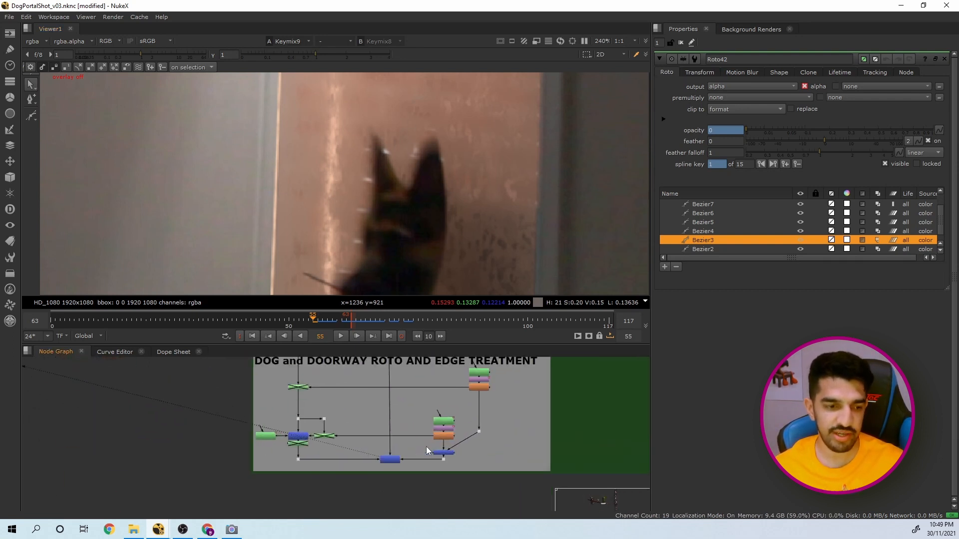
{"action": "left_click", "coordinate": [390, 464]}
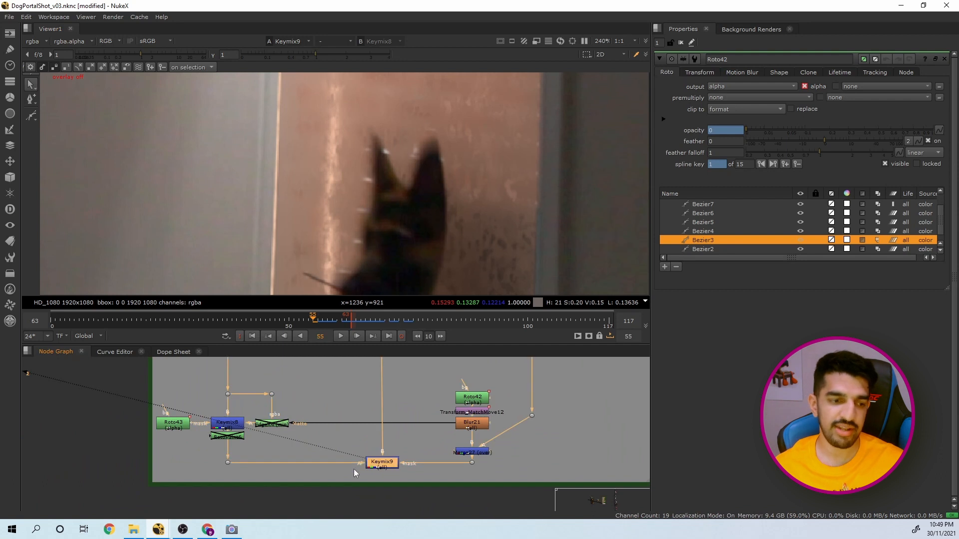
{"action": "left_click", "coordinate": [257, 455]}
{"action": "key", "text": "o"}
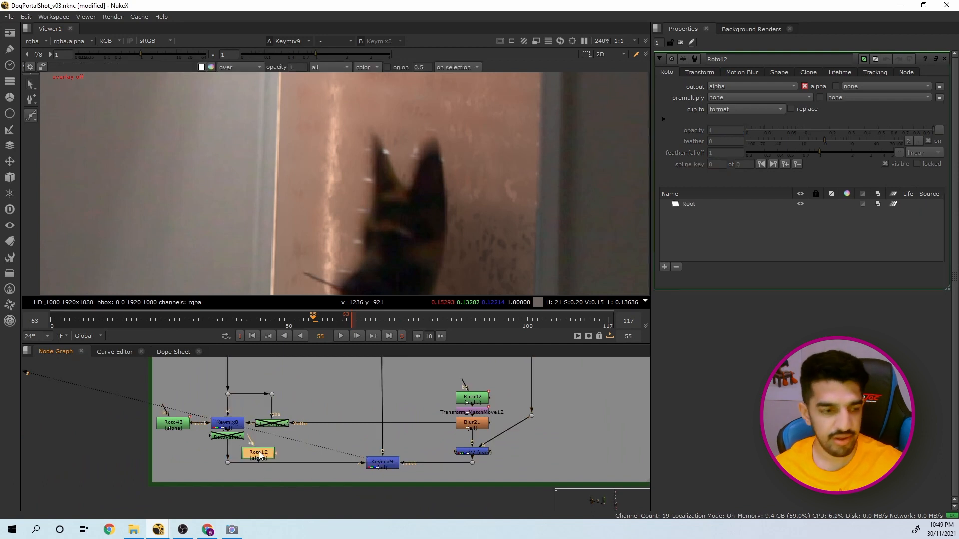
{"action": "key", "text": "Delete"}
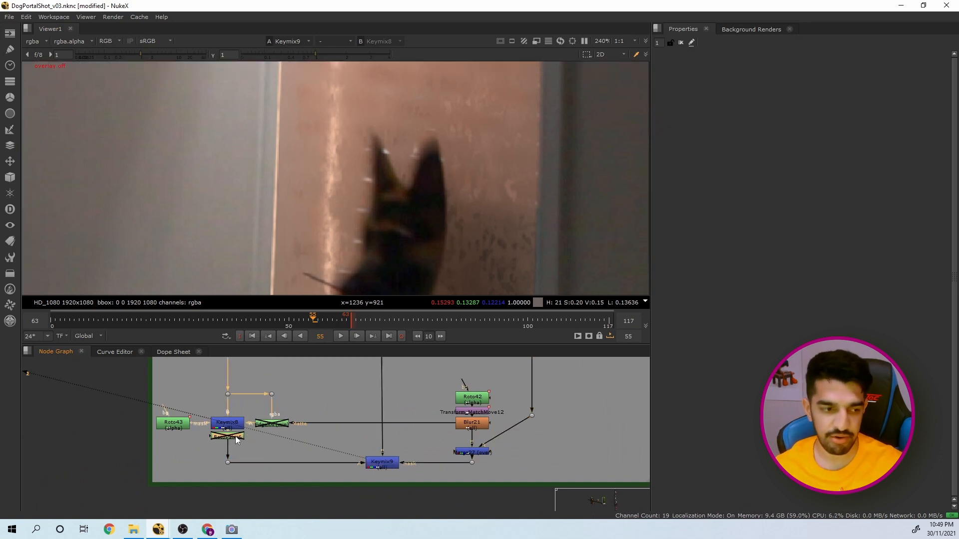
Insert a RotoPaint node between Keymix8's disabled RotoPaint and Keymix9, view its output and choose the Clone tool
{"action": "key", "text": "p"}
{"action": "left_click_drag", "start_coordinate": [265, 452], "coordinate": [228, 449]}
{"action": "key", "text": "1"}
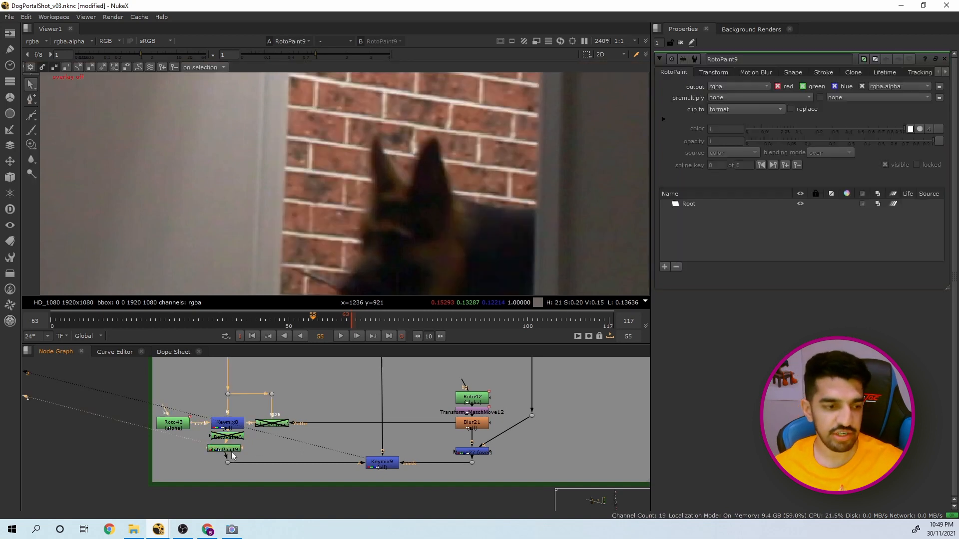
{"action": "left_click", "coordinate": [35, 146]}
Try to clone fur outward over the bricks around the dog's front ear at frame 55, using a size 38 brush
{"action": "scroll", "coordinate": [395, 171], "scroll_direction": "up", "scroll_amount": 3}
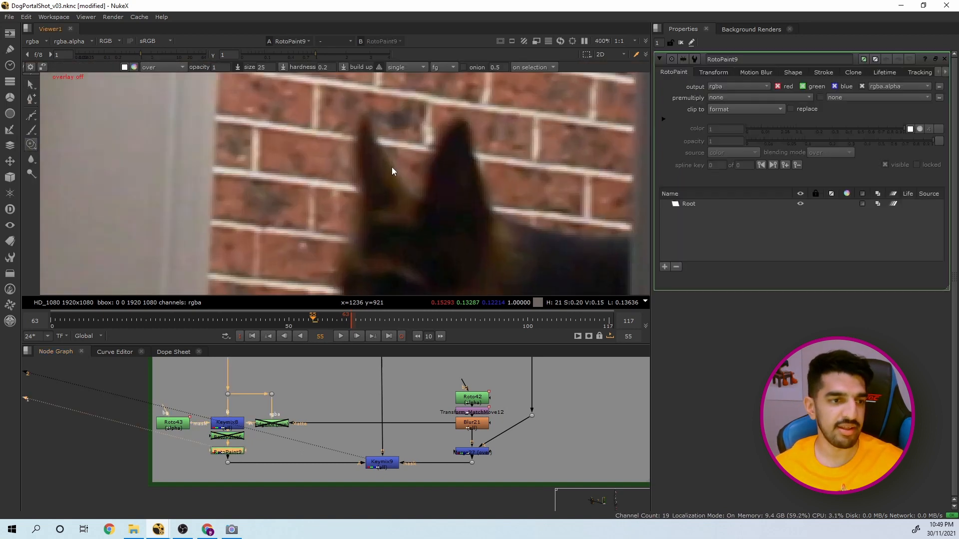
{"action": "left_click_drag", "start_coordinate": [364, 152], "coordinate": [367, 127], "text": "shift"}
{"action": "key", "text": "ctrl+z"}
{"action": "key", "text": "ctrl+z"}
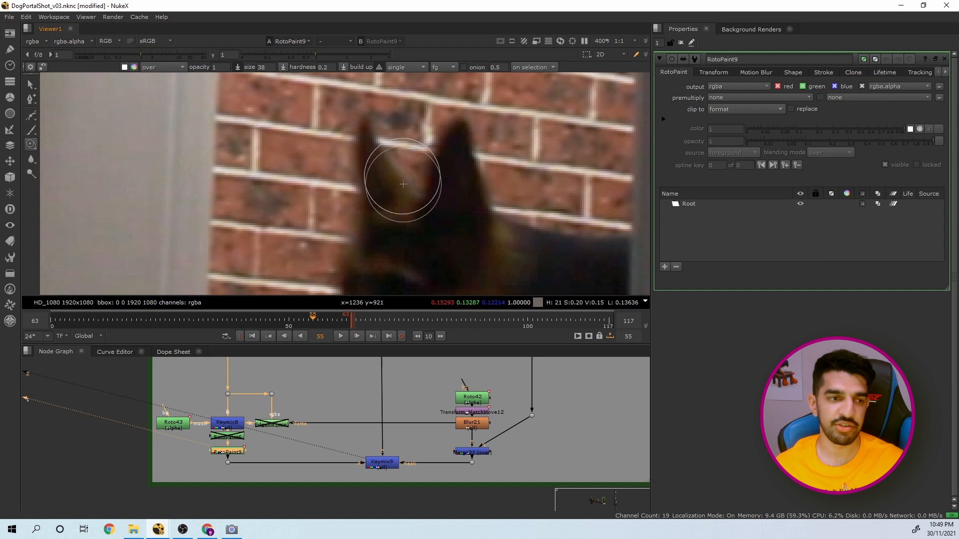
{"action": "left_click_drag", "start_coordinate": [400, 180], "coordinate": [394, 165]}
{"action": "mouse_move", "coordinate": [391, 157]}
{"action": "left_mouse_down"}
{"action": "mouse_move", "coordinate": [383, 140]}
{"action": "mouse_move", "coordinate": [370, 139]}
{"action": "mouse_move", "coordinate": [367, 120]}
{"action": "left_mouse_up"}
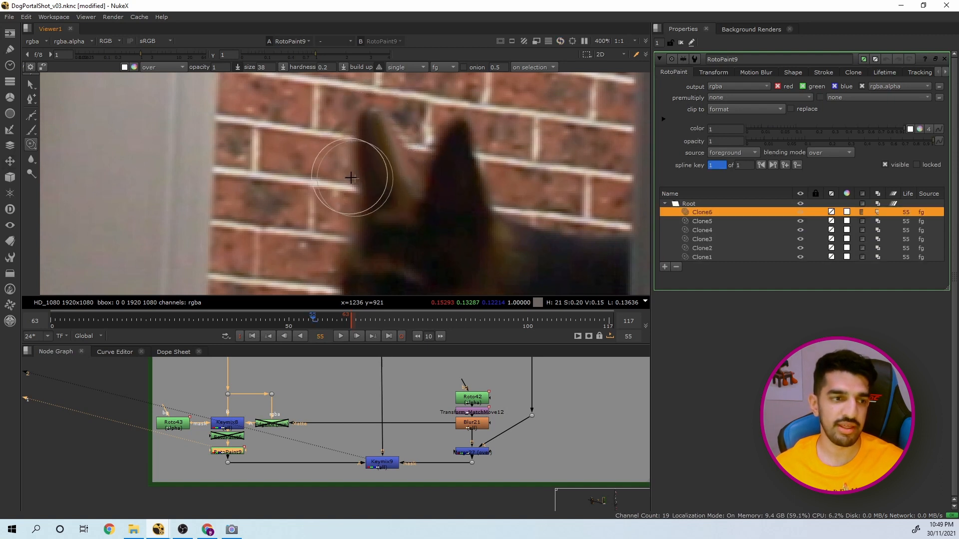
{"action": "left_click_drag", "start_coordinate": [353, 172], "coordinate": [368, 138]}
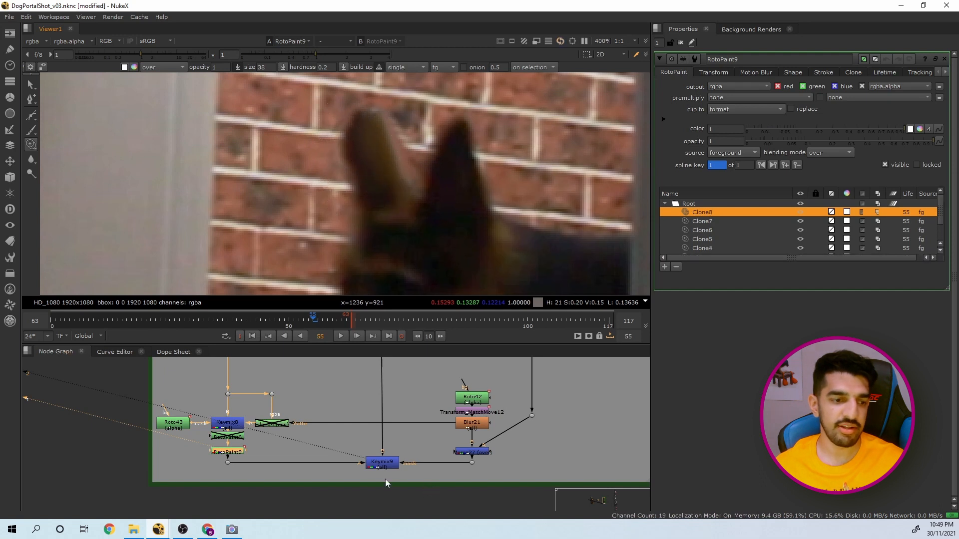
Check the cloned ear edge in Keymix9's output and delete the RotoPaint9 node
{"action": "left_click", "coordinate": [382, 462]}
{"action": "key", "text": "1"}
{"action": "left_click", "coordinate": [228, 452]}
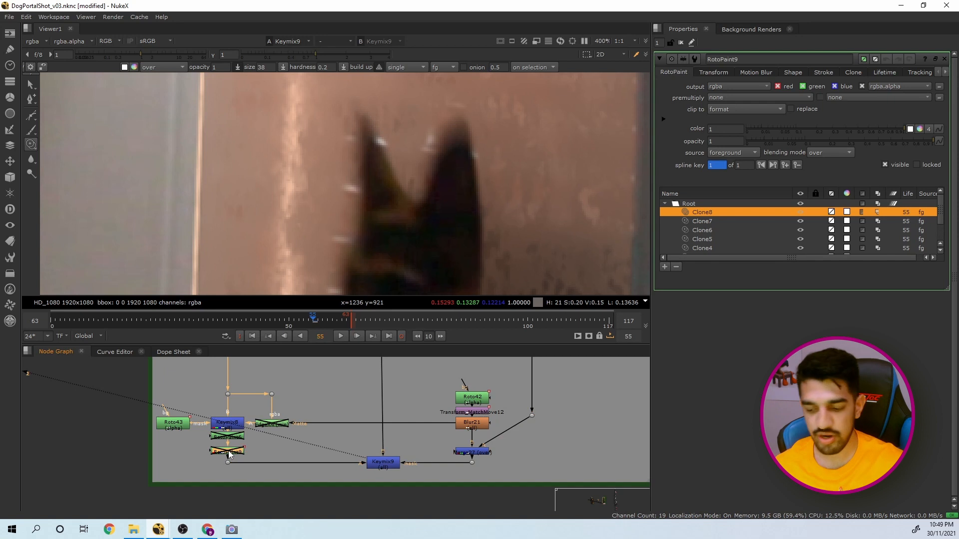
{"action": "key", "text": "Delete"}
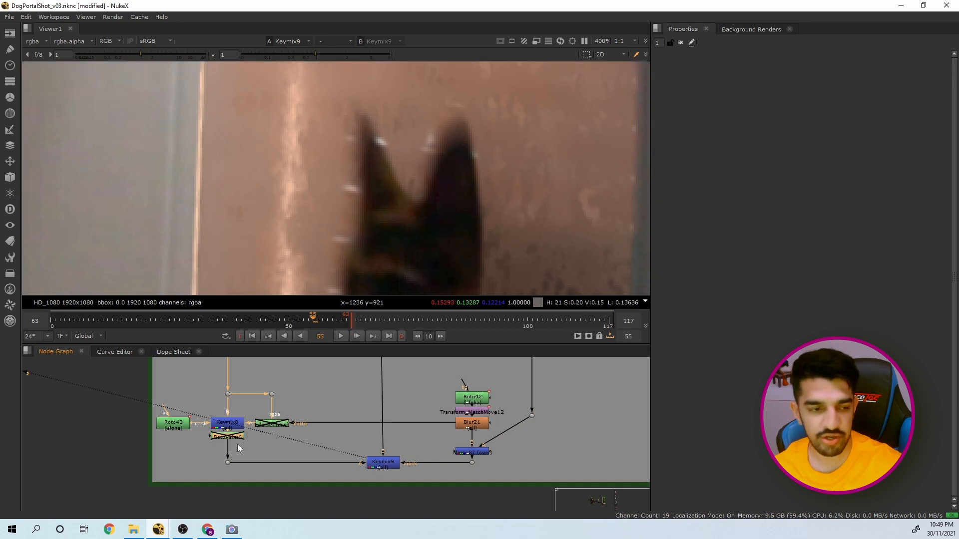
Enable the EdgeX4 node beside Keymix8 and view its extended edge output
{"action": "left_click", "coordinate": [267, 424]}
{"action": "key", "text": "d"}
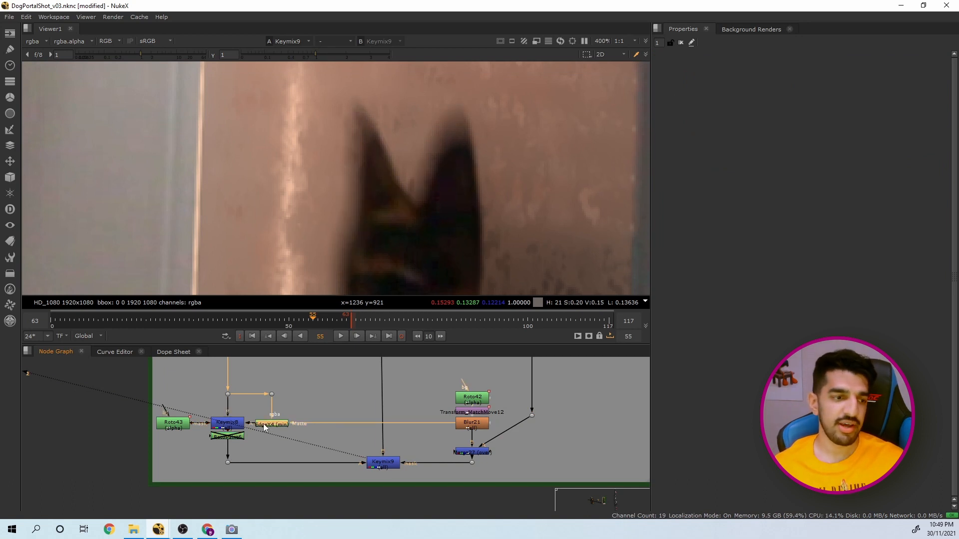
{"action": "key", "text": "1"}
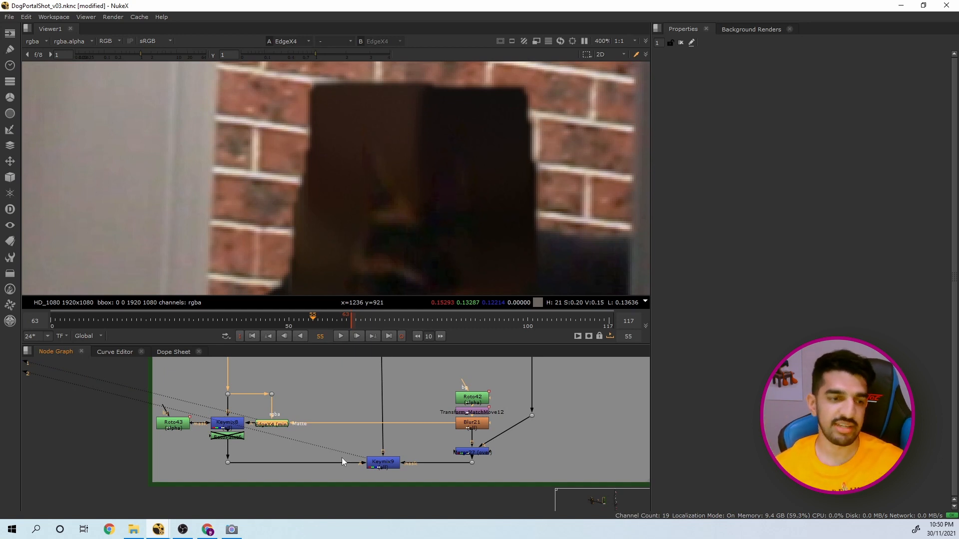
View Keymix9's output and compare the dog's ear edges with EdgeX4 disabled and enabled, leaving EdgeX4 enabled
{"action": "left_click", "coordinate": [374, 467]}
{"action": "key", "text": "1"}
{"action": "left_click", "coordinate": [262, 424]}
{"action": "key", "text": "d"}
{"action": "key", "text": "d"}
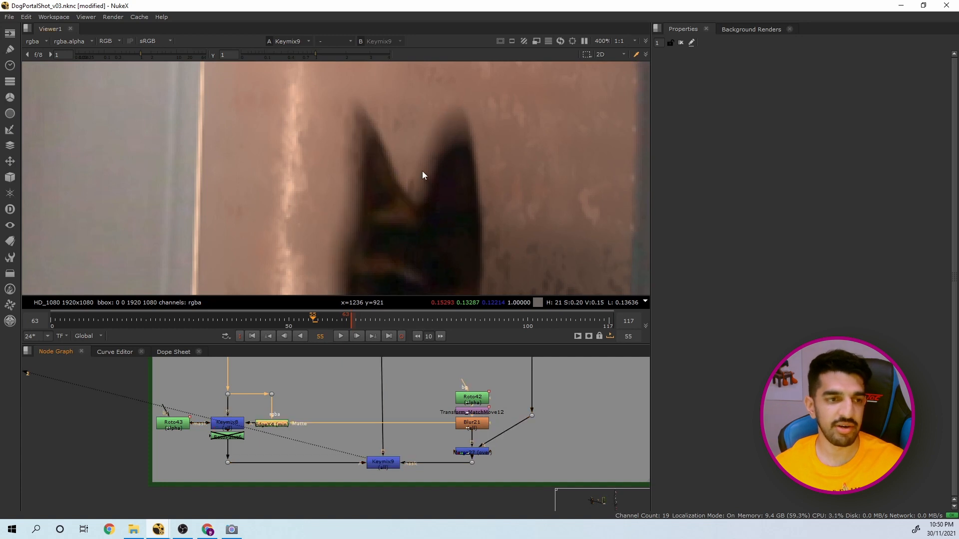
{"action": "key", "text": "d"}
{"action": "key", "text": "d"}
{"action": "key", "text": "d"}
{"action": "key", "text": "d"}
{"action": "key", "text": "d"}
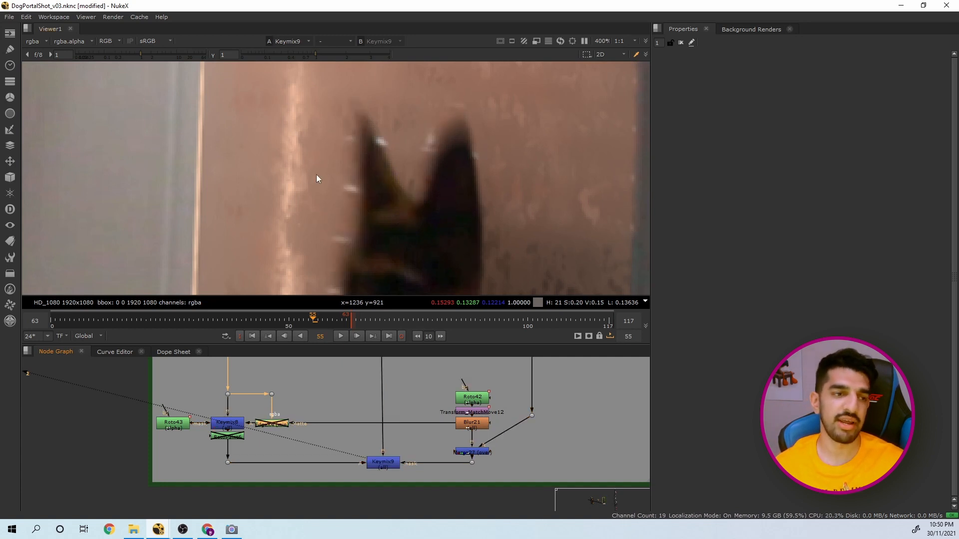
{"action": "scroll", "coordinate": [364, 178], "scroll_direction": "down", "scroll_amount": 2}
{"action": "key", "text": "d"}
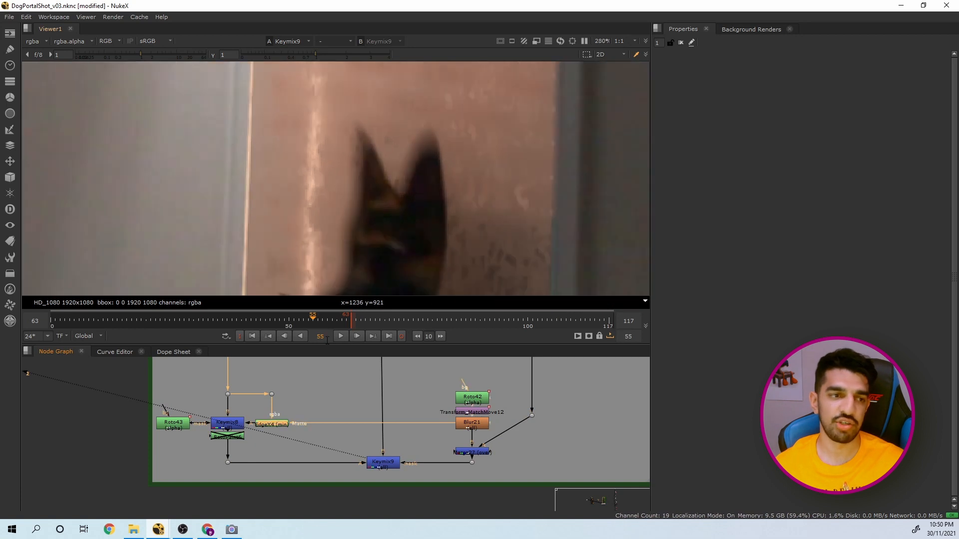
Enable the RotoPaint node below Keymix8 and check the full Keymix9 composite at frame 60
{"action": "left_click", "coordinate": [232, 437]}
{"action": "key", "text": "d"}
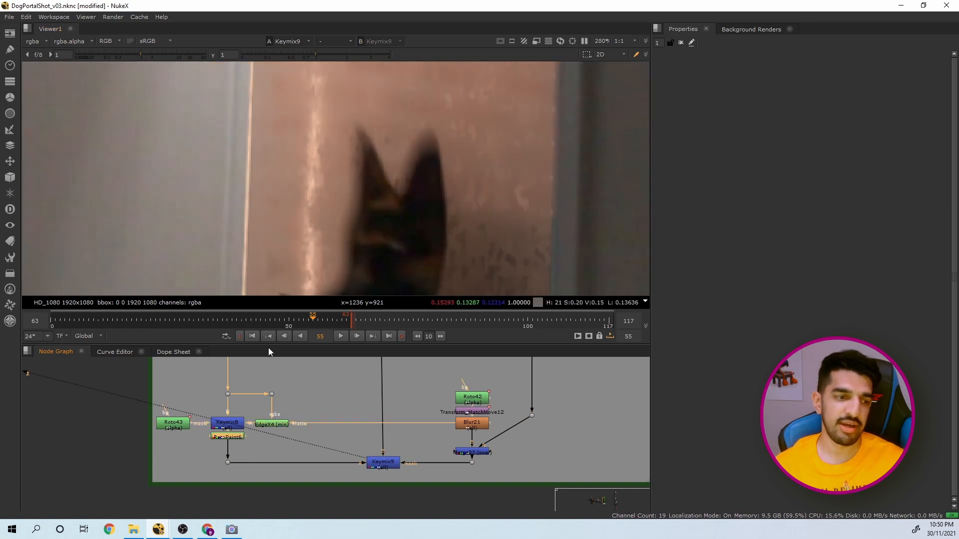
{"action": "left_click", "coordinate": [317, 325]}
{"action": "left_click_drag", "start_coordinate": [317, 325], "coordinate": [335, 329]}
{"action": "scroll", "coordinate": [401, 155], "scroll_direction": "down", "scroll_amount": 5}
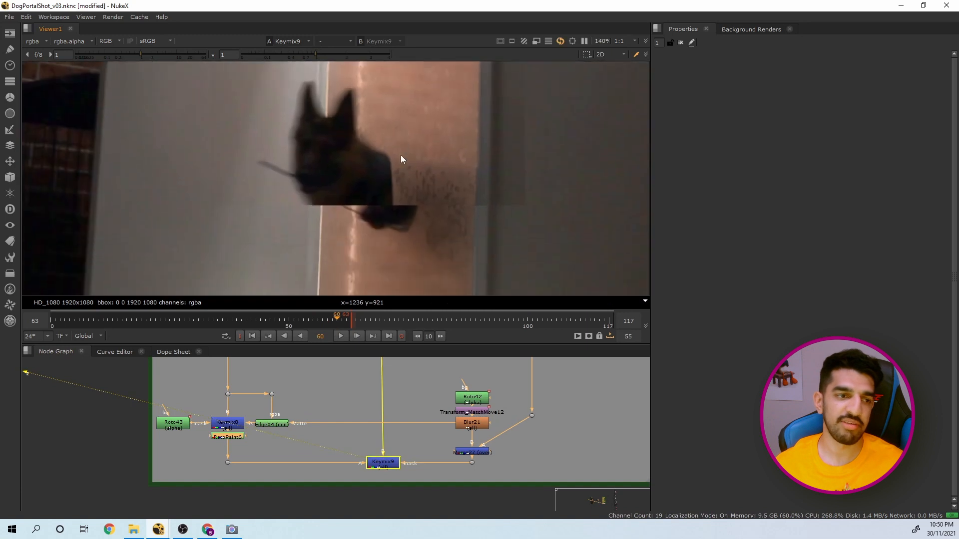
{"action": "scroll", "coordinate": [369, 249], "scroll_direction": "down", "scroll_amount": 4}
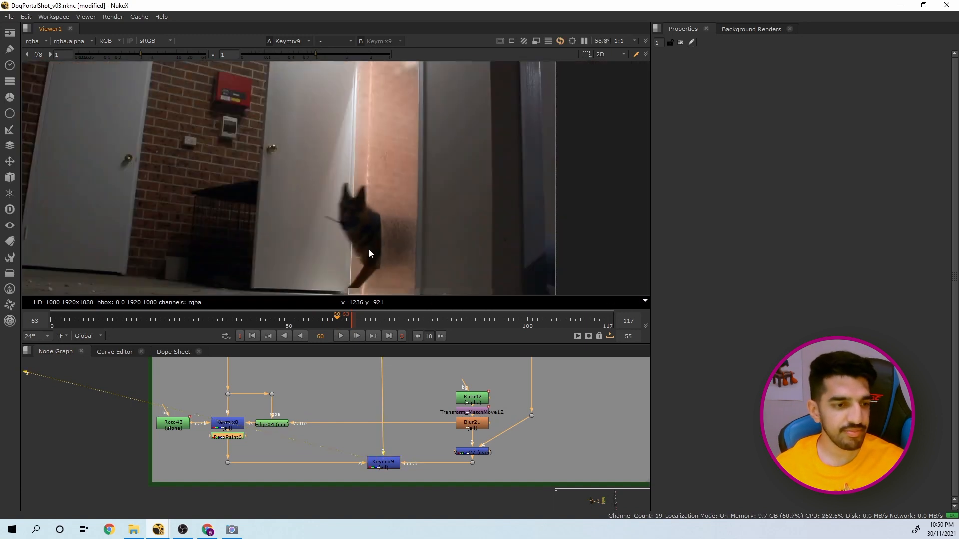
{"action": "scroll", "coordinate": [334, 252], "scroll_direction": "down", "scroll_amount": 1}
{"action": "scroll", "coordinate": [364, 423], "scroll_direction": "down", "scroll_amount": 5}
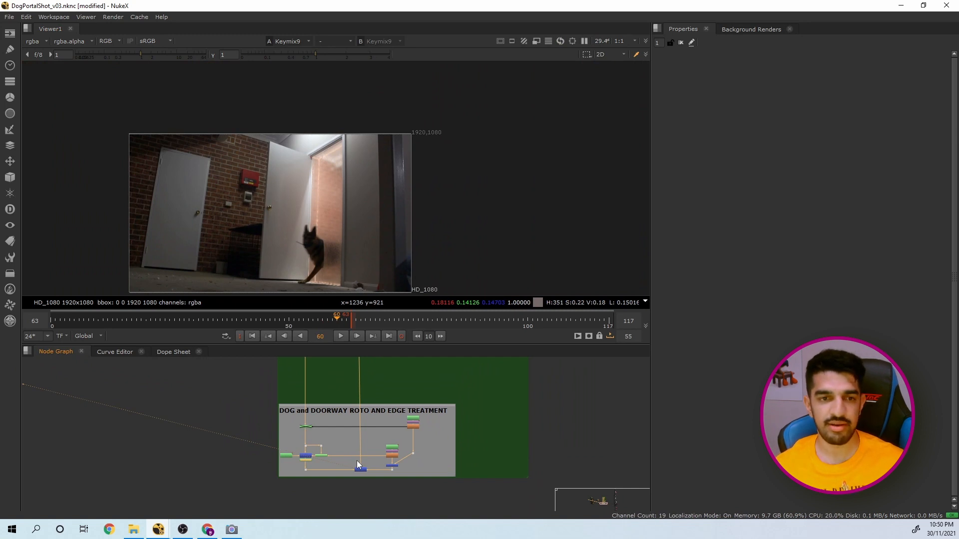
Examine the overall node graph layout and the doorway in Keymix9's composite at frame 60
{"action": "scroll", "coordinate": [434, 417], "scroll_direction": "down", "scroll_amount": 2}
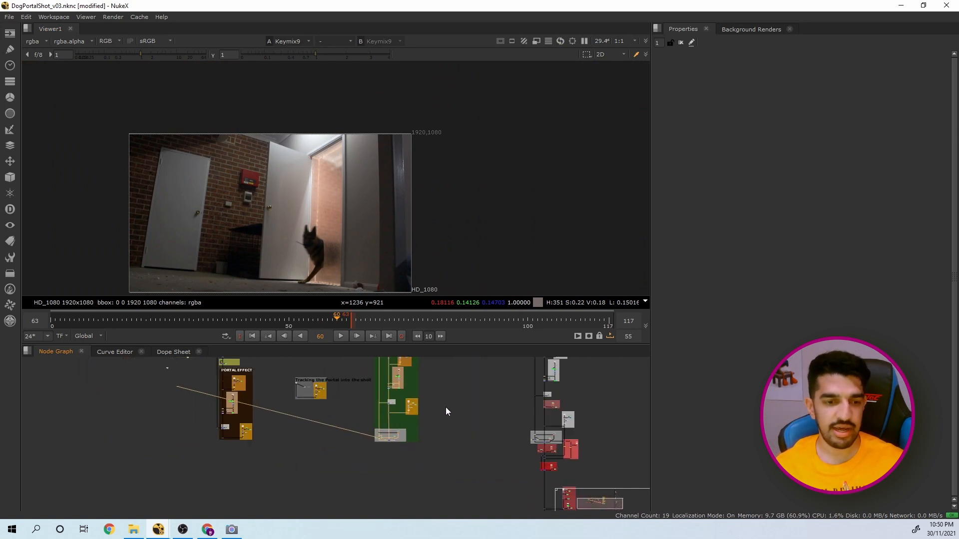
{"action": "scroll", "coordinate": [421, 447], "scroll_direction": "down", "scroll_amount": 2}
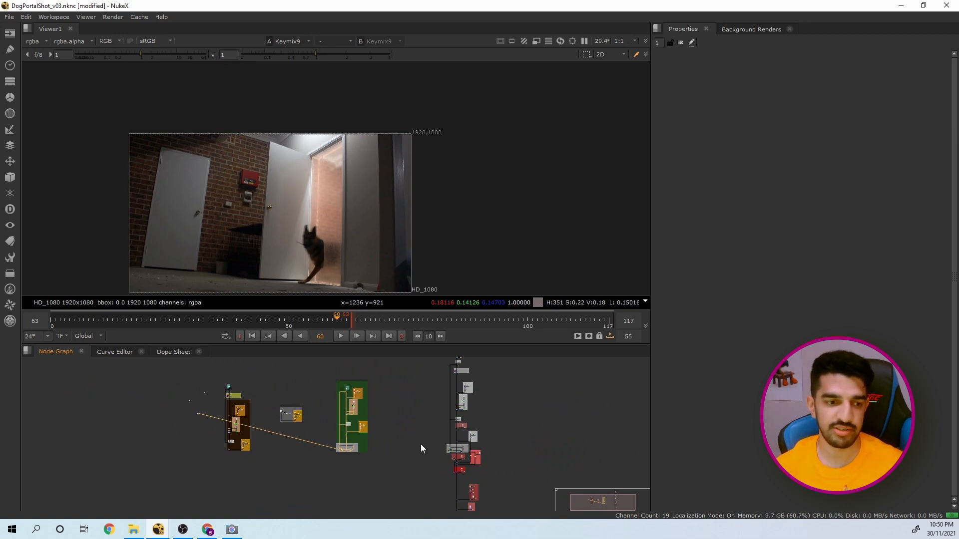
{"action": "scroll", "coordinate": [460, 413], "scroll_direction": "up", "scroll_amount": 2}
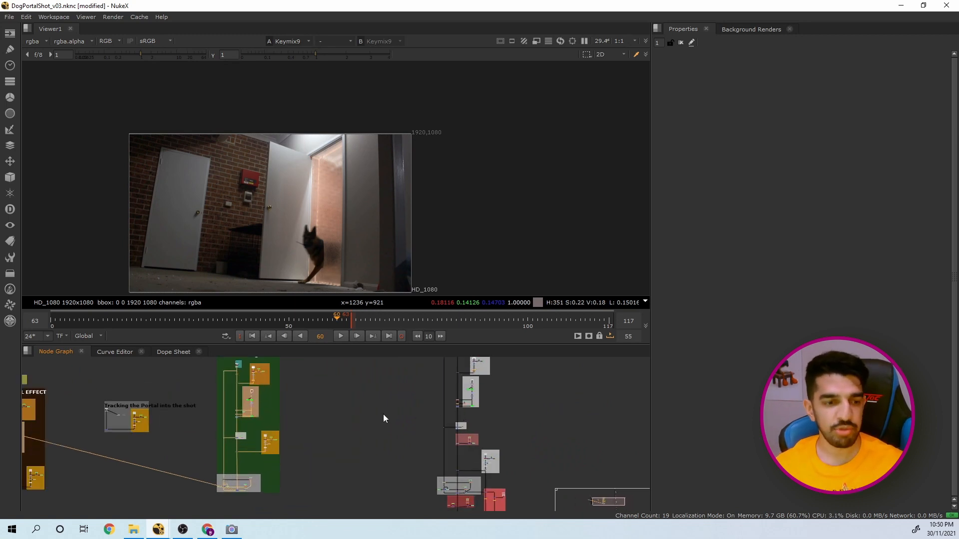
{"action": "scroll", "coordinate": [454, 445], "scroll_direction": "up", "scroll_amount": 3}
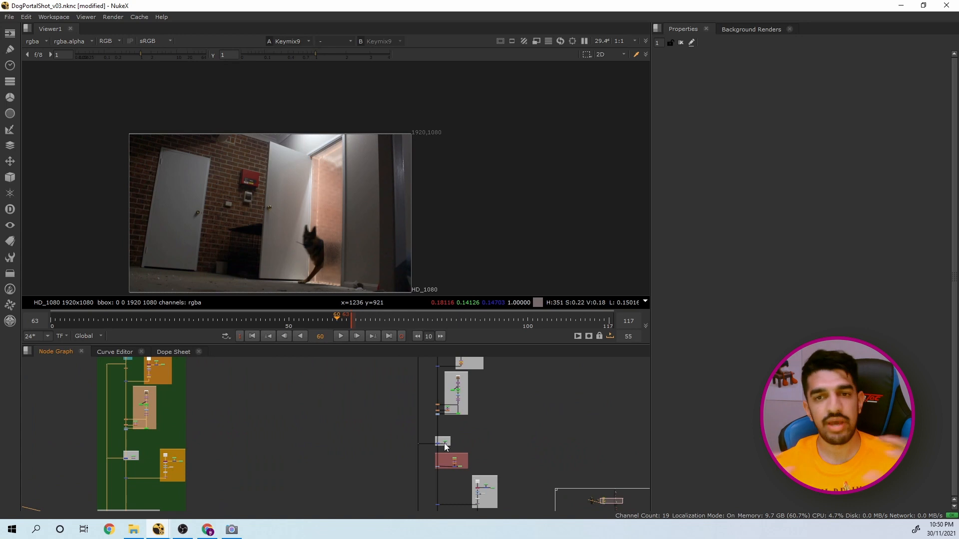
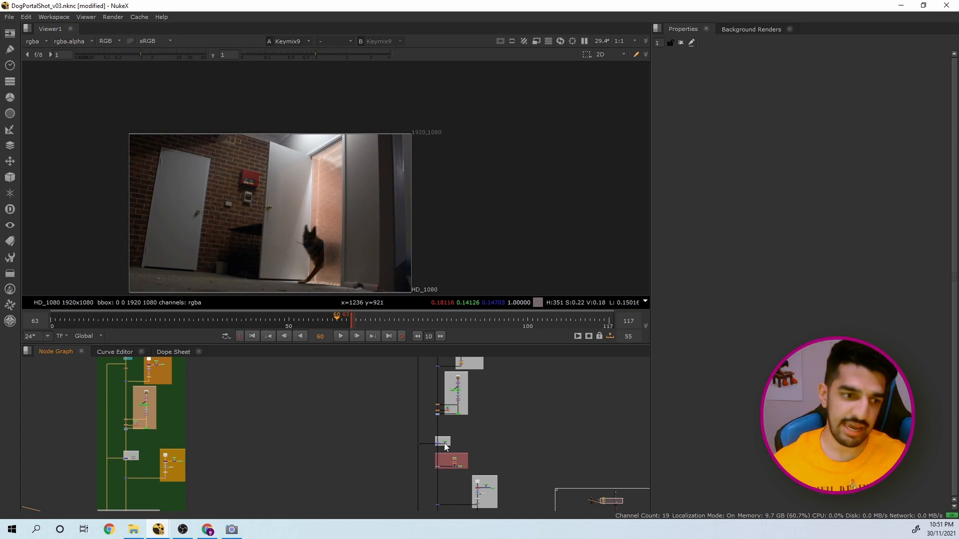
{"action": "scroll", "coordinate": [420, 433], "scroll_direction": "down", "scroll_amount": 4}
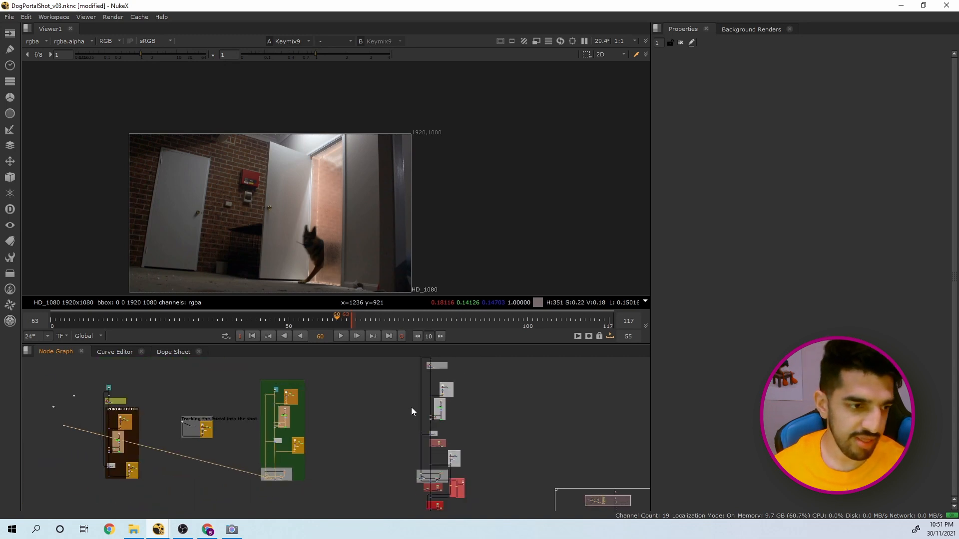
{"action": "middle_click_drag", "start_coordinate": [421, 385], "coordinate": [401, 430]}
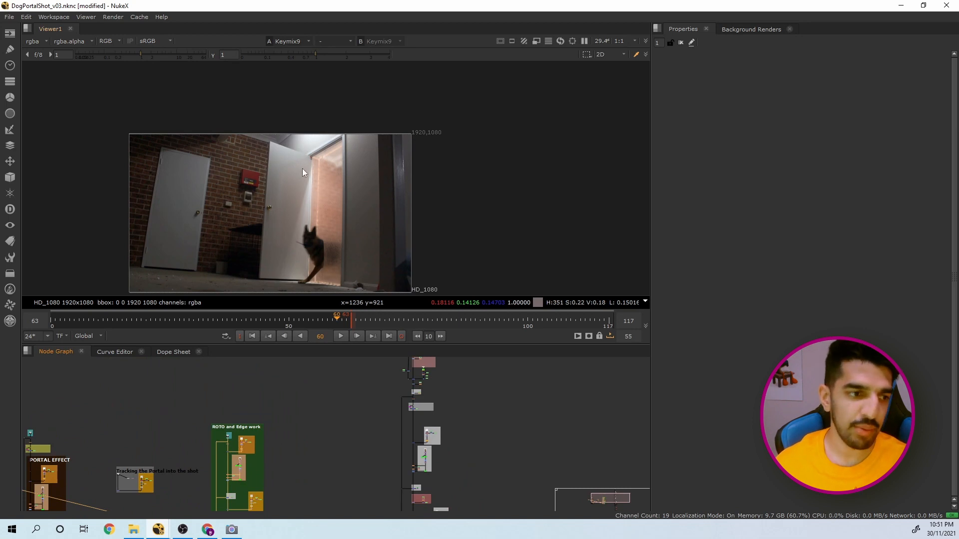
{"action": "scroll", "coordinate": [307, 161], "scroll_direction": "up", "scroll_amount": 3}
{"action": "scroll", "coordinate": [355, 157], "scroll_direction": "down", "scroll_amount": 2}
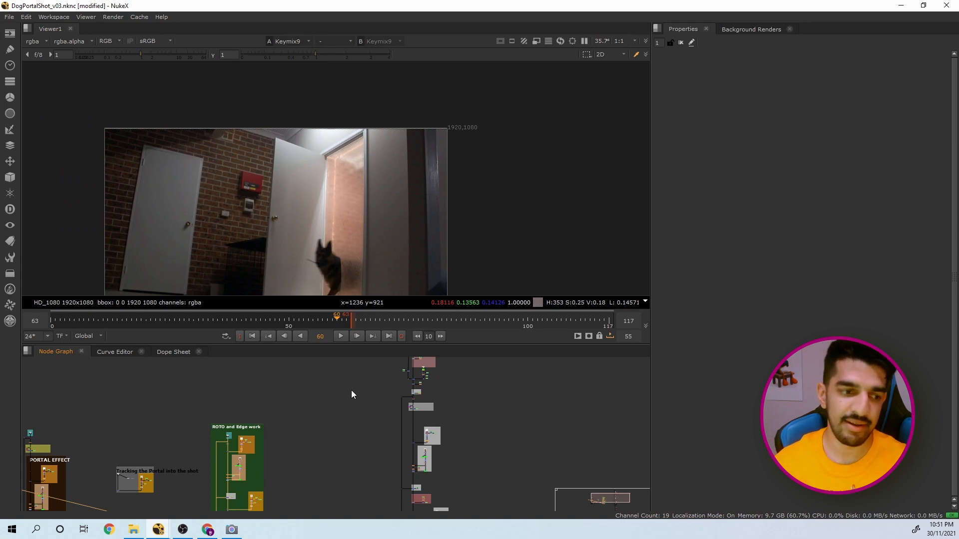
Examine the Door Shadow Diffuse Patch and ARTIFICIAL LIGHTING FROM PORTAL node groups in the main comp
{"action": "scroll", "coordinate": [416, 391], "scroll_direction": "up", "scroll_amount": 4}
{"action": "middle_click_drag", "start_coordinate": [416, 391], "coordinate": [412, 434]}
{"action": "scroll", "coordinate": [411, 434], "scroll_direction": "down", "scroll_amount": 3}
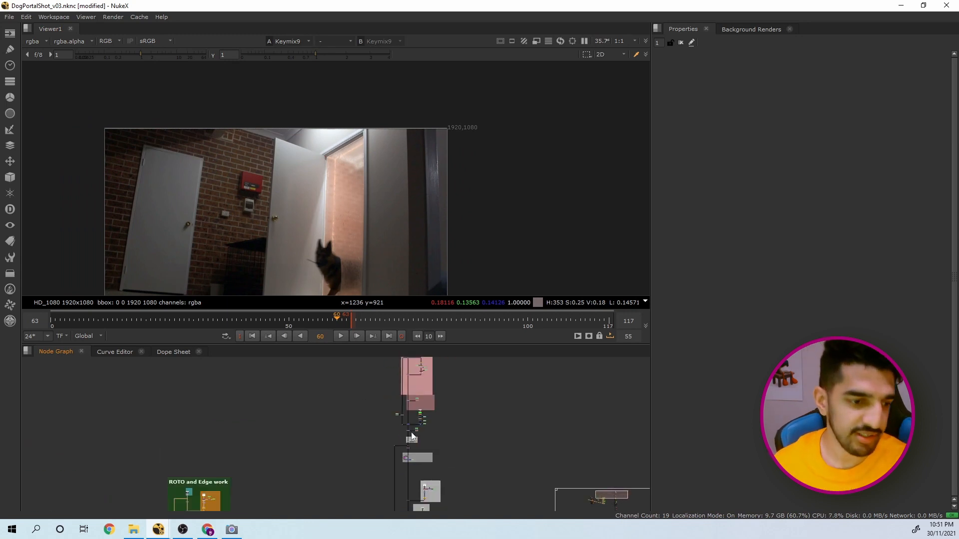
{"action": "scroll", "coordinate": [414, 394], "scroll_direction": "down", "scroll_amount": 1}
{"action": "middle_click_drag", "start_coordinate": [414, 395], "coordinate": [405, 416]}
{"action": "scroll", "coordinate": [406, 413], "scroll_direction": "up", "scroll_amount": 5}
{"action": "scroll", "coordinate": [404, 393], "scroll_direction": "up", "scroll_amount": 3}
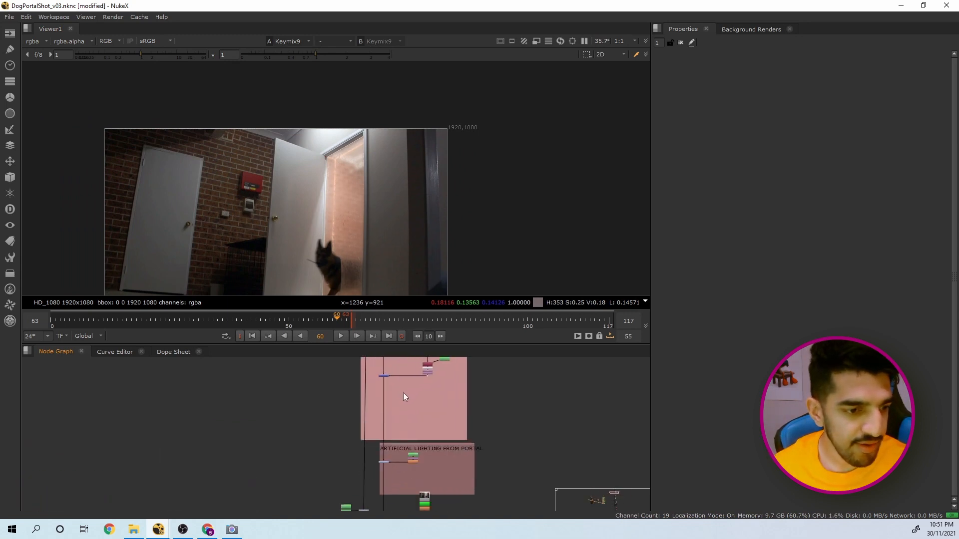
{"action": "scroll", "coordinate": [403, 392], "scroll_direction": "down", "scroll_amount": 2}
{"action": "scroll", "coordinate": [385, 420], "scroll_direction": "up", "scroll_amount": 1}
{"action": "scroll", "coordinate": [385, 421], "scroll_direction": "down", "scroll_amount": 2}
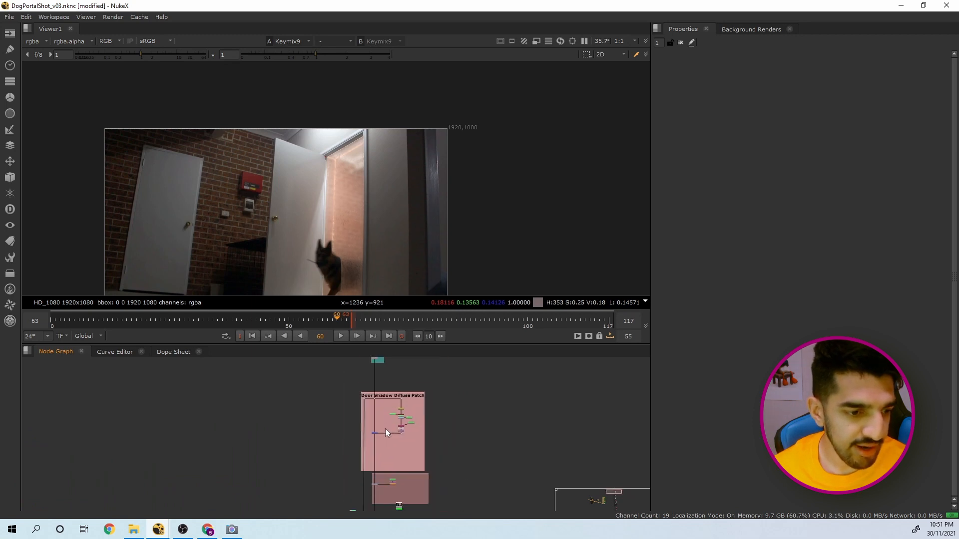
{"action": "middle_click_drag", "start_coordinate": [385, 428], "coordinate": [378, 390]}
{"action": "scroll", "coordinate": [355, 380], "scroll_direction": "up", "scroll_amount": 1}
{"action": "scroll", "coordinate": [377, 400], "scroll_direction": "down", "scroll_amount": 1}
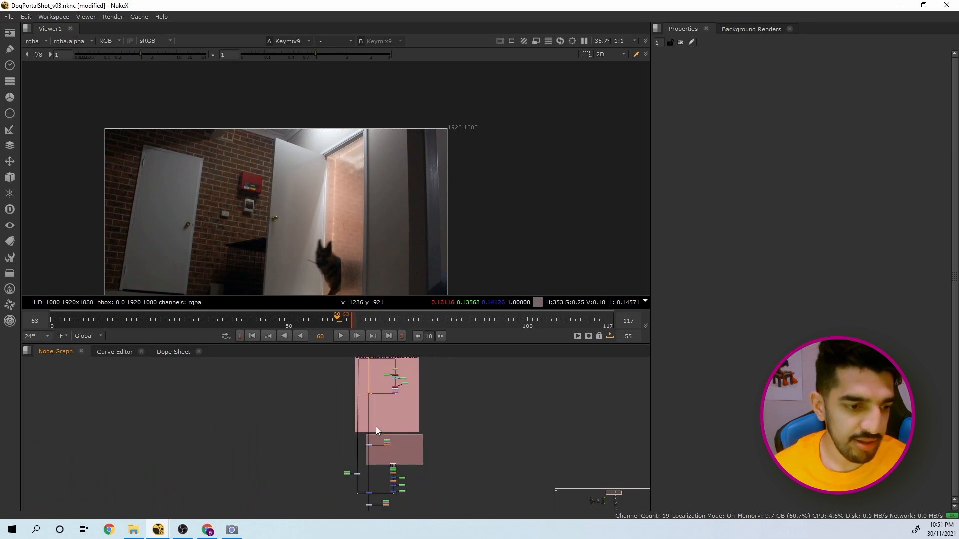
View the Grade5 output in the ARTIFICIAL LIGHTING FROM PORTAL group and open its settings
{"action": "middle_click_drag", "start_coordinate": [375, 464], "coordinate": [375, 442]}
{"action": "scroll", "coordinate": [375, 441], "scroll_direction": "up", "scroll_amount": 3}
{"action": "left_click", "coordinate": [365, 404]}
{"action": "key", "text": "1"}
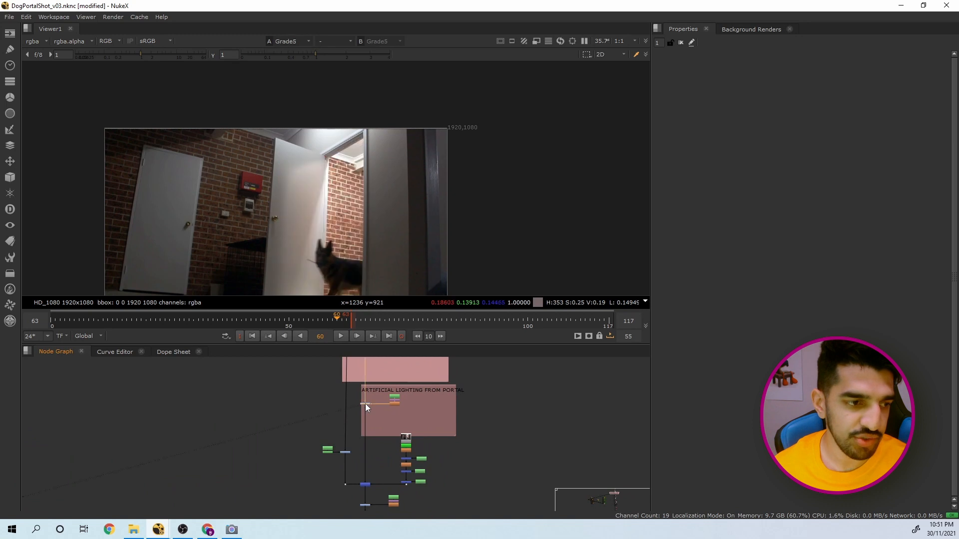
{"action": "double_click", "coordinate": [365, 404]}
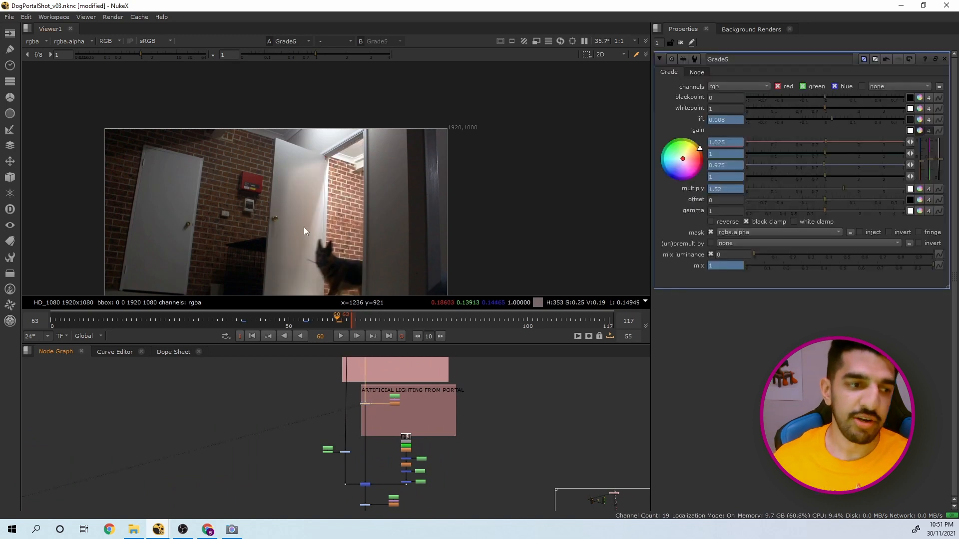
Open the Roto11 mask above Grade5, inspect its shape on the door, and leave the viewer overlay hidden
{"action": "scroll", "coordinate": [389, 407], "scroll_direction": "up", "scroll_amount": 4}
{"action": "double_click", "coordinate": [389, 407]}
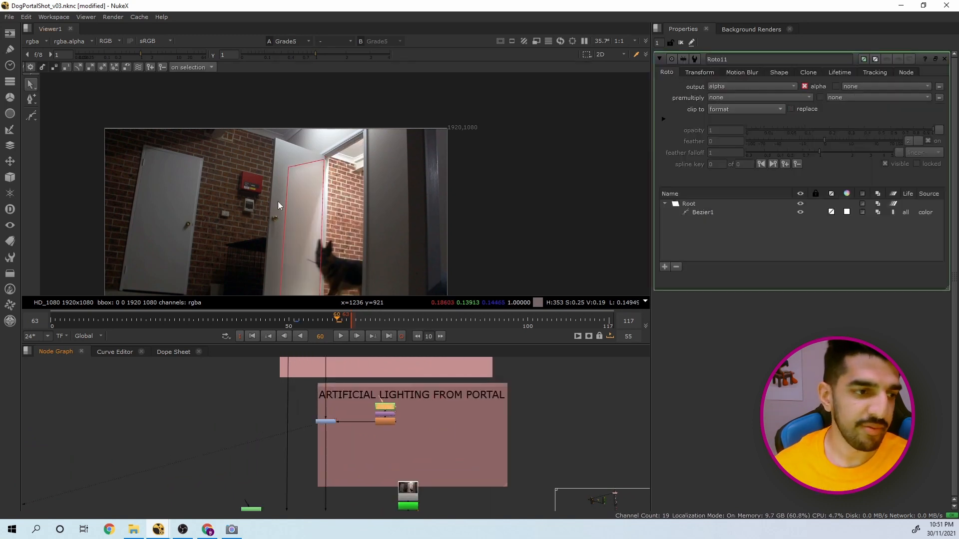
{"action": "key", "text": "o"}
{"action": "key", "text": "o"}
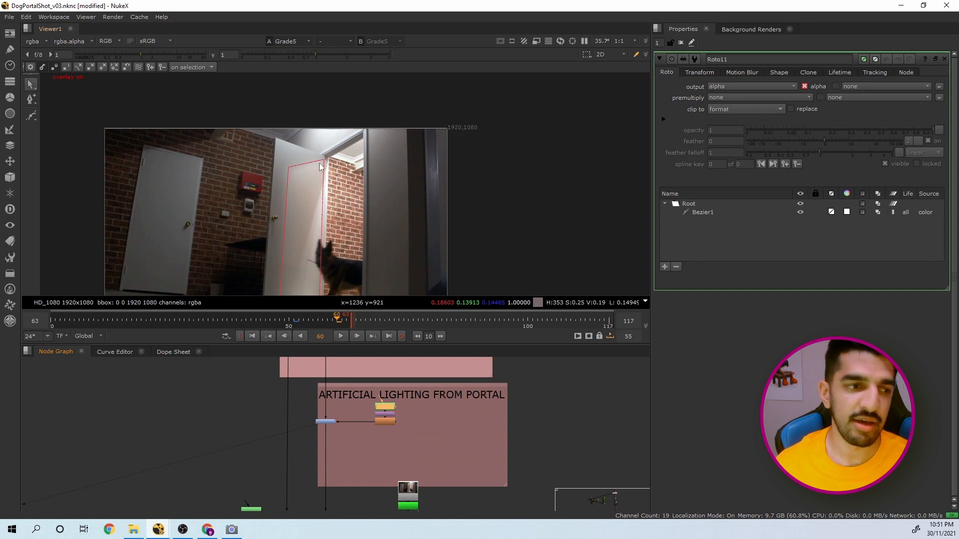
{"action": "key", "text": "o"}
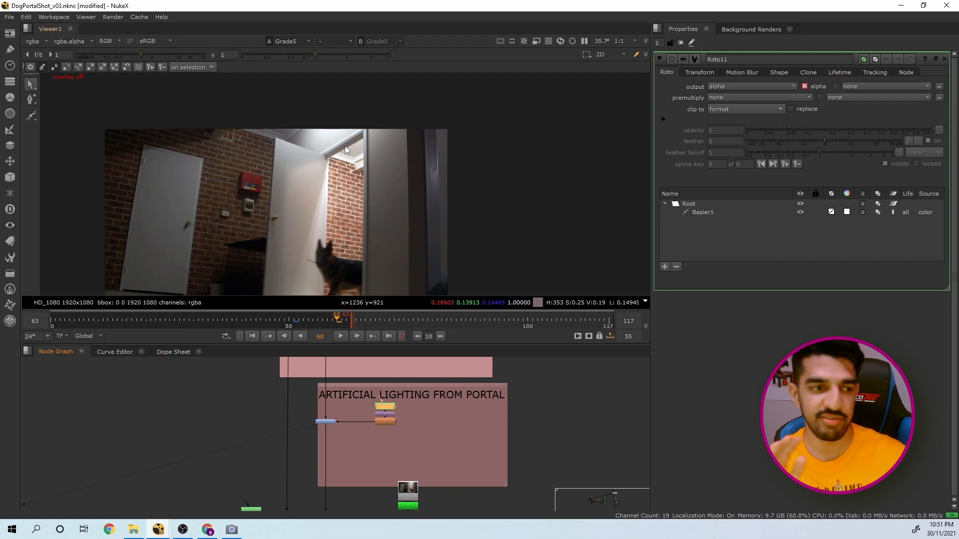
Review the artificial door lighting in Grade5's output from frame 40 to frame 52
{"action": "left_click", "coordinate": [218, 320]}
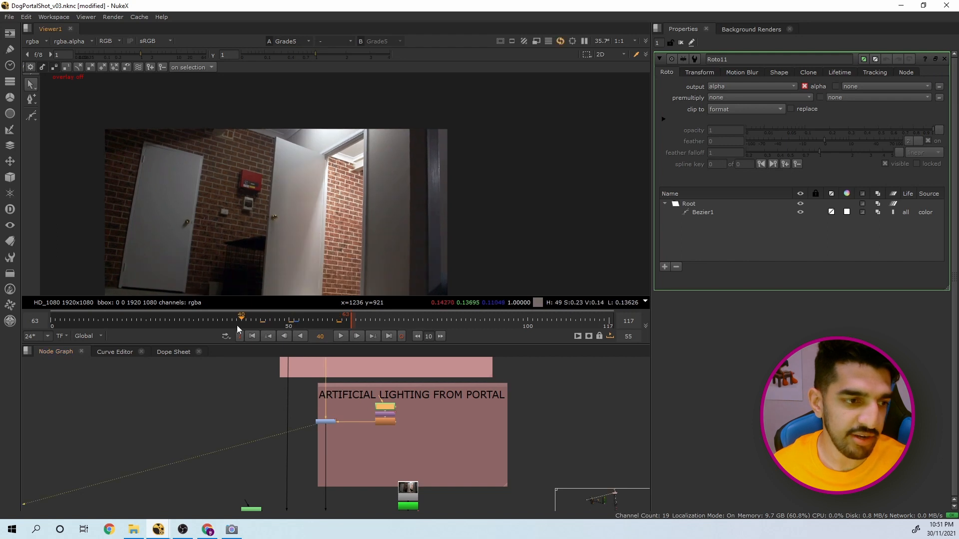
{"action": "left_click_drag", "start_coordinate": [228, 328], "coordinate": [297, 332]}
{"action": "scroll", "coordinate": [291, 277], "scroll_direction": "down", "scroll_amount": 1}
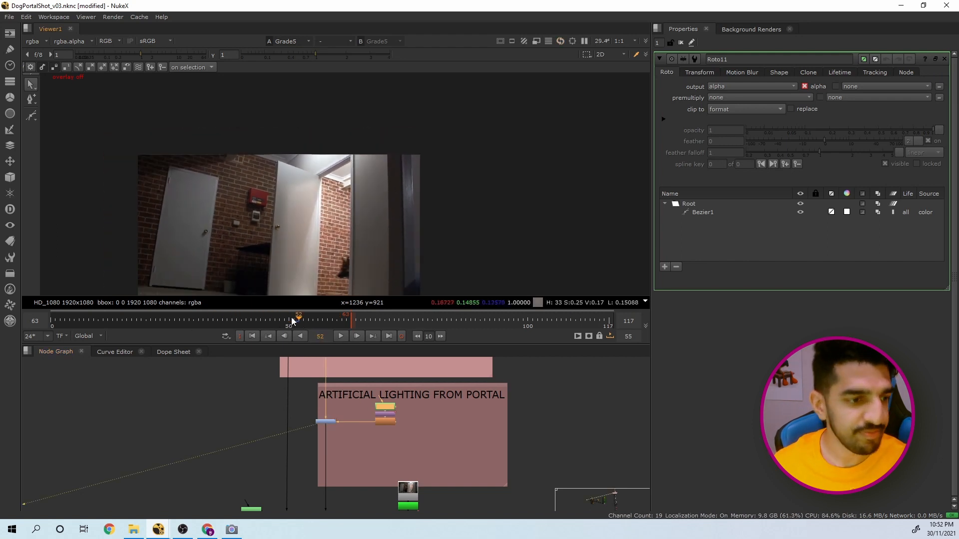
{"action": "scroll", "coordinate": [295, 319], "scroll_direction": "down", "scroll_amount": 1}
{"action": "scroll", "coordinate": [303, 360], "scroll_direction": "down", "scroll_amount": 1}
Locate the portal edge reflection group and view the output of its final Merge9 node
{"action": "scroll", "coordinate": [324, 412], "scroll_direction": "down", "scroll_amount": 5}
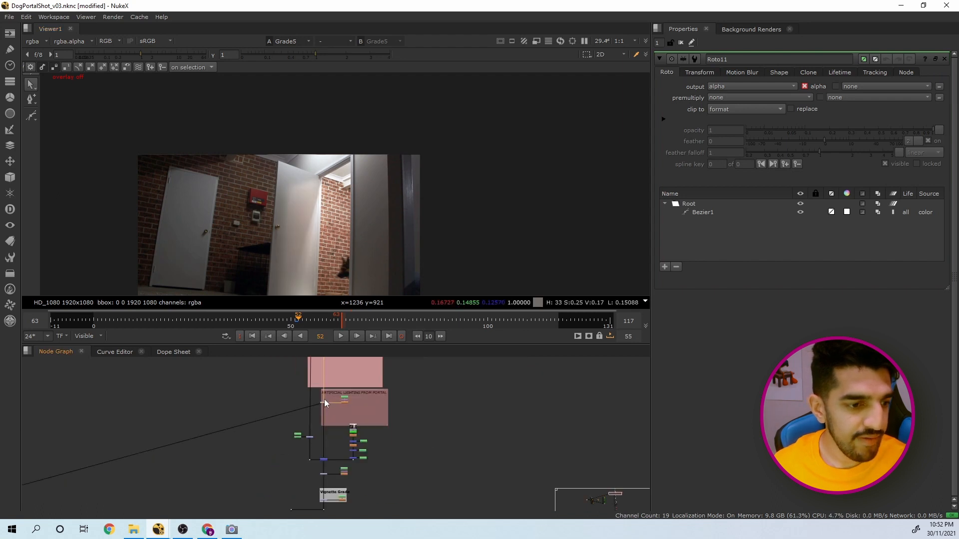
{"action": "middle_click_drag", "start_coordinate": [324, 410], "coordinate": [325, 367]}
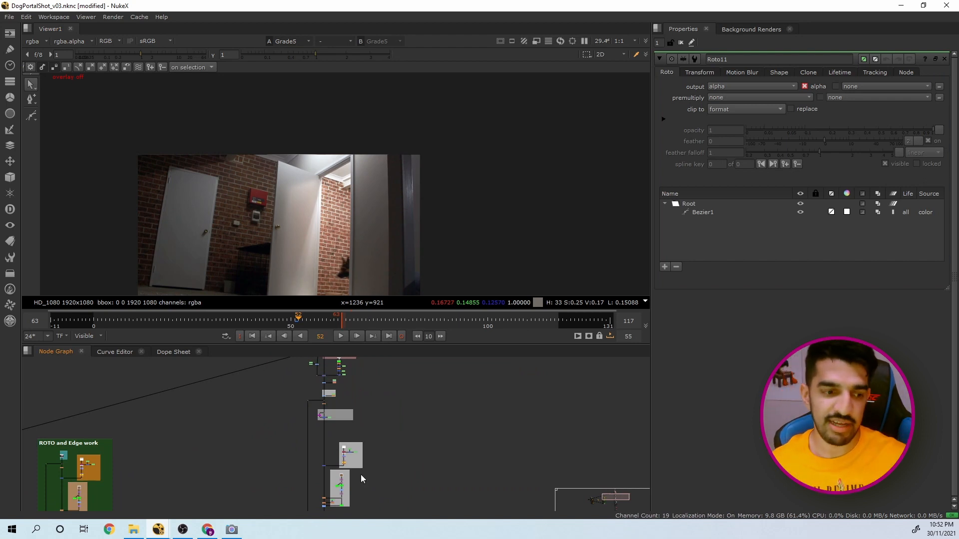
{"action": "middle_click_drag", "start_coordinate": [347, 477], "coordinate": [355, 416]}
{"action": "middle_click_drag", "start_coordinate": [343, 494], "coordinate": [339, 411]}
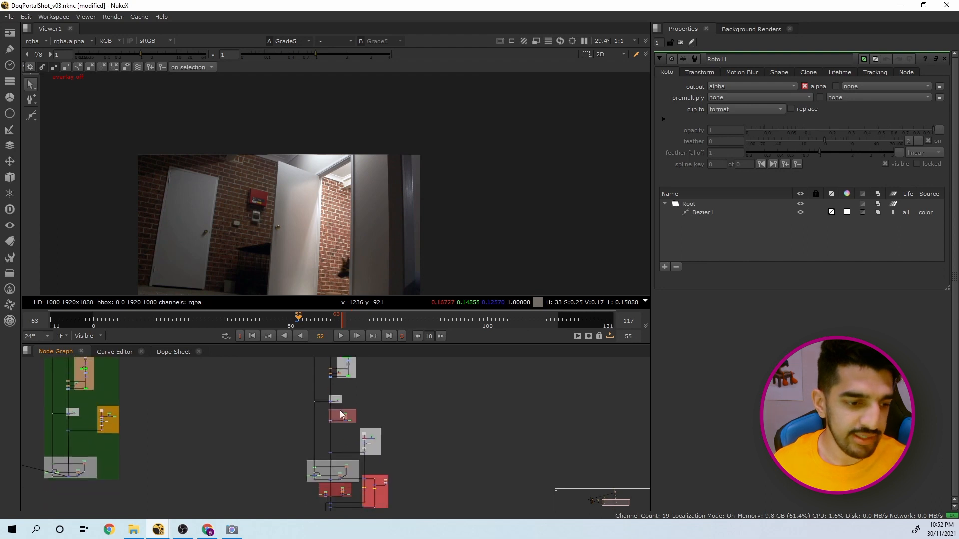
{"action": "scroll", "coordinate": [345, 417], "scroll_direction": "up", "scroll_amount": 4}
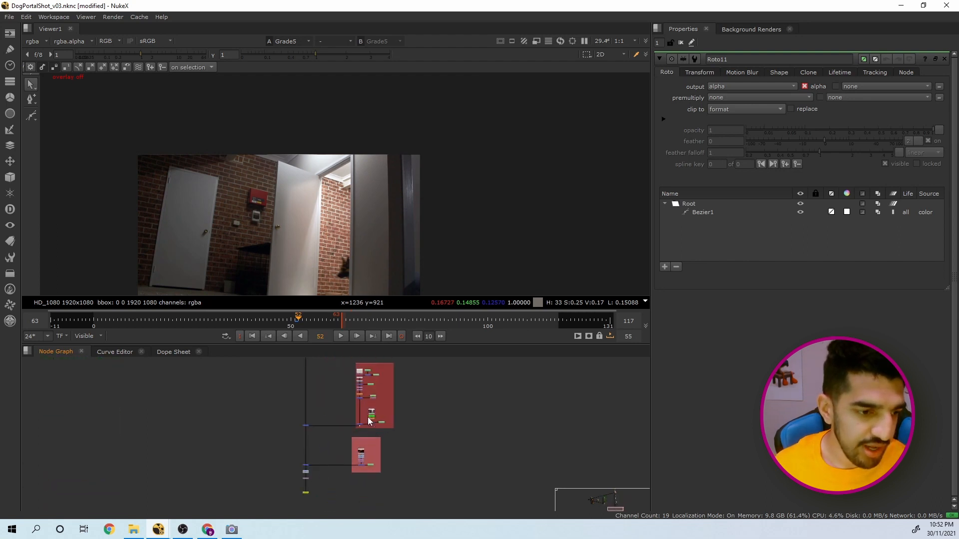
{"action": "scroll", "coordinate": [370, 422], "scroll_direction": "up", "scroll_amount": 5}
{"action": "left_click", "coordinate": [356, 435]}
{"action": "key", "text": "1"}
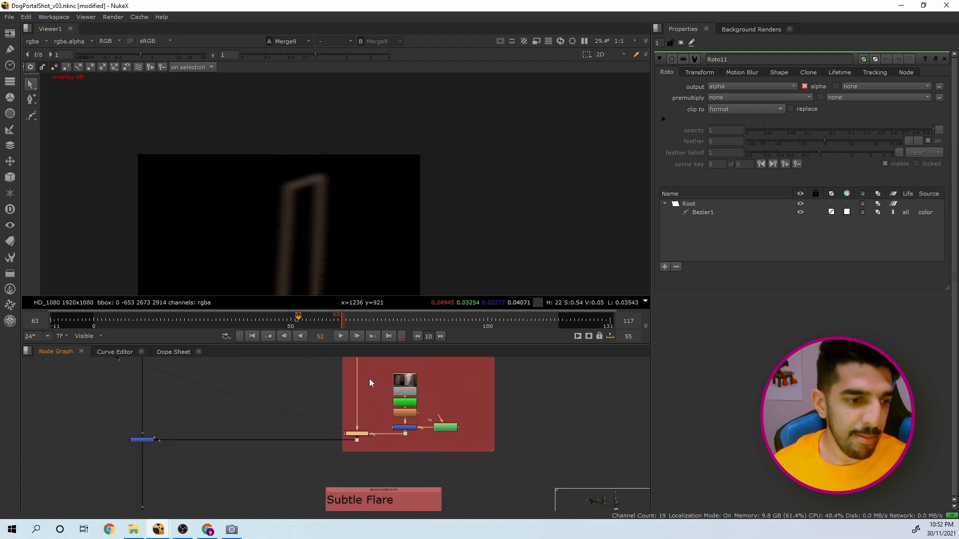
View the output of the Merge8 node in the portal edge reflection group
{"action": "scroll", "coordinate": [370, 377], "scroll_direction": "down", "scroll_amount": 2}
{"action": "middle_click_drag", "start_coordinate": [365, 368], "coordinate": [352, 469]}
{"action": "scroll", "coordinate": [350, 460], "scroll_direction": "up", "scroll_amount": 2}
{"action": "left_click", "coordinate": [349, 469]}
{"action": "key", "text": "1"}
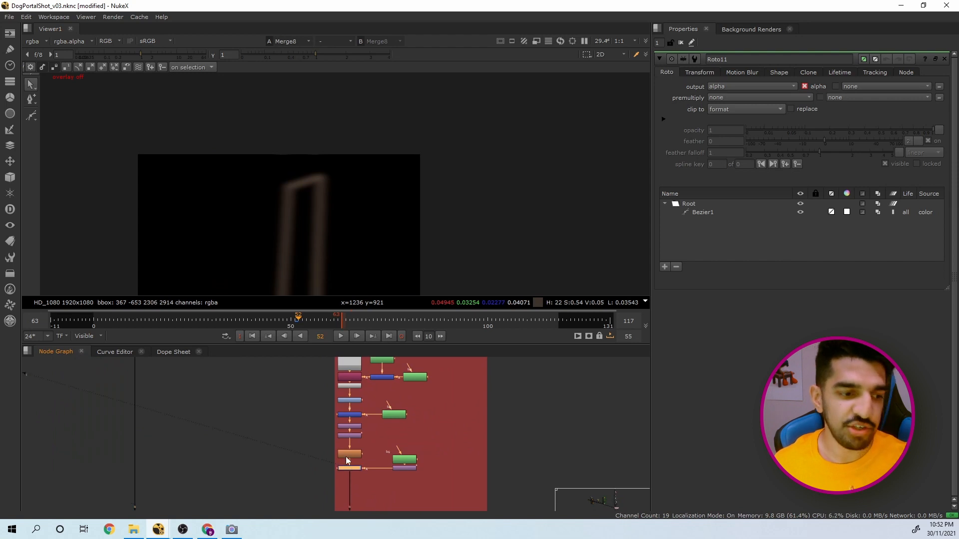
Compare Merge8's reflection with Blur4 disabled and enabled, scrubbing back to frame 22 and leaving Blur4 enabled
{"action": "left_click", "coordinate": [350, 452]}
{"action": "key", "text": "d"}
{"action": "scroll", "coordinate": [295, 185], "scroll_direction": "down", "scroll_amount": 2}
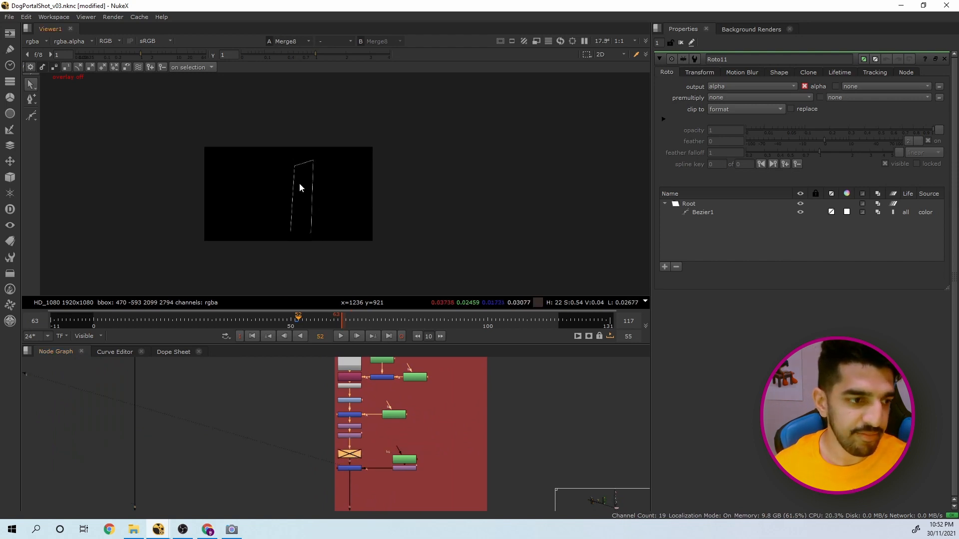
{"action": "left_click_drag", "start_coordinate": [323, 314], "coordinate": [180, 335]}
{"action": "scroll", "coordinate": [285, 417], "scroll_direction": "down", "scroll_amount": 2}
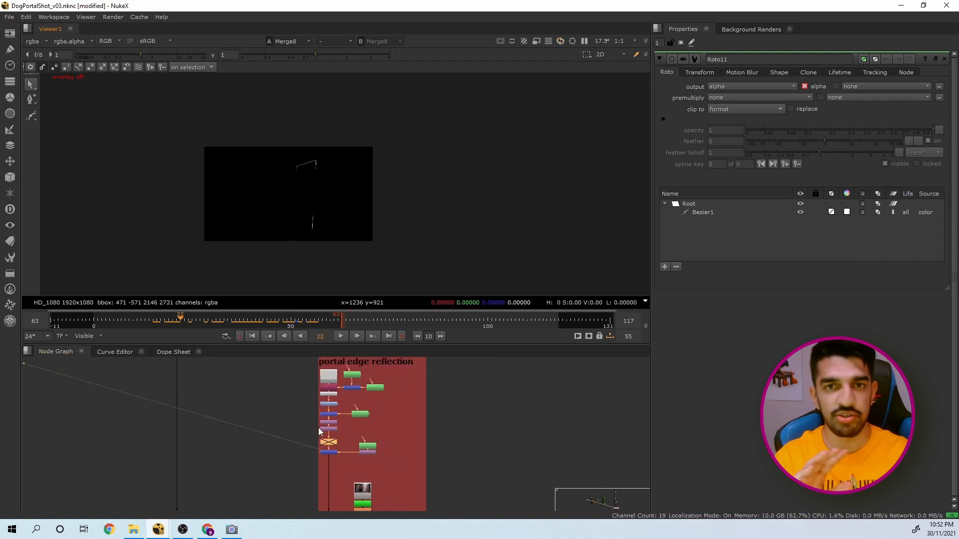
{"action": "scroll", "coordinate": [319, 428], "scroll_direction": "down", "scroll_amount": 3}
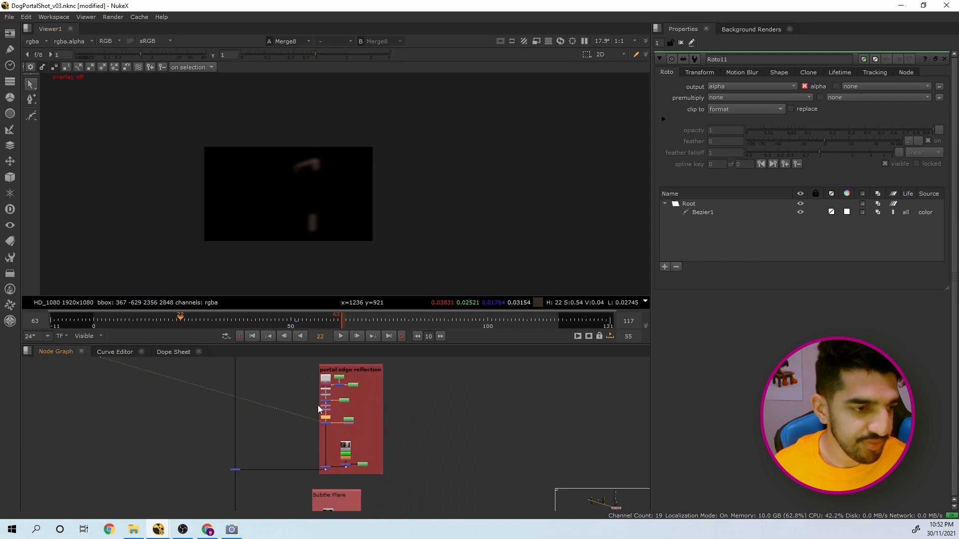
{"action": "scroll", "coordinate": [327, 421], "scroll_direction": "up", "scroll_amount": 5}
{"action": "scroll", "coordinate": [326, 427], "scroll_direction": "down", "scroll_amount": 1}
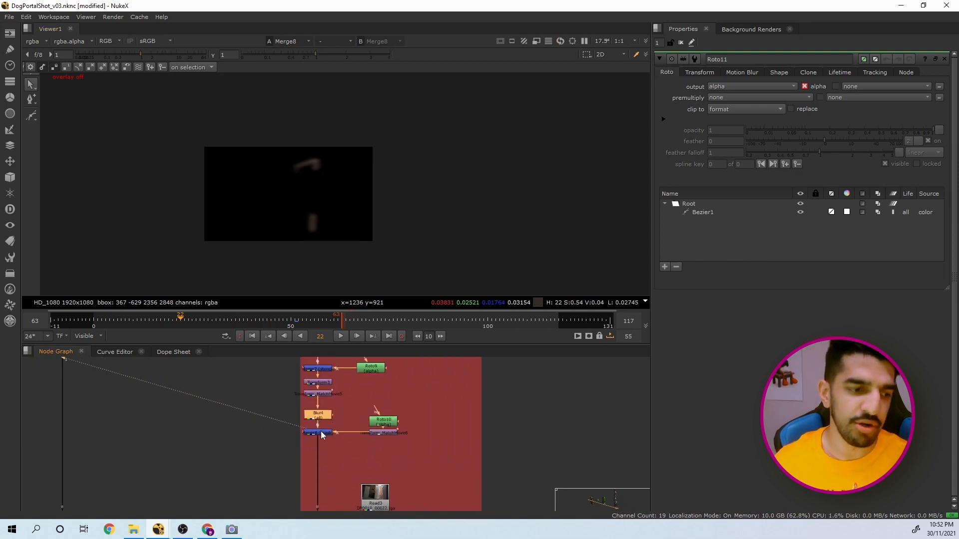
View the Merge6 composite with the portal edge reflection and scrub between frames 22 and 36, ending at frame 24
{"action": "scroll", "coordinate": [319, 432], "scroll_direction": "down", "scroll_amount": 3}
{"action": "left_click", "coordinate": [209, 487]}
{"action": "key", "text": "1"}
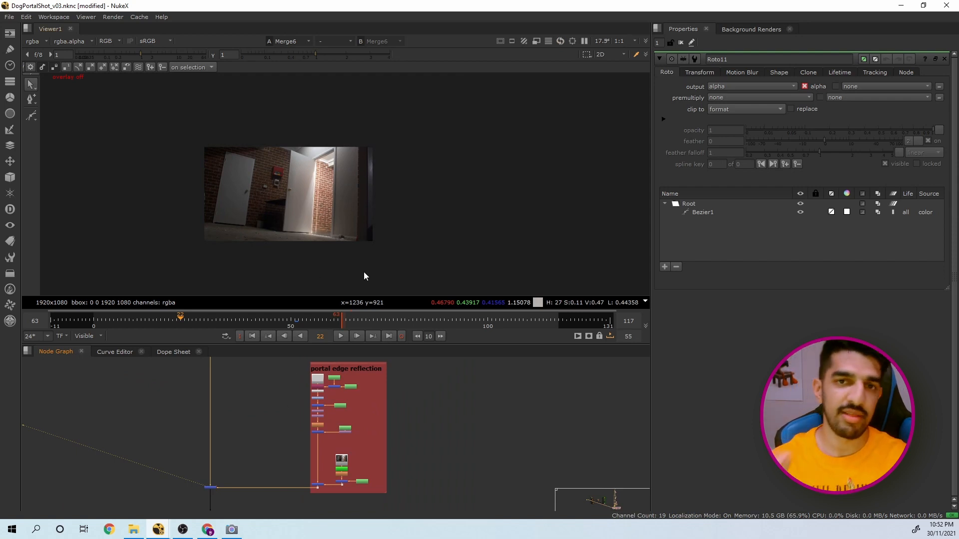
{"action": "scroll", "coordinate": [295, 225], "scroll_direction": "up", "scroll_amount": 3}
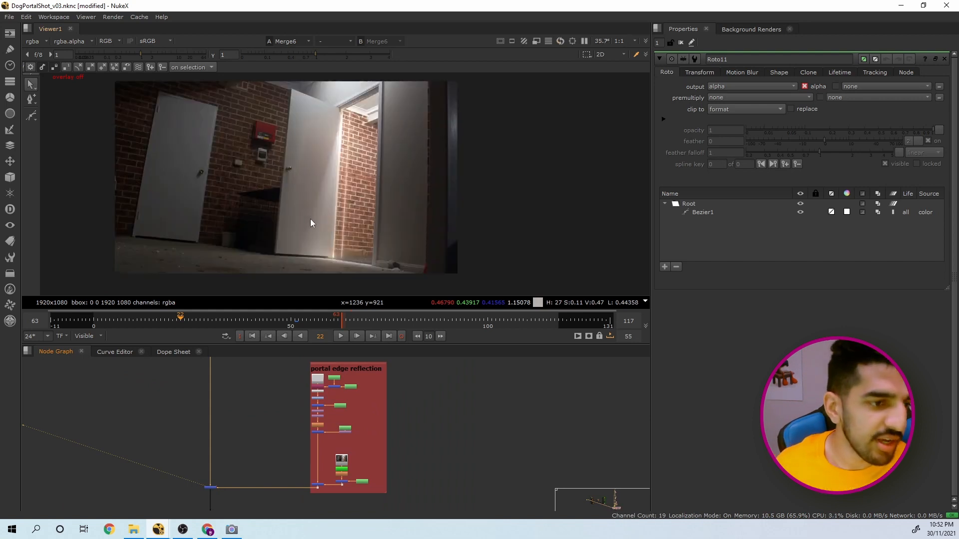
{"action": "left_click_drag", "start_coordinate": [171, 326], "coordinate": [235, 318]}
{"action": "scroll", "coordinate": [185, 500], "scroll_direction": "up", "scroll_amount": 2}
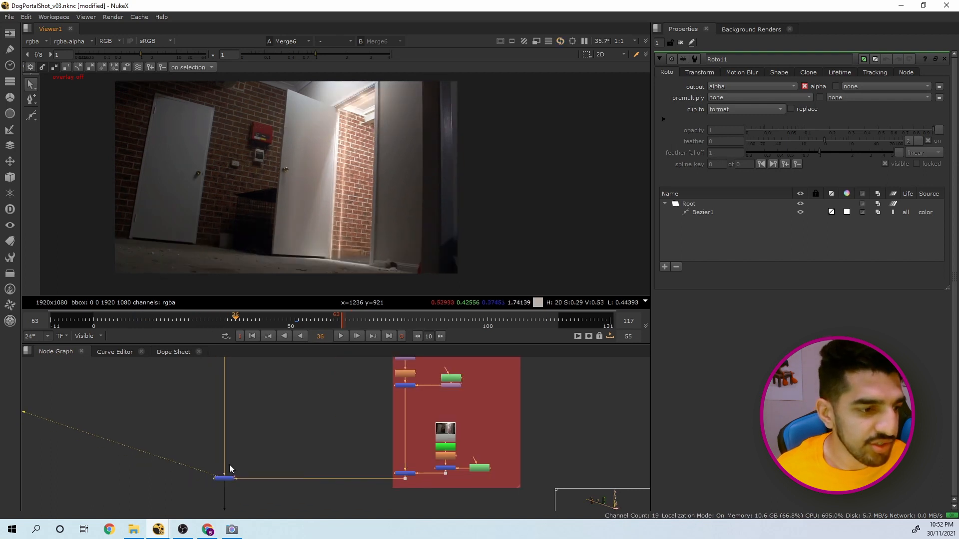
{"action": "left_click_drag", "start_coordinate": [231, 326], "coordinate": [188, 329]}
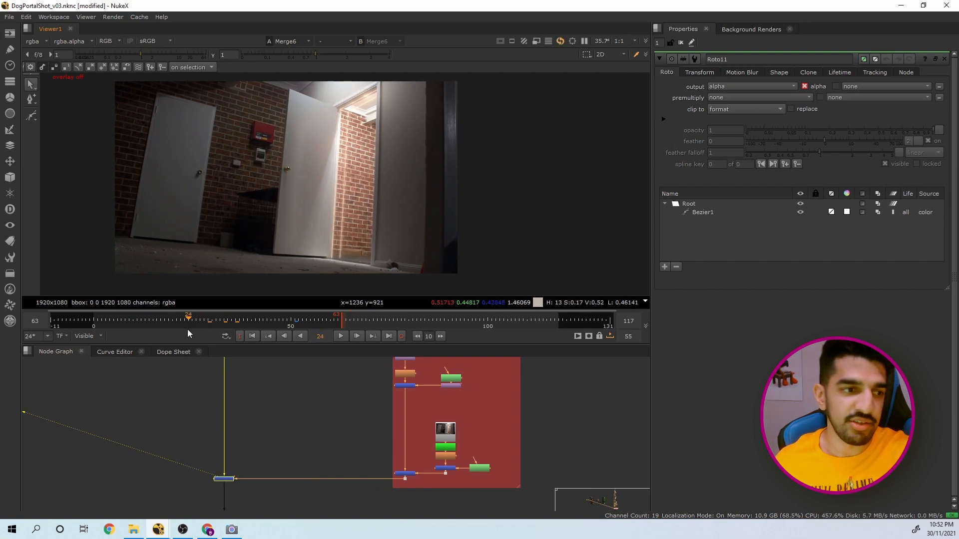
Inspect the reflection on the door close up in Merge6's output, advancing frame by frame to frame 27
{"action": "scroll", "coordinate": [268, 229], "scroll_direction": "up", "scroll_amount": 1}
{"action": "scroll", "coordinate": [300, 233], "scroll_direction": "up", "scroll_amount": 3}
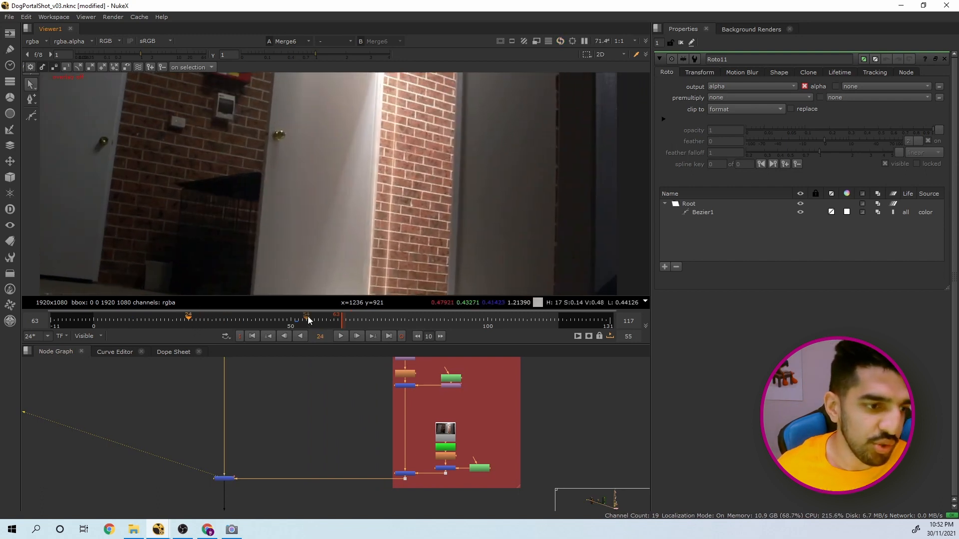
{"action": "left_click", "coordinate": [356, 337]}
{"action": "left_click", "coordinate": [355, 335]}
{"action": "left_click", "coordinate": [356, 335]}
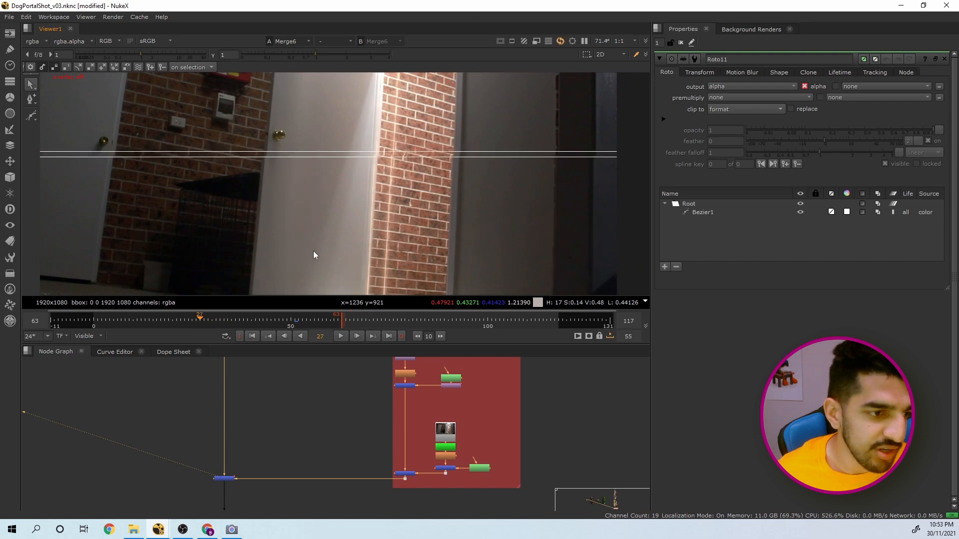
Review the Merge6 composite by scrubbing forward to frame 62 and back to frame 47
{"action": "left_click_drag", "start_coordinate": [215, 316], "coordinate": [338, 317]}
{"action": "scroll", "coordinate": [308, 188], "scroll_direction": "down", "scroll_amount": 3}
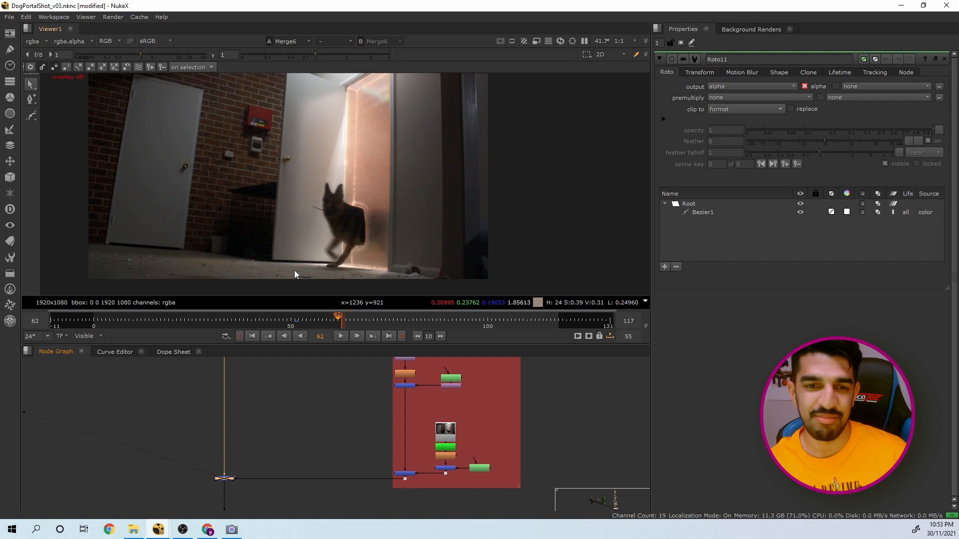
{"action": "scroll", "coordinate": [228, 411], "scroll_direction": "down", "scroll_amount": 8}
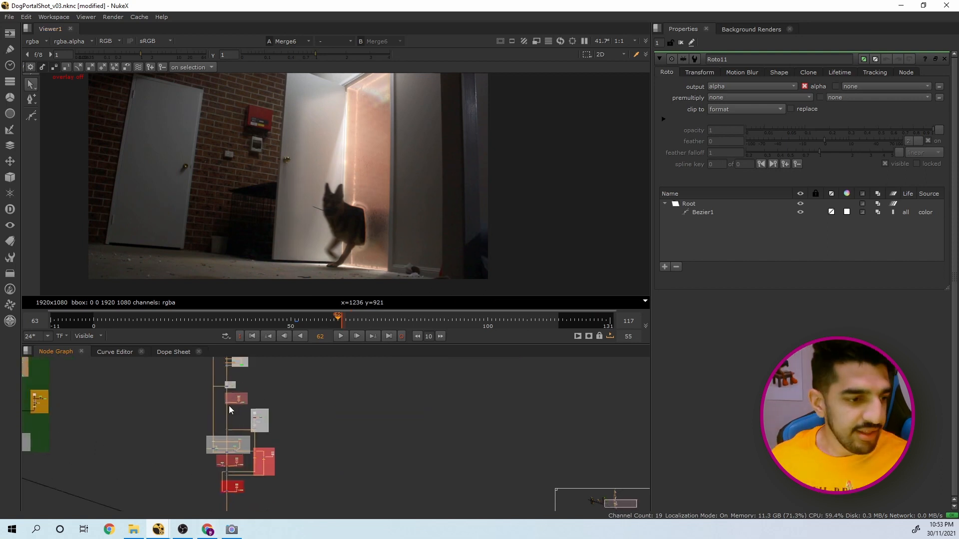
{"action": "middle_click_drag", "start_coordinate": [229, 409], "coordinate": [235, 439]}
{"action": "middle_click_drag", "start_coordinate": [385, 241], "coordinate": [391, 194]}
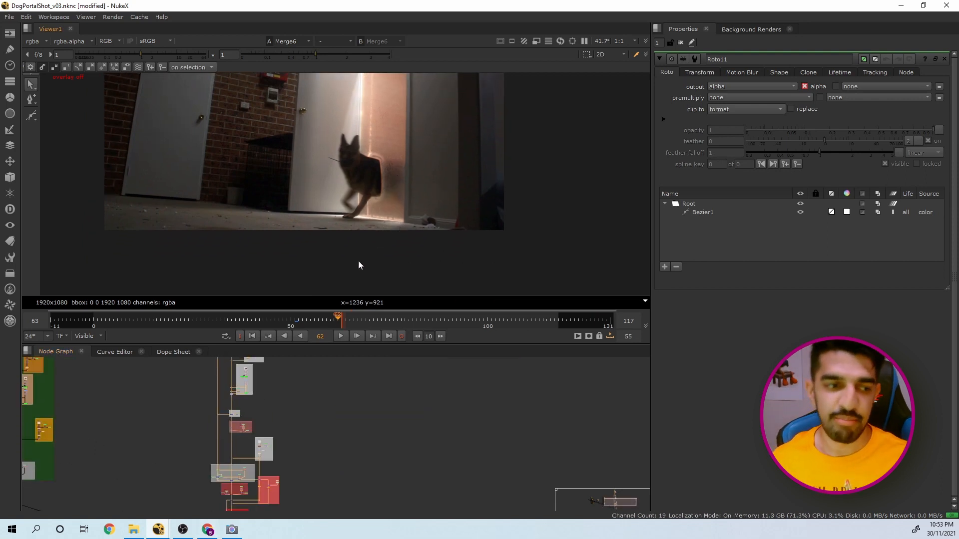
{"action": "left_click_drag", "start_coordinate": [315, 323], "coordinate": [279, 323]}
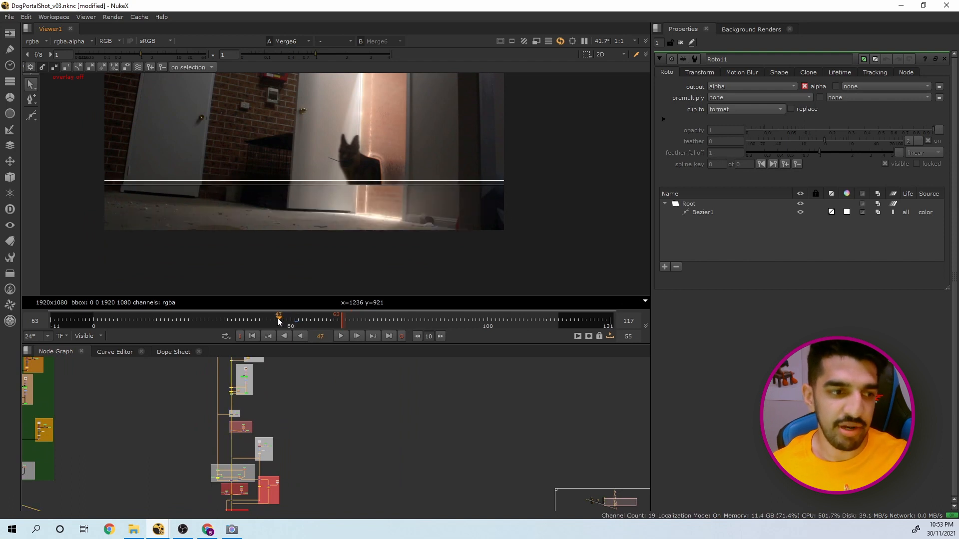
View the output of the Grade5 node in the artificial lighting from portal group
{"action": "scroll", "coordinate": [250, 439], "scroll_direction": "down", "scroll_amount": 3}
{"action": "scroll", "coordinate": [238, 406], "scroll_direction": "up", "scroll_amount": 8}
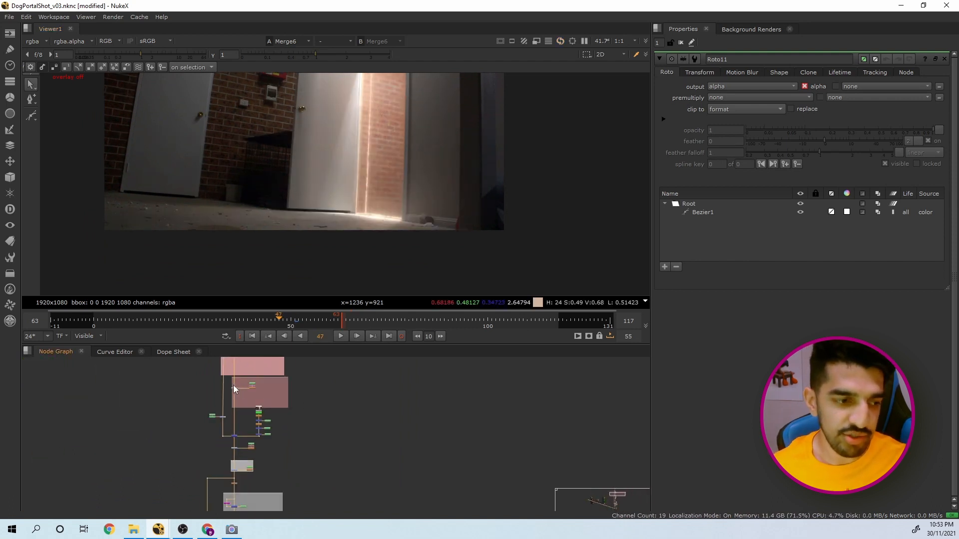
{"action": "scroll", "coordinate": [235, 450], "scroll_direction": "up", "scroll_amount": 4}
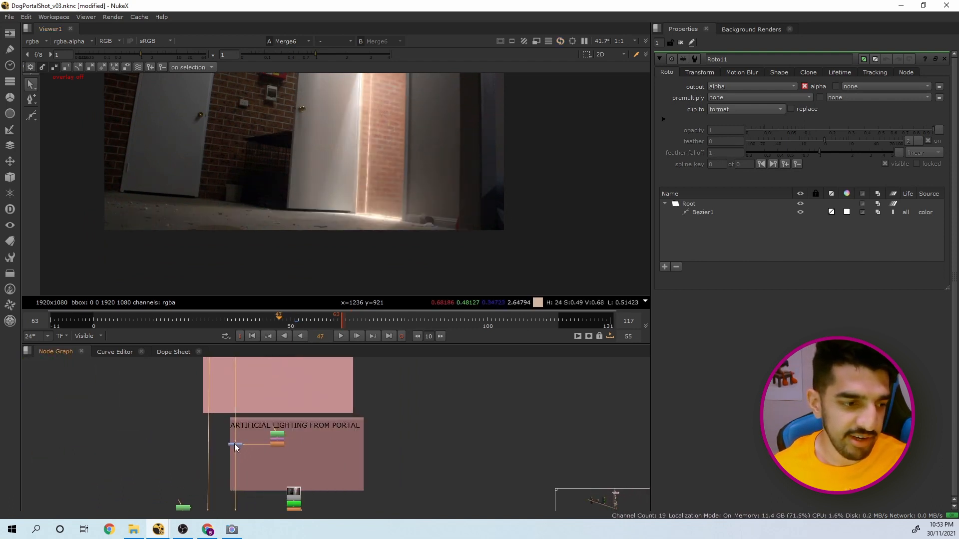
{"action": "key", "text": "1"}
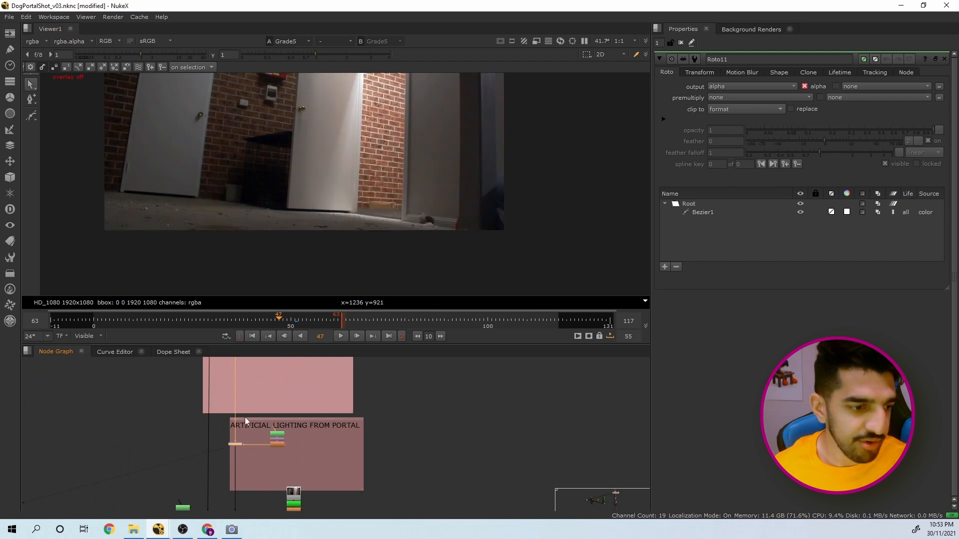
View Grade30's output below the artificial lighting group, open its Roto52 floor mask to show the shape, and toggle the overlay off
{"action": "scroll", "coordinate": [244, 418], "scroll_direction": "down", "scroll_amount": 3}
{"action": "middle_click_drag", "start_coordinate": [243, 420], "coordinate": [244, 450]}
{"action": "scroll", "coordinate": [241, 418], "scroll_direction": "down", "scroll_amount": 3}
{"action": "scroll", "coordinate": [243, 475], "scroll_direction": "up", "scroll_amount": 5}
{"action": "middle_click_drag", "start_coordinate": [244, 499], "coordinate": [247, 463]}
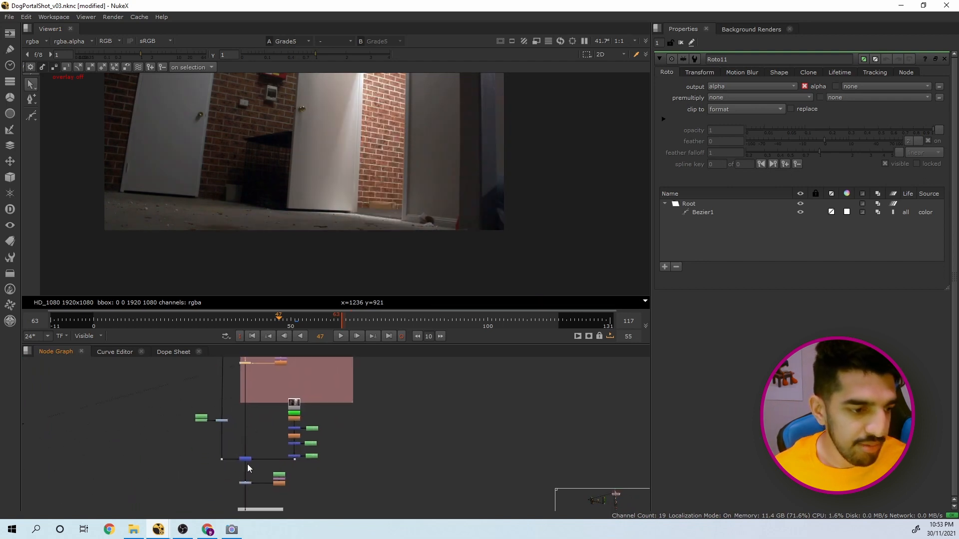
{"action": "scroll", "coordinate": [246, 482], "scroll_direction": "up", "scroll_amount": 2}
{"action": "key", "text": "1"}
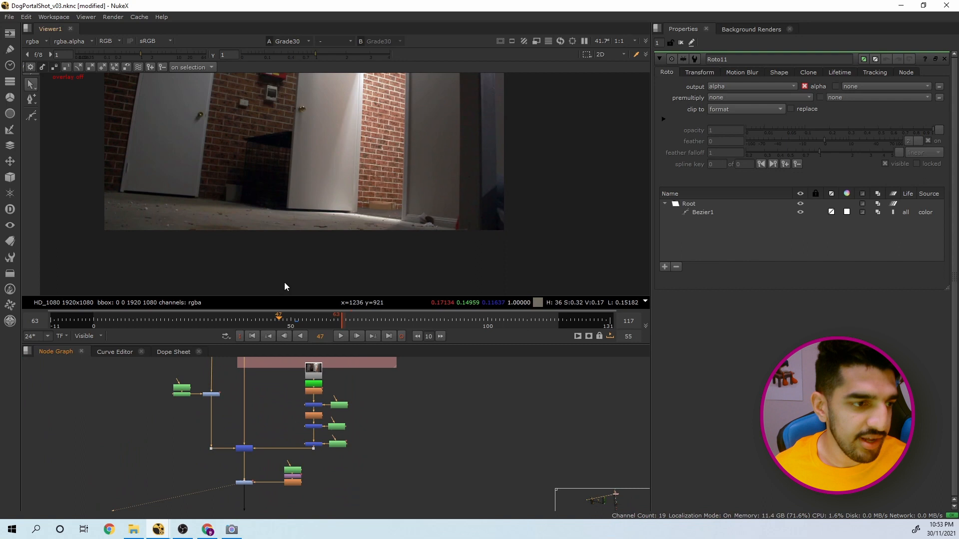
{"action": "double_click", "coordinate": [293, 470]}
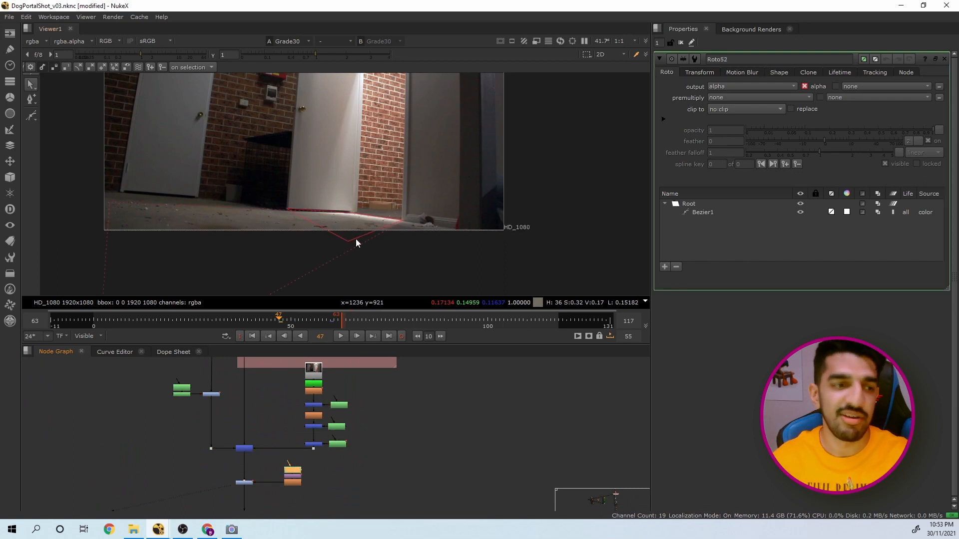
{"action": "key", "text": "o"}
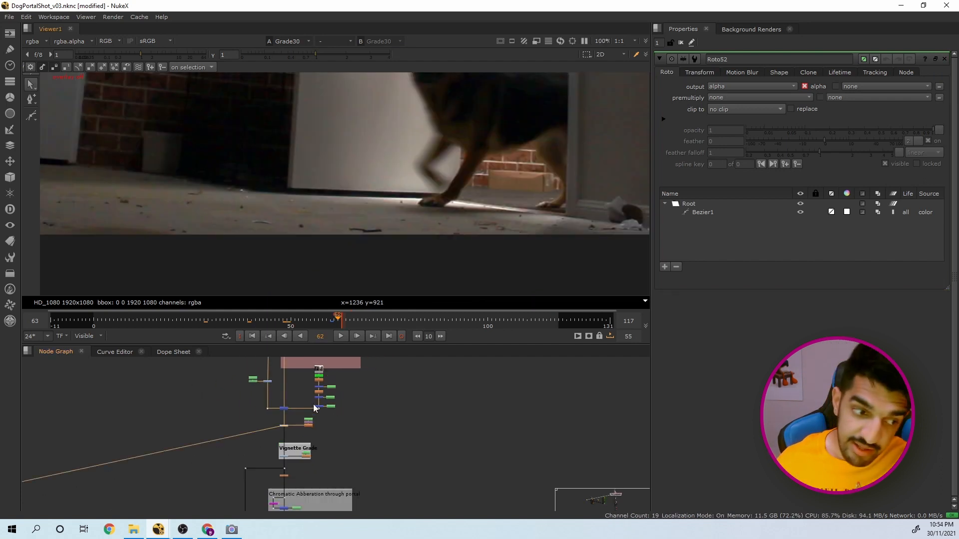
Look through the node groups from the vignette grade and frosted texture effect down to the portal glow set up
{"action": "scroll", "coordinate": [312, 420], "scroll_direction": "down", "scroll_amount": 3}
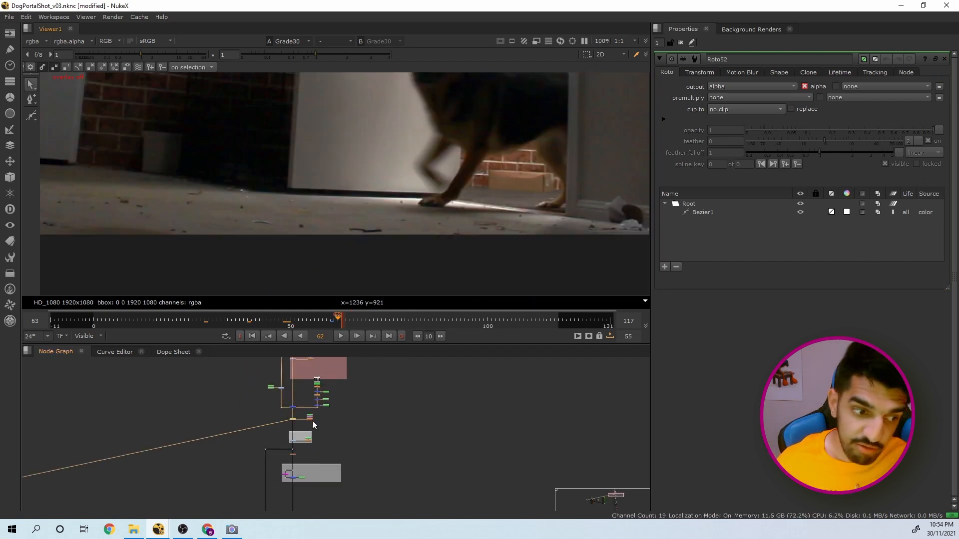
{"action": "scroll", "coordinate": [311, 425], "scroll_direction": "down", "scroll_amount": 2}
{"action": "middle_click_drag", "start_coordinate": [293, 436], "coordinate": [304, 385]}
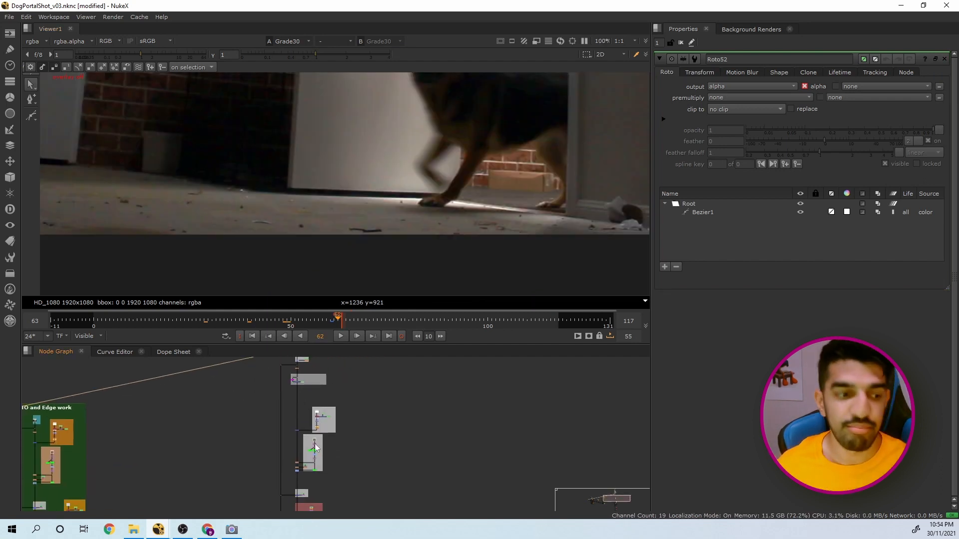
{"action": "scroll", "coordinate": [315, 444], "scroll_direction": "up", "scroll_amount": 3}
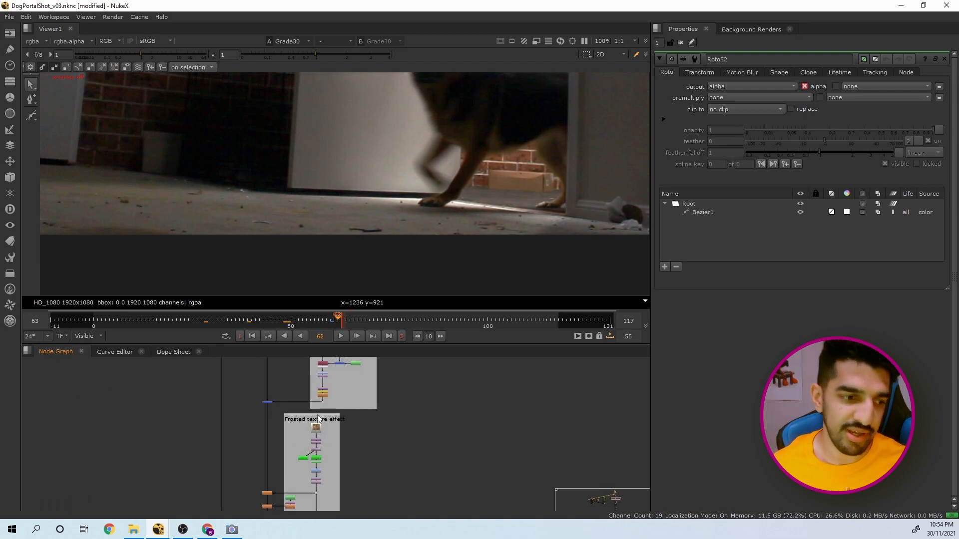
{"action": "scroll", "coordinate": [315, 407], "scroll_direction": "down", "scroll_amount": 3}
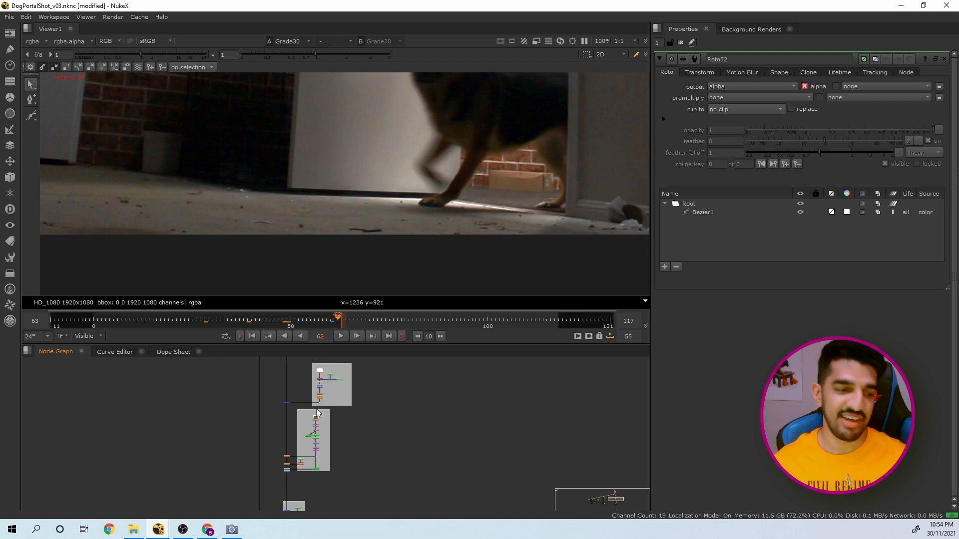
{"action": "scroll", "coordinate": [318, 409], "scroll_direction": "down", "scroll_amount": 5}
{"action": "middle_click_drag", "start_coordinate": [327, 473], "coordinate": [329, 423]}
{"action": "scroll", "coordinate": [329, 443], "scroll_direction": "up", "scroll_amount": 2}
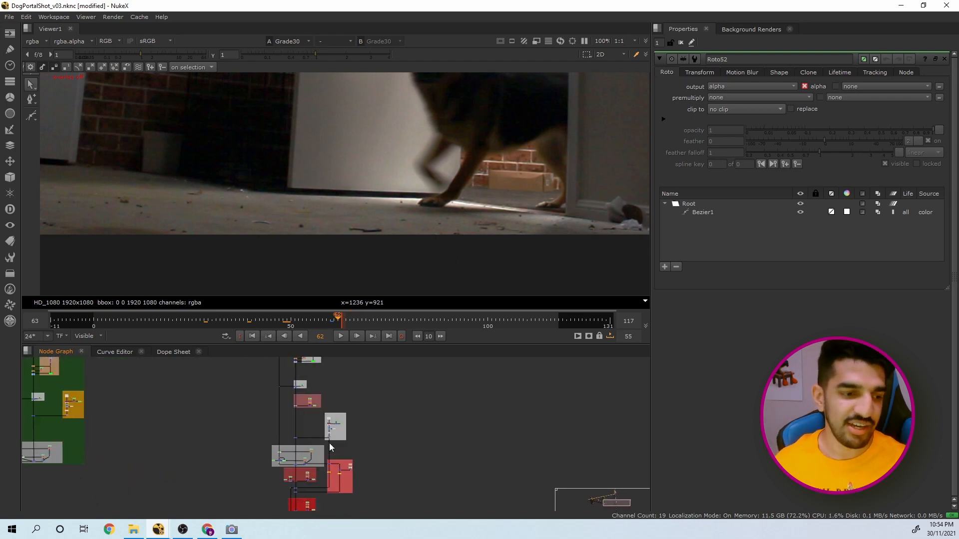
{"action": "scroll", "coordinate": [329, 443], "scroll_direction": "up", "scroll_amount": 6}
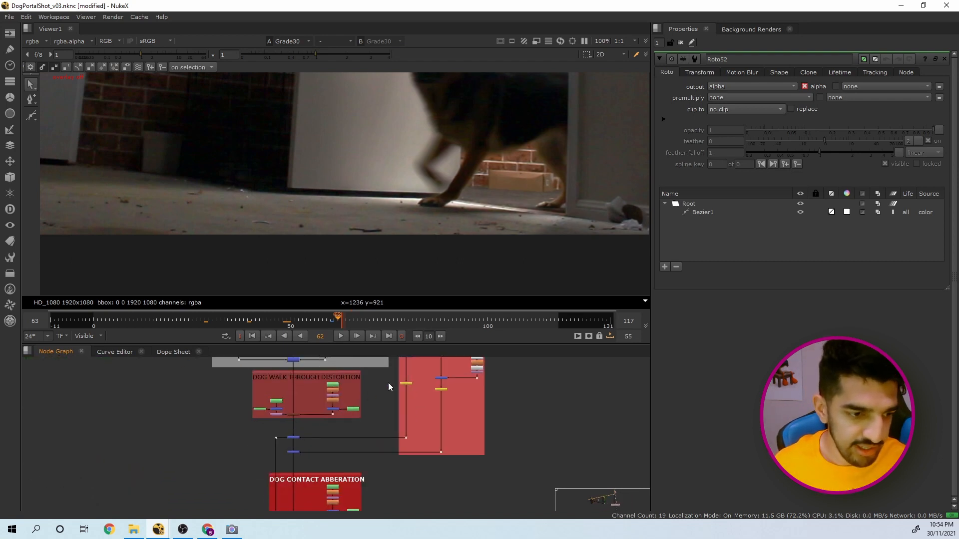
{"action": "scroll", "coordinate": [358, 445], "scroll_direction": "down", "scroll_amount": 1}
{"action": "scroll", "coordinate": [451, 140], "scroll_direction": "down", "scroll_amount": 3}
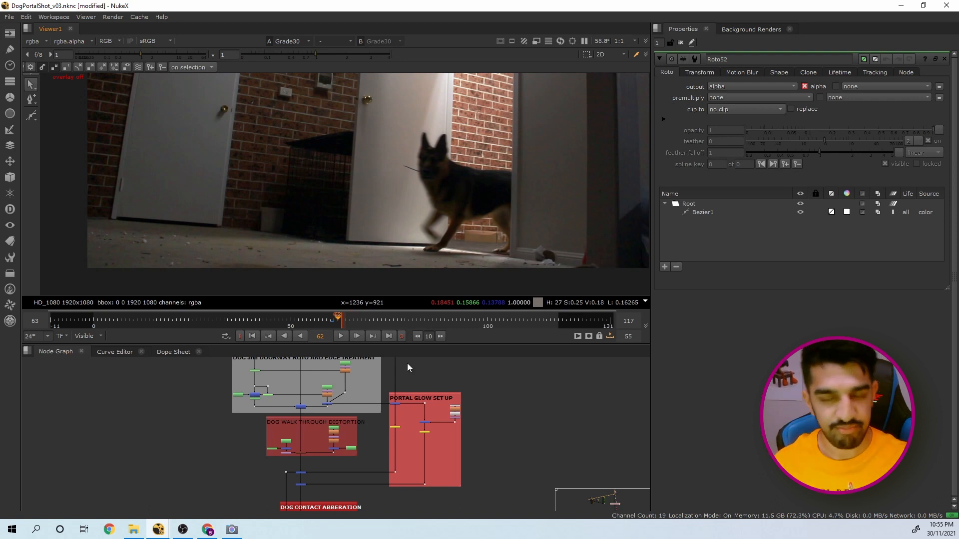
View the CornerPin2D output at the end of the front edges of portal group
{"action": "middle_click_drag", "start_coordinate": [401, 404], "coordinate": [389, 448]}
{"action": "scroll", "coordinate": [388, 449], "scroll_direction": "down", "scroll_amount": 4}
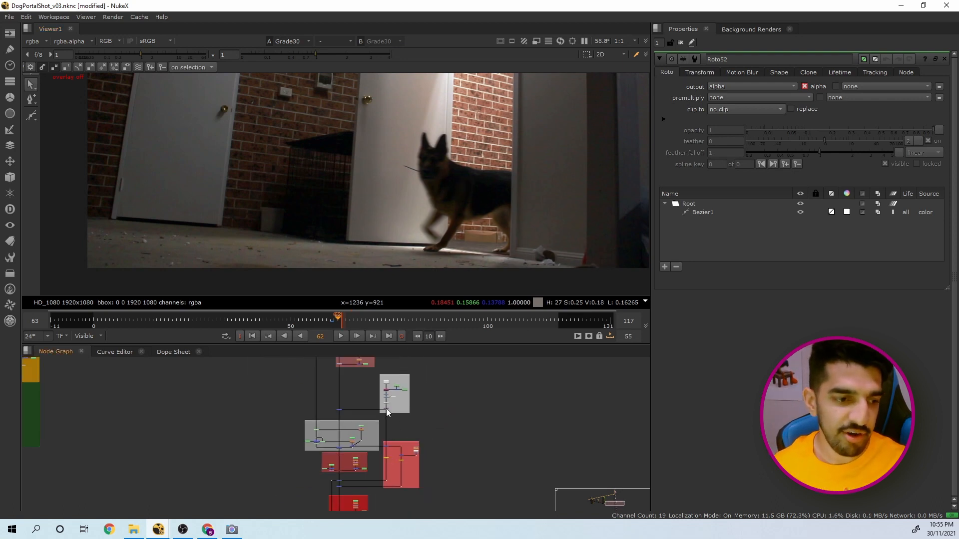
{"action": "scroll", "coordinate": [392, 395], "scroll_direction": "up", "scroll_amount": 4}
{"action": "scroll", "coordinate": [378, 426], "scroll_direction": "up", "scroll_amount": 3}
{"action": "left_click", "coordinate": [380, 421]}
{"action": "key", "text": "1"}
{"action": "scroll", "coordinate": [444, 205], "scroll_direction": "down", "scroll_amount": 3}
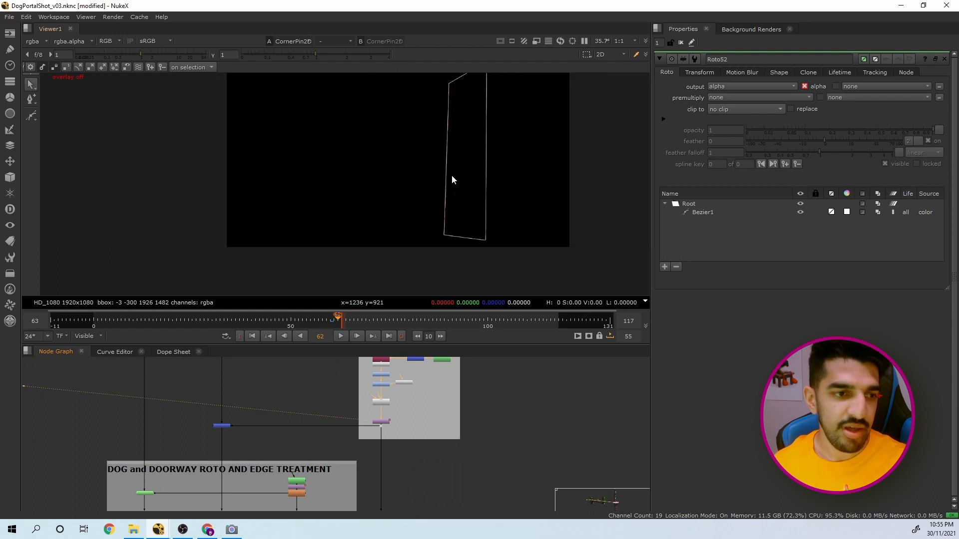
View the Merge4 stencil in the portal glow set up, where the dog matte cuts the portal edges
{"action": "scroll", "coordinate": [371, 481], "scroll_direction": "down", "scroll_amount": 3}
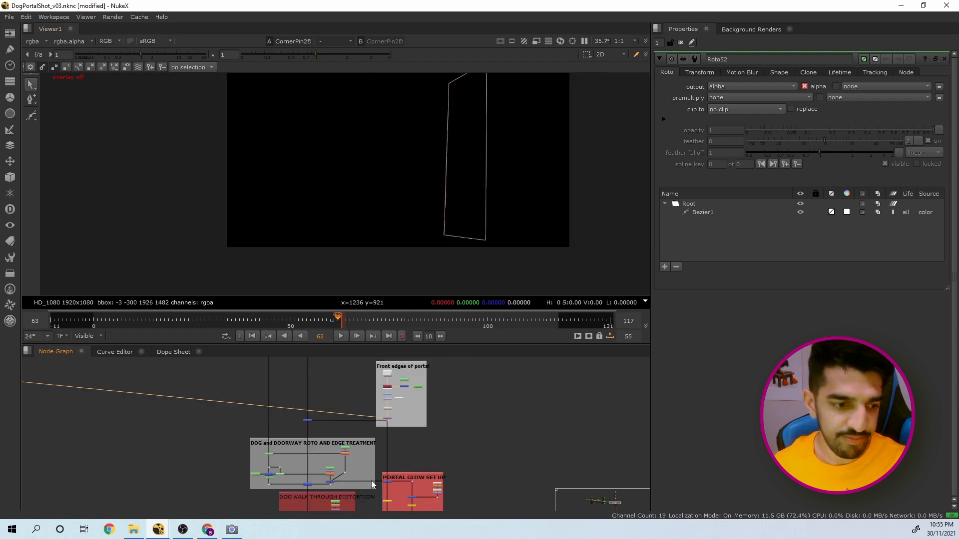
{"action": "scroll", "coordinate": [388, 465], "scroll_direction": "up", "scroll_amount": 2}
{"action": "scroll", "coordinate": [390, 457], "scroll_direction": "up", "scroll_amount": 4}
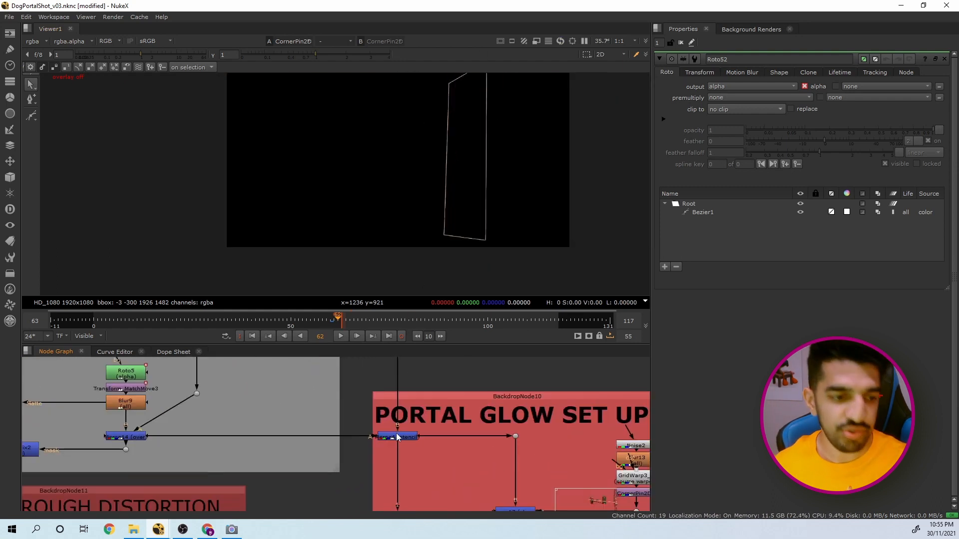
{"action": "left_click", "coordinate": [396, 437]}
{"action": "key", "text": "1"}
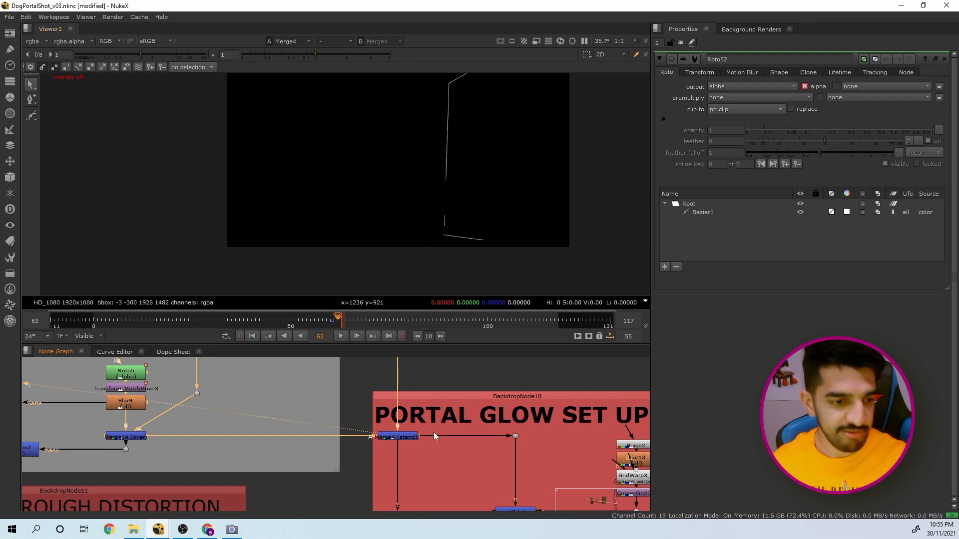
View Exponential_Glow1's glow on the stencilled portal edges and compare it disabled and enabled, leaving it enabled
{"action": "scroll", "coordinate": [433, 432], "scroll_direction": "down", "scroll_amount": 3}
{"action": "scroll", "coordinate": [418, 425], "scroll_direction": "up", "scroll_amount": 3}
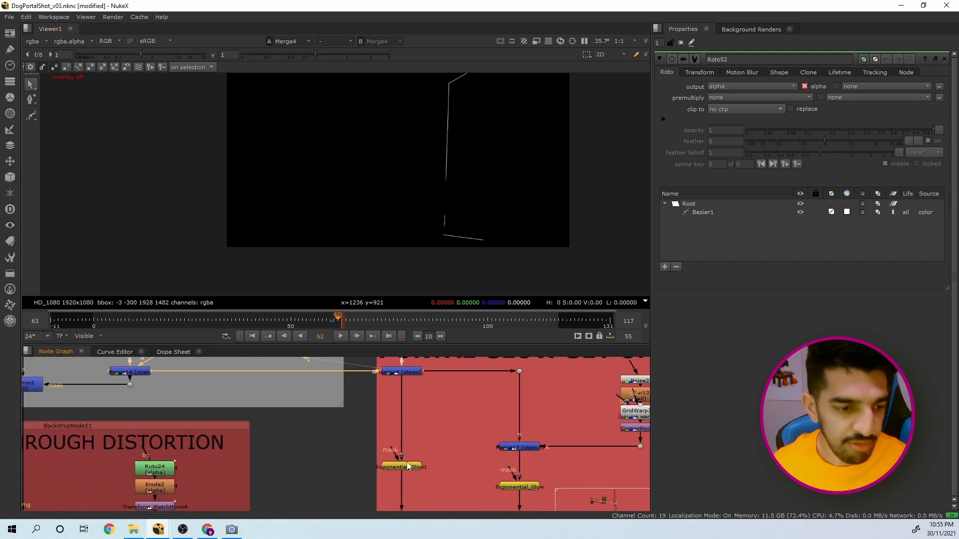
{"action": "key", "text": "1"}
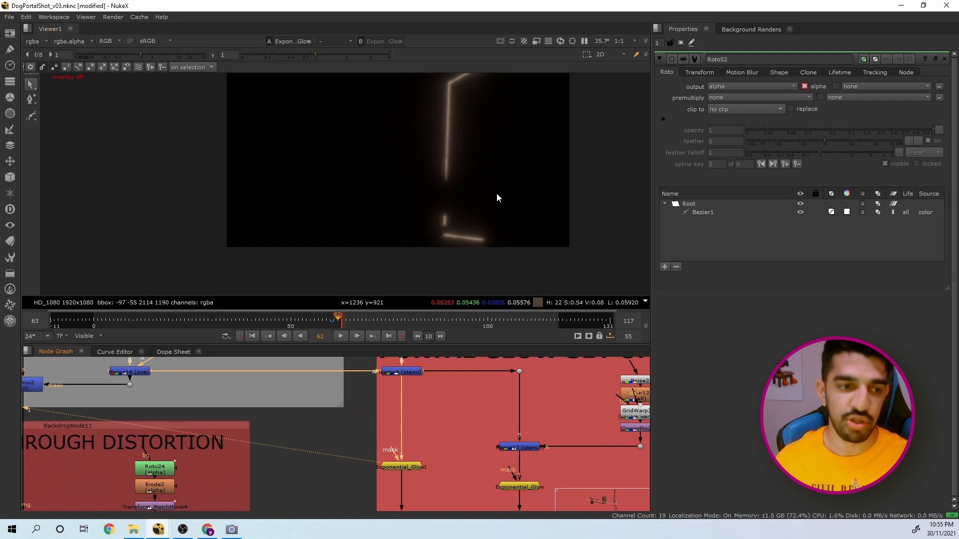
{"action": "scroll", "coordinate": [452, 202], "scroll_direction": "up", "scroll_amount": 5}
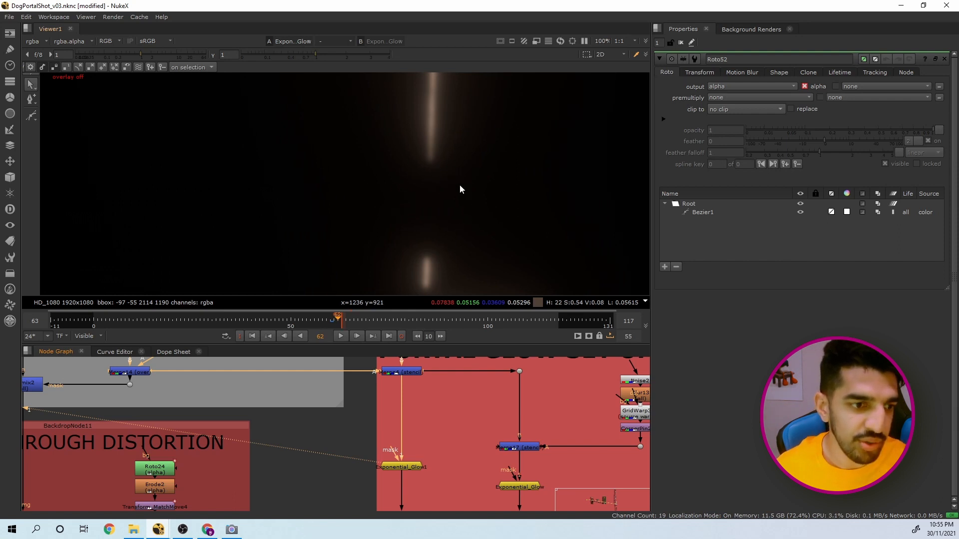
{"action": "scroll", "coordinate": [428, 203], "scroll_direction": "down", "scroll_amount": 2}
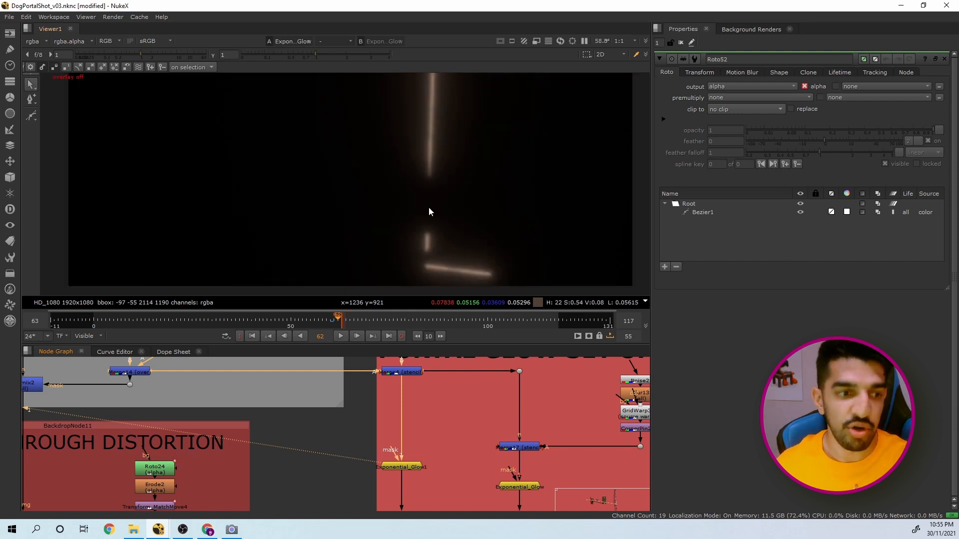
{"action": "left_click", "coordinate": [404, 470]}
{"action": "key", "text": "d"}
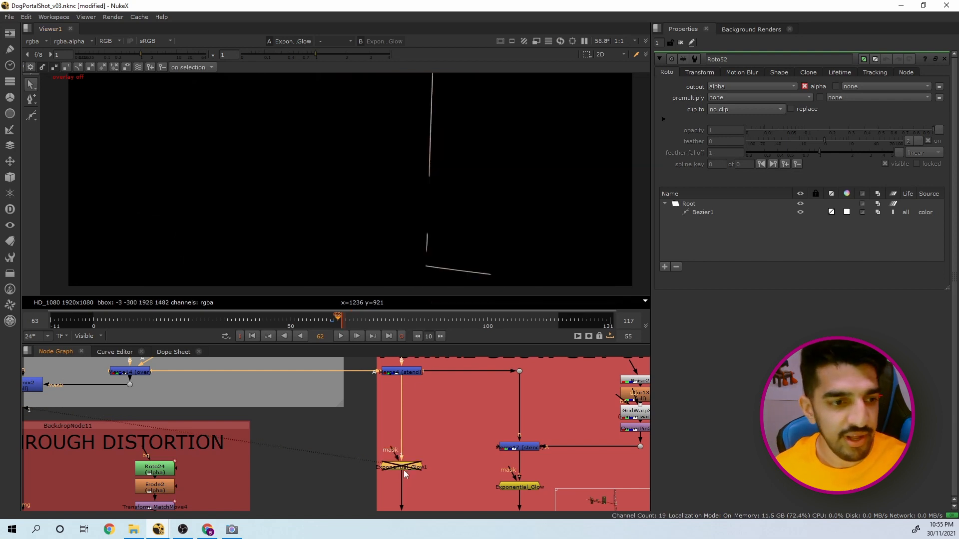
{"action": "key", "text": "d"}
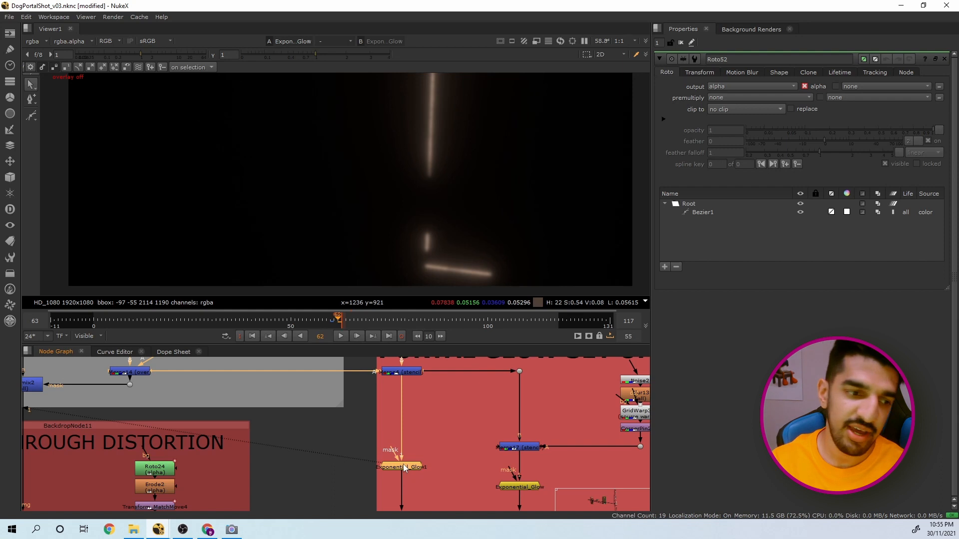
View the Plus merge below the dog walk through distortion group and compare it disabled and enabled around the dog
{"action": "scroll", "coordinate": [405, 468], "scroll_direction": "down", "scroll_amount": 10}
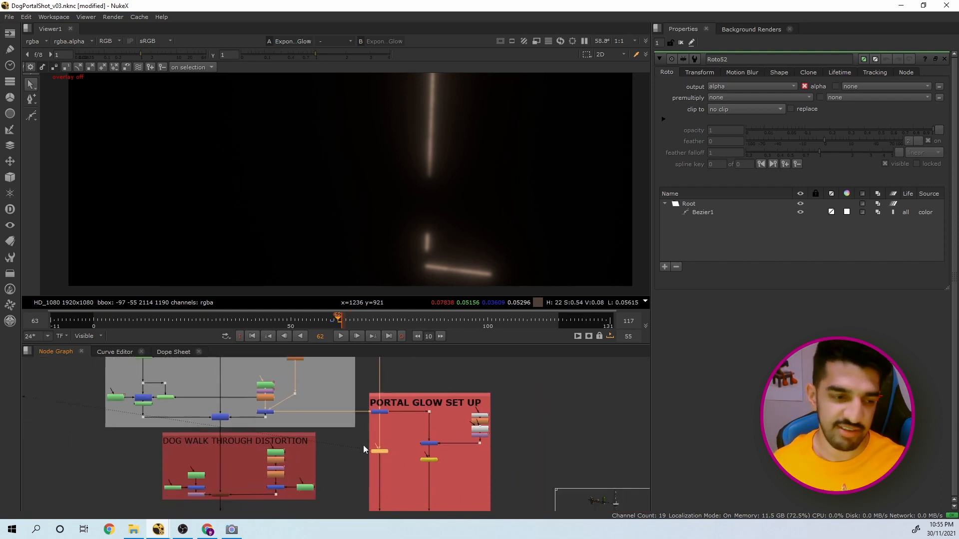
{"action": "scroll", "coordinate": [302, 440], "scroll_direction": "up", "scroll_amount": 3}
{"action": "left_click", "coordinate": [295, 428]}
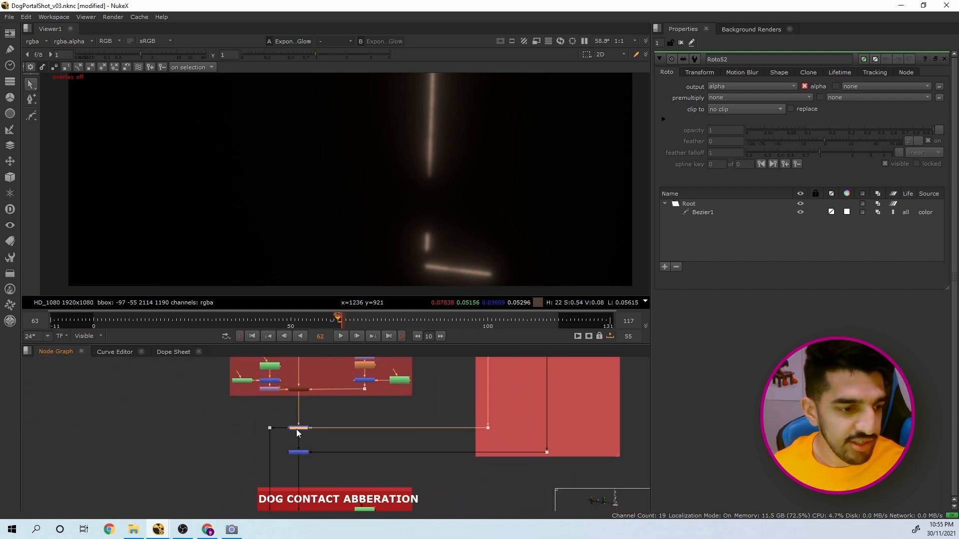
{"action": "key", "text": "1"}
{"action": "key", "text": "d"}
{"action": "key", "text": "d"}
{"action": "key", "text": "d"}
{"action": "key", "text": "d"}
{"action": "key", "text": "d"}
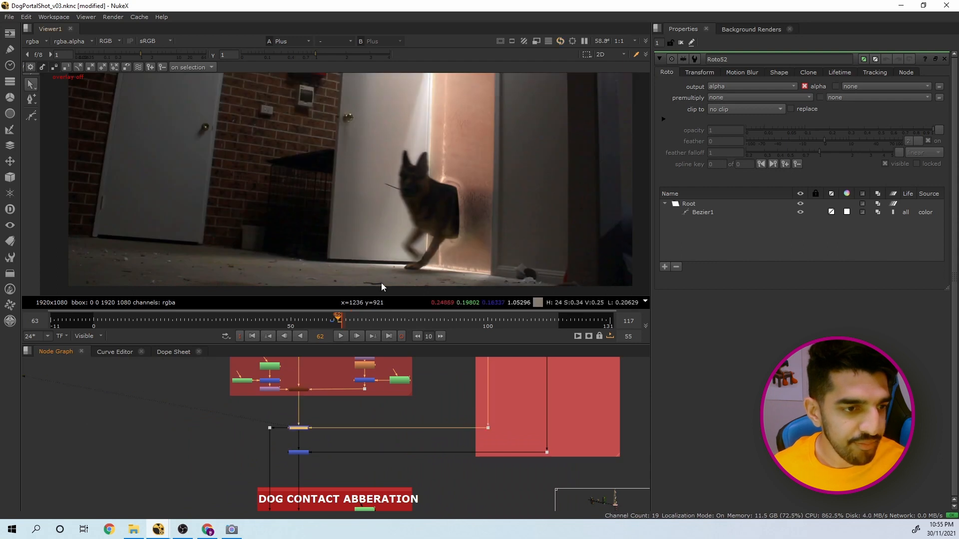
{"action": "key", "text": "d"}
{"action": "middle_click_drag", "start_coordinate": [426, 226], "coordinate": [417, 186]}
{"action": "key", "text": "d"}
{"action": "key", "text": "d"}
Compare the glow over the upper portal and full frame with the Plus merge disabled and enabled, leaving it enabled
{"action": "middle_click_drag", "start_coordinate": [449, 142], "coordinate": [441, 226]}
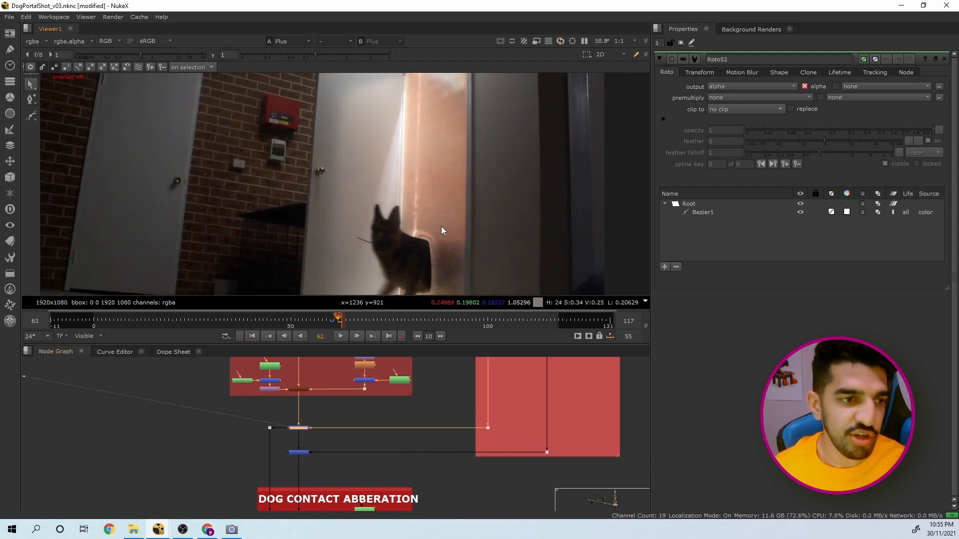
{"action": "scroll", "coordinate": [441, 226], "scroll_direction": "down", "scroll_amount": 2}
{"action": "key", "text": "d"}
{"action": "key", "text": "d"}
{"action": "key", "text": "d"}
{"action": "key", "text": "d"}
{"action": "key", "text": "d"}
{"action": "key", "text": "d"}
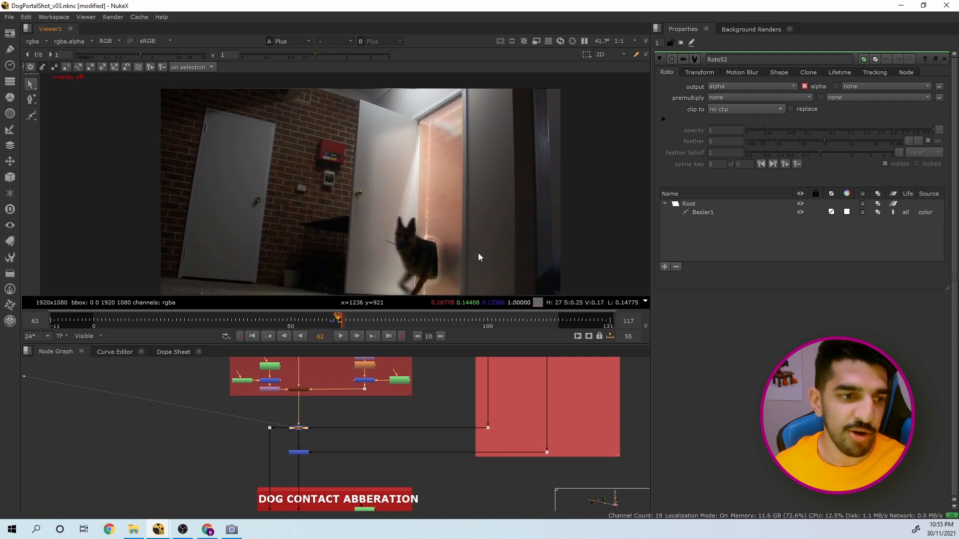
{"action": "scroll", "coordinate": [424, 220], "scroll_direction": "up", "scroll_amount": 1}
{"action": "middle_click_drag", "start_coordinate": [423, 220], "coordinate": [421, 210]}
{"action": "scroll", "coordinate": [381, 396], "scroll_direction": "down", "scroll_amount": 3}
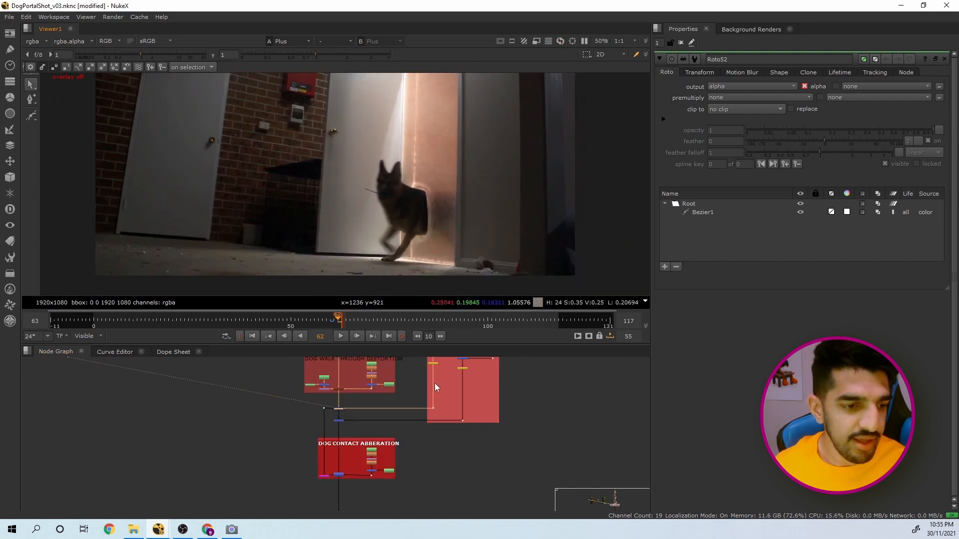
View the Merge4 stencil result in the portal glow set up, showing the portal edges that feed the glow
{"action": "middle_click_drag", "start_coordinate": [435, 384], "coordinate": [413, 428]}
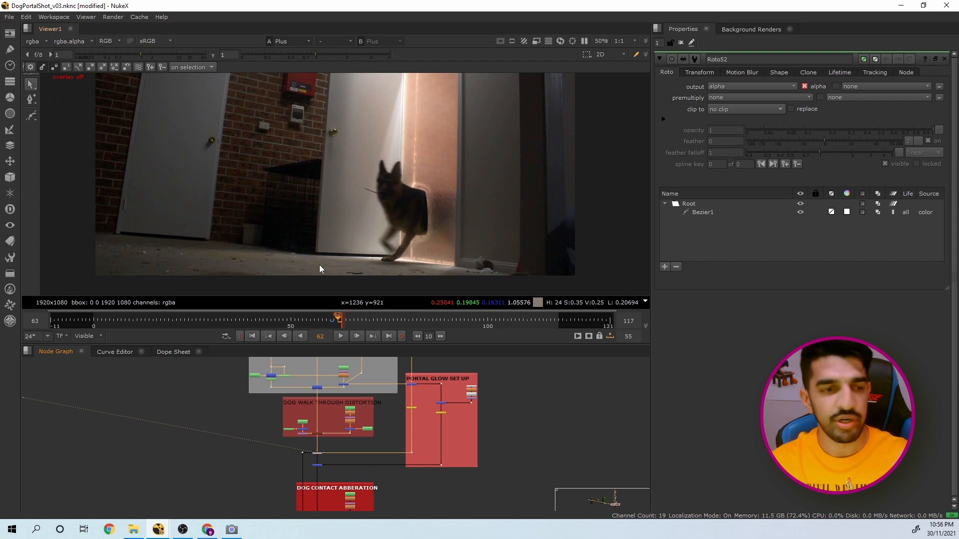
{"action": "scroll", "coordinate": [300, 407], "scroll_direction": "down", "scroll_amount": 7}
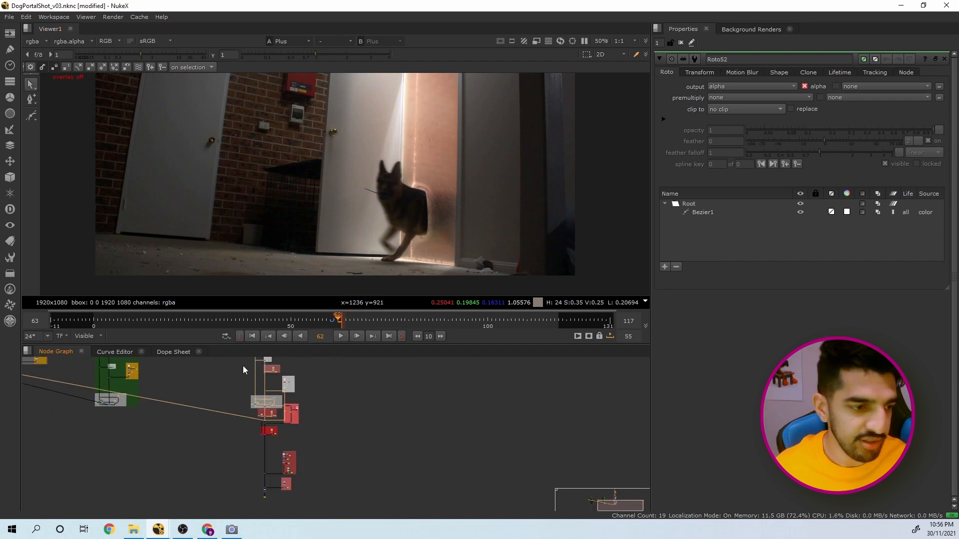
{"action": "scroll", "coordinate": [271, 369], "scroll_direction": "up", "scroll_amount": 8}
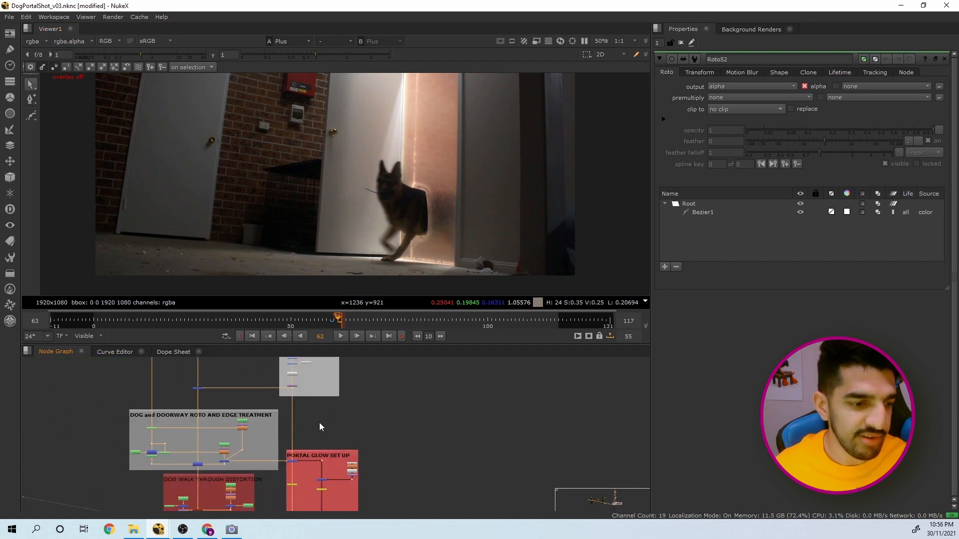
{"action": "scroll", "coordinate": [316, 436], "scroll_direction": "up", "scroll_amount": 5}
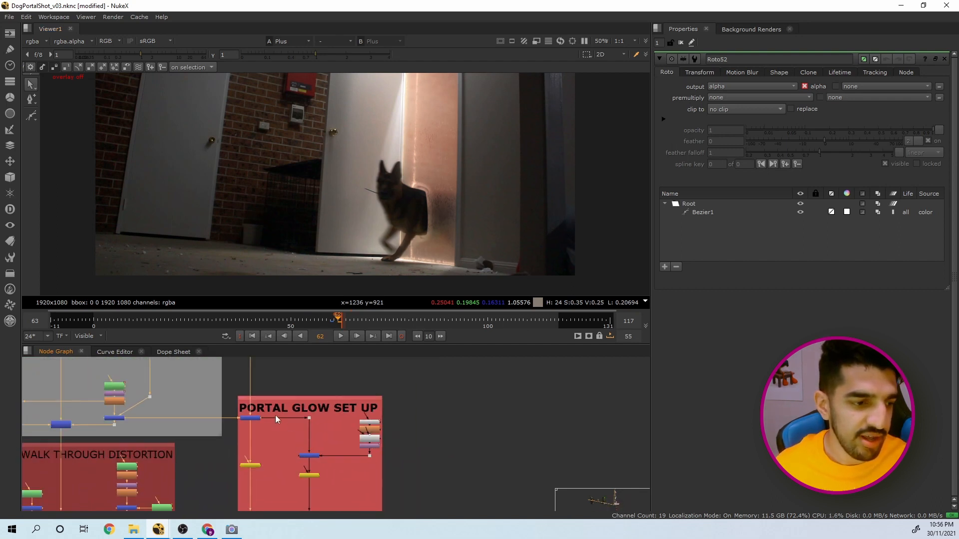
{"action": "left_click", "coordinate": [259, 416]}
{"action": "key", "text": "1"}
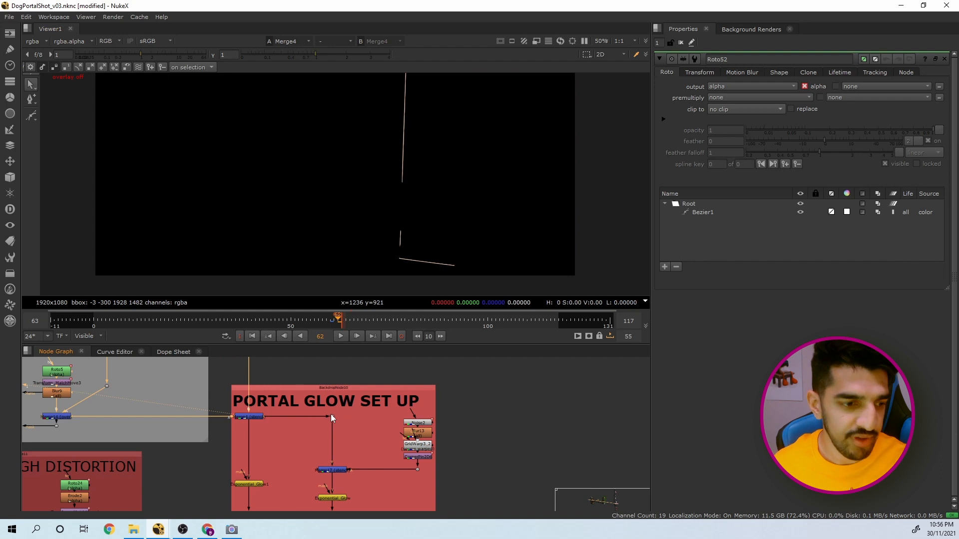
View the Merge17 result in the portal glow set up, where the noise branch breaks up the stencilled portal edges
{"action": "scroll", "coordinate": [335, 455], "scroll_direction": "up", "scroll_amount": 2}
{"action": "left_click", "coordinate": [331, 472]}
{"action": "key", "text": "1"}
{"action": "scroll", "coordinate": [343, 463], "scroll_direction": "down", "scroll_amount": 2}
{"action": "middle_click_drag", "start_coordinate": [343, 463], "coordinate": [335, 425]}
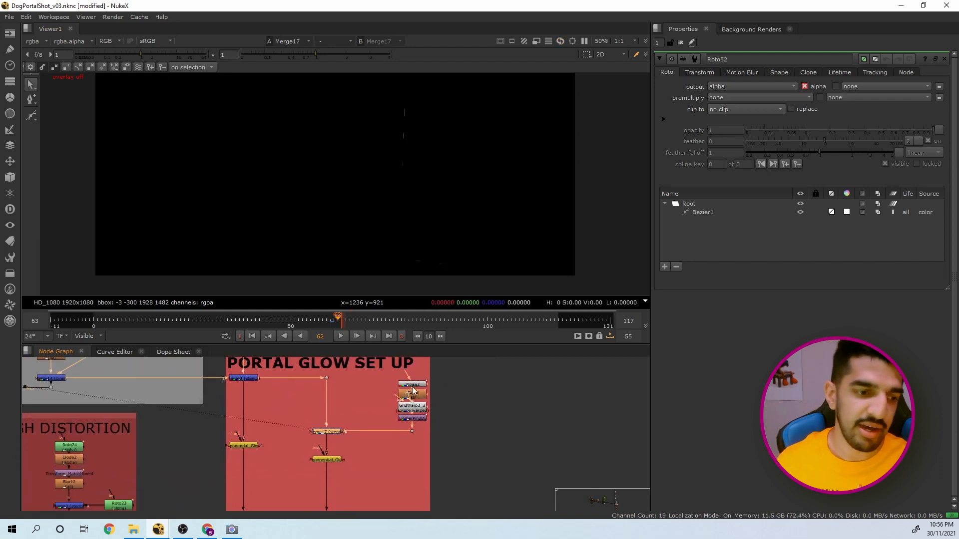
View the noise node feeding Merge17 and examine the broken-up edges in Merge17 from frame 68 to 79
{"action": "left_click", "coordinate": [413, 385]}
{"action": "key", "text": "1"}
{"action": "mouse_move", "coordinate": [370, 318]}
{"action": "left_mouse_down"}
{"action": "mouse_move", "coordinate": [399, 323]}
{"action": "mouse_move", "coordinate": [362, 322]}
{"action": "left_mouse_up"}
{"action": "left_click", "coordinate": [328, 432]}
{"action": "key", "text": "1"}
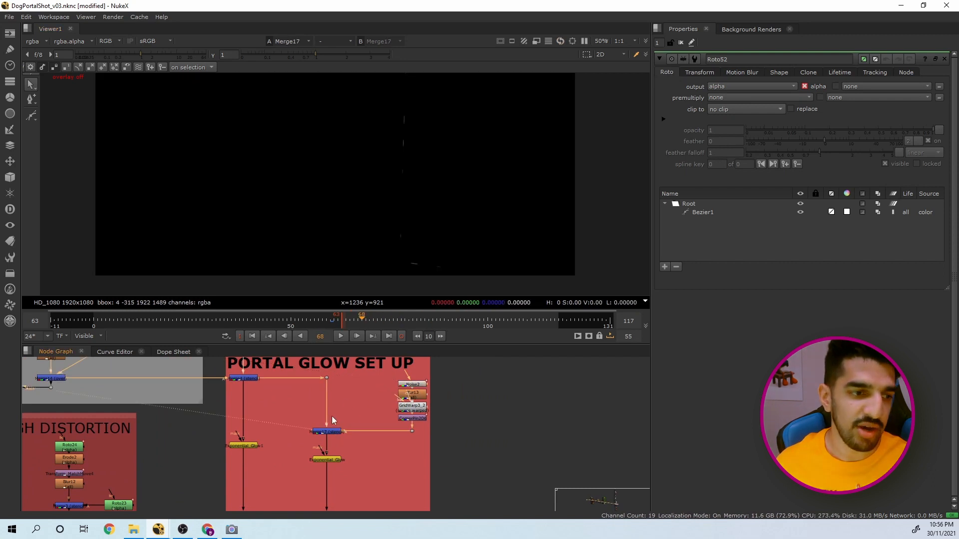
{"action": "left_click_drag", "start_coordinate": [383, 321], "coordinate": [402, 328]}
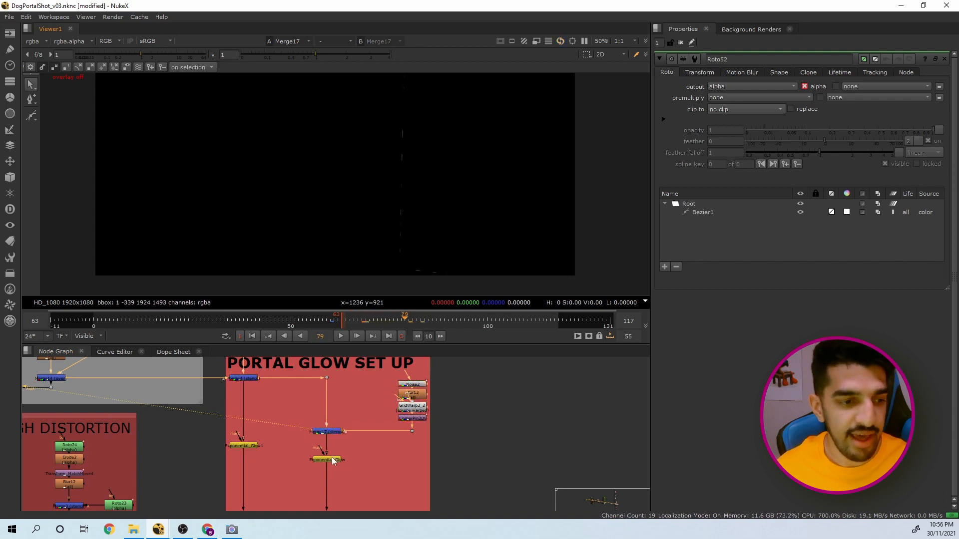
View the Exponential_Glow fed by Merge17 at frame 79, and its Plus1 merge above the dog contact abberation group
{"action": "left_click", "coordinate": [332, 460]}
{"action": "key", "text": "1"}
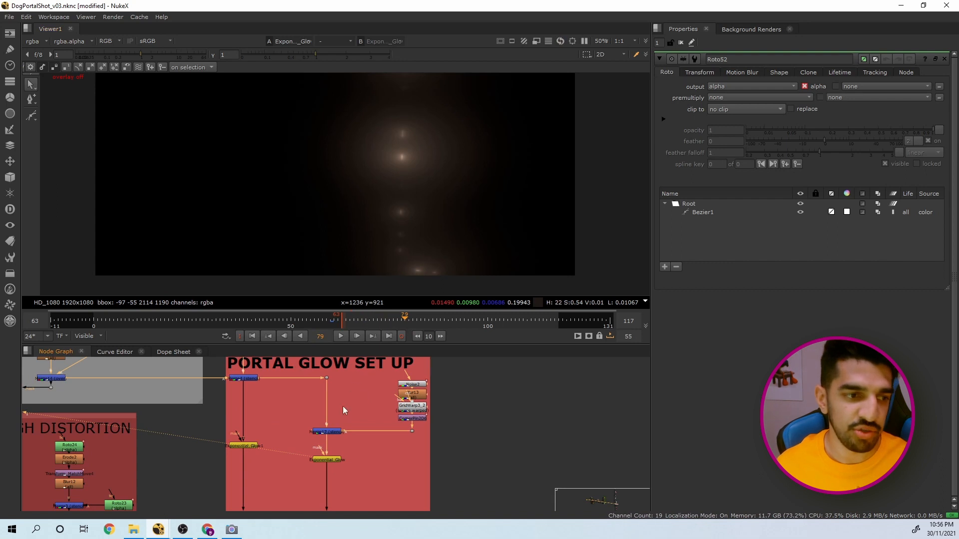
{"action": "scroll", "coordinate": [345, 411], "scroll_direction": "down", "scroll_amount": 5}
{"action": "middle_click_drag", "start_coordinate": [341, 419], "coordinate": [319, 308]}
{"action": "scroll", "coordinate": [218, 389], "scroll_direction": "up", "scroll_amount": 2}
{"action": "middle_click_drag", "start_coordinate": [217, 390], "coordinate": [264, 427]}
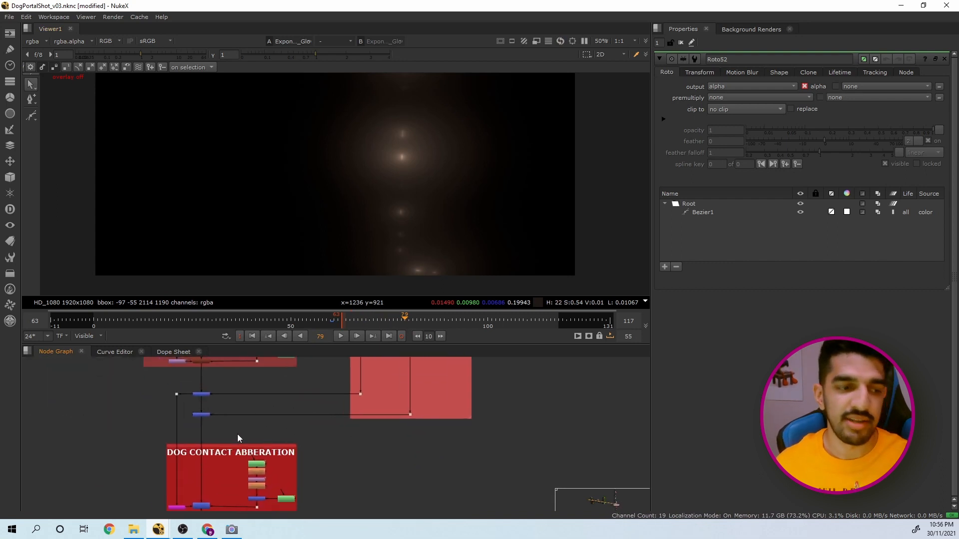
{"action": "scroll", "coordinate": [231, 436], "scroll_direction": "up", "scroll_amount": 4}
{"action": "left_click", "coordinate": [177, 388]}
{"action": "key", "text": "1"}
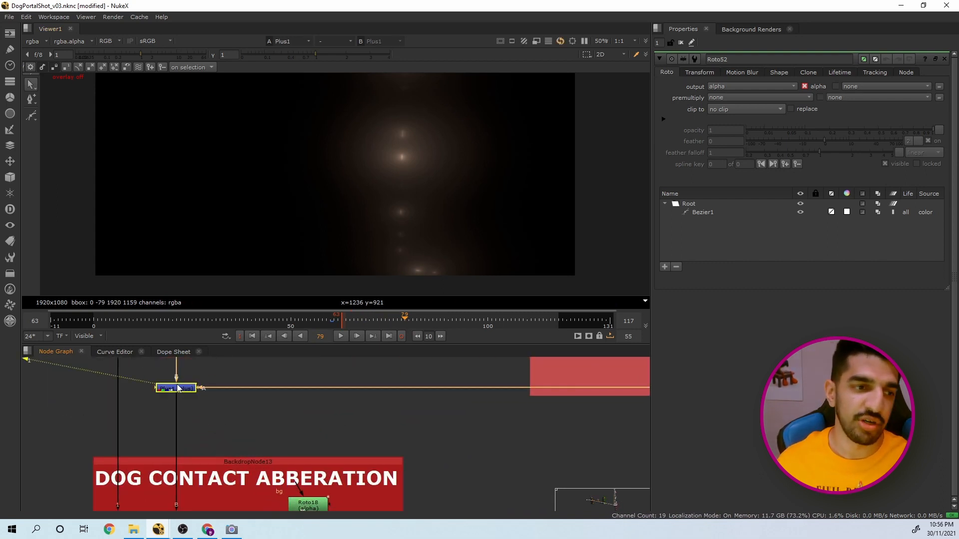
Compare the portal with Plus1 disabled and enabled, temporarily raising the viewer gain to 3.4, and leave Plus1 enabled
{"action": "scroll", "coordinate": [400, 161], "scroll_direction": "up", "scroll_amount": 2}
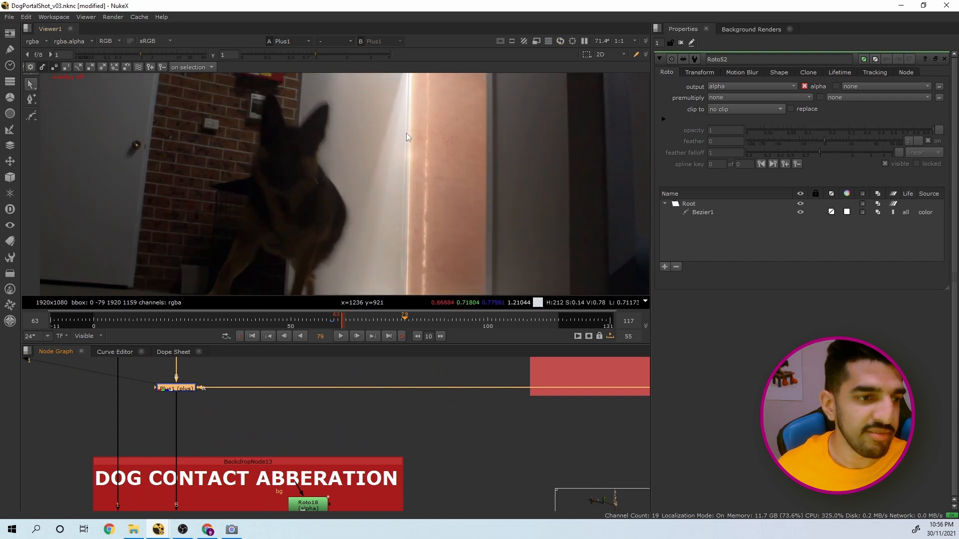
{"action": "left_click_drag", "start_coordinate": [140, 55], "coordinate": [159, 65]}
{"action": "key", "text": "d"}
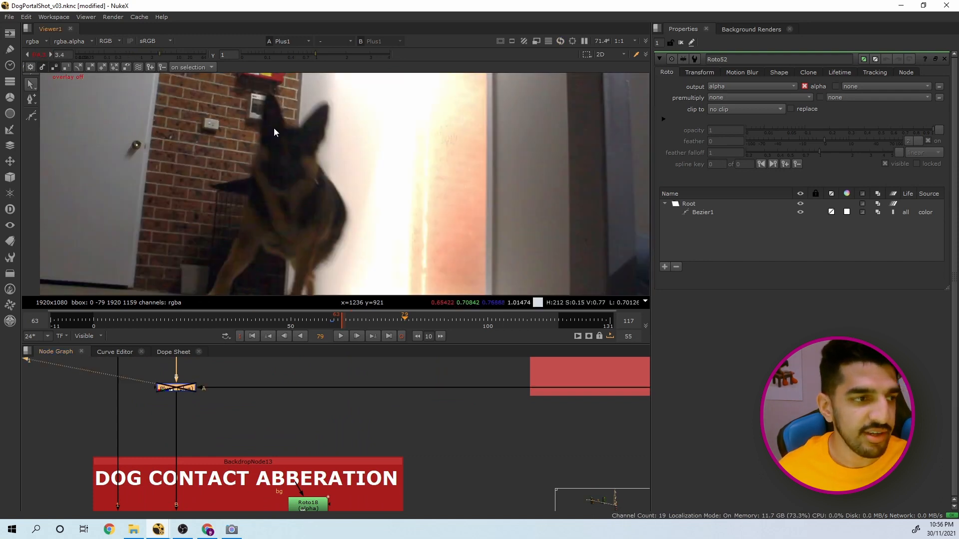
{"action": "left_click", "coordinate": [38, 54]}
{"action": "scroll", "coordinate": [310, 172], "scroll_direction": "down", "scroll_amount": 3}
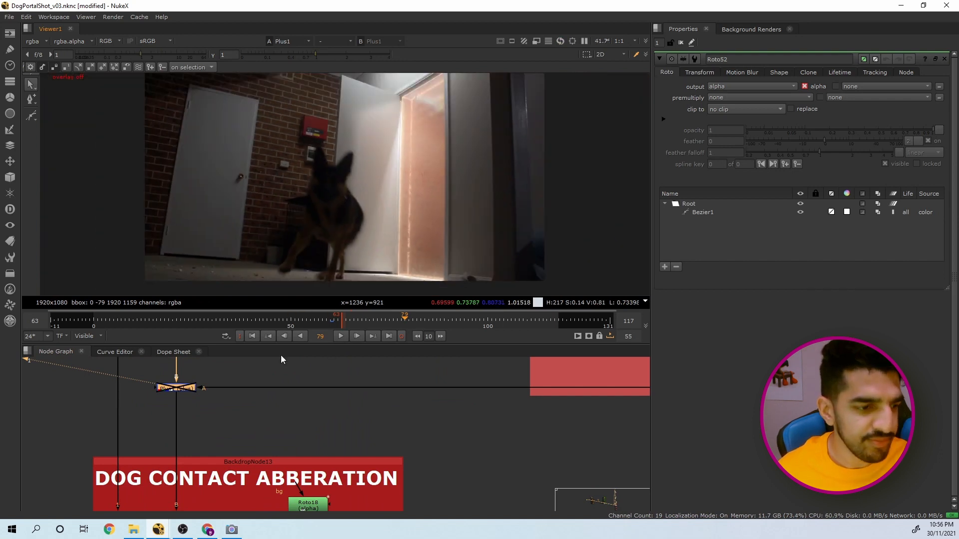
{"action": "key", "text": "d"}
Check the flickering glow on the portal edges in Plus1 at frames 80, 91 and 68
{"action": "left_click", "coordinate": [410, 319]}
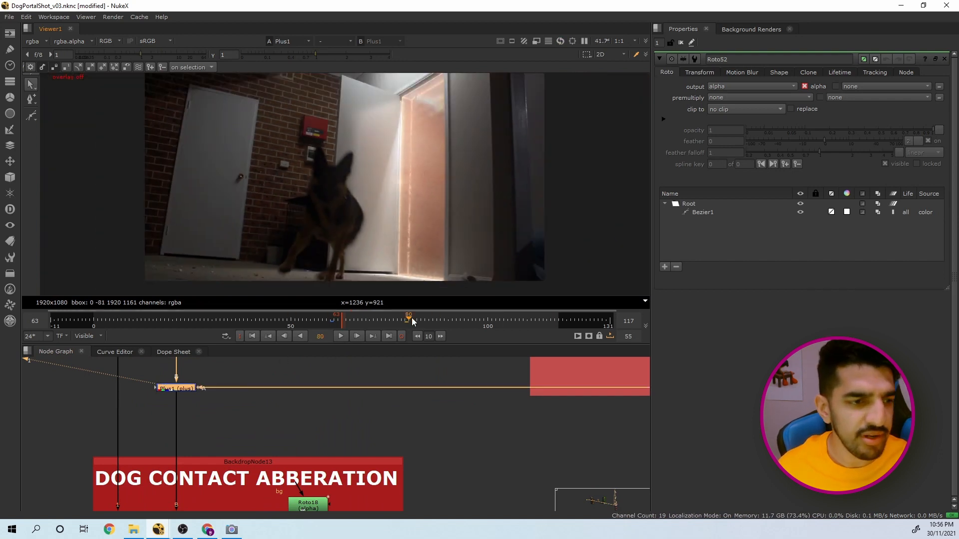
{"action": "left_click", "coordinate": [451, 322]}
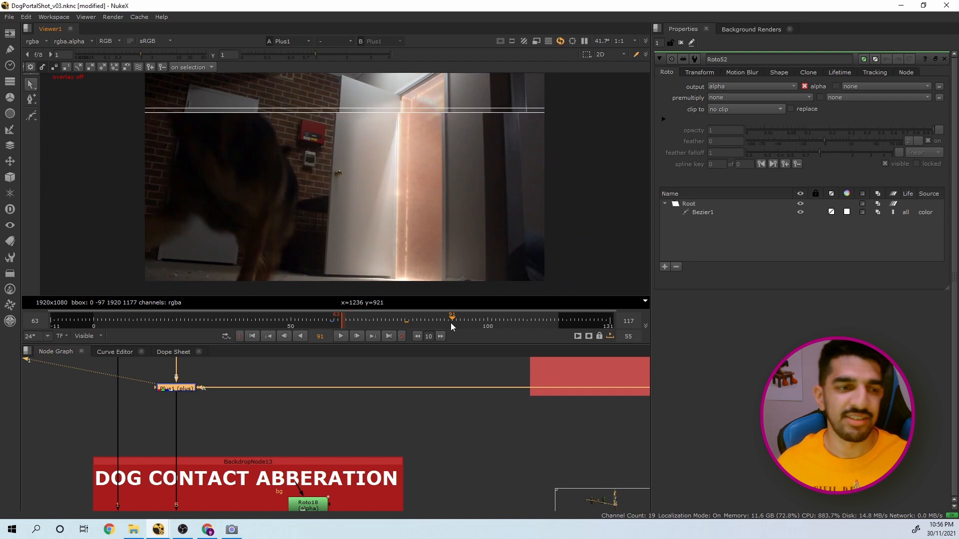
{"action": "scroll", "coordinate": [403, 205], "scroll_direction": "up", "scroll_amount": 4}
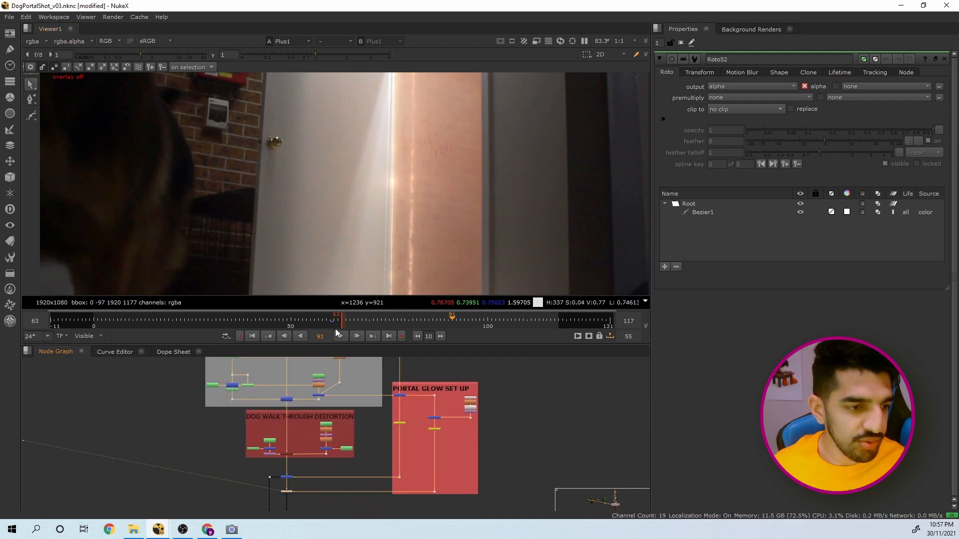
{"action": "left_click_drag", "start_coordinate": [338, 323], "coordinate": [357, 316]}
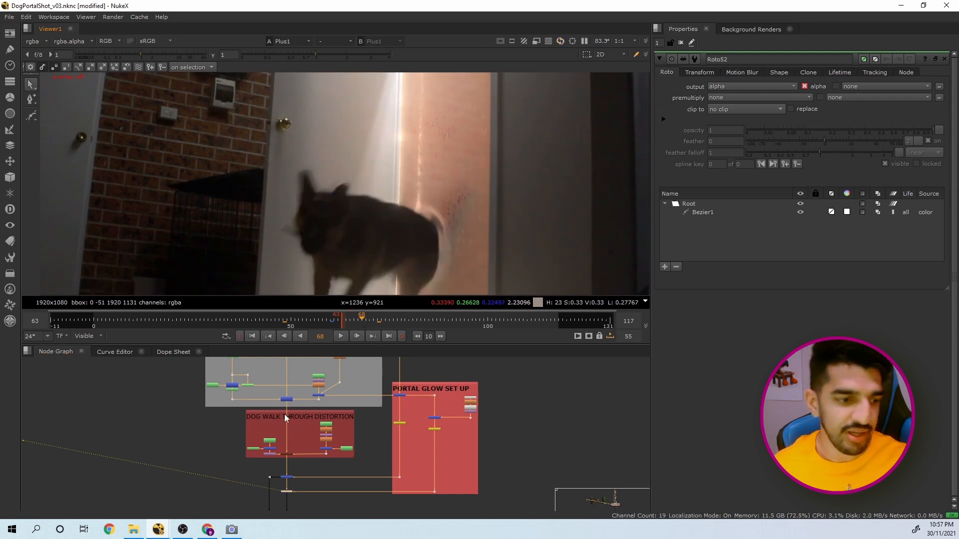
Locate the contact brightness/halo effect group in the node graph and view its Grade7 result at frame 68
{"action": "scroll", "coordinate": [281, 413], "scroll_direction": "down", "scroll_amount": 3}
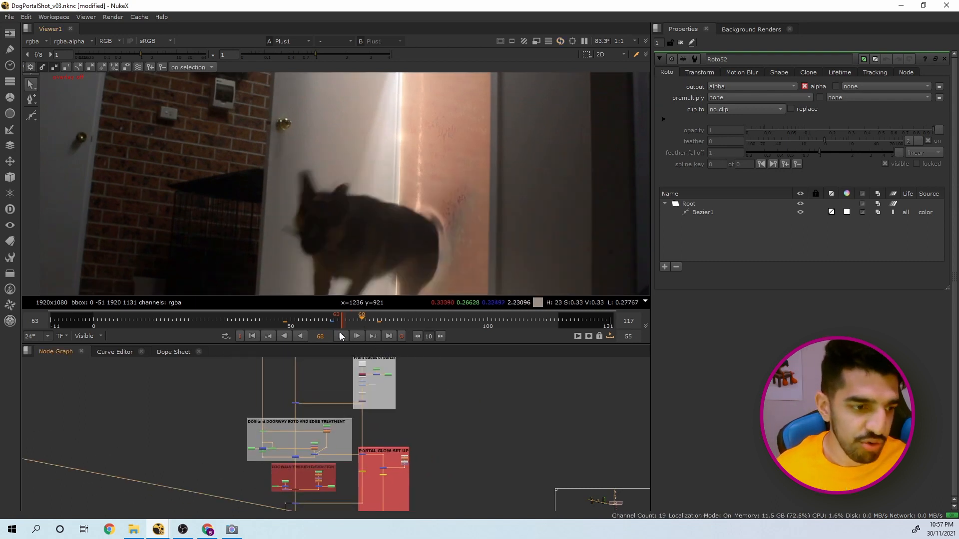
{"action": "scroll", "coordinate": [304, 472], "scroll_direction": "up", "scroll_amount": 5}
{"action": "scroll", "coordinate": [301, 451], "scroll_direction": "down", "scroll_amount": 4}
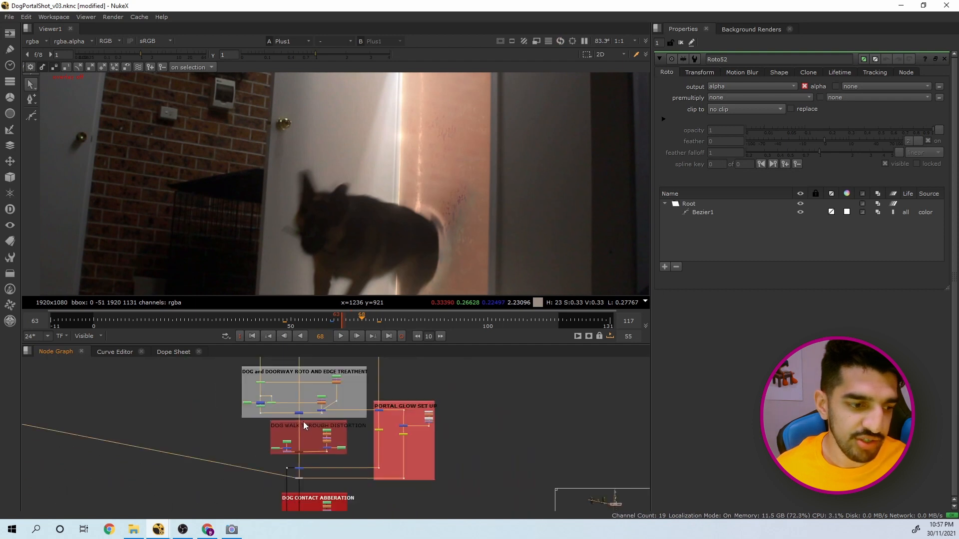
{"action": "scroll", "coordinate": [316, 397], "scroll_direction": "up", "scroll_amount": 2}
{"action": "middle_click_drag", "start_coordinate": [308, 415], "coordinate": [305, 460]}
{"action": "scroll", "coordinate": [305, 460], "scroll_direction": "down", "scroll_amount": 3}
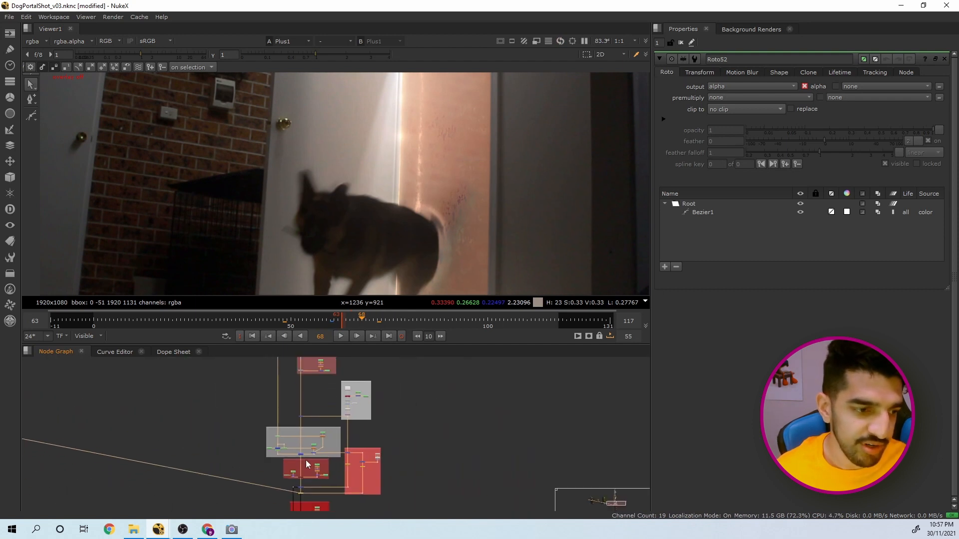
{"action": "scroll", "coordinate": [299, 381], "scroll_direction": "up", "scroll_amount": 5}
{"action": "middle_click_drag", "start_coordinate": [302, 380], "coordinate": [311, 409]}
{"action": "scroll", "coordinate": [310, 424], "scroll_direction": "up", "scroll_amount": 5}
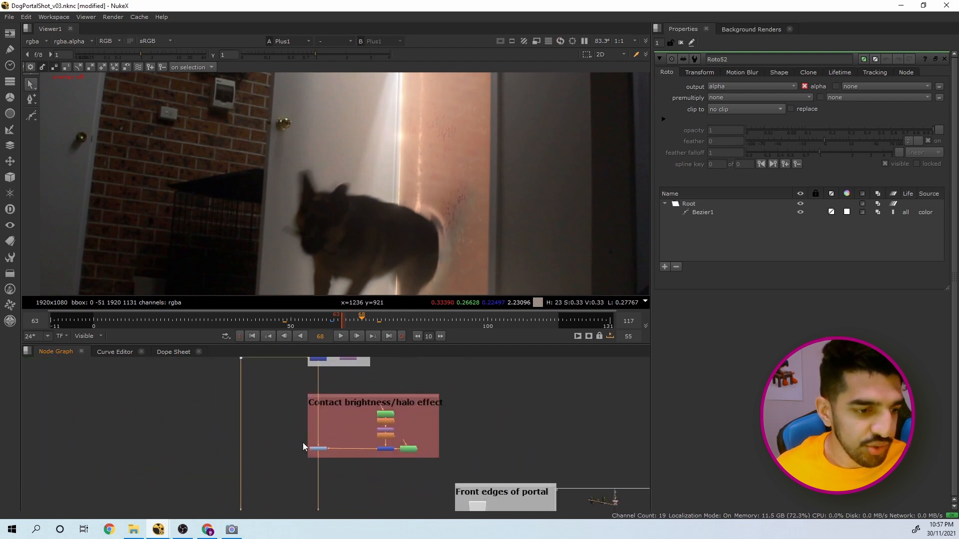
{"action": "left_click", "coordinate": [335, 453]}
{"action": "key", "text": "1"}
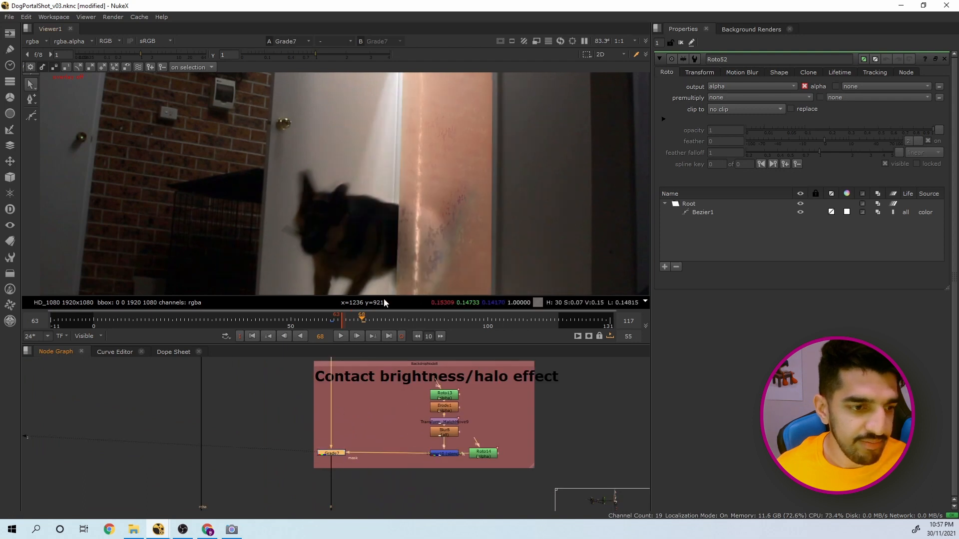
Inspect Roto13's shapes around the dog and Grade7's settings in the contact brightness/halo effect group
{"action": "scroll", "coordinate": [445, 436], "scroll_direction": "up", "scroll_amount": 2}
{"action": "double_click", "coordinate": [445, 372]}
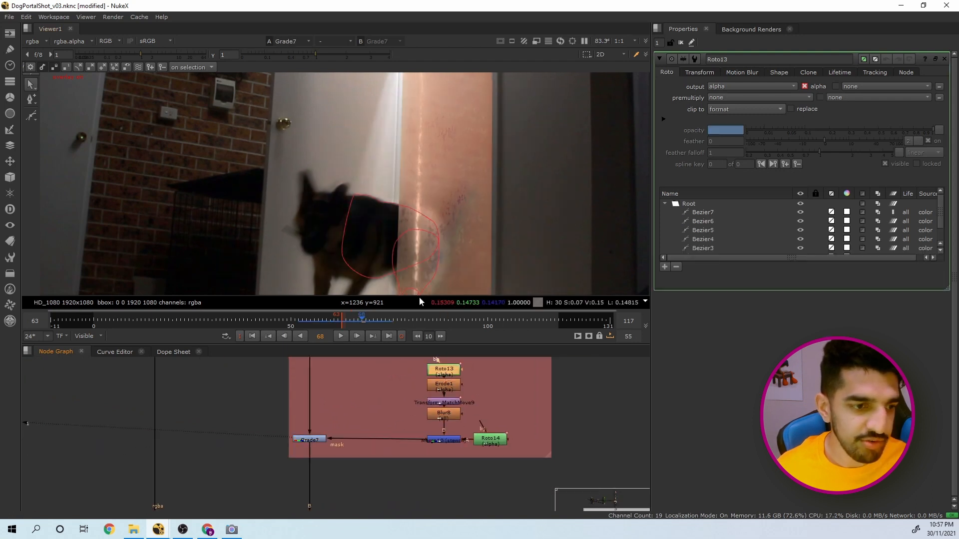
{"action": "double_click", "coordinate": [315, 439]}
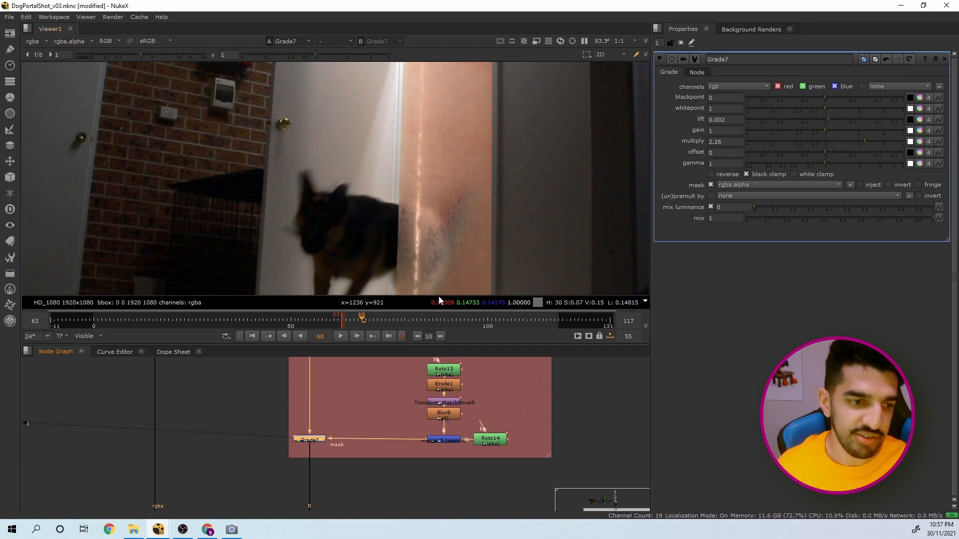
{"action": "scroll", "coordinate": [394, 412], "scroll_direction": "down", "scroll_amount": 5}
{"action": "scroll", "coordinate": [401, 416], "scroll_direction": "up", "scroll_amount": 5}
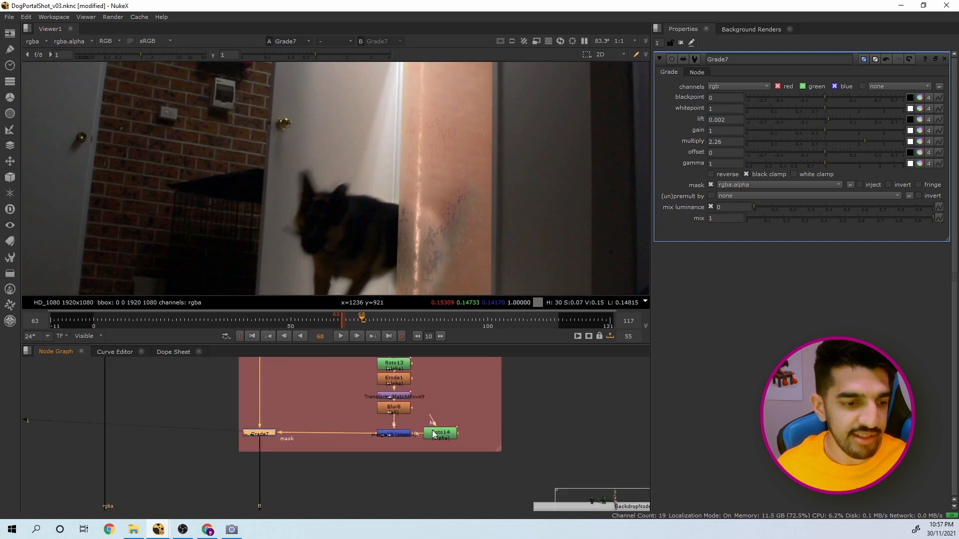
Open Roto14 and compare the halo at frame 64 with its stencil merge disabled and enabled, leaving it enabled
{"action": "double_click", "coordinate": [441, 432]}
{"action": "left_click", "coordinate": [352, 318]}
{"action": "left_click_drag", "start_coordinate": [351, 320], "coordinate": [346, 317]}
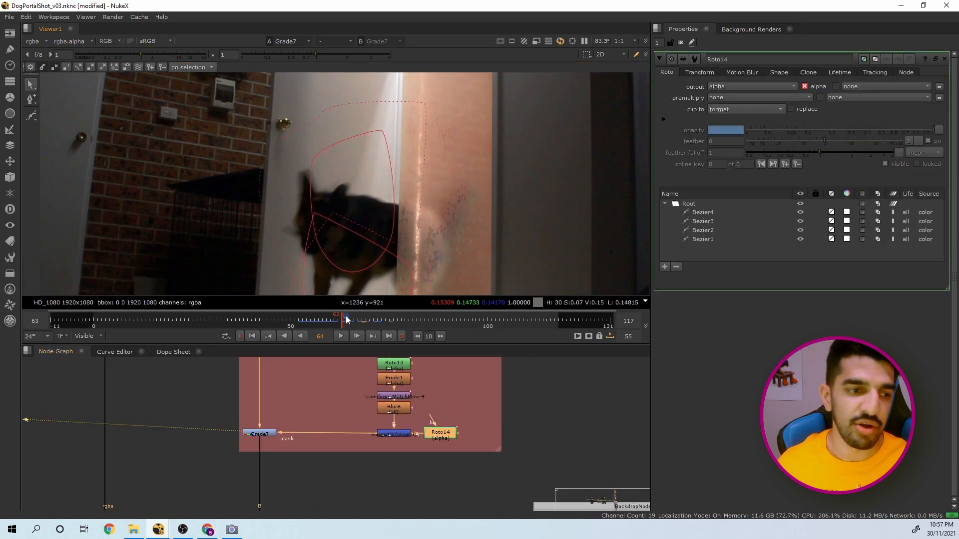
{"action": "left_click", "coordinate": [383, 434]}
{"action": "key", "text": "d"}
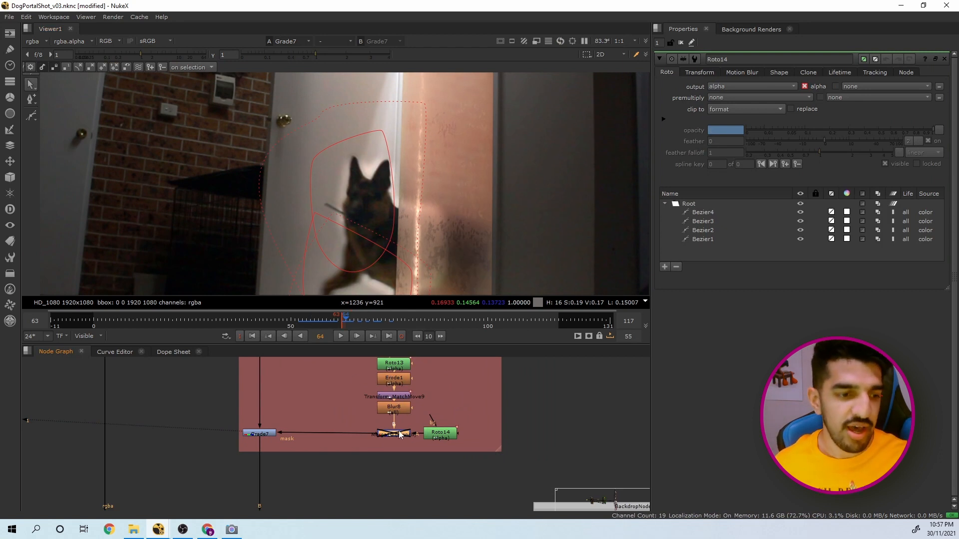
{"action": "key", "text": "d"}
Examine how Roto14's animated shapes limit the halo around the dog between frames 64 and 58
{"action": "left_click", "coordinate": [447, 434]}
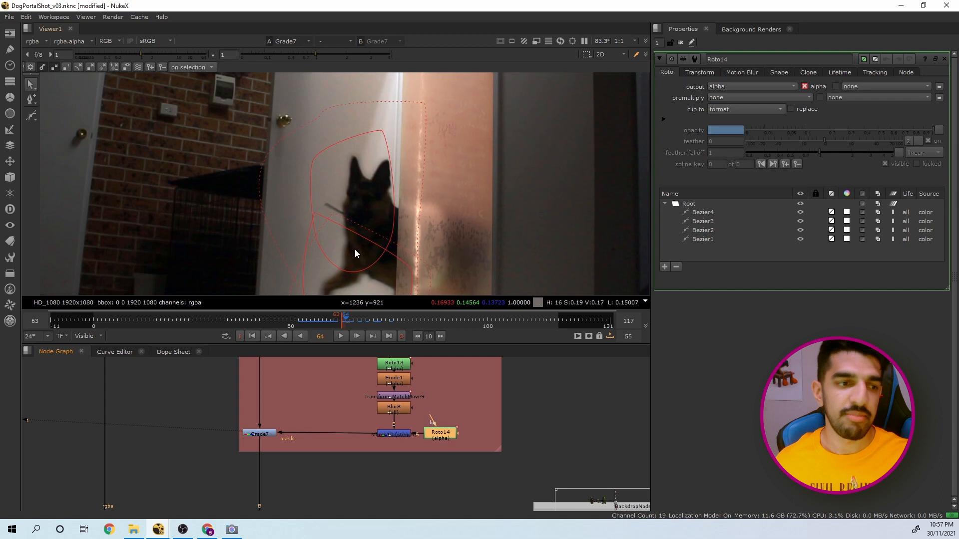
{"action": "key", "text": "Left"}
{"action": "key", "text": "Left"}
{"action": "key", "text": "Left"}
{"action": "key", "text": "Left"}
{"action": "key", "text": "Left"}
{"action": "key", "text": "Left"}
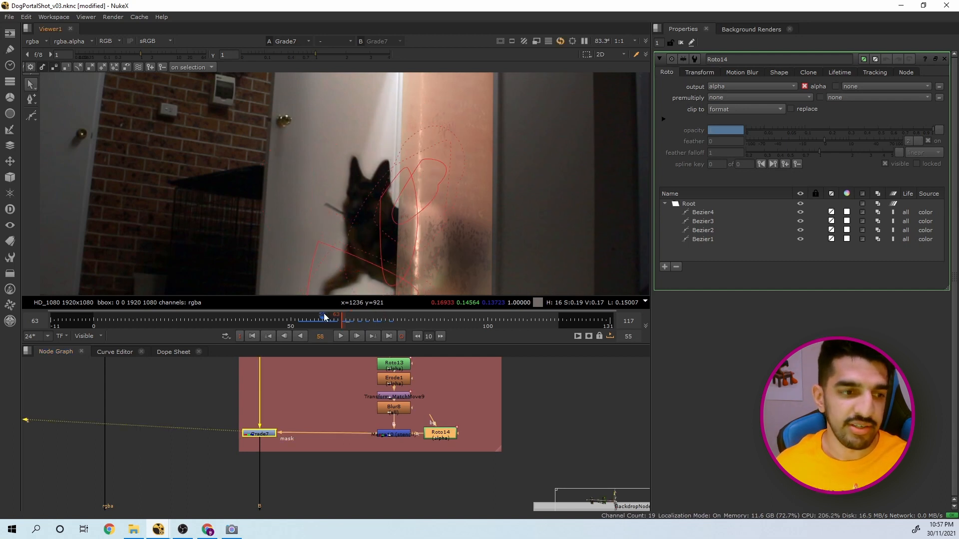
{"action": "left_click", "coordinate": [334, 319]}
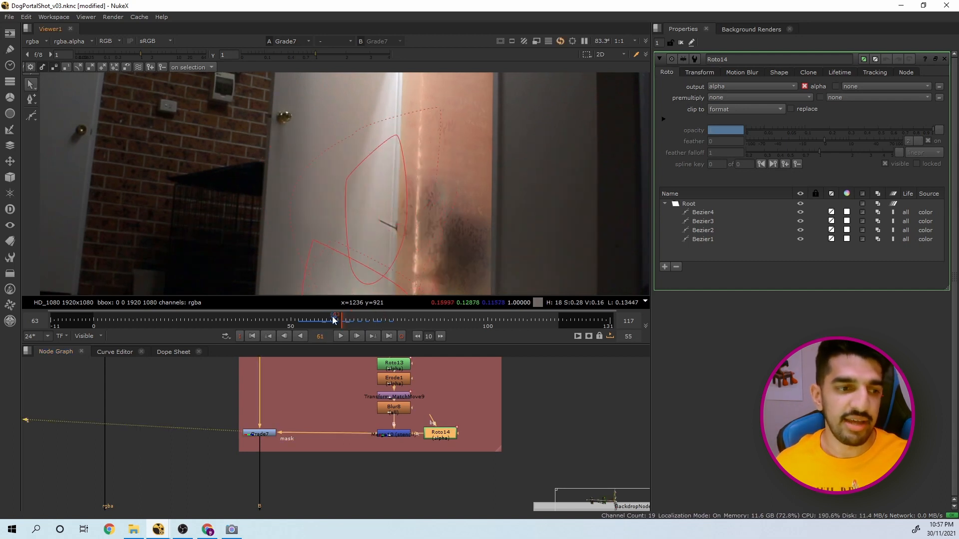
{"action": "mouse_move", "coordinate": [334, 320]}
{"action": "left_mouse_down"}
{"action": "mouse_move", "coordinate": [349, 321]}
{"action": "mouse_move", "coordinate": [334, 316]}
{"action": "left_mouse_up"}
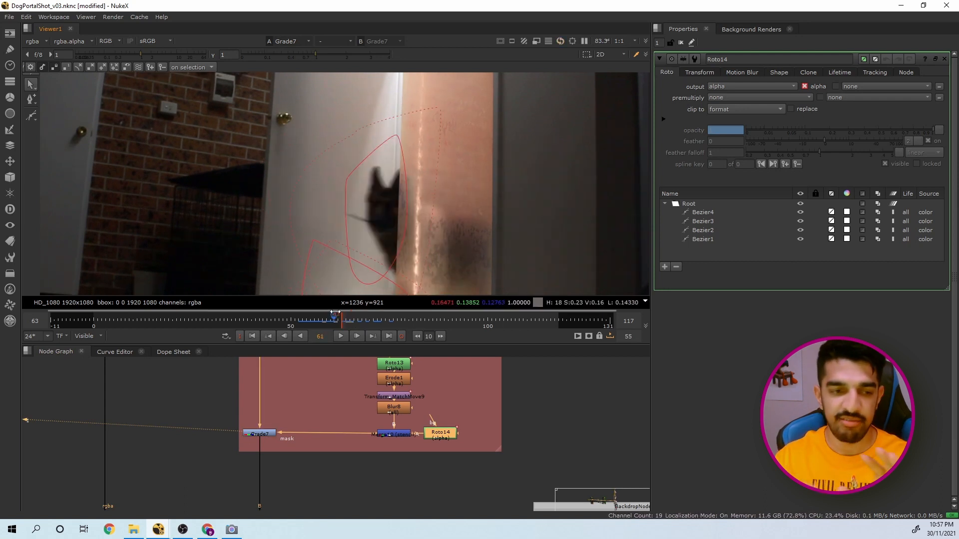
{"action": "mouse_move", "coordinate": [335, 322]}
{"action": "left_mouse_down"}
{"action": "mouse_move", "coordinate": [319, 319]}
{"action": "mouse_move", "coordinate": [334, 325]}
{"action": "left_mouse_up"}
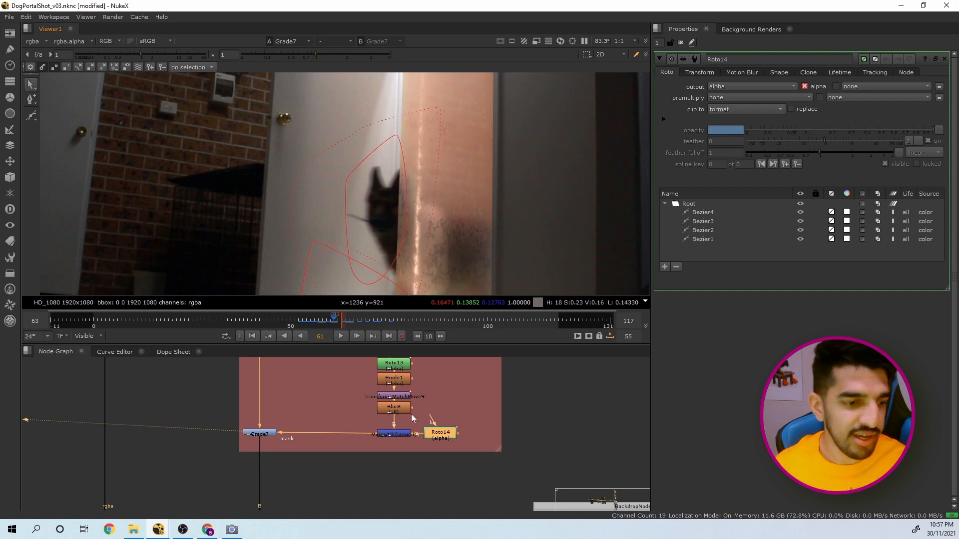
{"action": "left_click", "coordinate": [400, 428]}
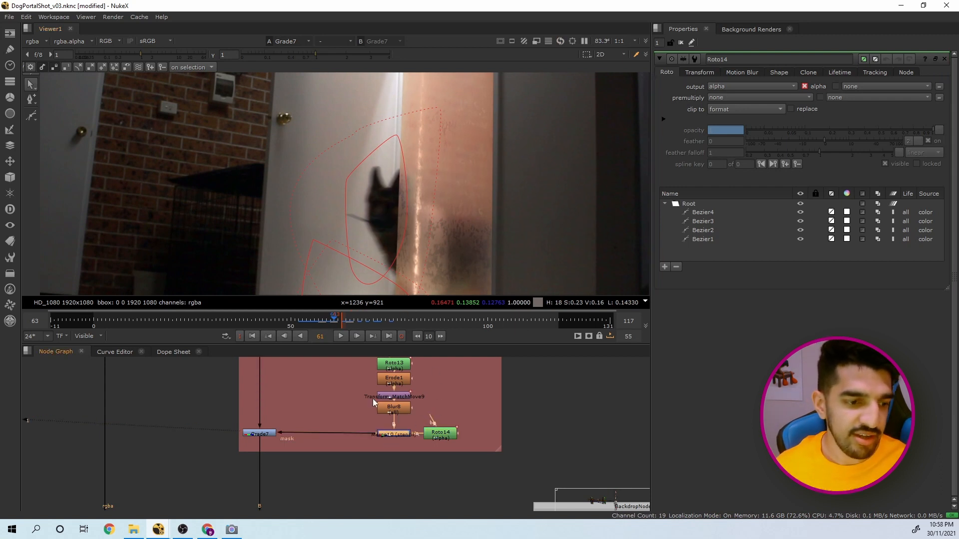
{"action": "mouse_move", "coordinate": [334, 323]}
{"action": "left_mouse_down"}
{"action": "mouse_move", "coordinate": [319, 320]}
{"action": "mouse_move", "coordinate": [328, 323]}
{"action": "left_mouse_up"}
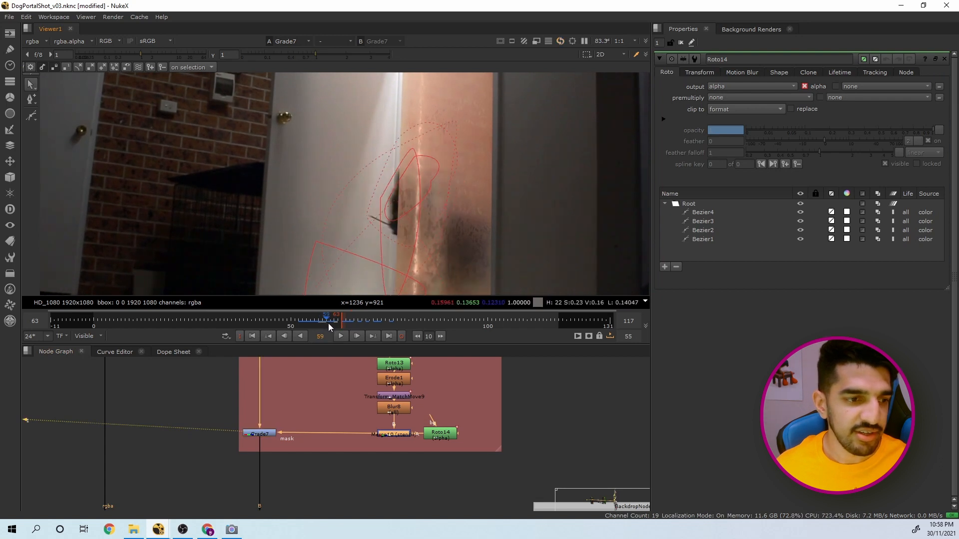
Locate the PxF_Distort node in the red group below the dog and doorway roto treatment and view its result
{"action": "left_click", "coordinate": [268, 433]}
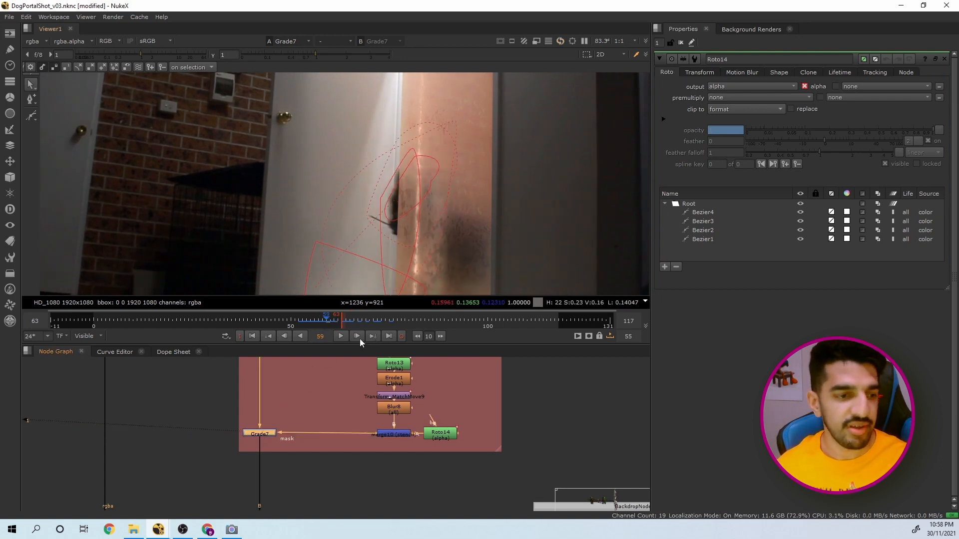
{"action": "scroll", "coordinate": [327, 390], "scroll_direction": "down", "scroll_amount": 8}
{"action": "scroll", "coordinate": [313, 458], "scroll_direction": "up", "scroll_amount": 3}
{"action": "middle_click_drag", "start_coordinate": [317, 472], "coordinate": [313, 391]}
{"action": "scroll", "coordinate": [314, 392], "scroll_direction": "down", "scroll_amount": 4}
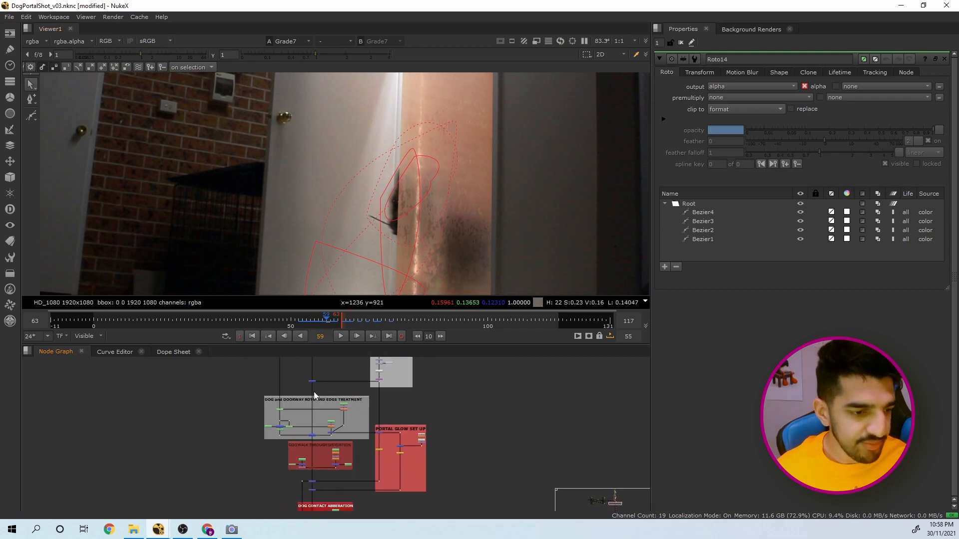
{"action": "scroll", "coordinate": [312, 422], "scroll_direction": "up", "scroll_amount": 5}
{"action": "left_click", "coordinate": [313, 430]}
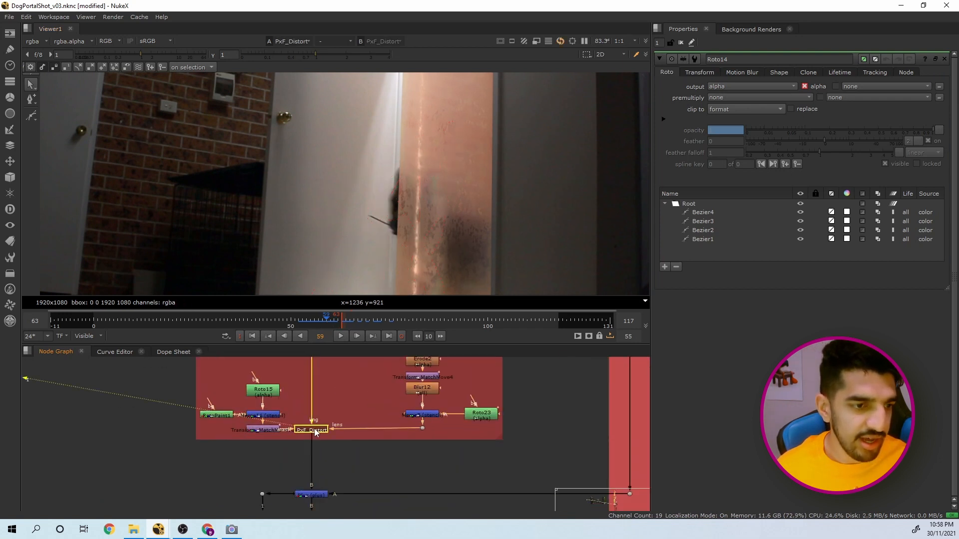
{"action": "key", "text": "1"}
{"action": "scroll", "coordinate": [314, 430], "scroll_direction": "up", "scroll_amount": 1}
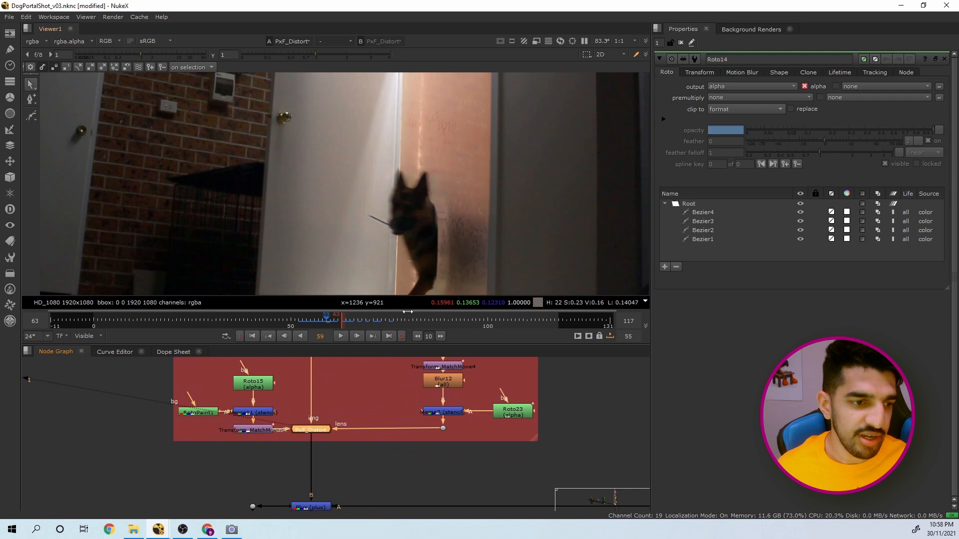
Examine the PxF_Distort distortion around the dog between frames 57 and 64, ending on frame 59
{"action": "left_click_drag", "start_coordinate": [328, 322], "coordinate": [344, 322]}
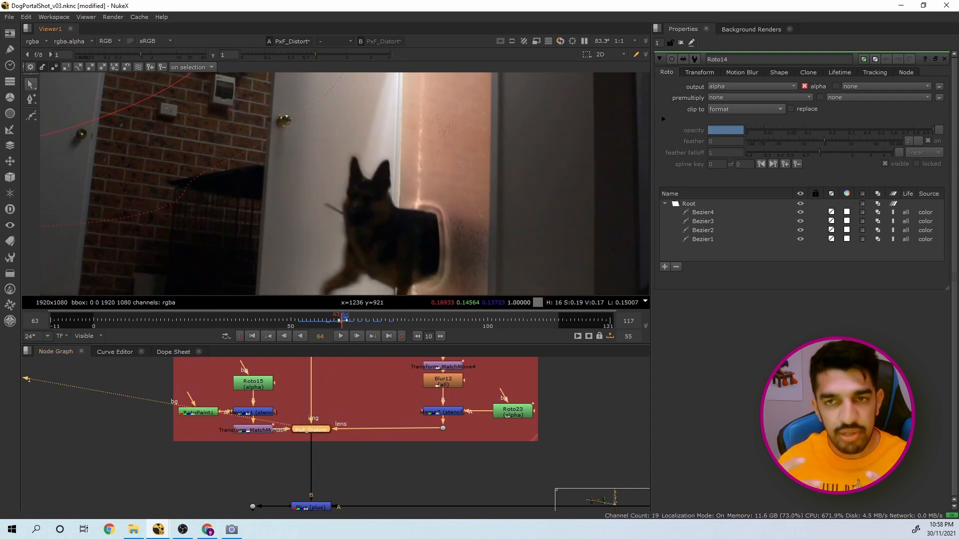
{"action": "left_click", "coordinate": [327, 320]}
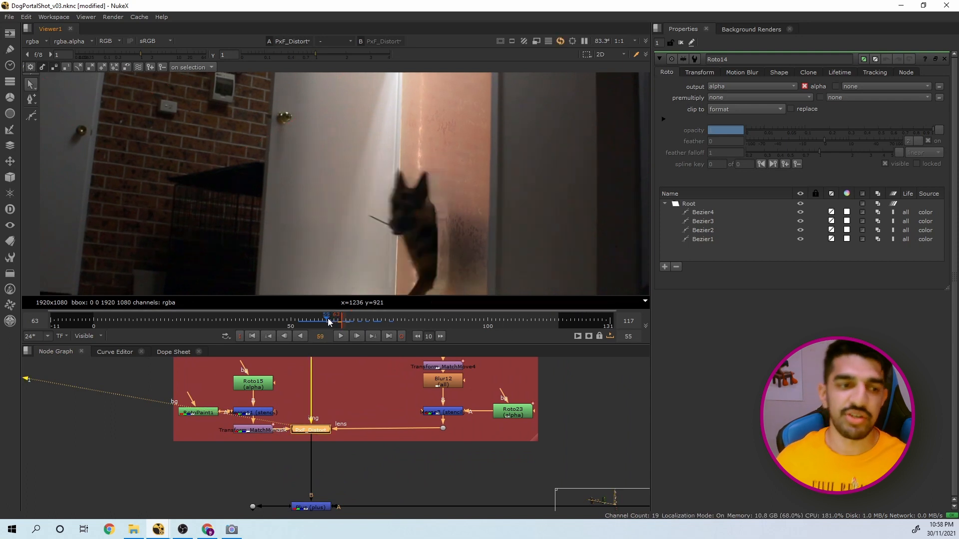
{"action": "left_click", "coordinate": [319, 321]}
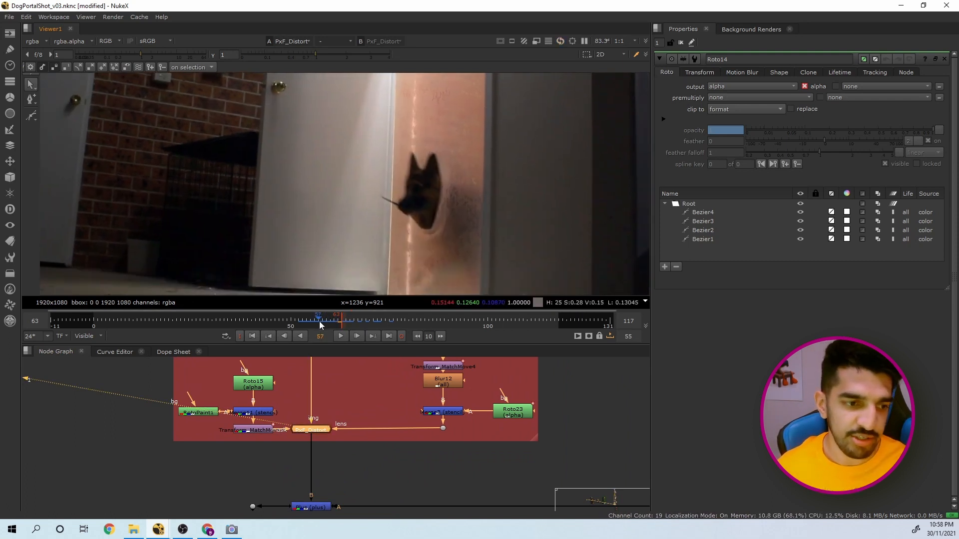
{"action": "left_click", "coordinate": [321, 322]}
{"action": "scroll", "coordinate": [441, 275], "scroll_direction": "up", "scroll_amount": 2}
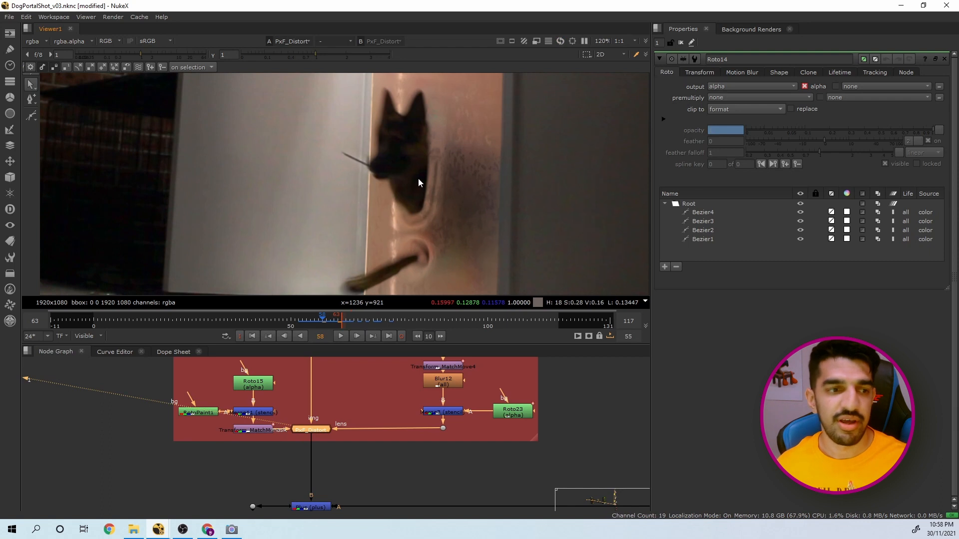
{"action": "left_click", "coordinate": [328, 321]}
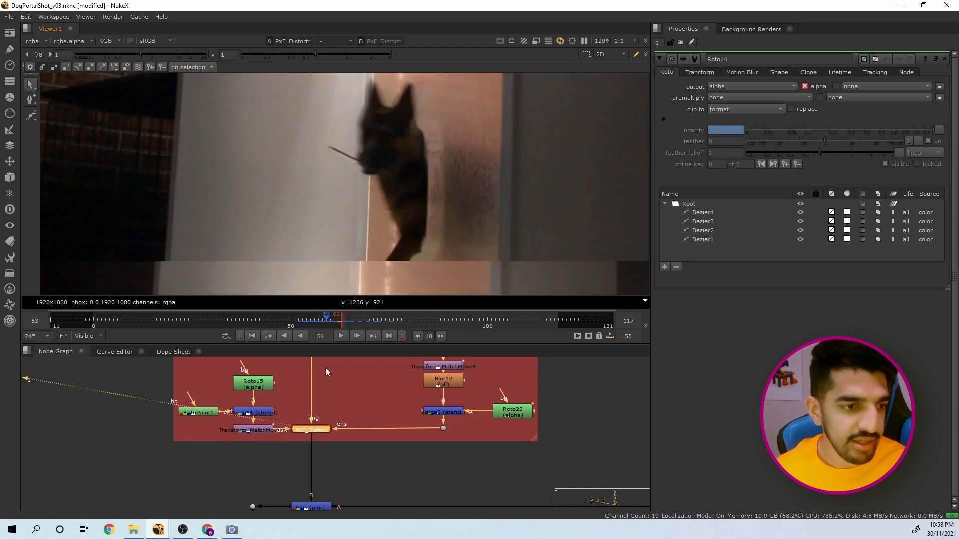
View Keymix3 in the dog contact aberration group and inspect the colour fringe along the dog's edge from frame 58 to 66
{"action": "scroll", "coordinate": [316, 409], "scroll_direction": "down", "scroll_amount": 8}
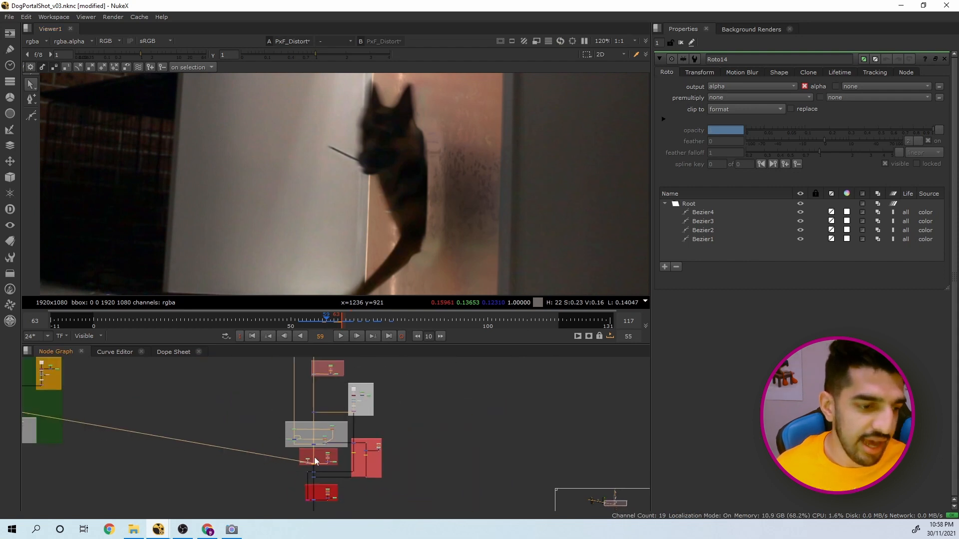
{"action": "scroll", "coordinate": [314, 458], "scroll_direction": "up", "scroll_amount": 6}
{"action": "left_click", "coordinate": [302, 480]}
{"action": "key", "text": "1"}
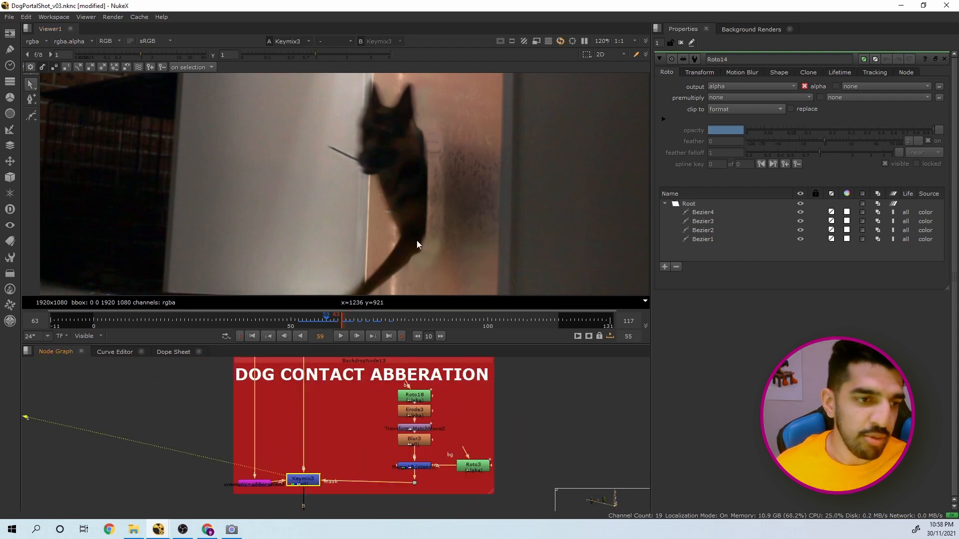
{"action": "scroll", "coordinate": [417, 241], "scroll_direction": "up", "scroll_amount": 2}
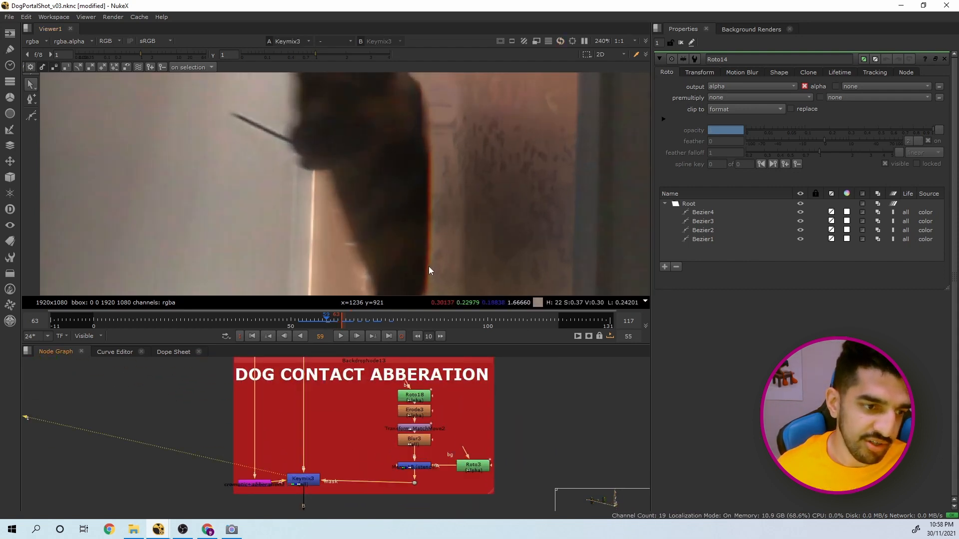
{"action": "scroll", "coordinate": [423, 260], "scroll_direction": "down", "scroll_amount": 3}
{"action": "left_click", "coordinate": [323, 319]}
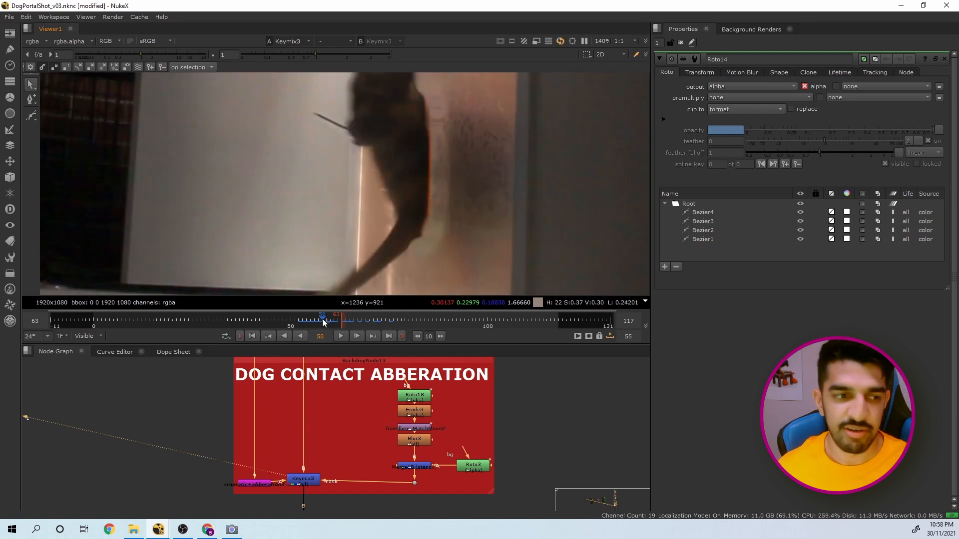
{"action": "left_click_drag", "start_coordinate": [334, 323], "coordinate": [355, 328]}
Locate the Subtle Flare group, view its Screen merge over the full shot, and check the flare at frames 66 and 47
{"action": "scroll", "coordinate": [330, 391], "scroll_direction": "down", "scroll_amount": 5}
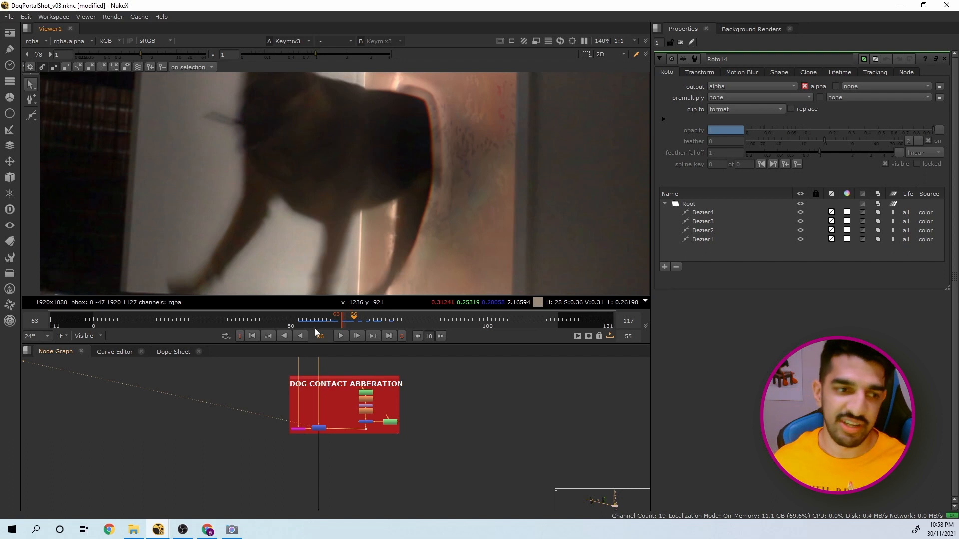
{"action": "scroll", "coordinate": [336, 421], "scroll_direction": "down", "scroll_amount": 8}
{"action": "scroll", "coordinate": [335, 461], "scroll_direction": "up", "scroll_amount": 7}
{"action": "middle_click_drag", "start_coordinate": [343, 502], "coordinate": [321, 437]}
{"action": "scroll", "coordinate": [303, 460], "scroll_direction": "up", "scroll_amount": 4}
{"action": "left_click", "coordinate": [293, 461]}
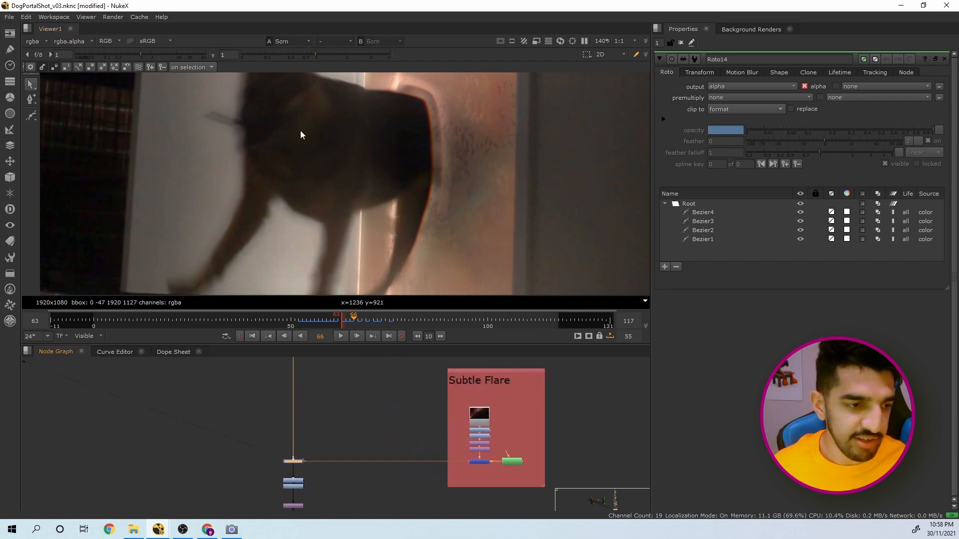
{"action": "key", "text": "1"}
{"action": "scroll", "coordinate": [464, 145], "scroll_direction": "down", "scroll_amount": 2}
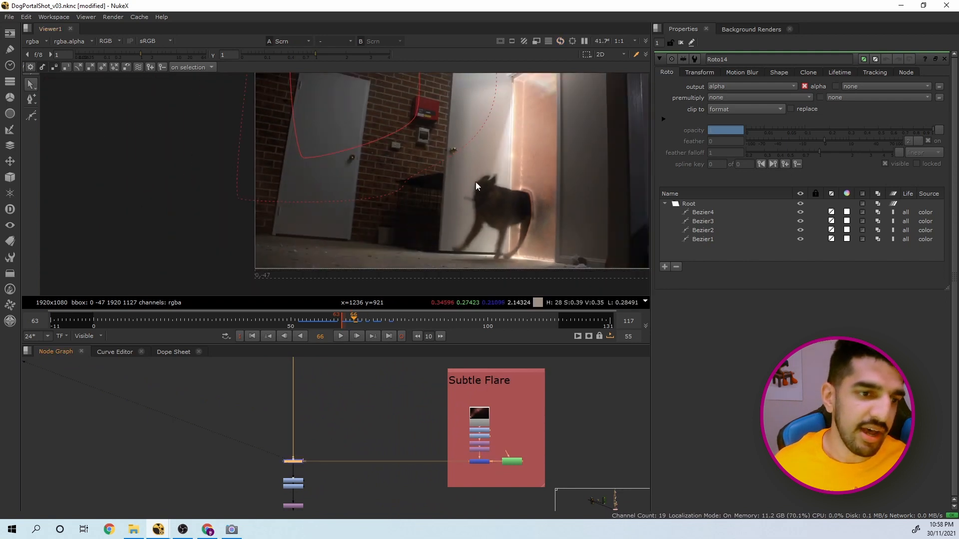
{"action": "scroll", "coordinate": [482, 182], "scroll_direction": "down", "scroll_amount": 2}
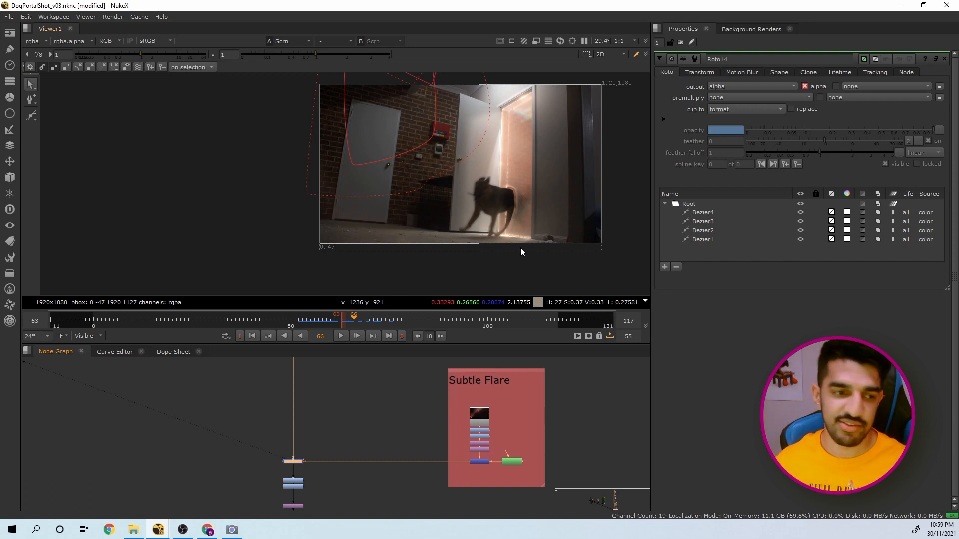
{"action": "left_click_drag", "start_coordinate": [389, 321], "coordinate": [281, 318]}
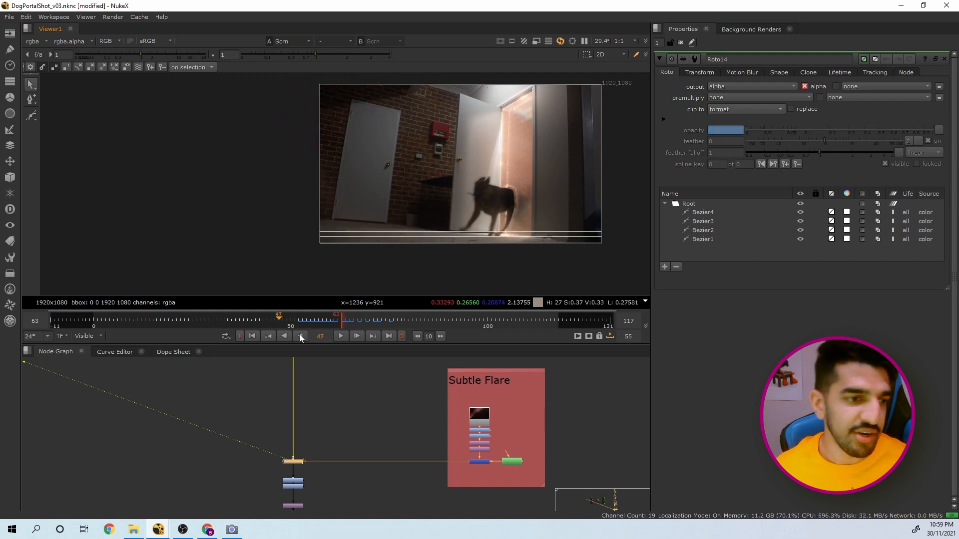
View the Saturation1 result, select it together with Grade11, and review the final grade at frames 78 and 64
{"action": "scroll", "coordinate": [302, 400], "scroll_direction": "down", "scroll_amount": 3}
{"action": "scroll", "coordinate": [302, 425], "scroll_direction": "up", "scroll_amount": 4}
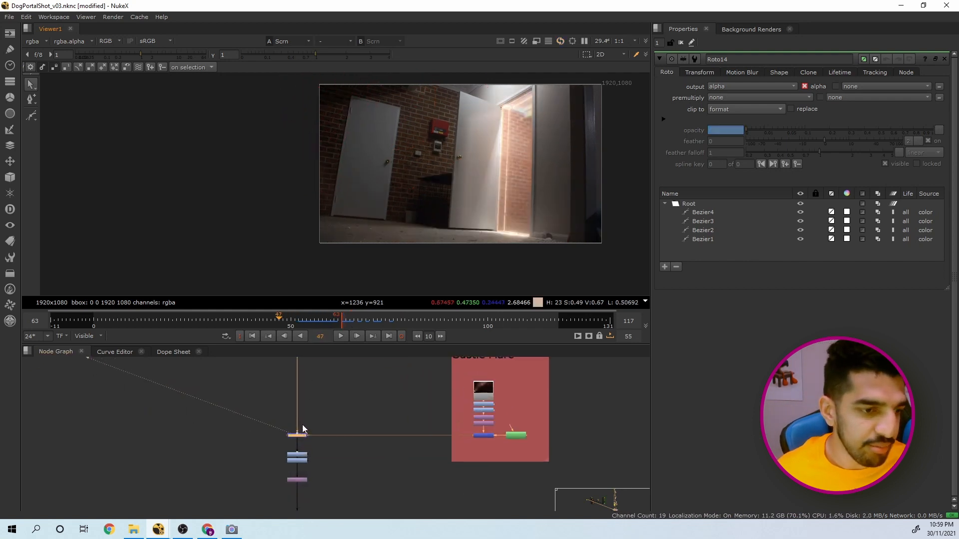
{"action": "left_click", "coordinate": [304, 439]}
{"action": "key", "text": "1"}
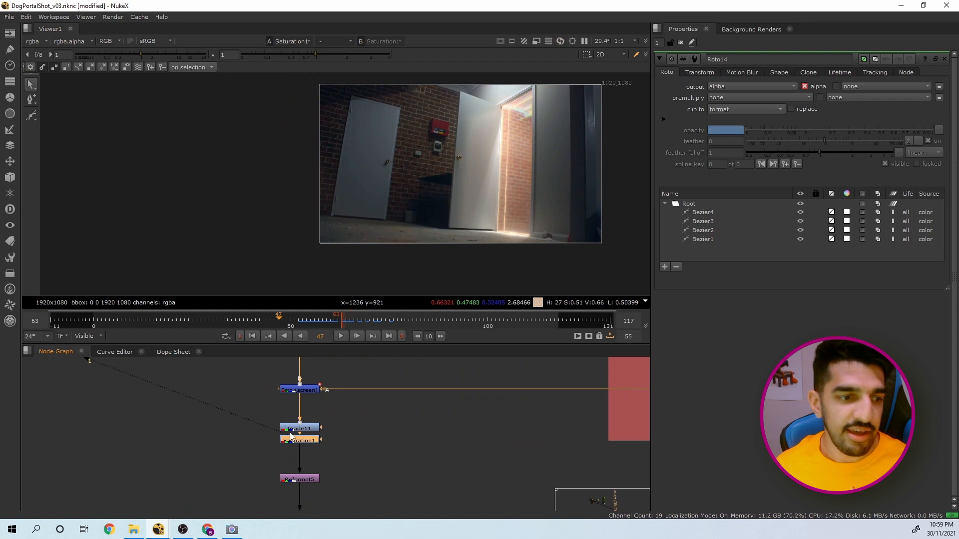
{"action": "left_click_drag", "start_coordinate": [263, 418], "coordinate": [330, 453]}
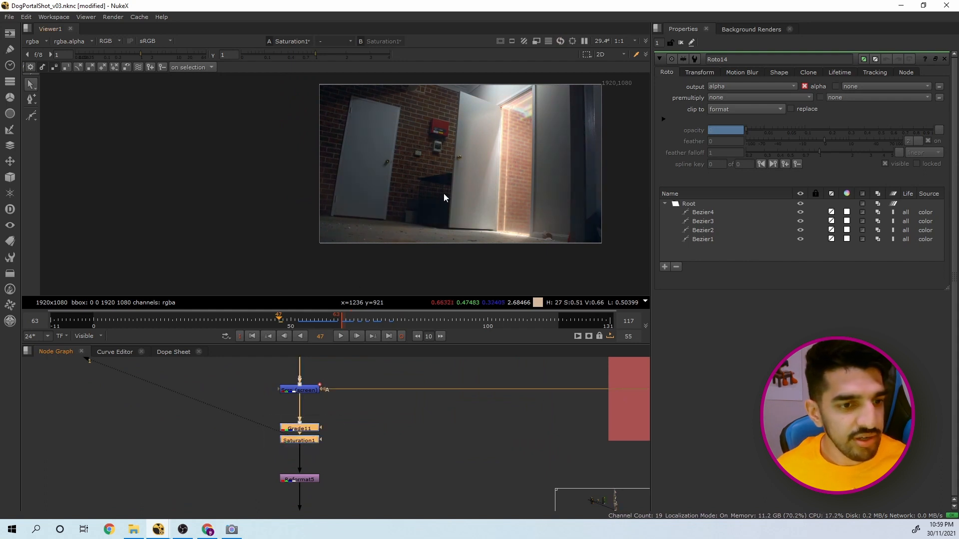
{"action": "left_click", "coordinate": [401, 319]}
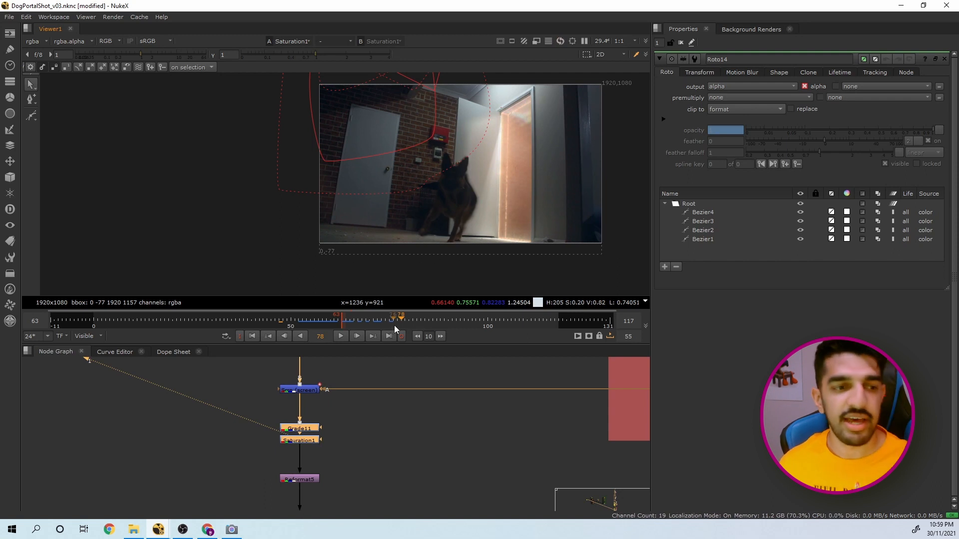
{"action": "left_click_drag", "start_coordinate": [386, 318], "coordinate": [351, 318]}
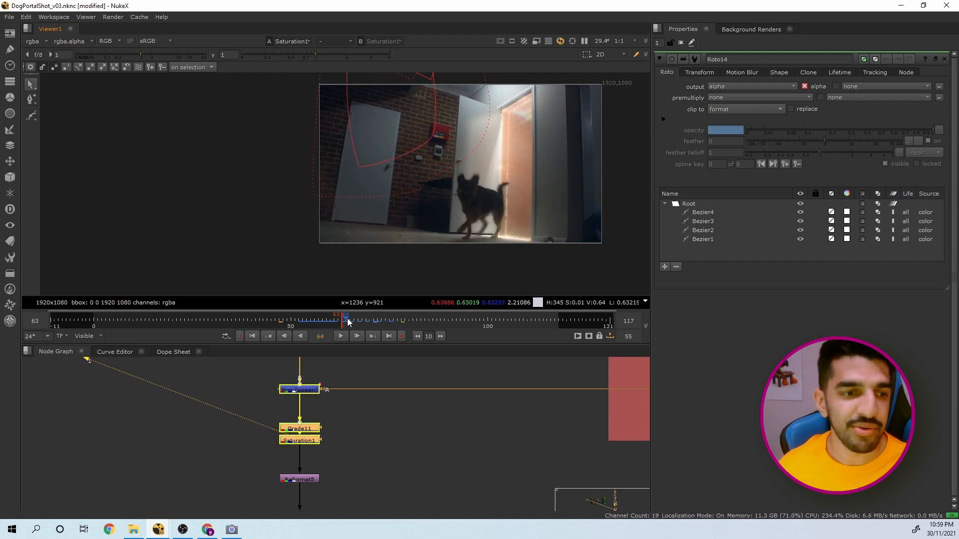